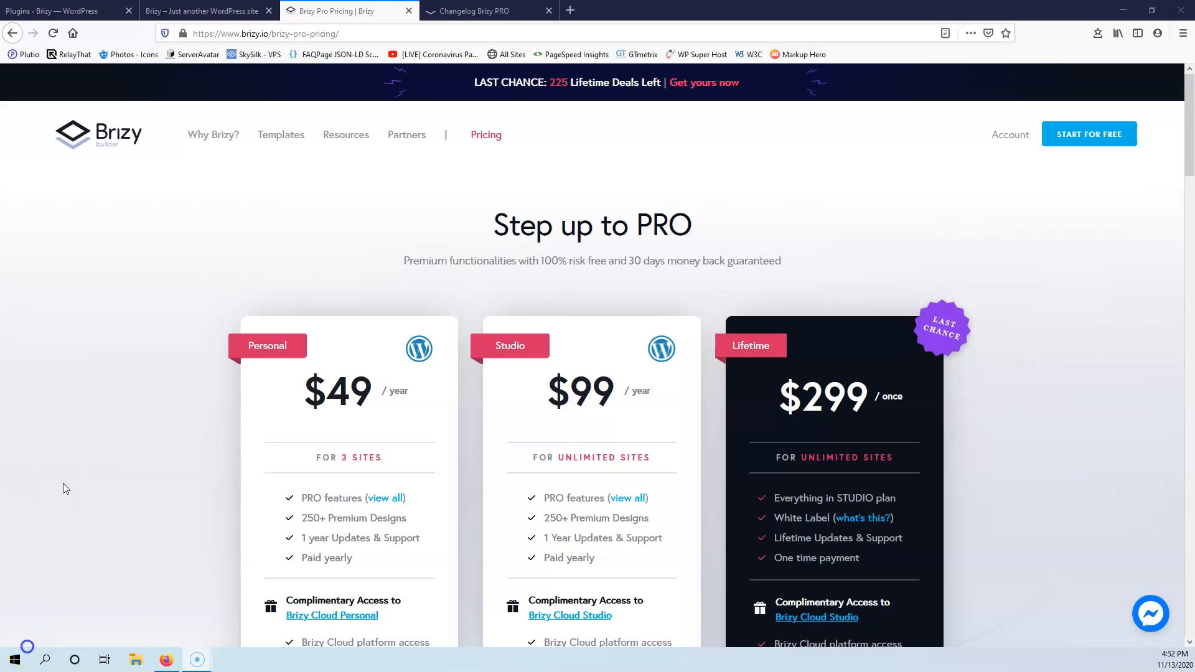
Step: Review the November 2020 release notes in the Brizy Pro changelog
click(463, 12)
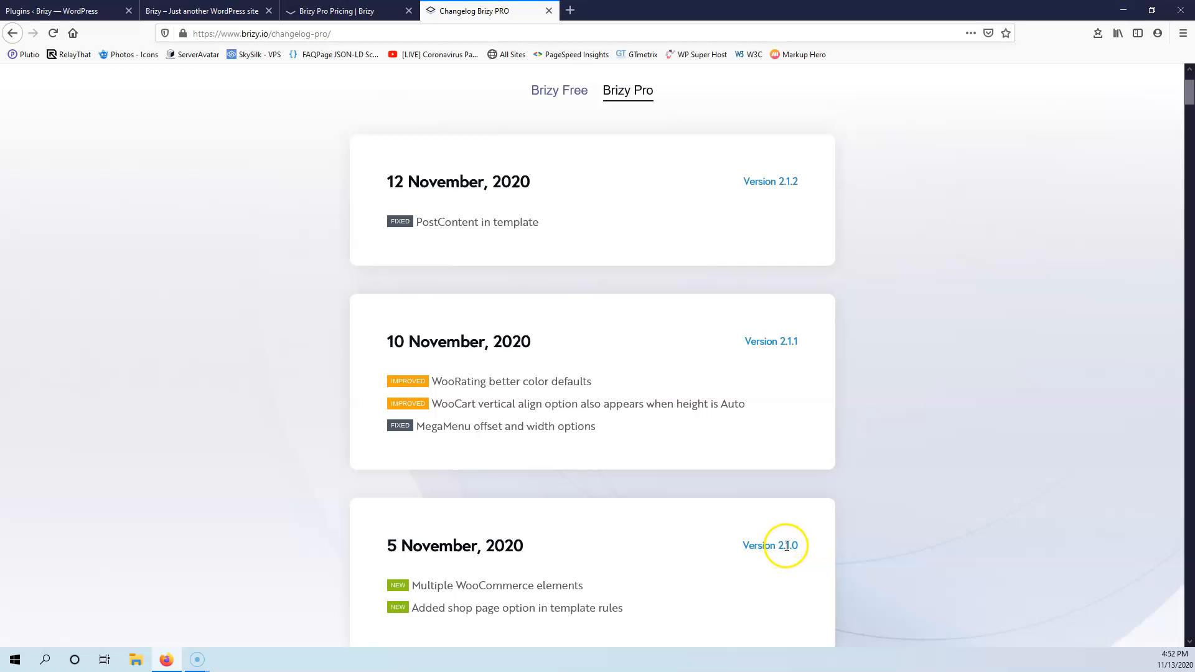
scroll(651, 539, down, 1)
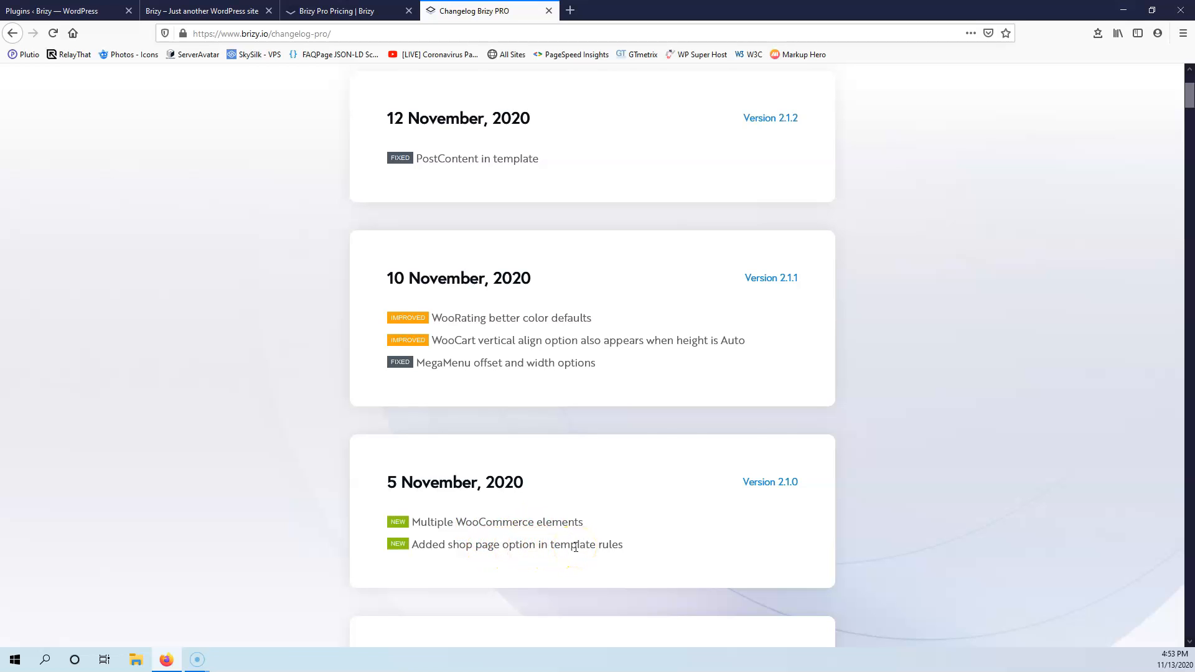
scroll(466, 491, up, 1)
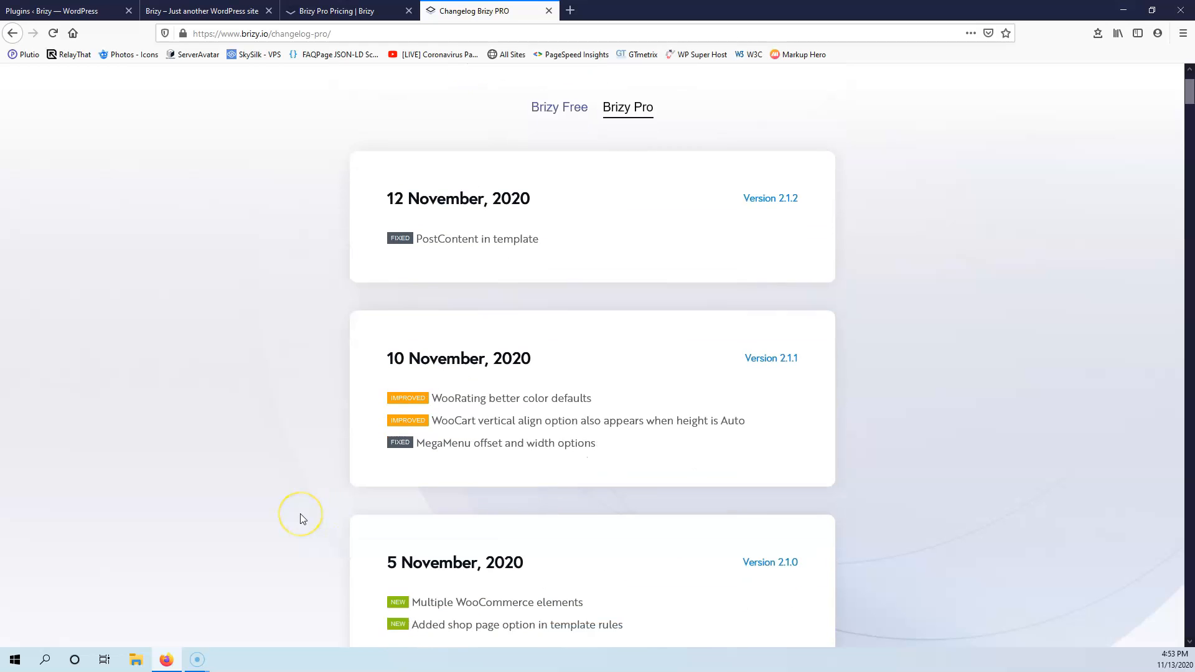
scroll(301, 519, down, 1)
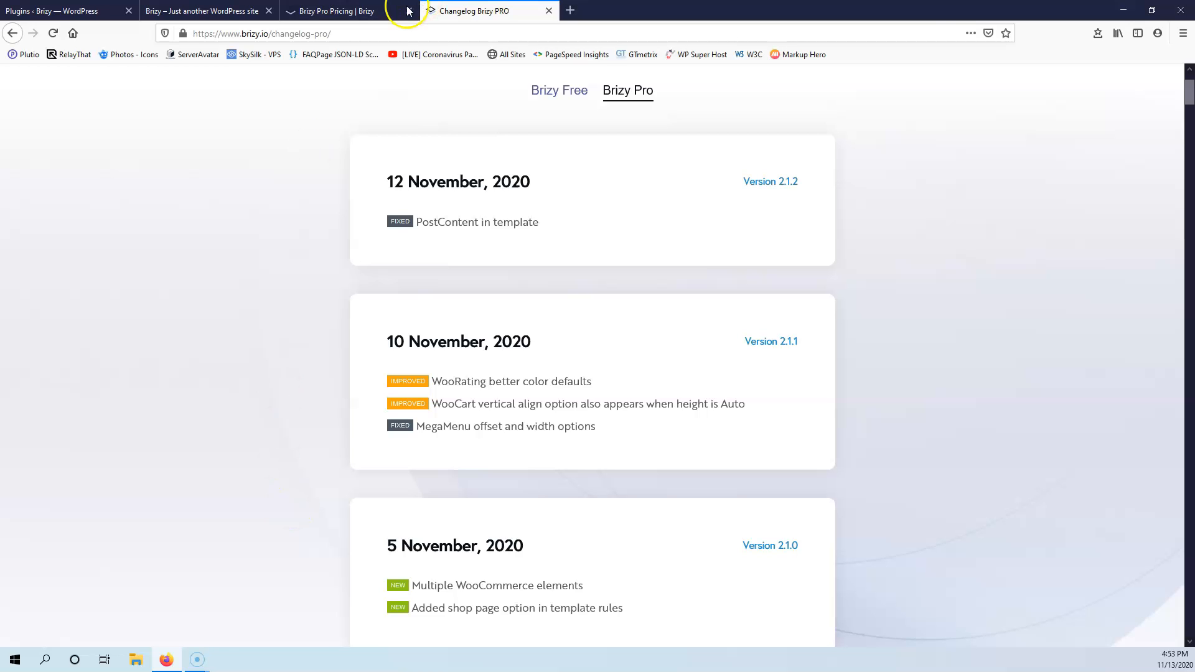
Step: Compare the Personal, Studio and Lifetime plans on the Brizy Pro pricing page, including prices, features and remaining lifetime licences
click(367, 11)
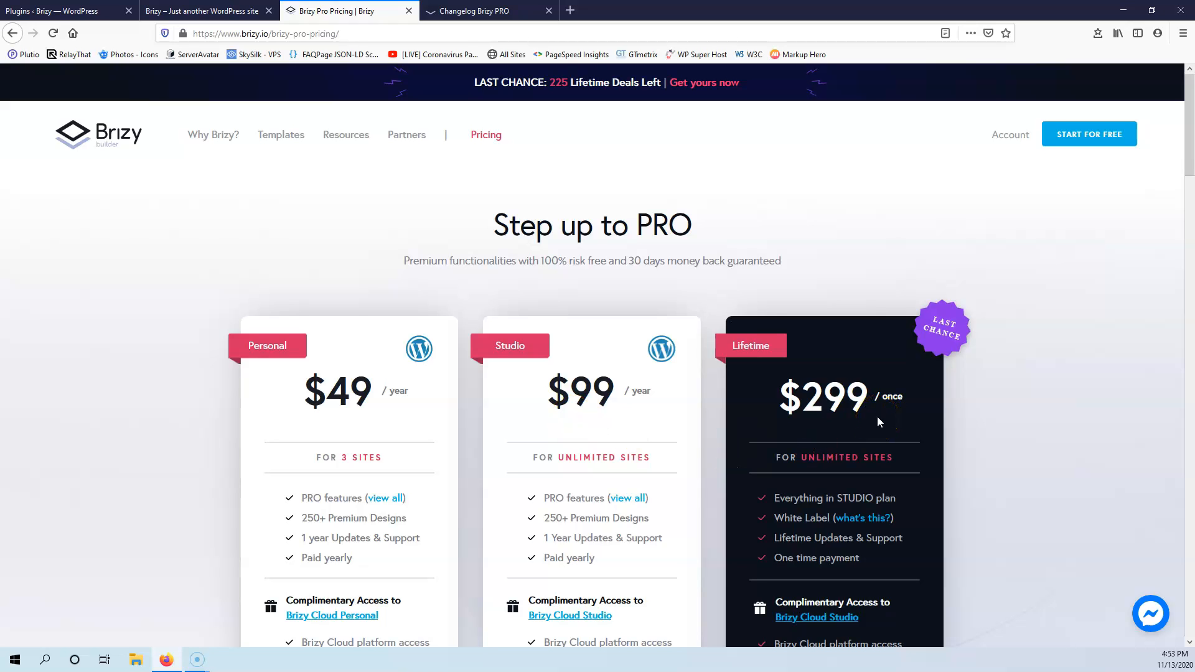
scroll(876, 416, down, 1)
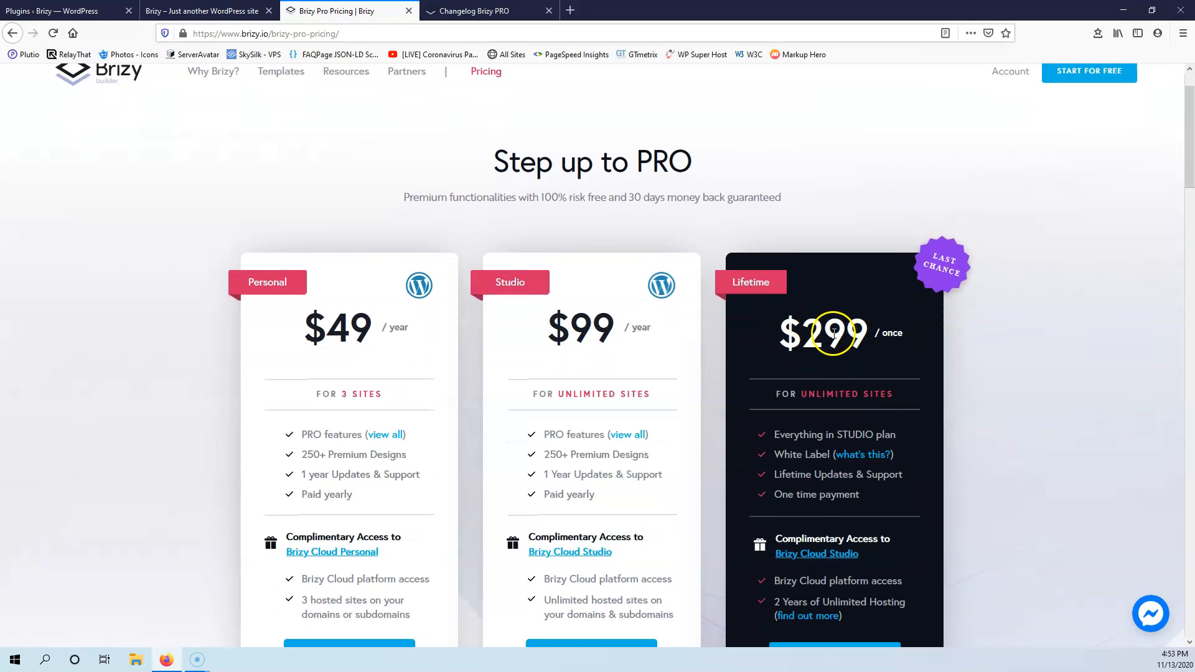
scroll(832, 334, down, 3)
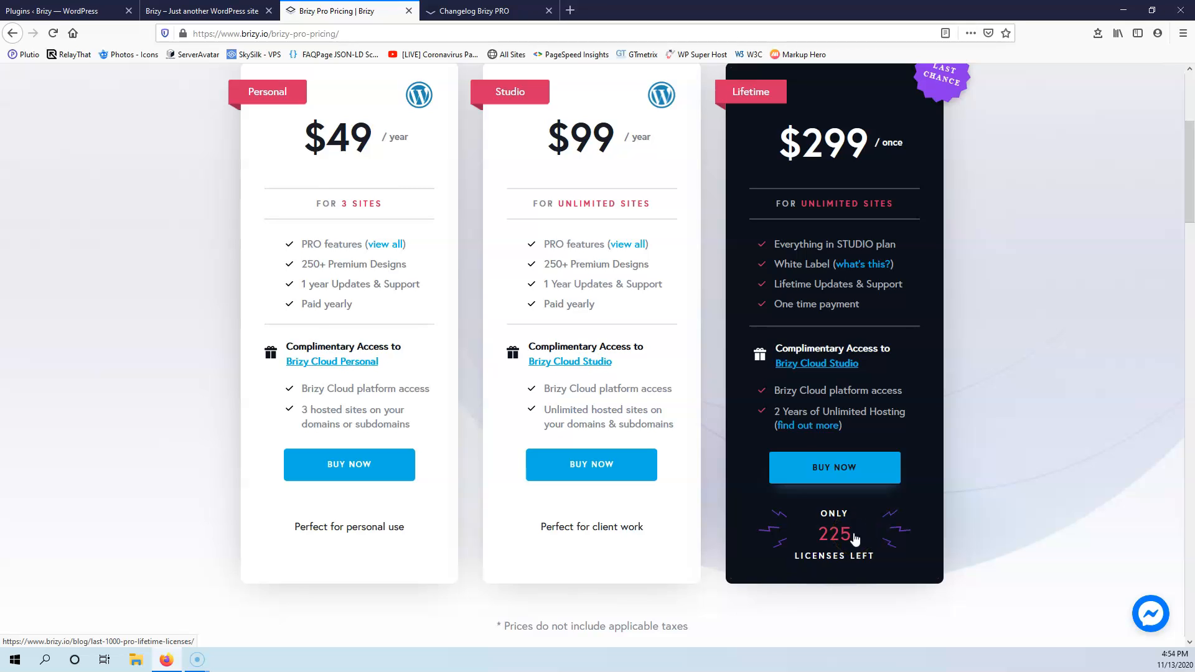
scroll(890, 458, up, 1)
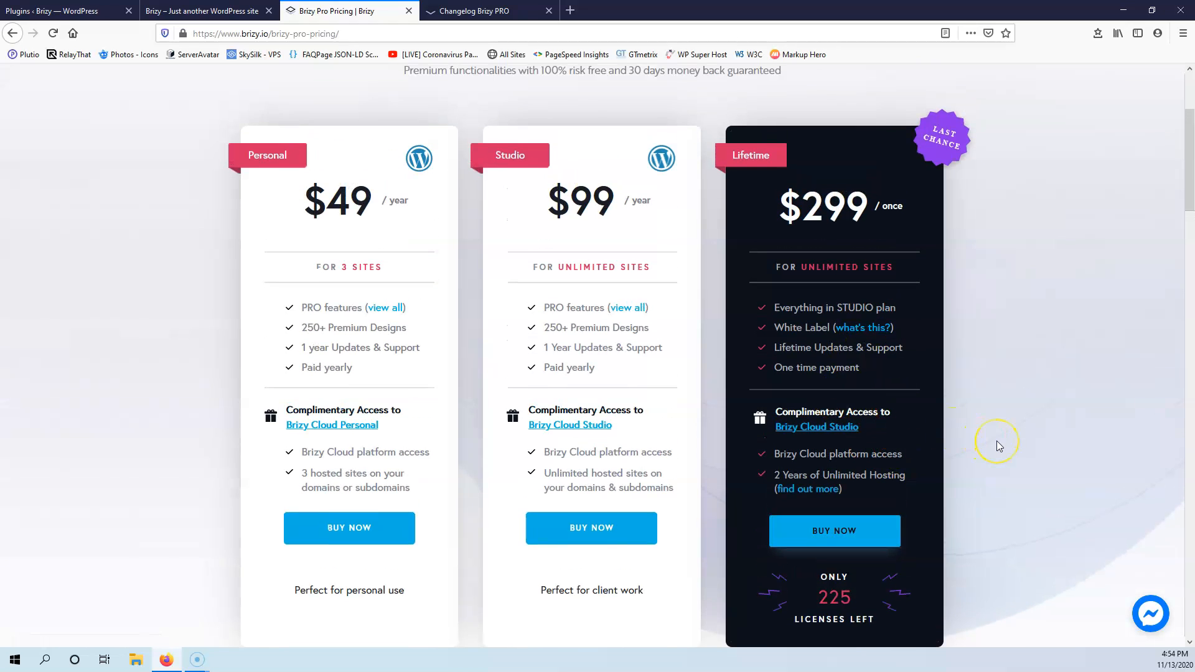
click(992, 436)
scroll(992, 436, up, 2)
scroll(992, 438, down, 2)
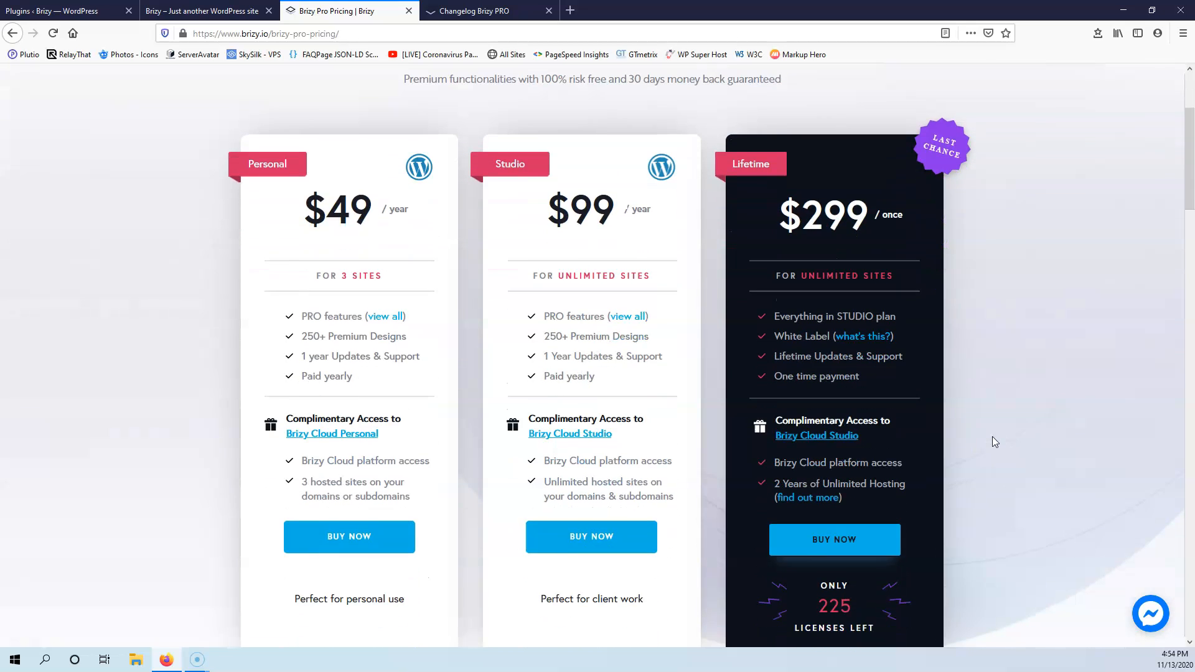
scroll(992, 438, down, 1)
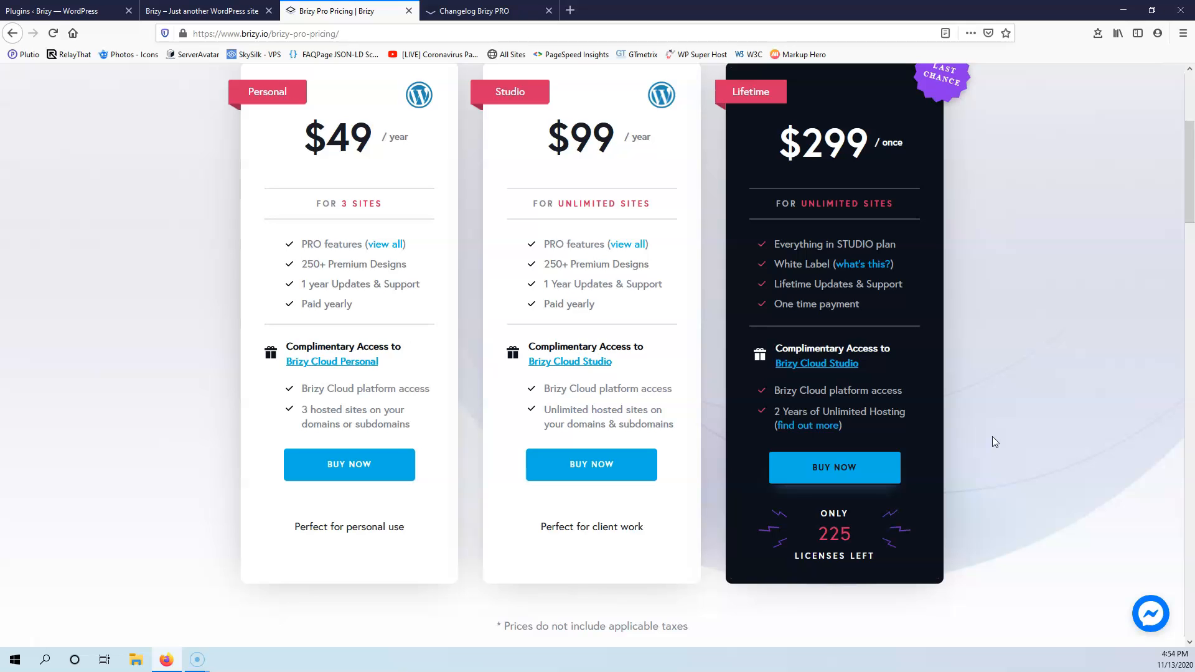
scroll(996, 470, up, 3)
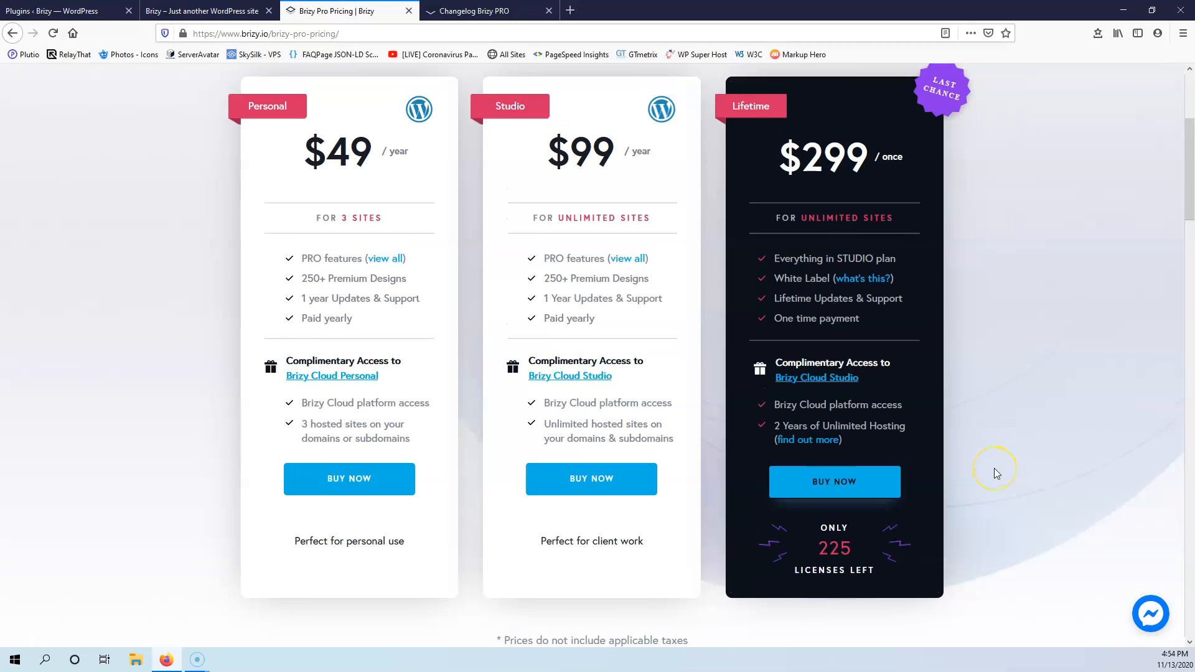
Step: Close the Brizy pricing and changelog pages to return to the shop's home page
click(409, 12)
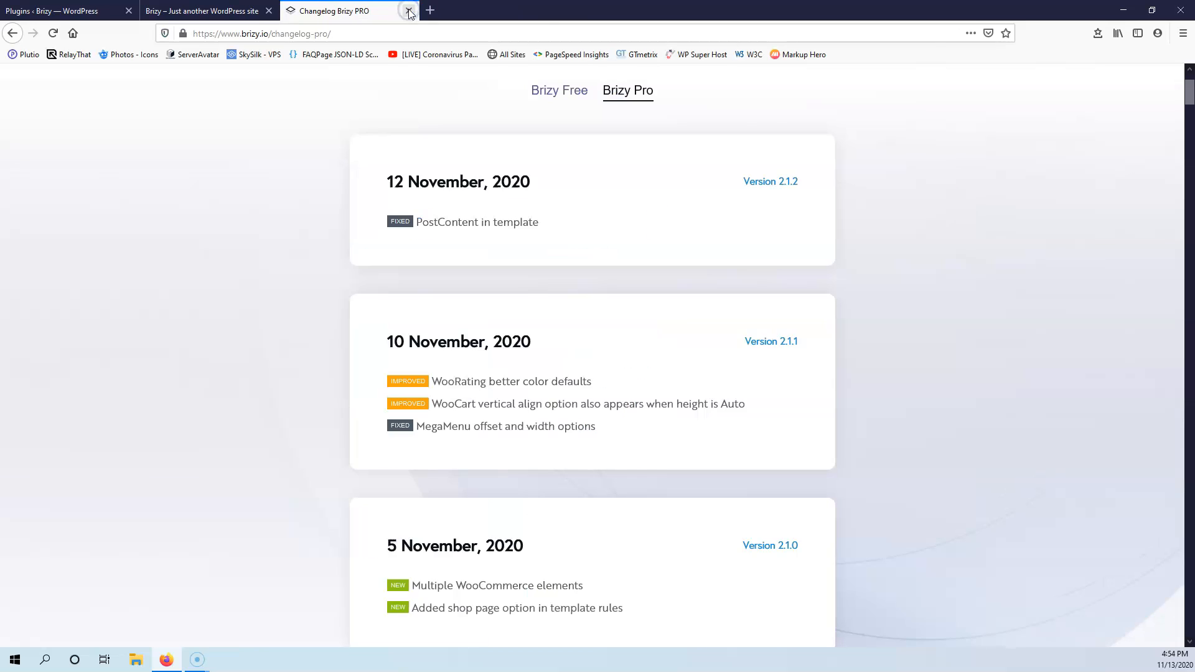
scroll(312, 342, down, 2)
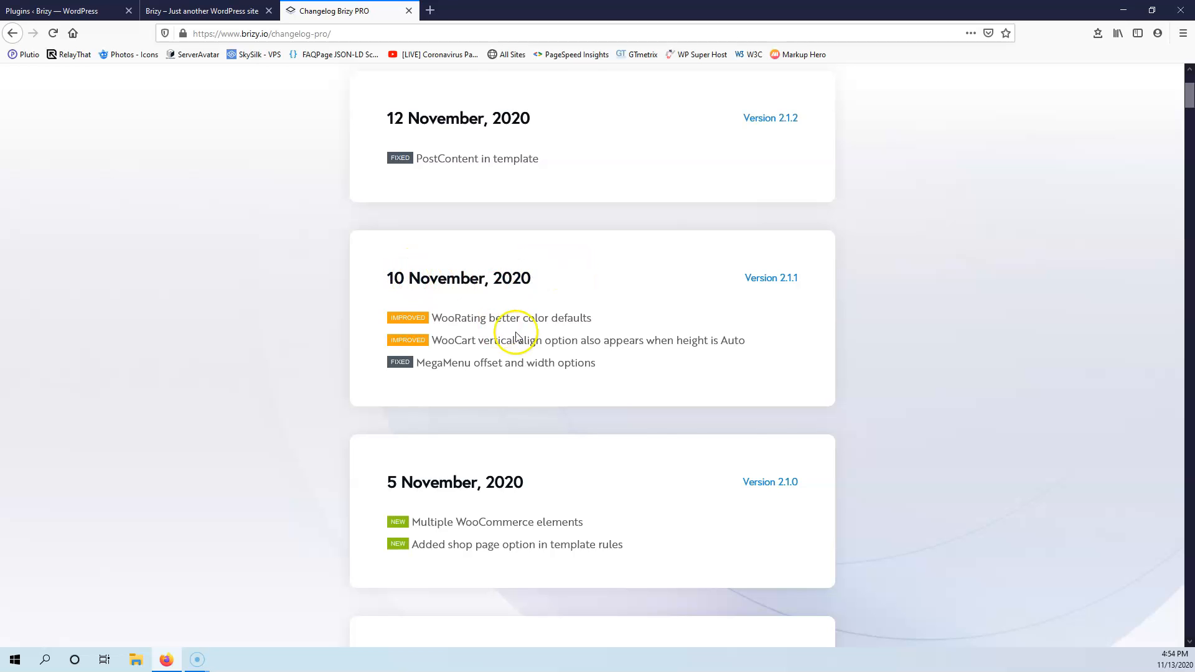
click(409, 11)
scroll(430, 275, up, 4)
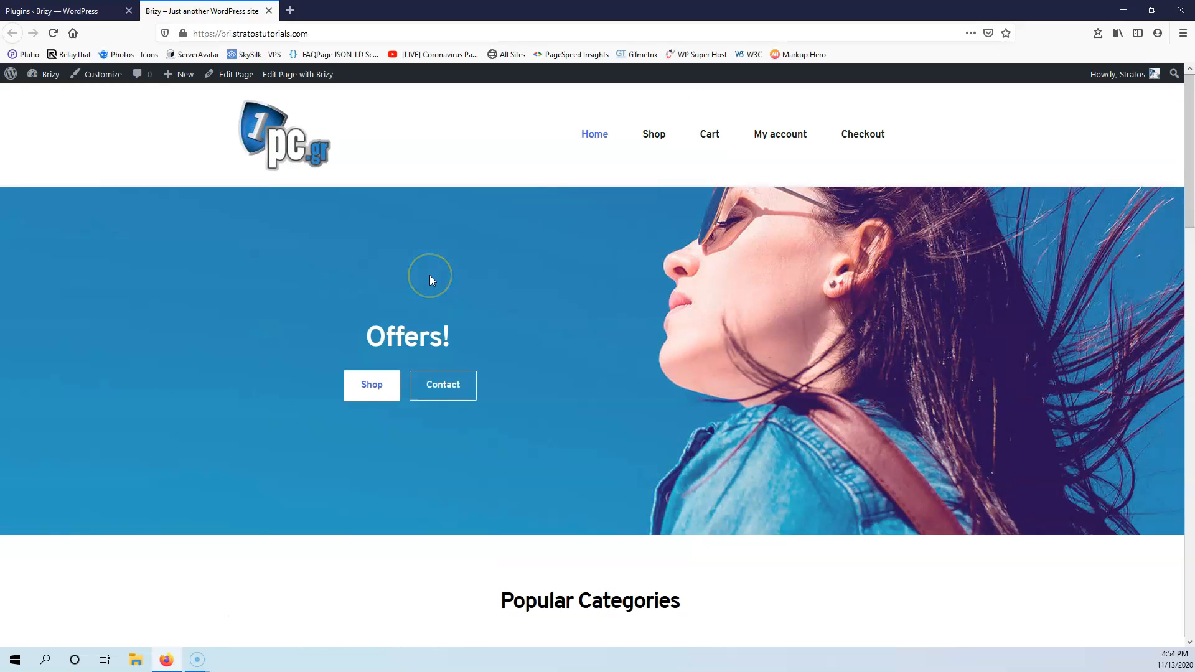
Step: Examine the shop home page's layout from the Offers banner through Popular Categories and Best Sellers to the footer
scroll(429, 275, down, 10)
scroll(429, 276, down, 10)
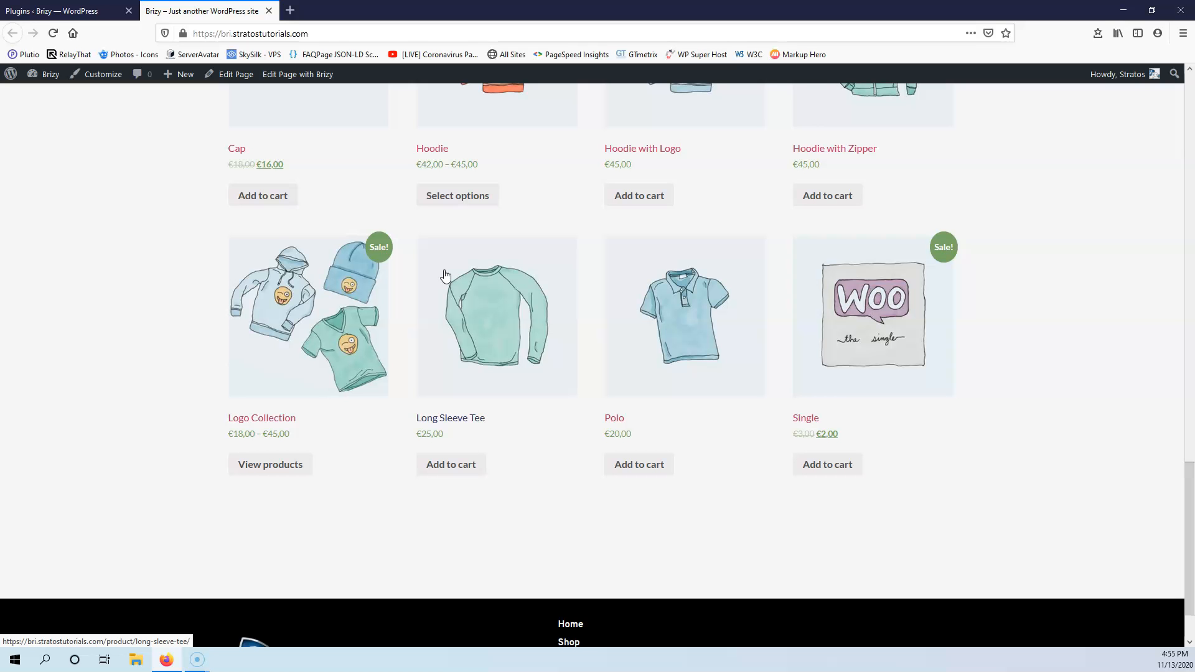
scroll(446, 275, up, 15)
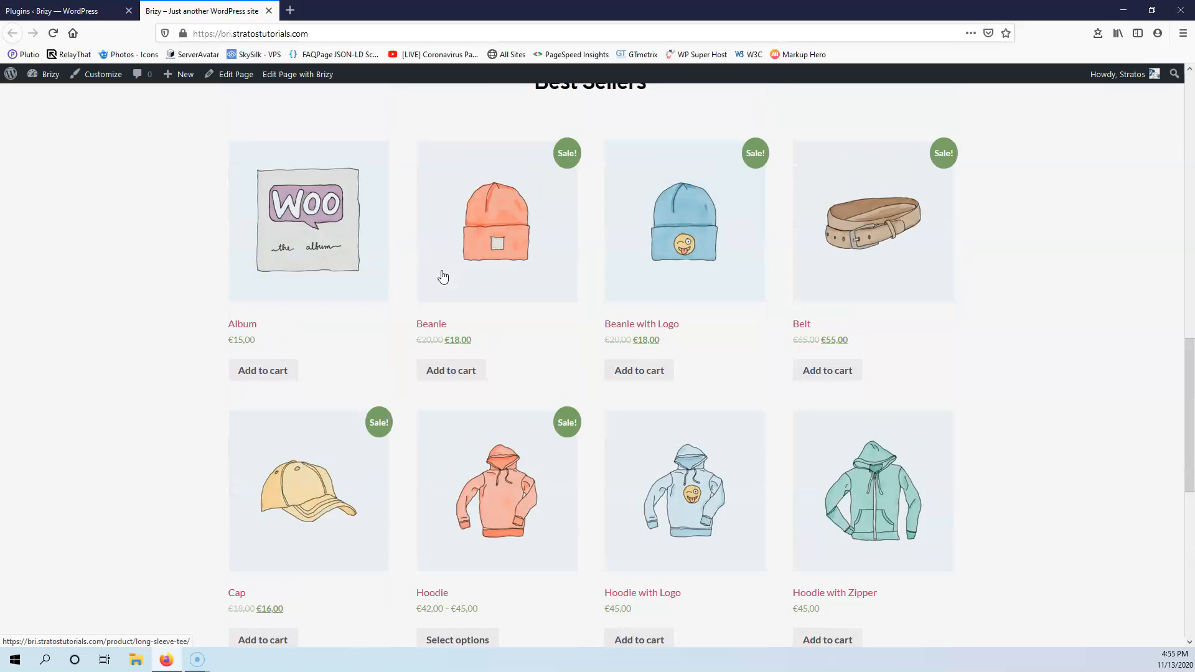
scroll(439, 272, up, 1)
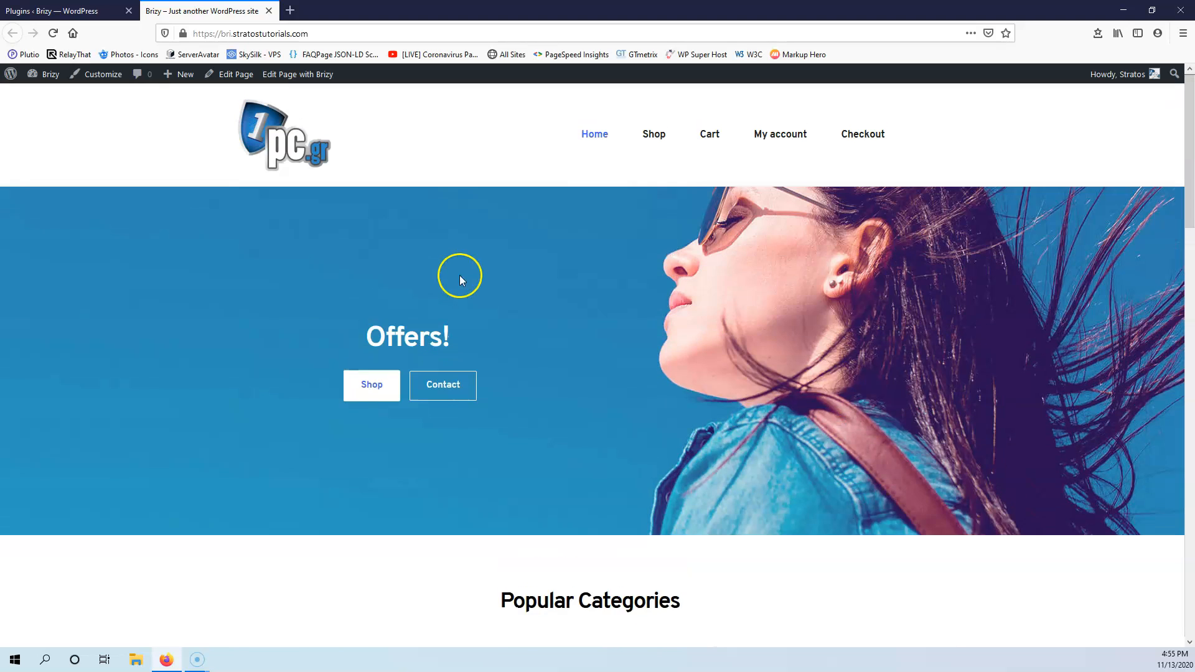
scroll(520, 275, down, 7)
scroll(520, 275, down, 10)
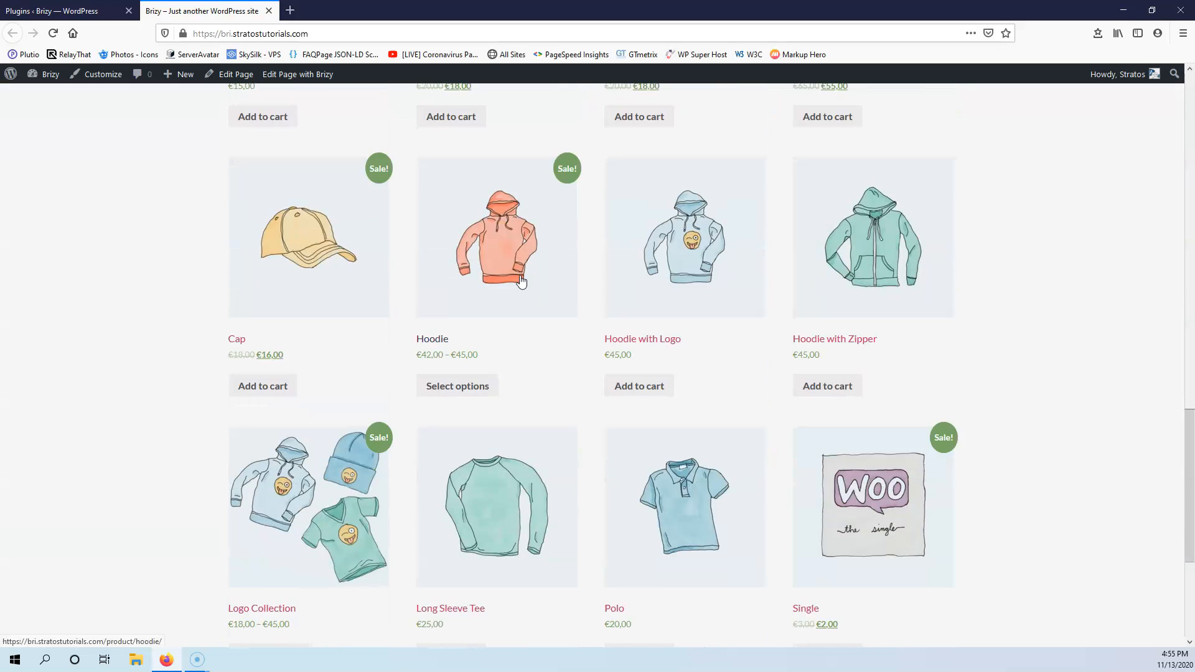
scroll(521, 281, up, 12)
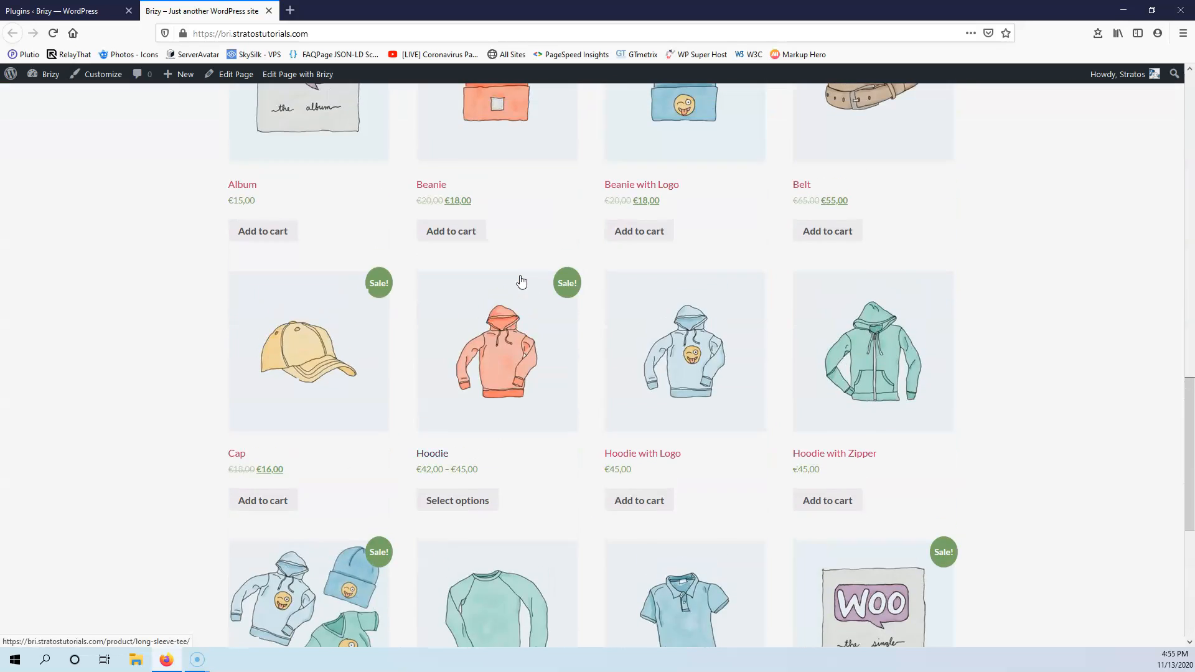
scroll(521, 278, up, 3)
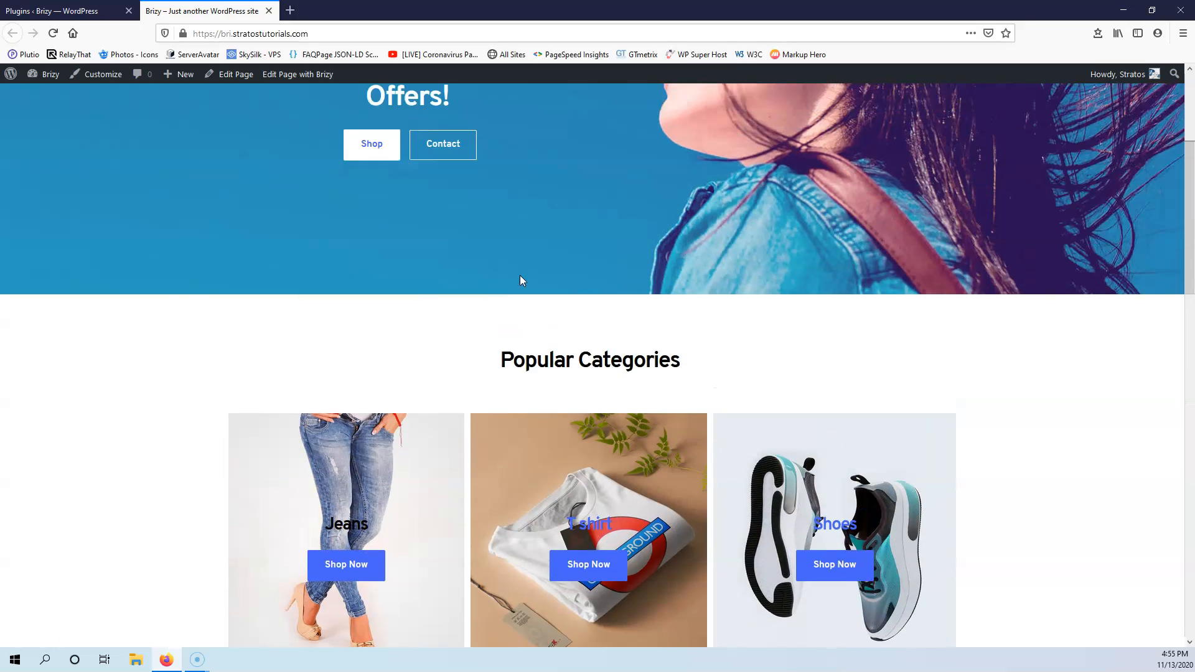
scroll(521, 277, down, 8)
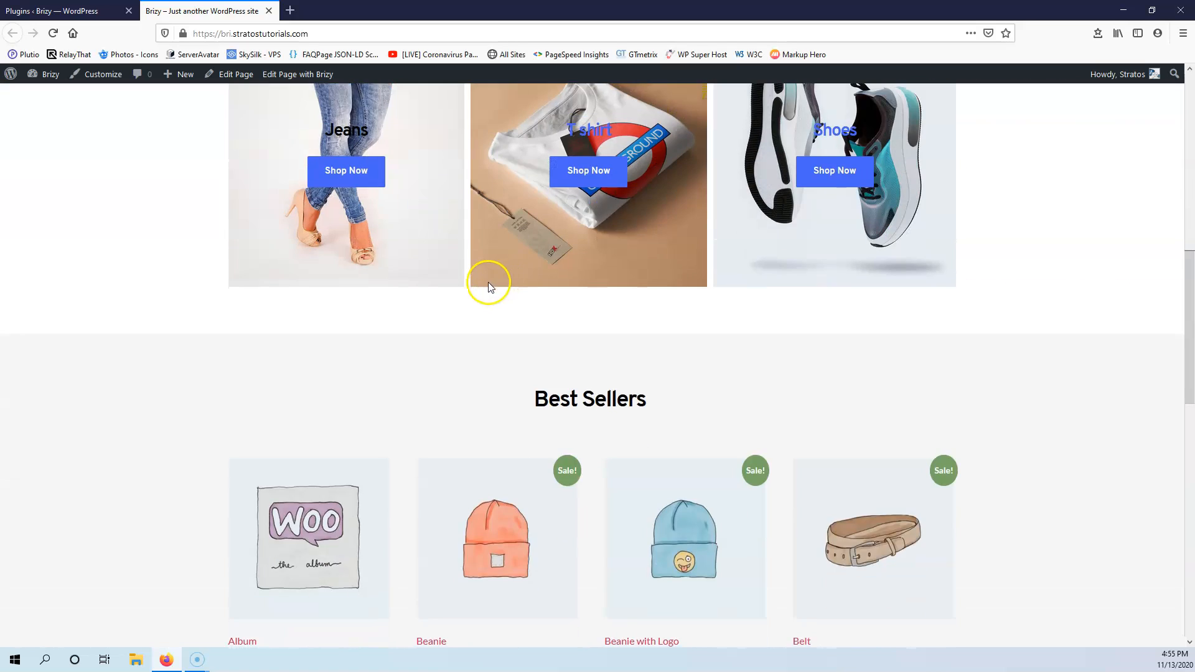
scroll(490, 287, down, 8)
scroll(489, 286, up, 10)
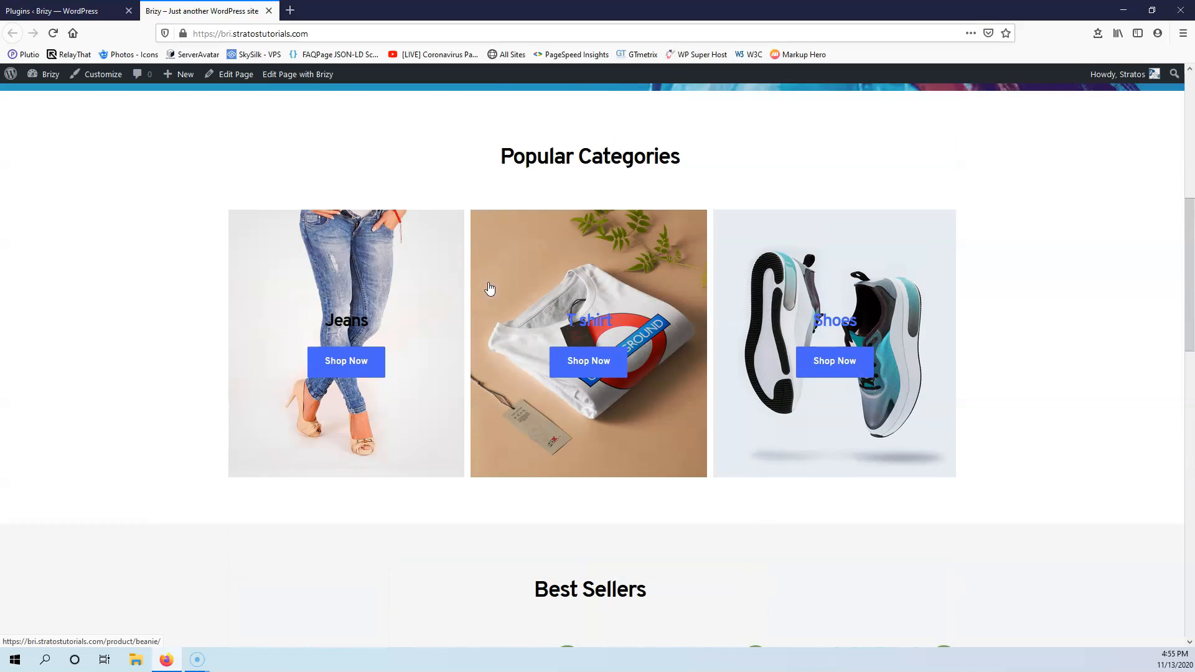
scroll(489, 288, up, 7)
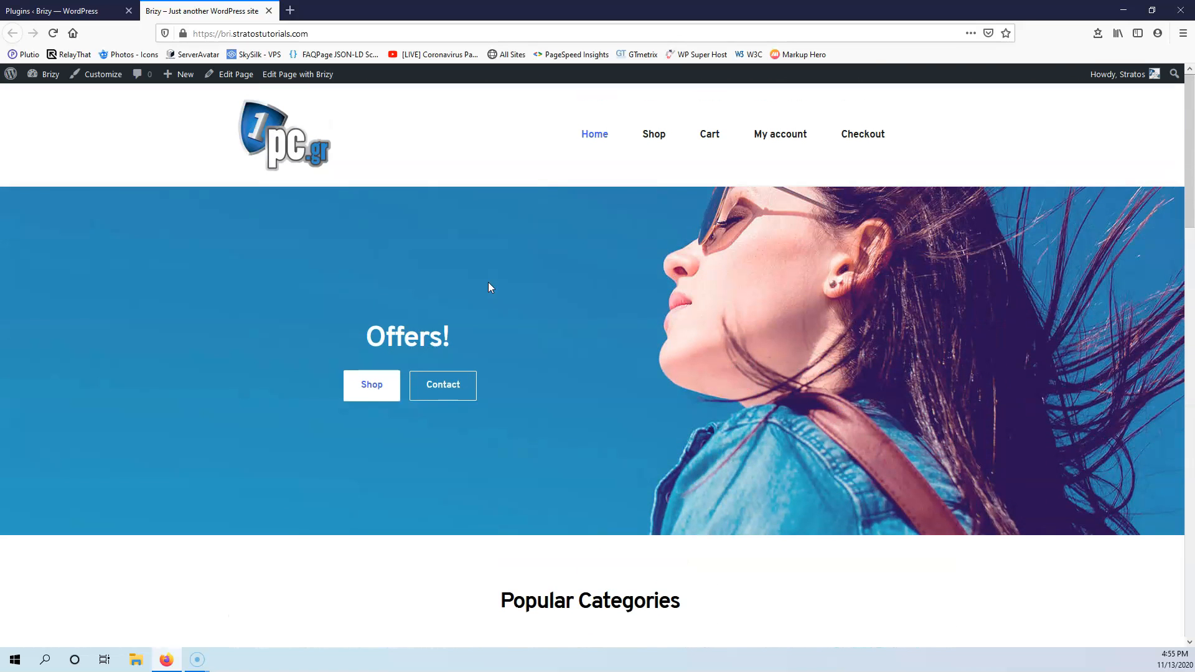
Step: Open the home page for editing with Brizy and check the site's installed plugins while it loads
click(305, 76)
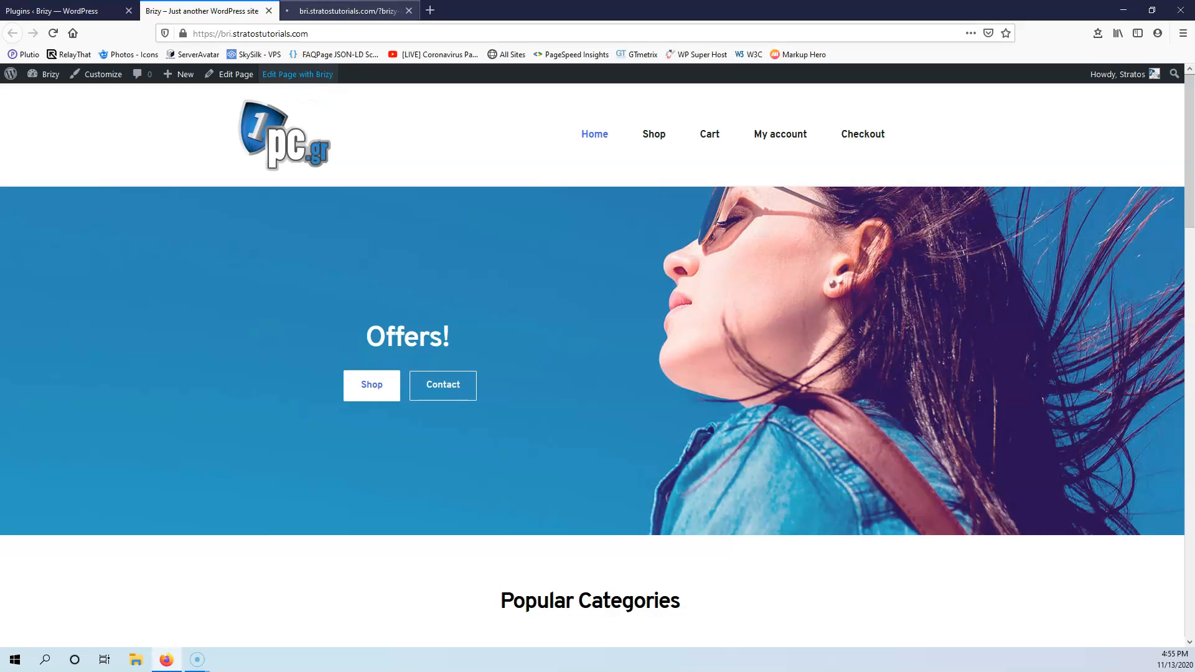
click(333, 10)
click(69, 10)
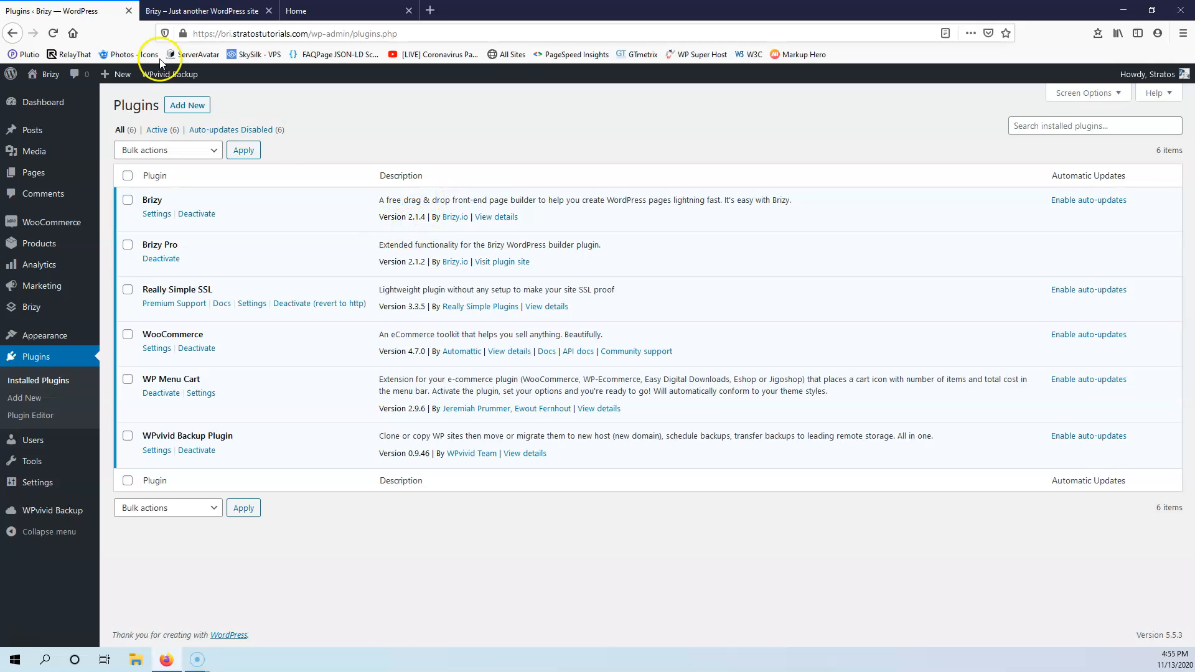
click(218, 10)
click(296, 11)
Step: Select the product grid under Best Sellers and open its additional styling settings
scroll(555, 294, down, 10)
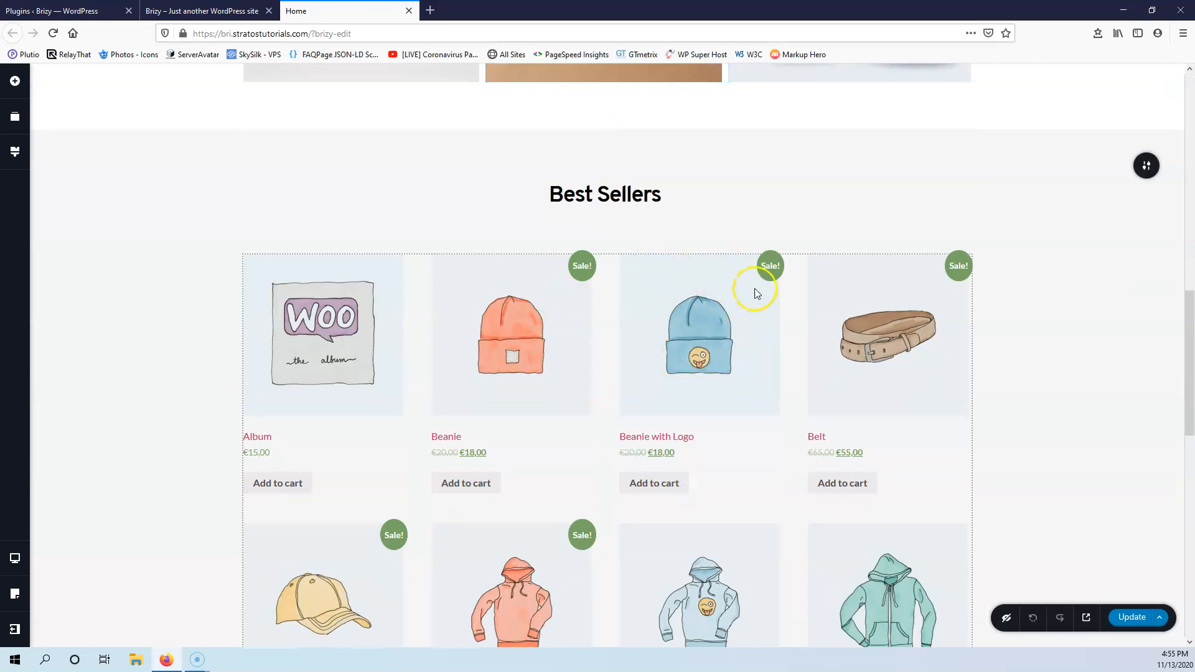
click(900, 285)
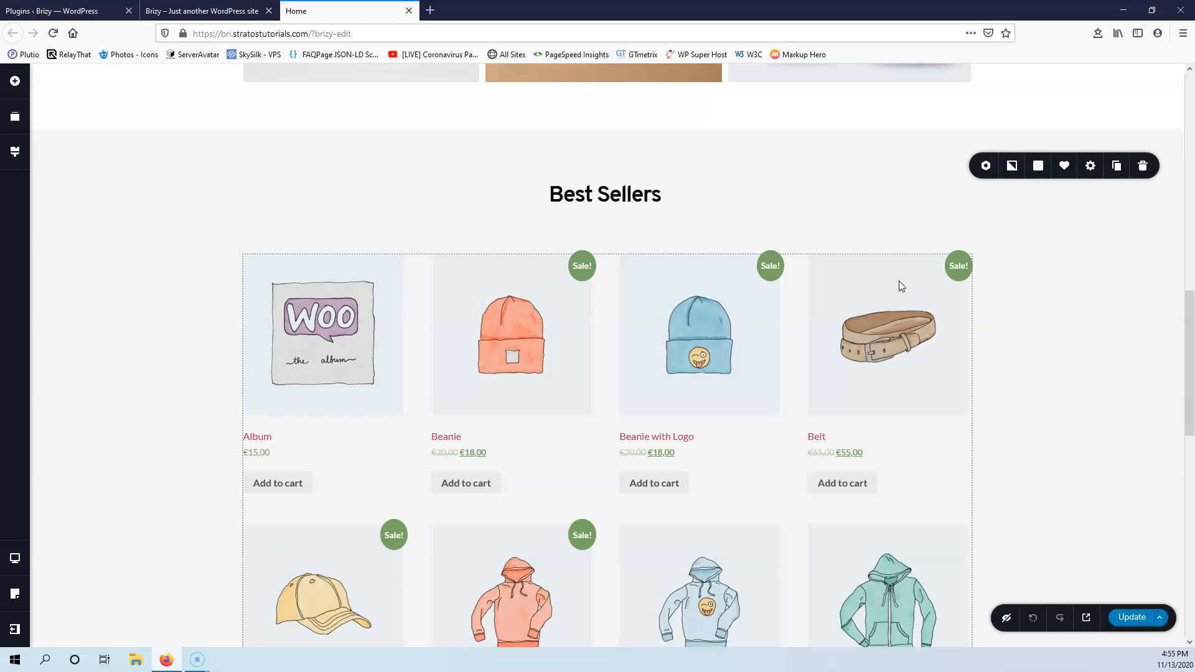
click(864, 298)
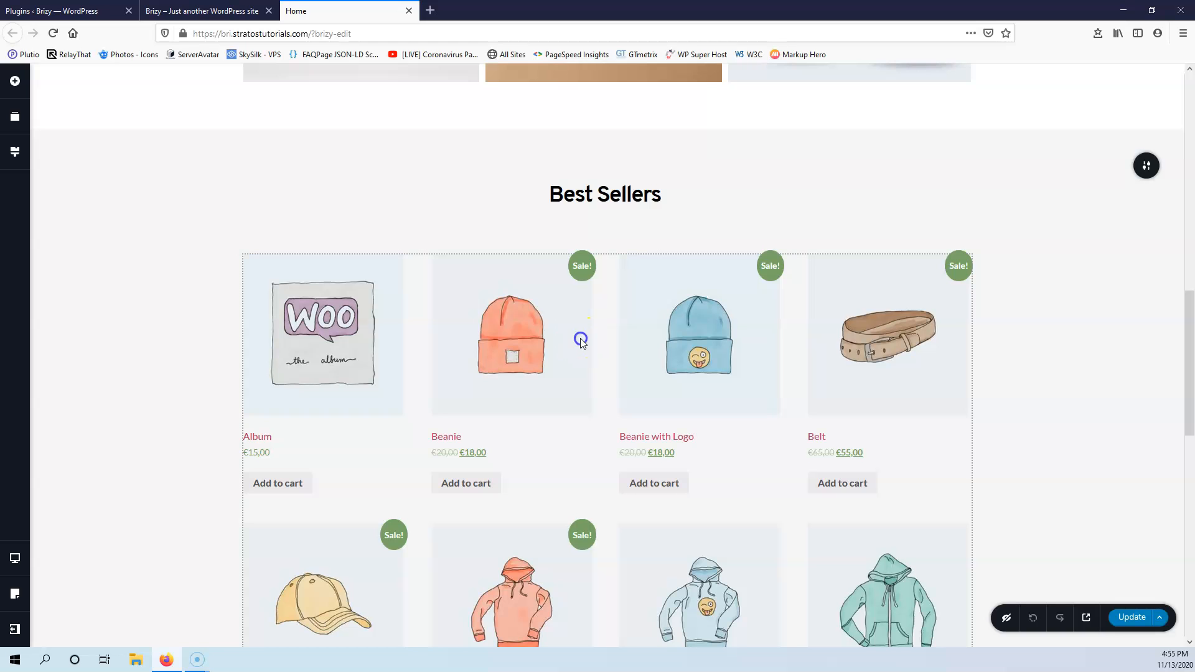
click(608, 198)
click(679, 316)
scroll(685, 361, down, 10)
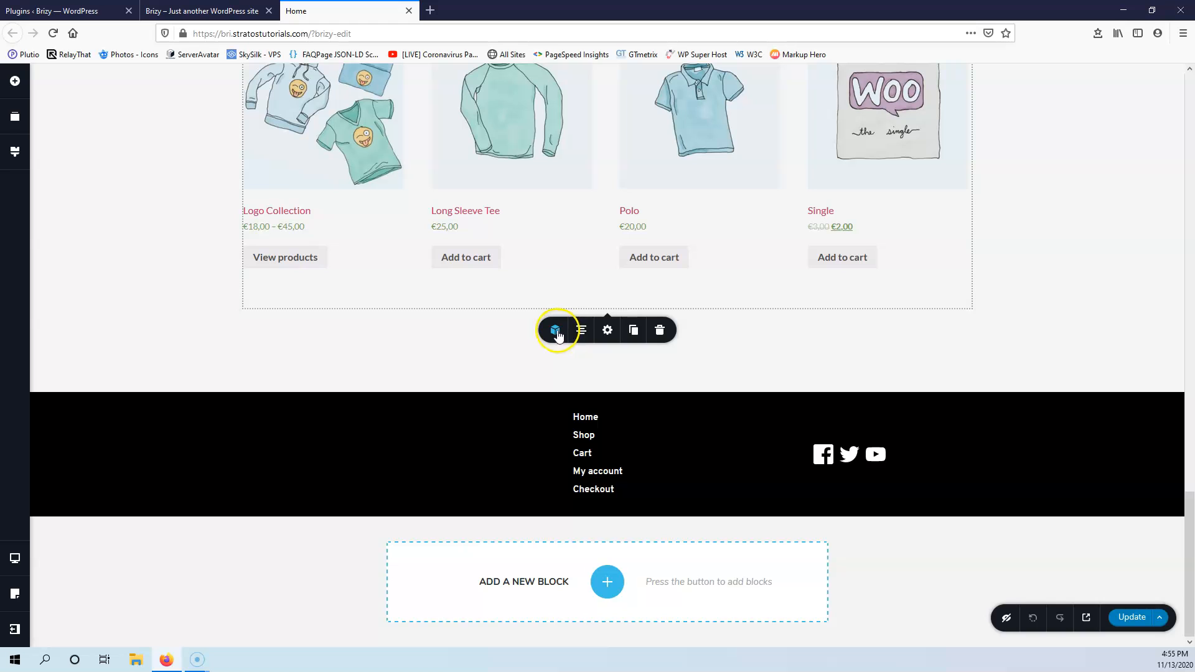
click(610, 332)
click(576, 396)
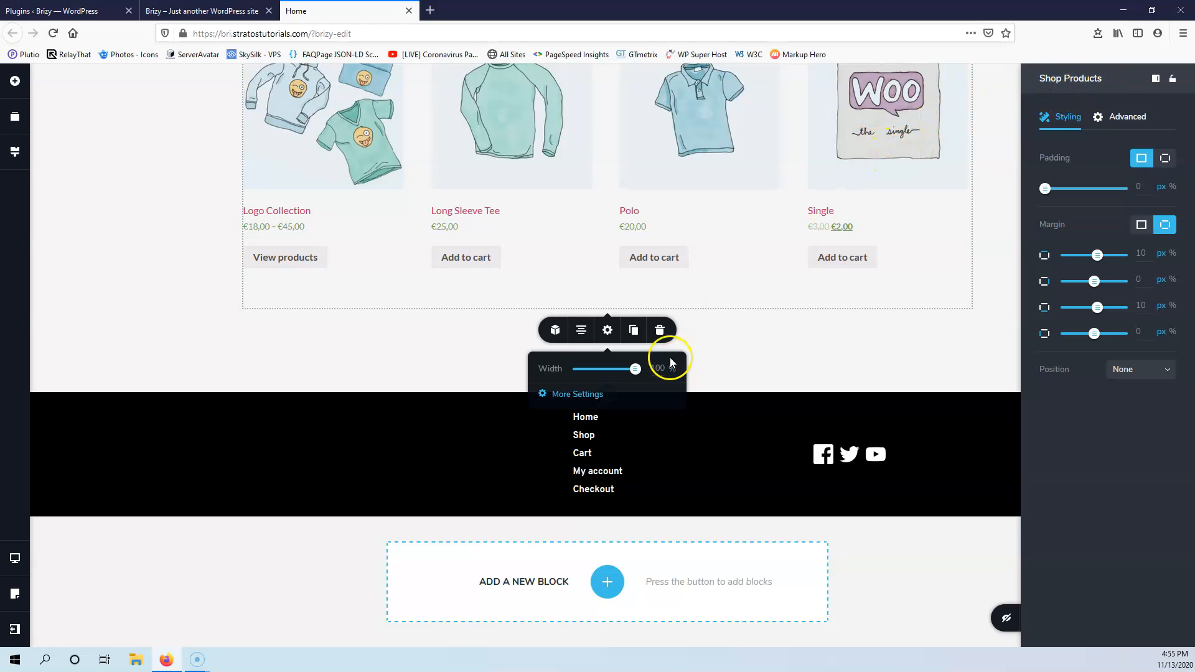
Step: Inspect the Shop Products element's additional settings once more, then reselect the product grid to return to its basic options
click(720, 346)
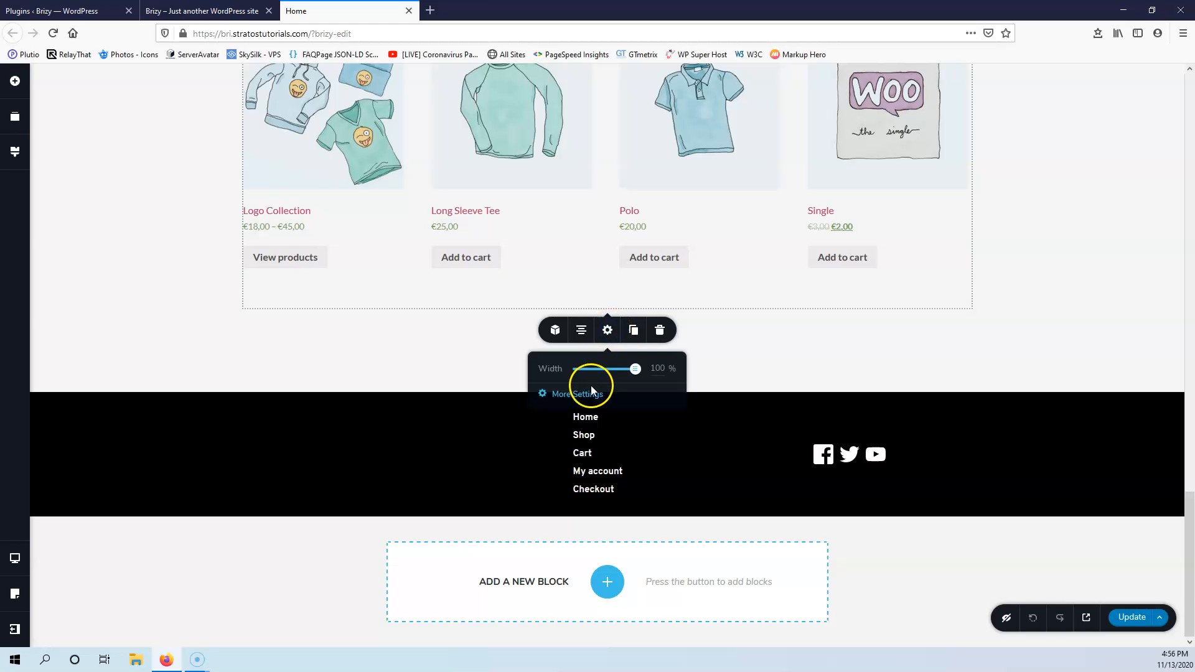
click(589, 397)
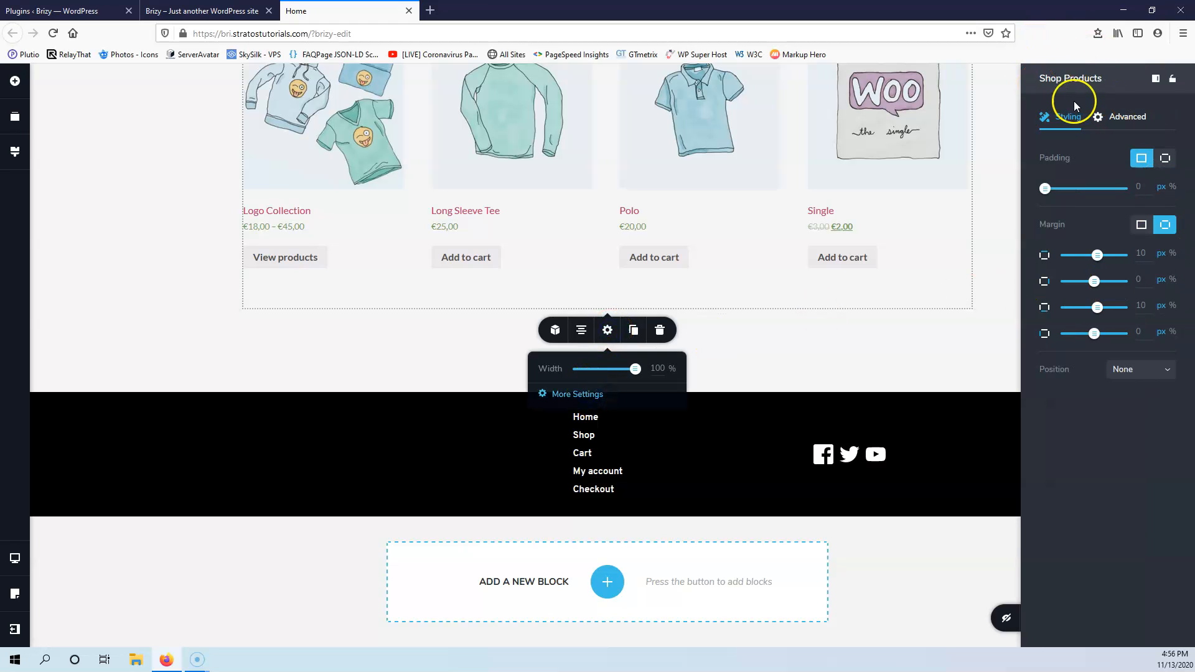
scroll(488, 320, up, 15)
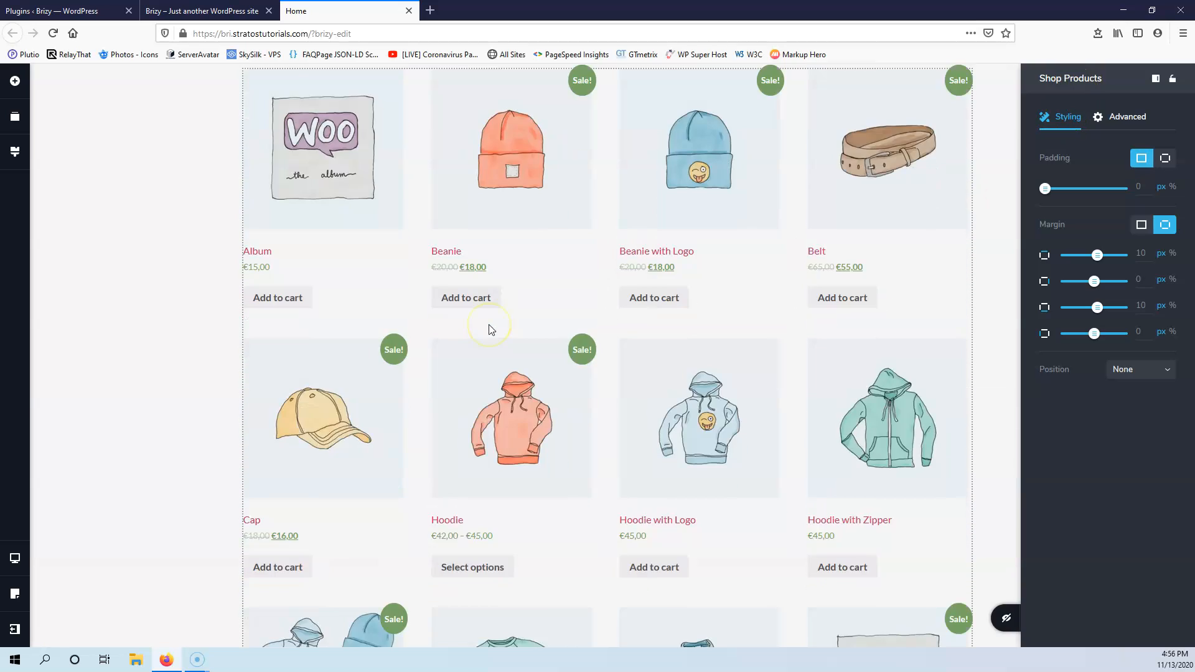
scroll(462, 344, down, 4)
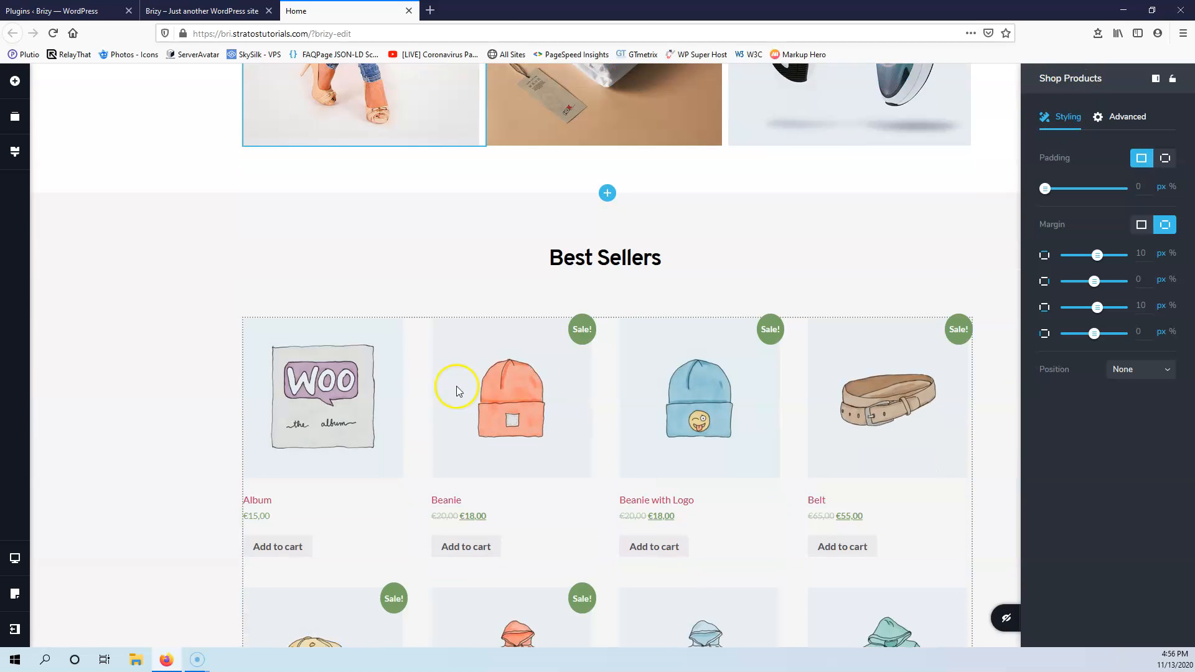
click(361, 398)
scroll(364, 378, down, 13)
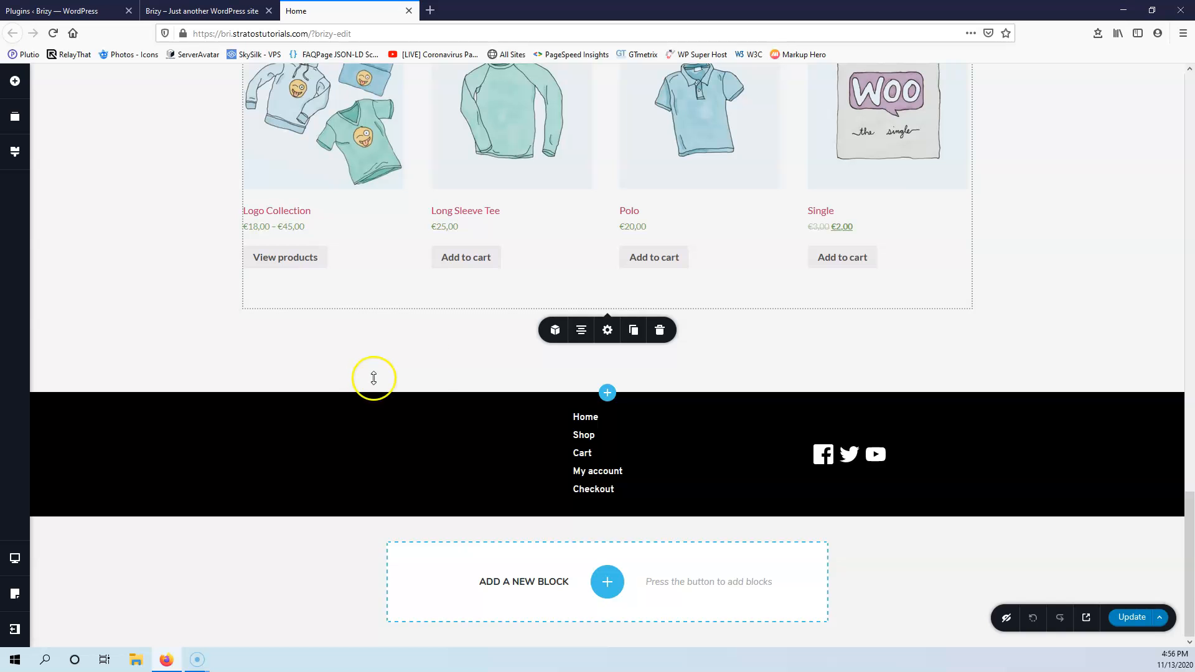
Step: Delete the Shop Products element under Best Sellers and place a WooCommerce Products element in the empty spot below the heading
click(660, 330)
scroll(505, 292, up, 4)
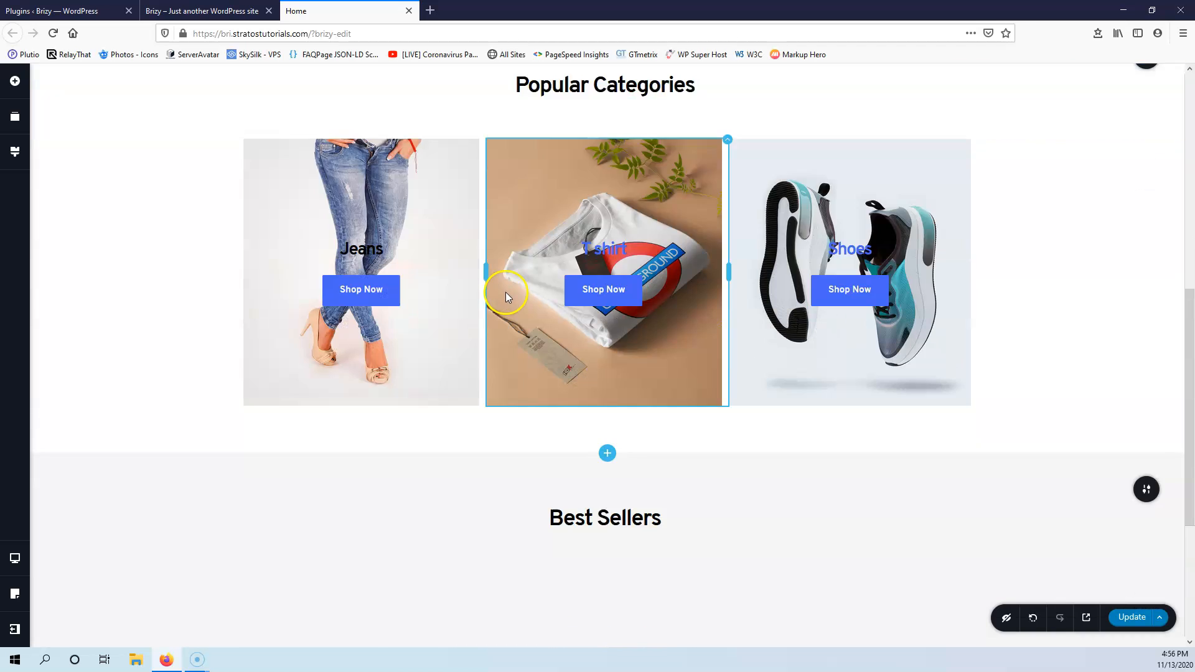
scroll(506, 292, down, 3)
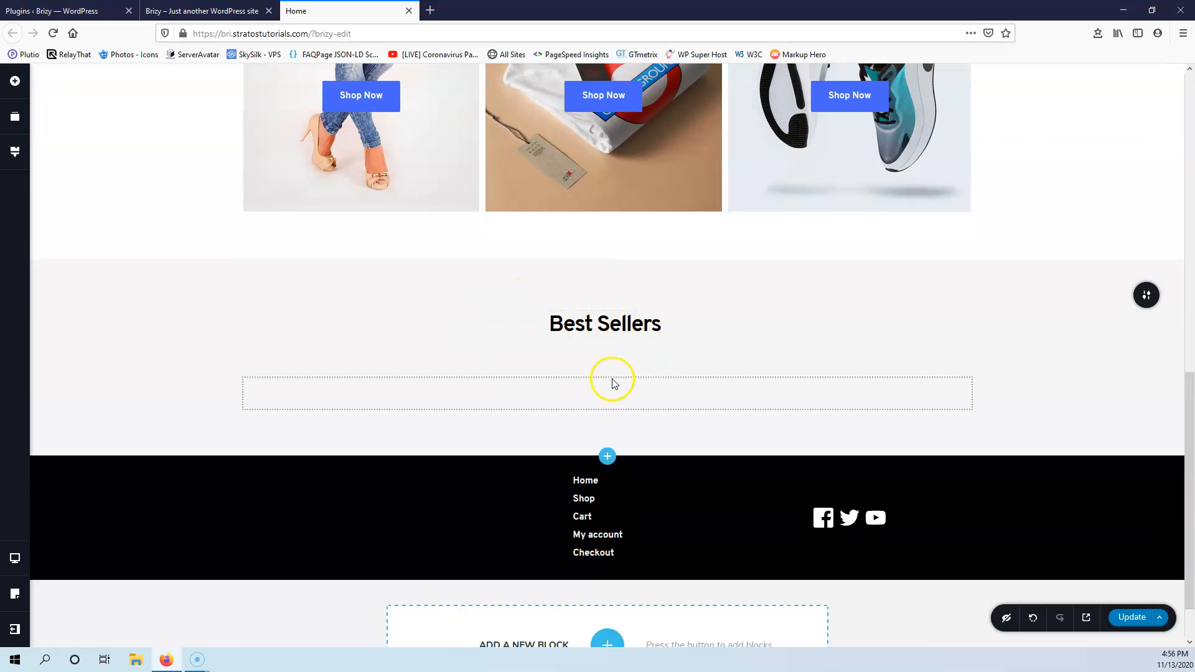
click(27, 86)
scroll(151, 328, down, 10)
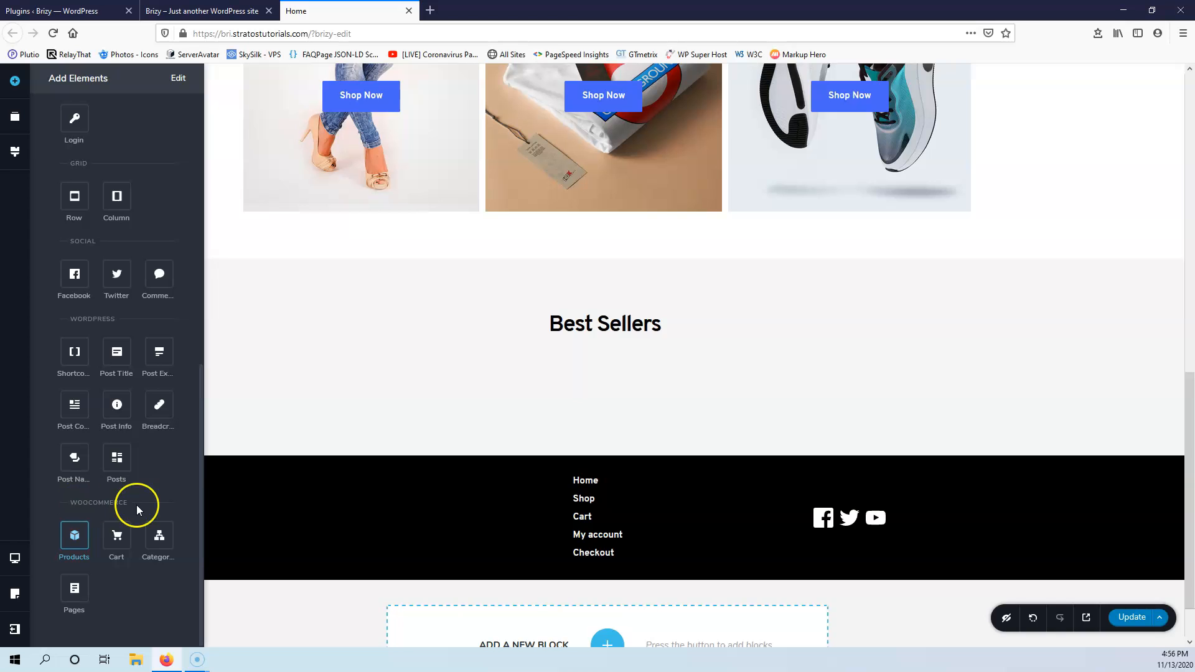
drag(80, 540, 619, 391)
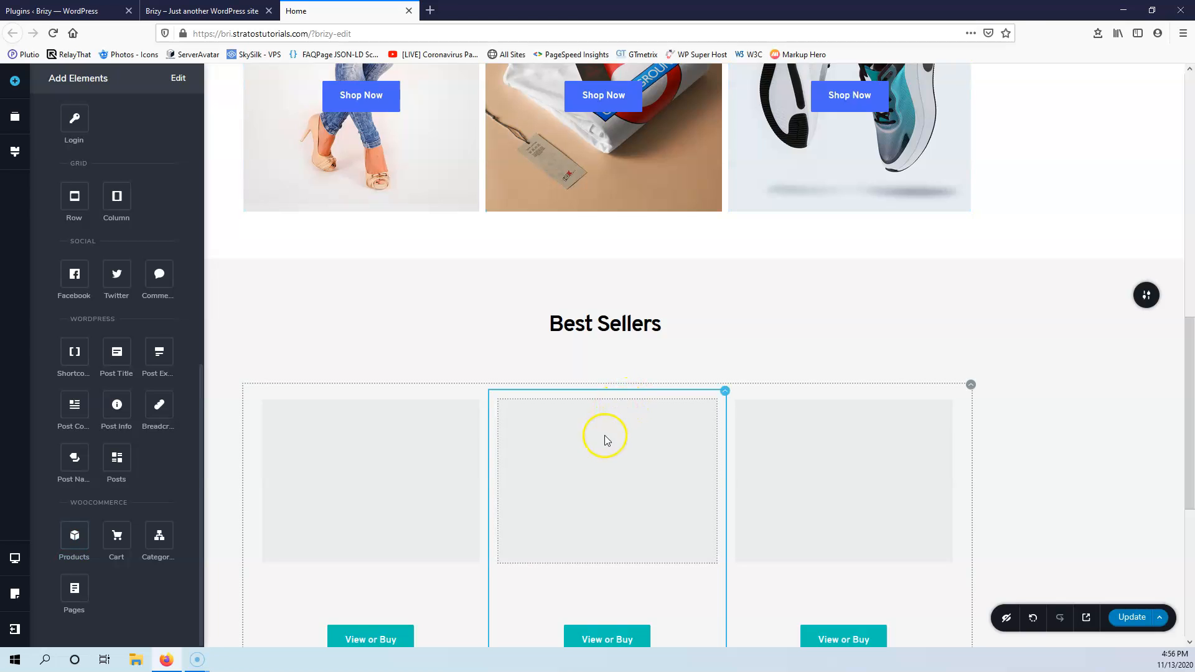
Step: Set the new Products grid to 4 columns and 3 rows, and check its layout down the page
click(971, 387)
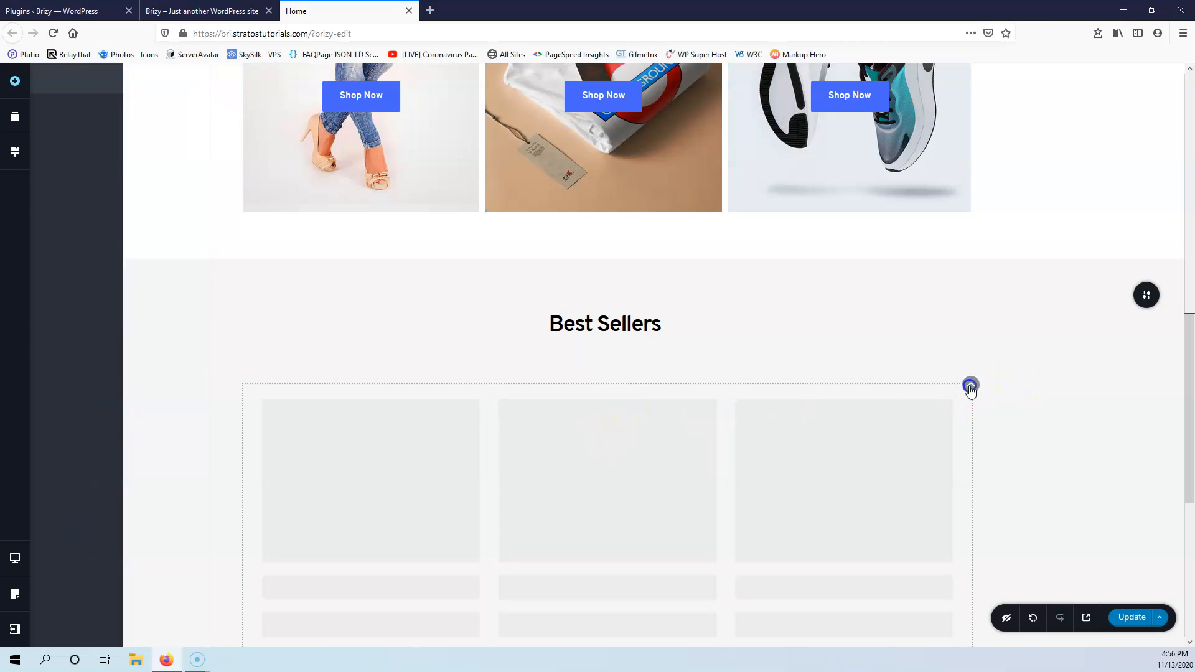
click(932, 356)
click(990, 252)
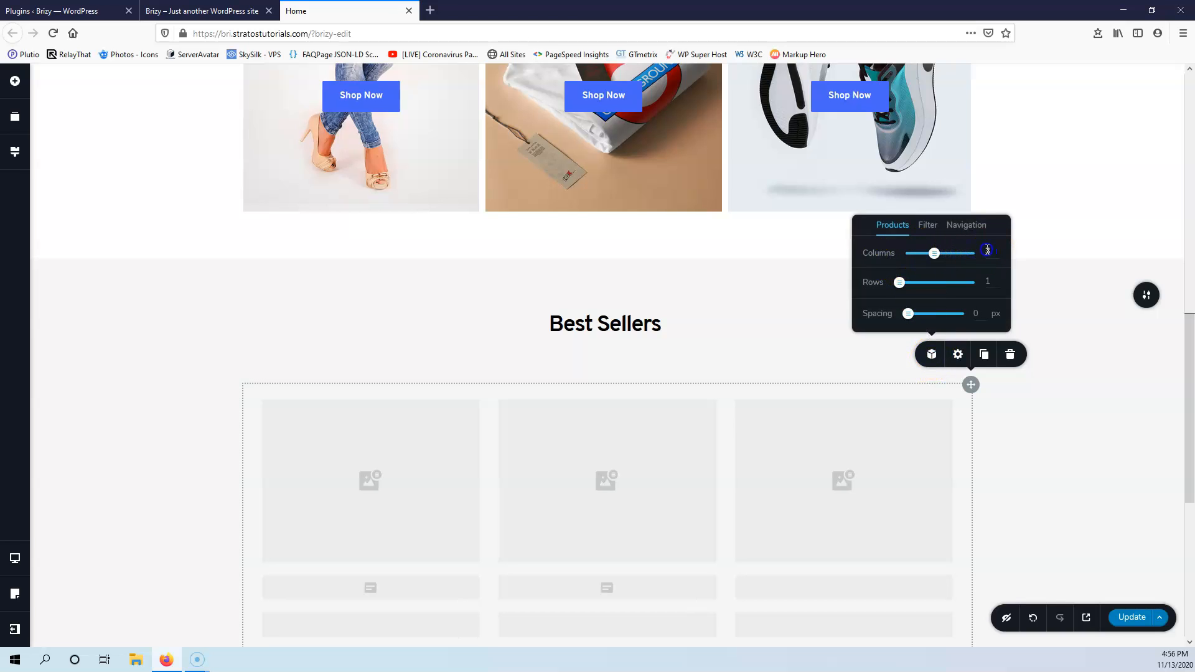
click(987, 255)
click(987, 283)
double_click(990, 281)
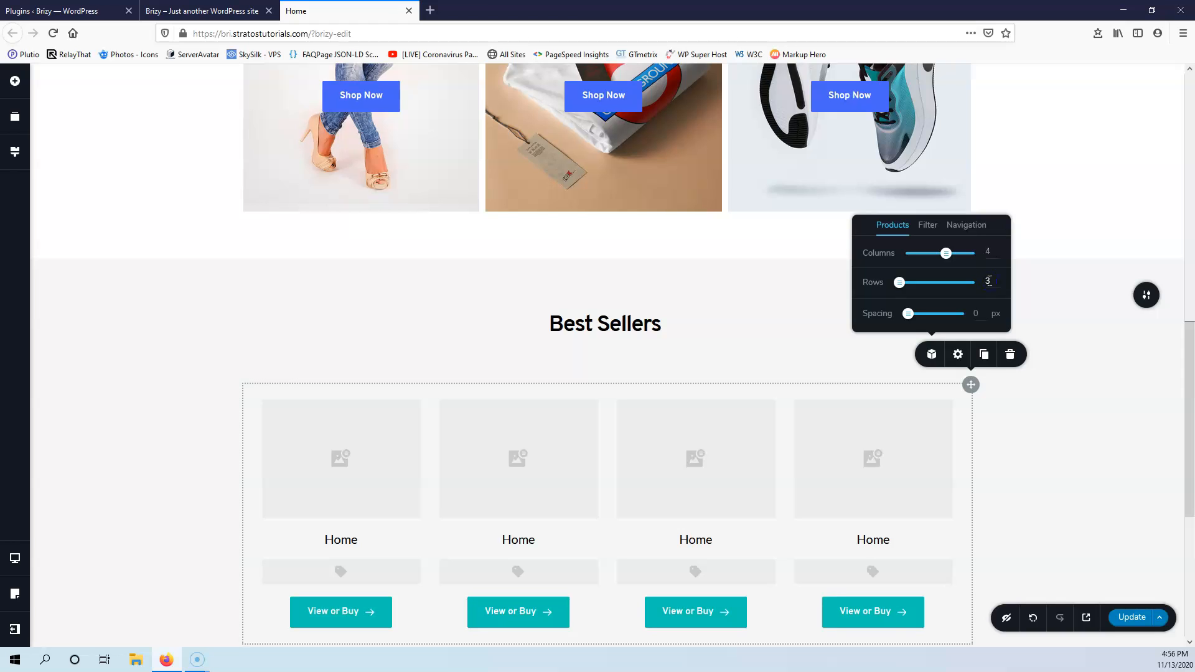
text(3)
click(1059, 323)
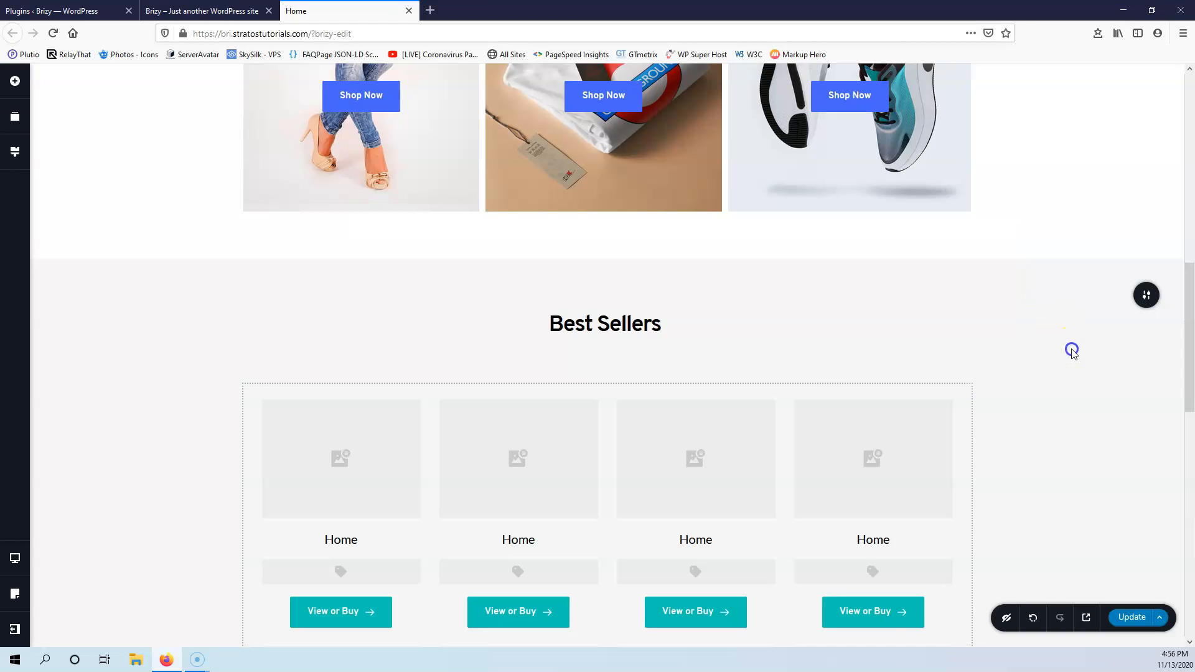
scroll(849, 423, down, 7)
scroll(850, 422, up, 7)
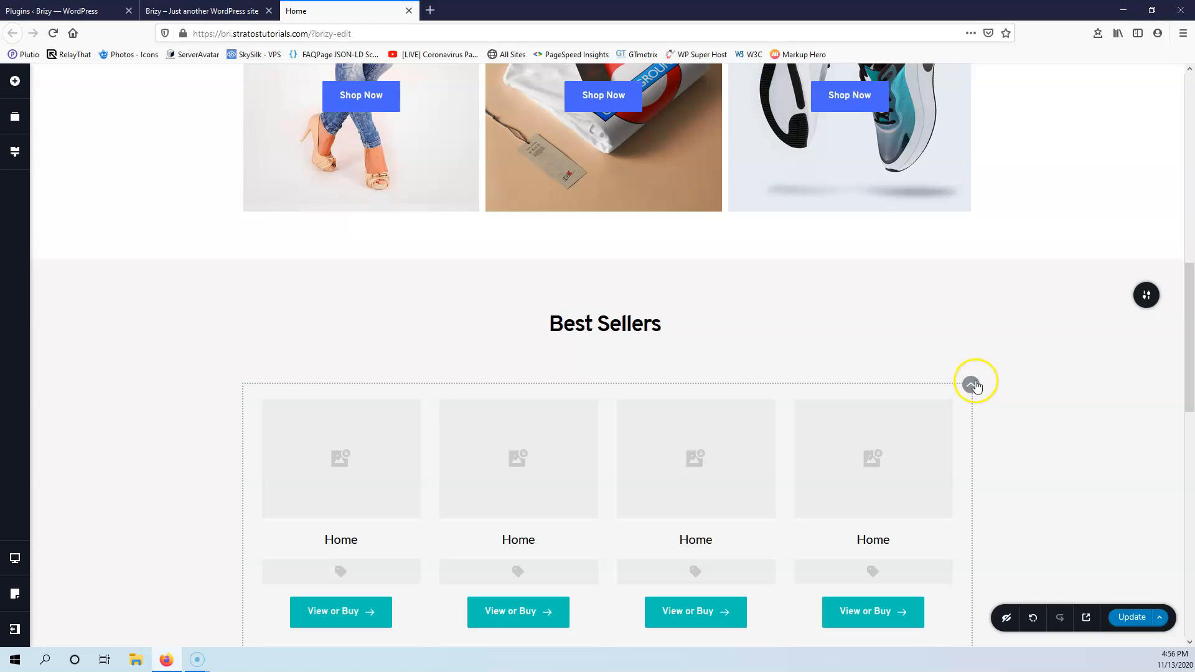
Step: Review the product categories offered by the Products grid's filter without choosing one
click(970, 386)
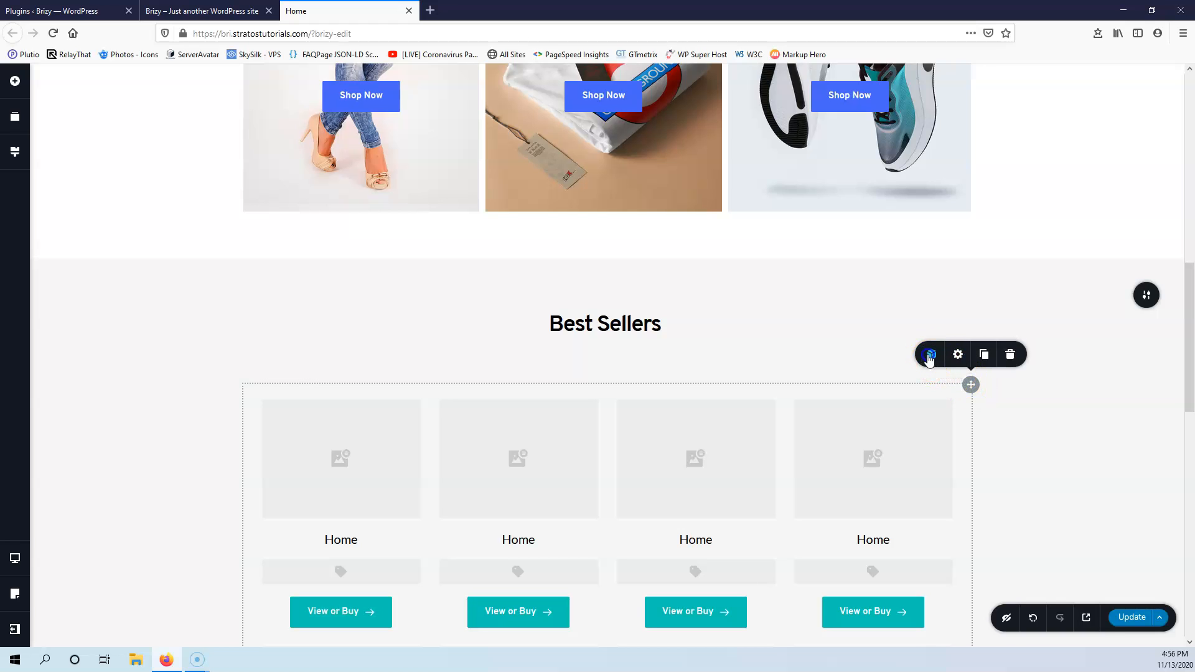
click(932, 354)
click(929, 225)
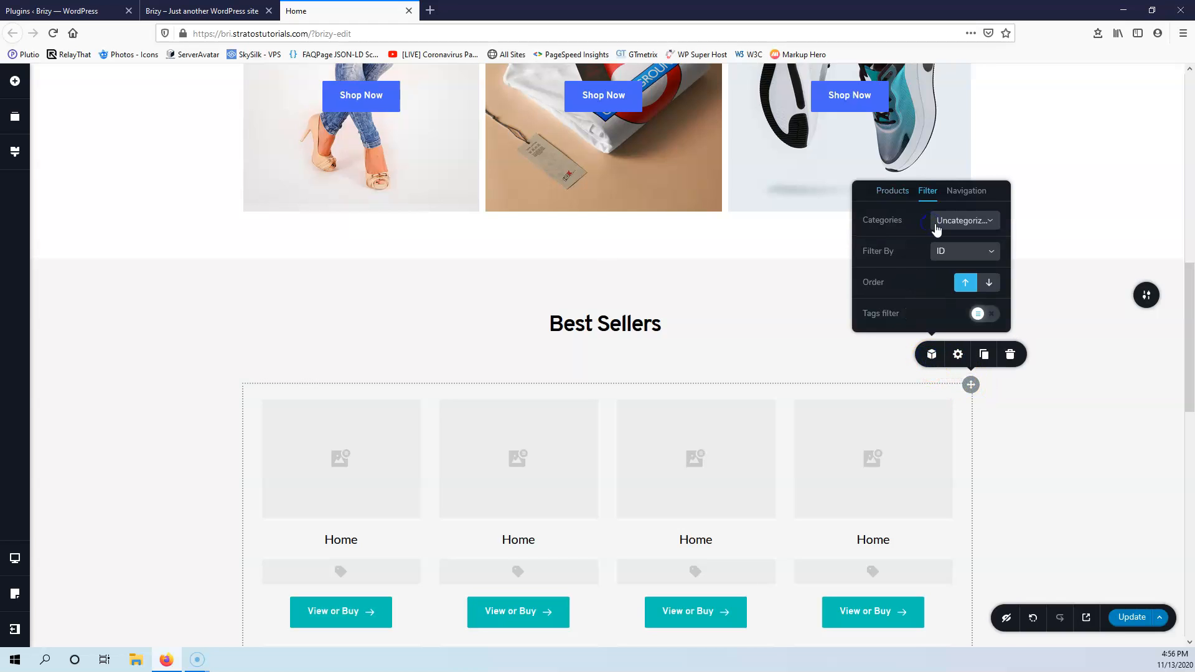
click(965, 221)
click(972, 222)
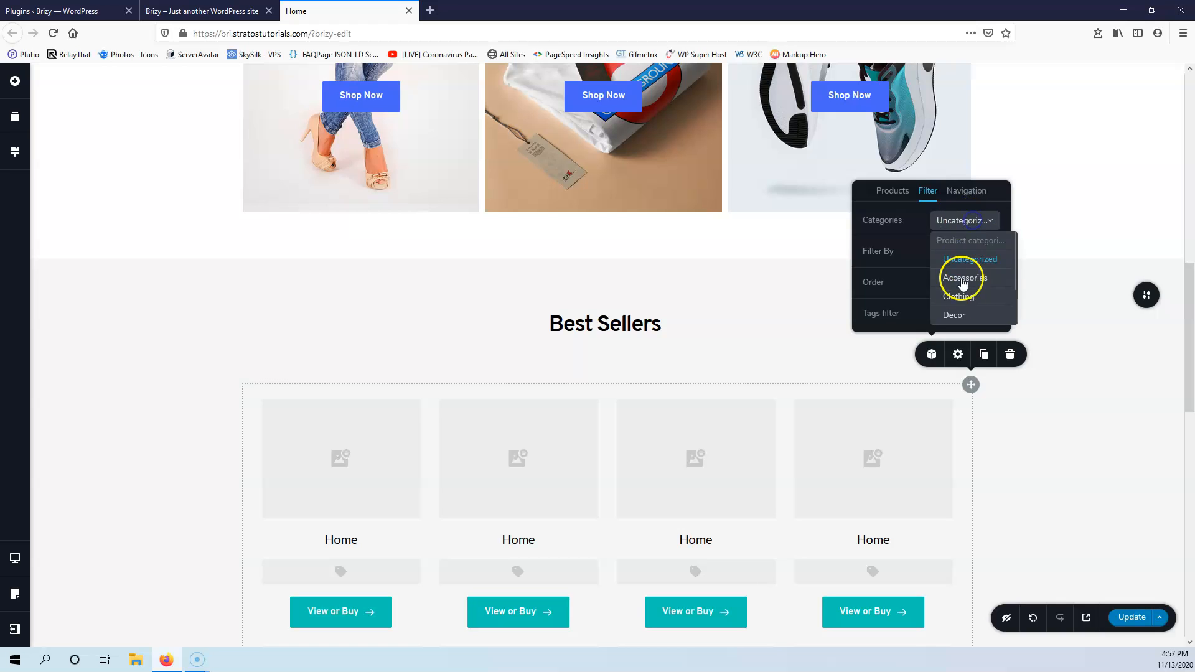
scroll(968, 280, down, 2)
scroll(968, 280, up, 2)
click(1057, 366)
Step: Update the home page and reload its live version to check the Best Sellers section
click(1136, 623)
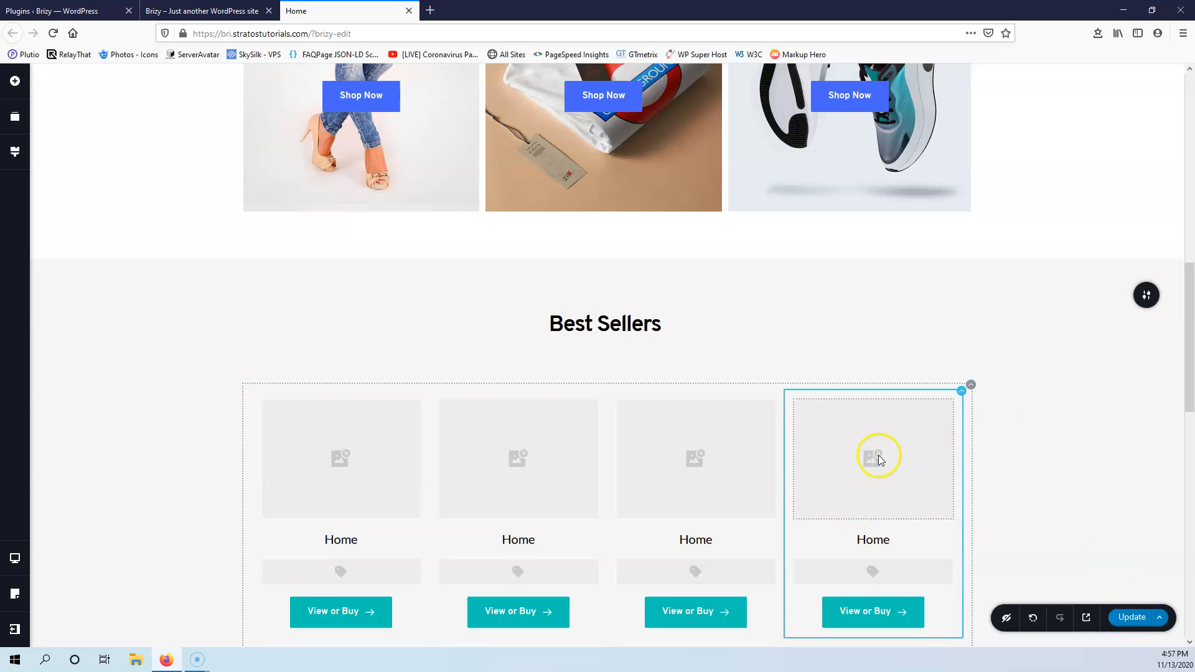
scroll(880, 460, down, 2)
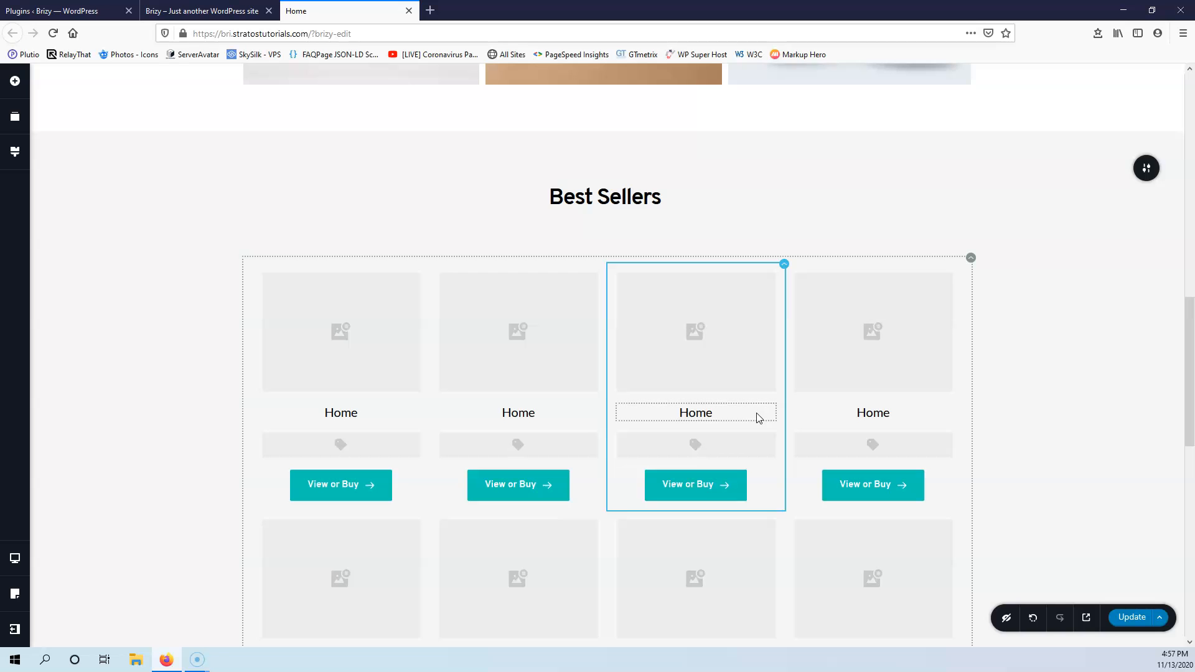
click(187, 11)
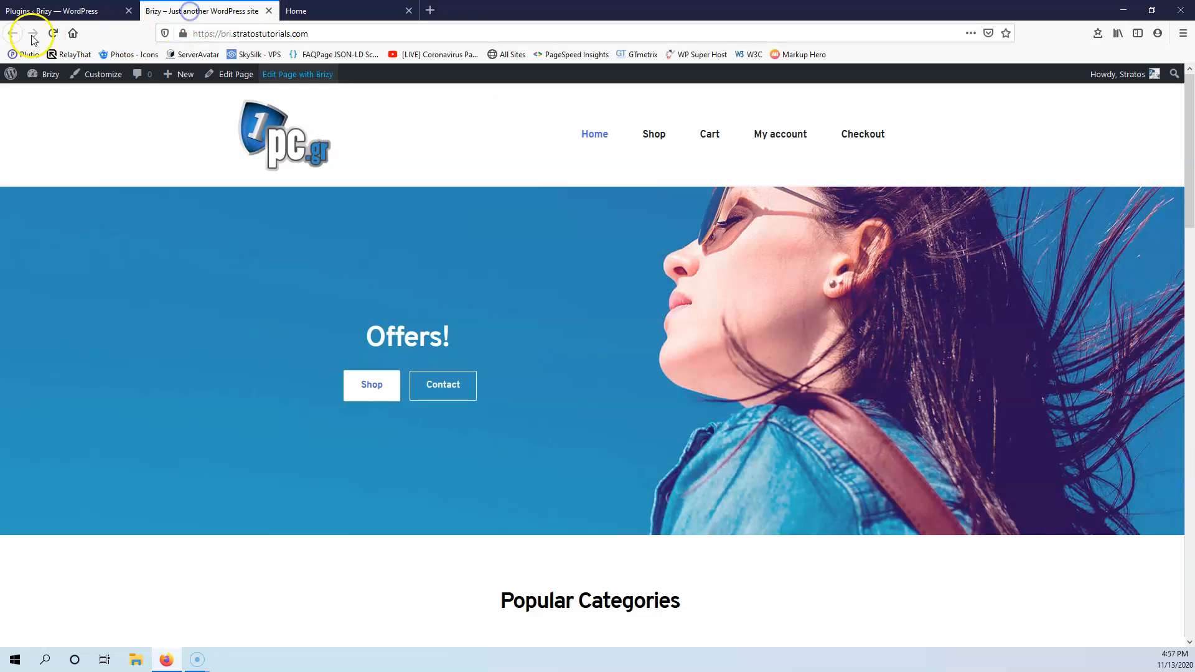
click(53, 34)
scroll(383, 308, down, 10)
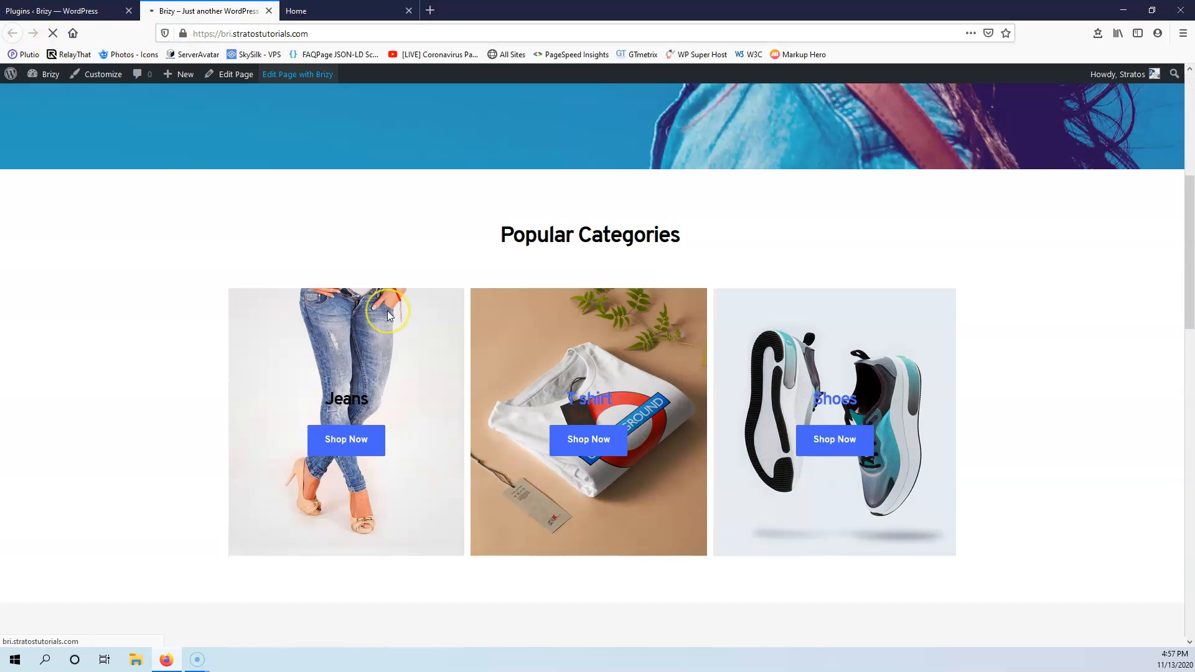
scroll(405, 305, down, 2)
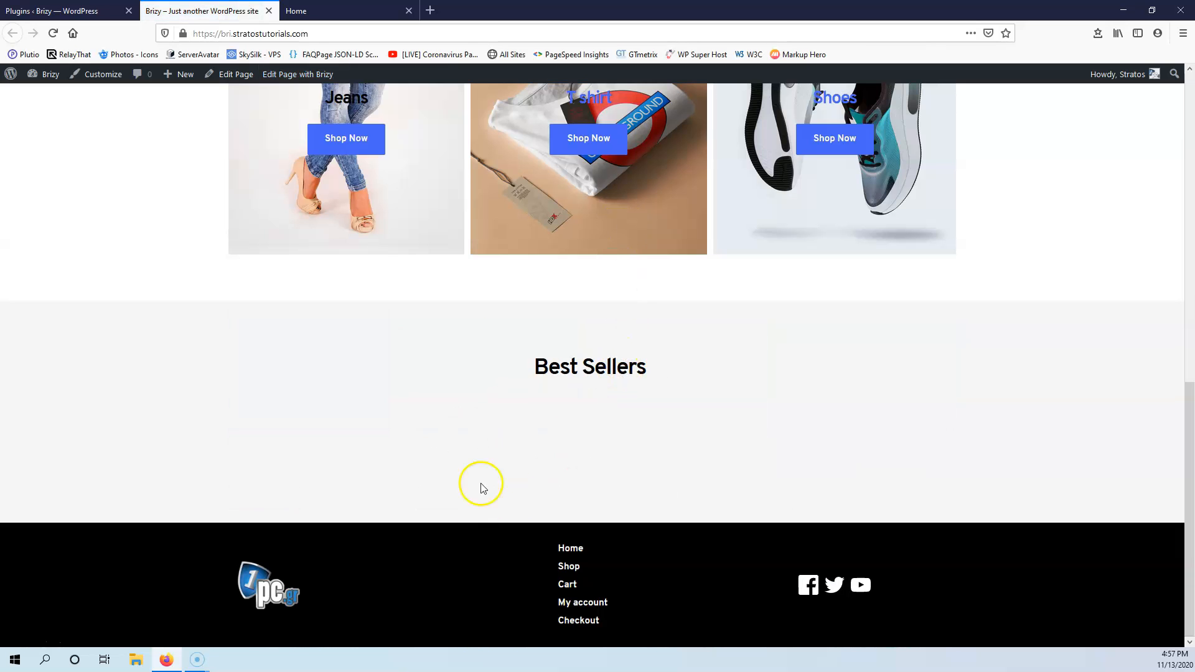
Step: Return to the Brizy editor and set the Products grid's category filter to Clothing
click(348, 9)
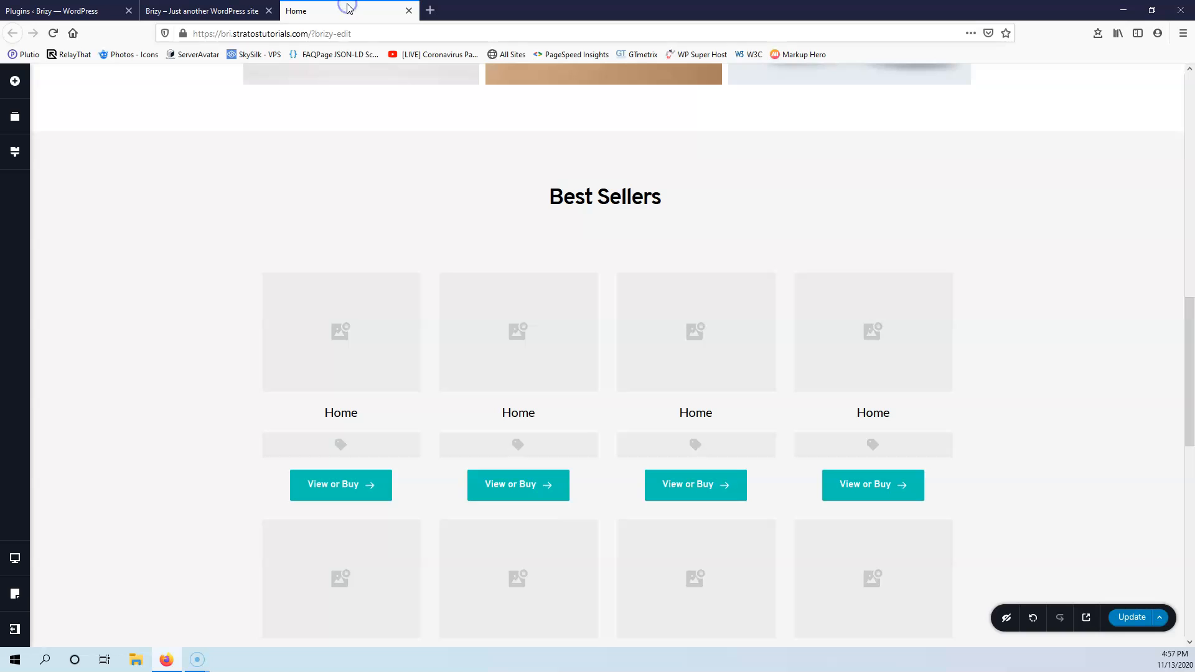
click(972, 258)
click(932, 288)
click(929, 324)
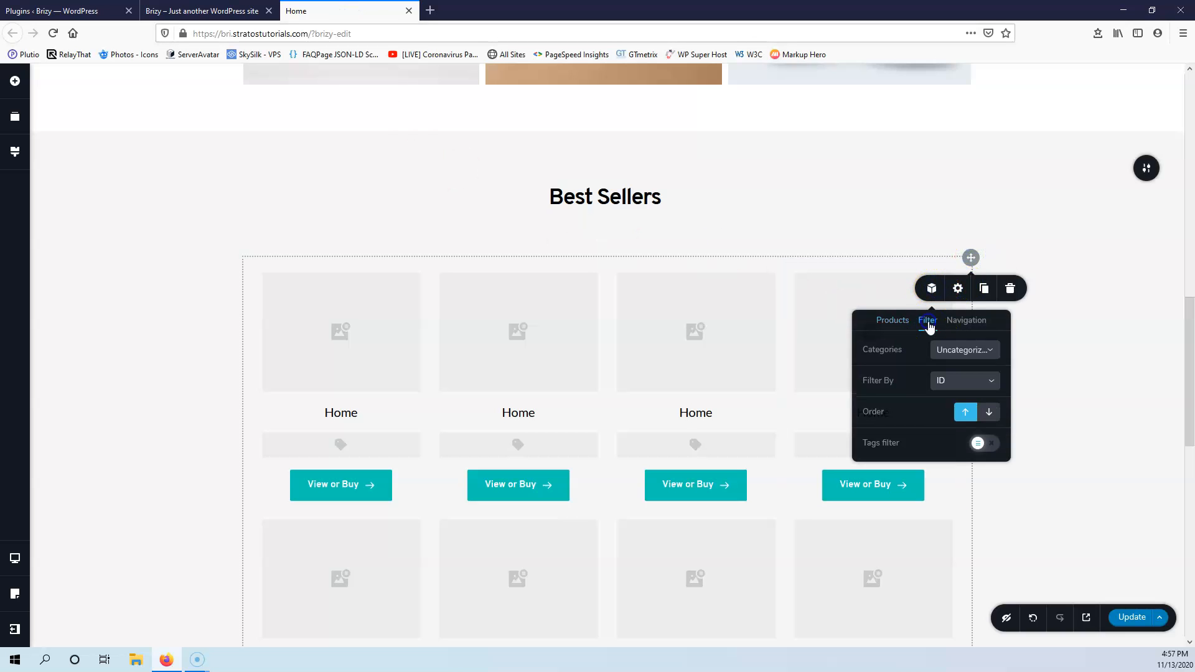
click(962, 353)
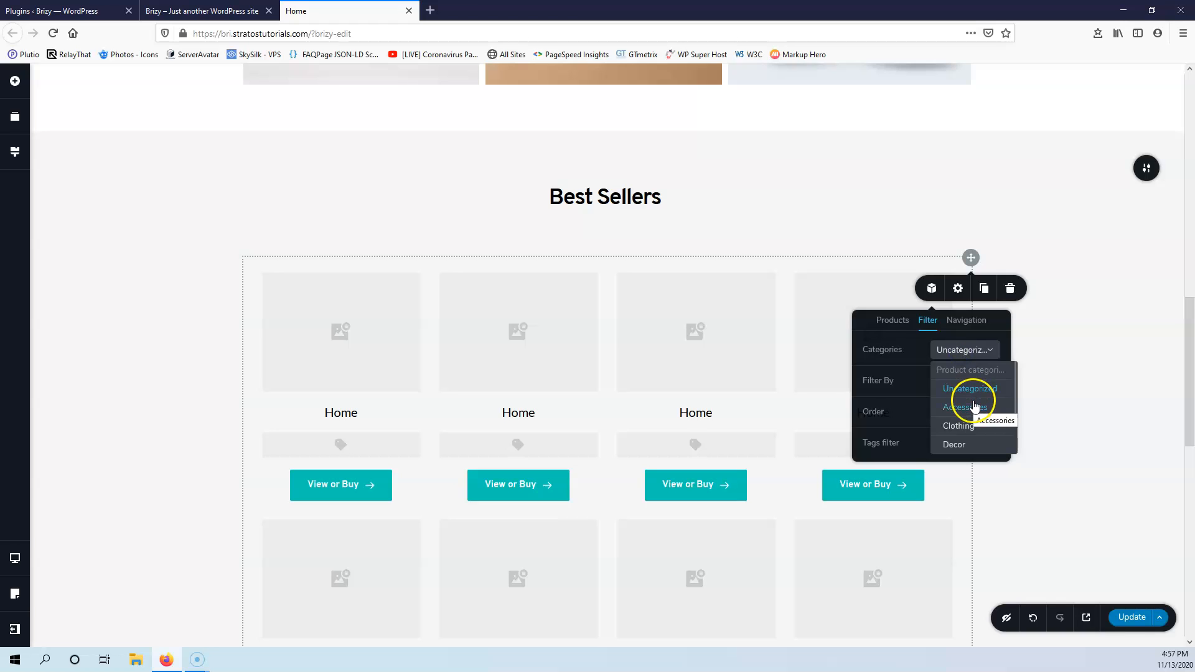
scroll(979, 410, down, 1)
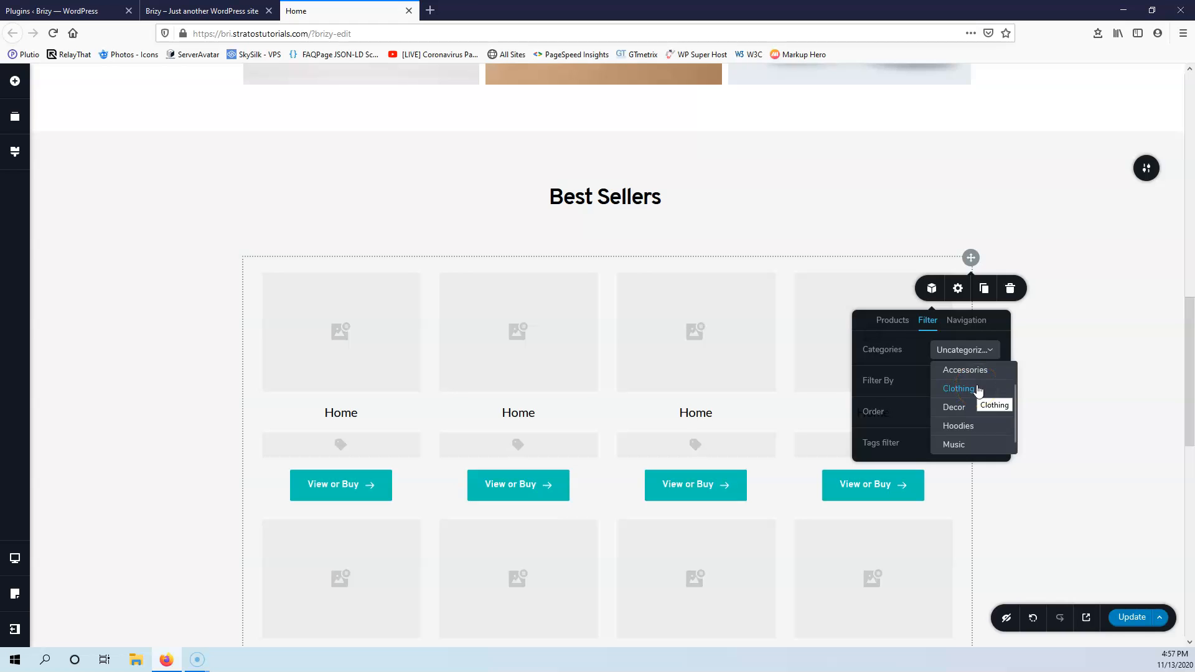
scroll(978, 392, up, 1)
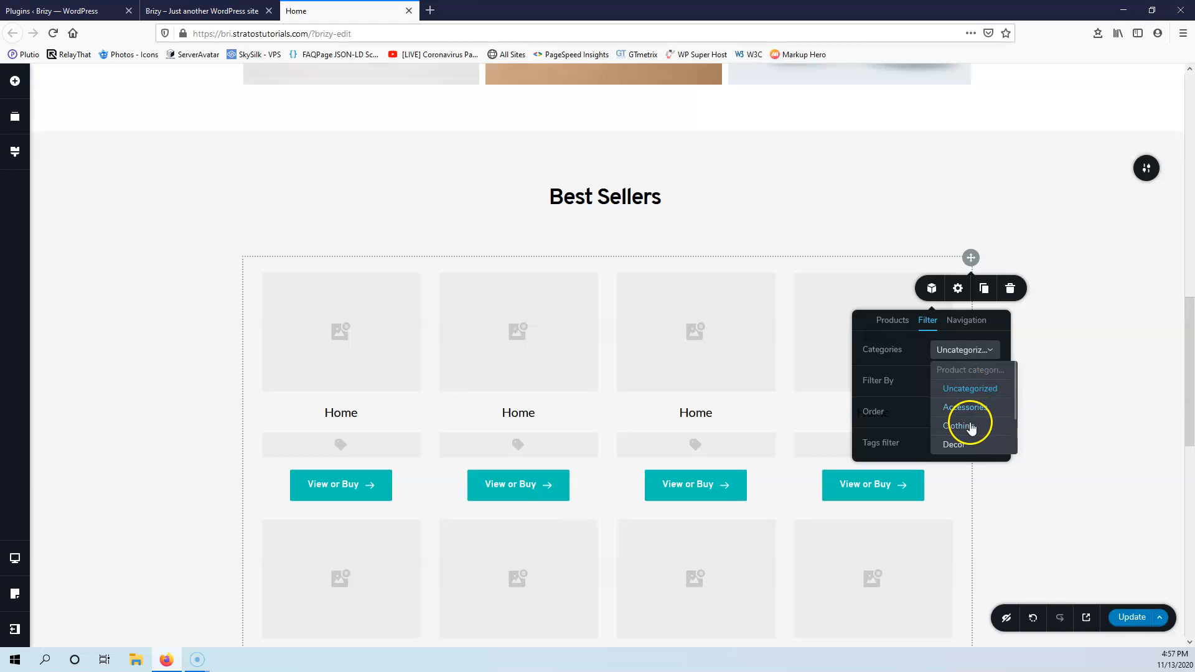
click(970, 425)
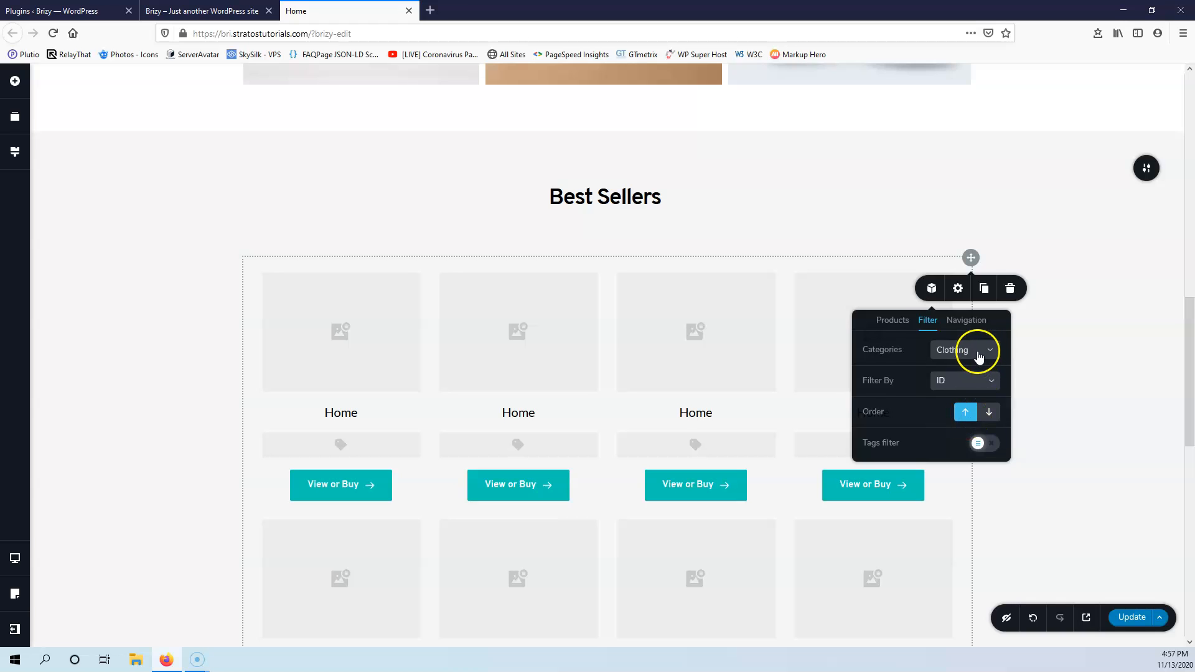
Step: Review the Filter By options for the Products grid without changing the selection
click(971, 385)
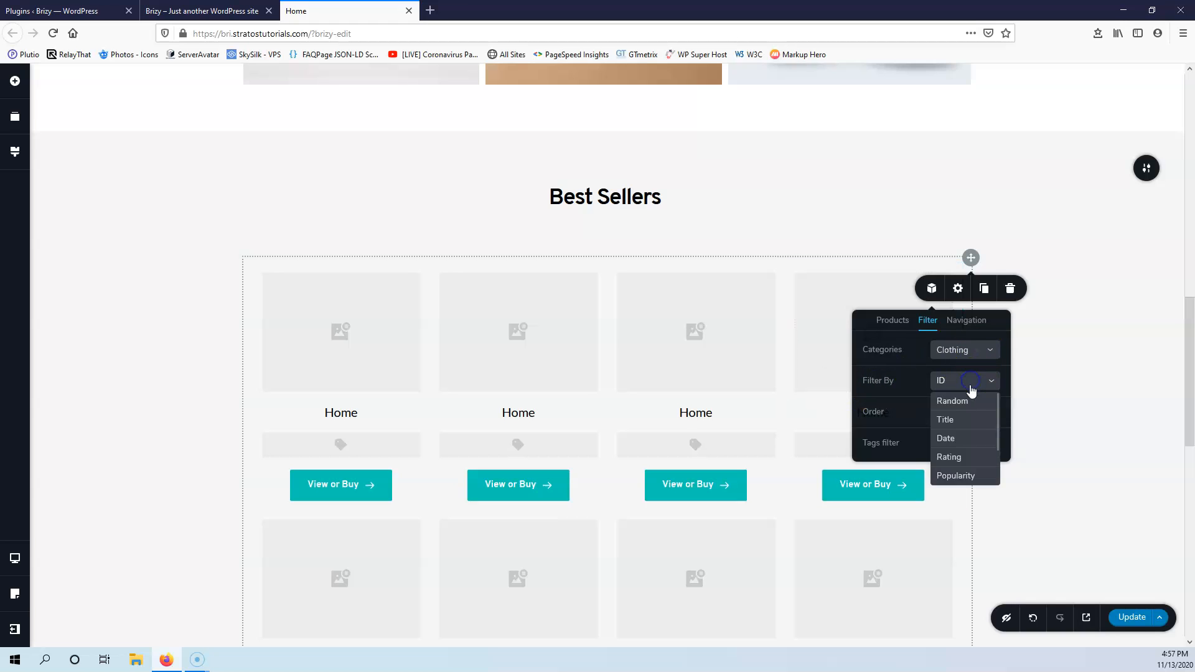
scroll(969, 426, down, 2)
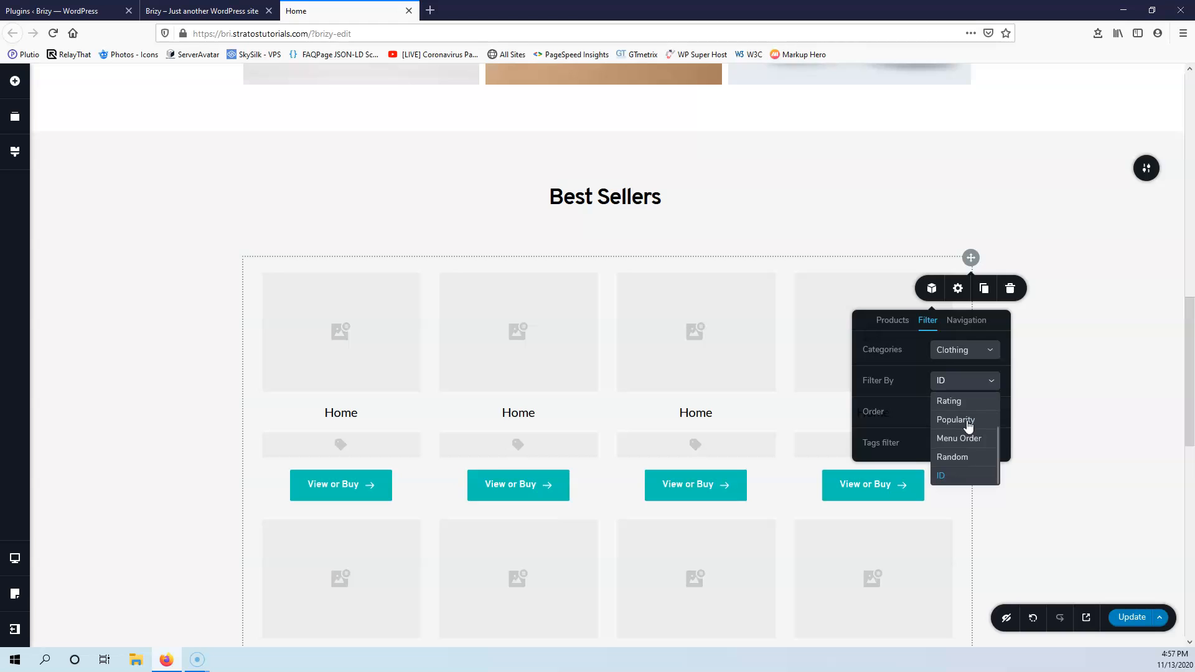
scroll(967, 459, up, 2)
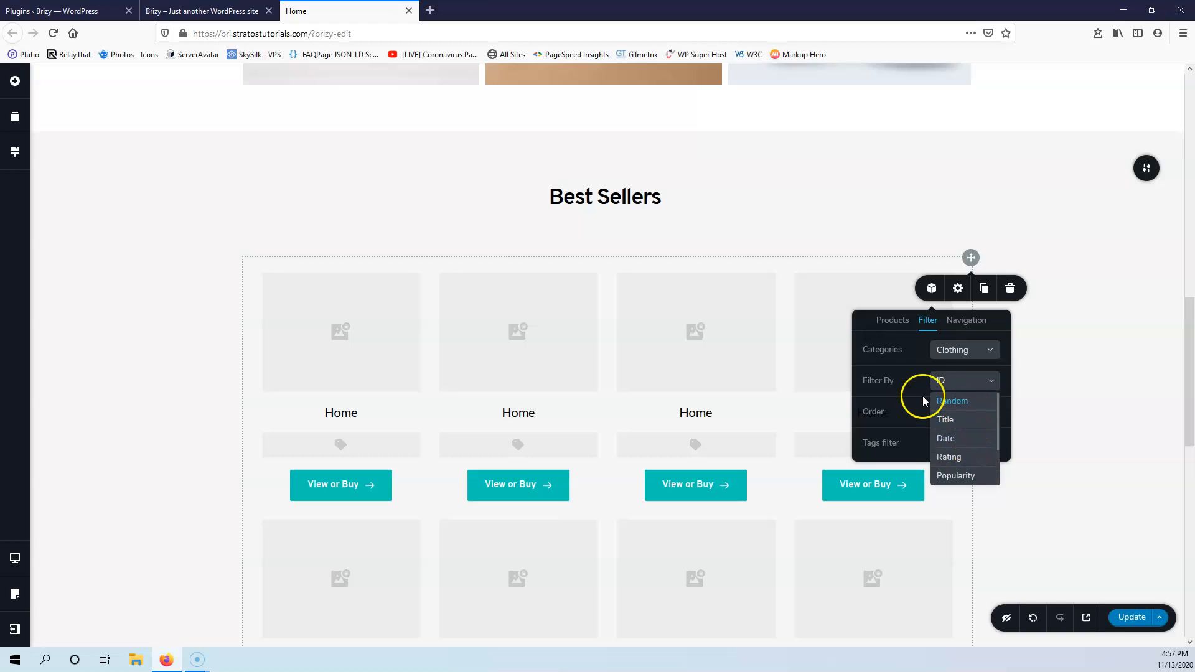
click(861, 372)
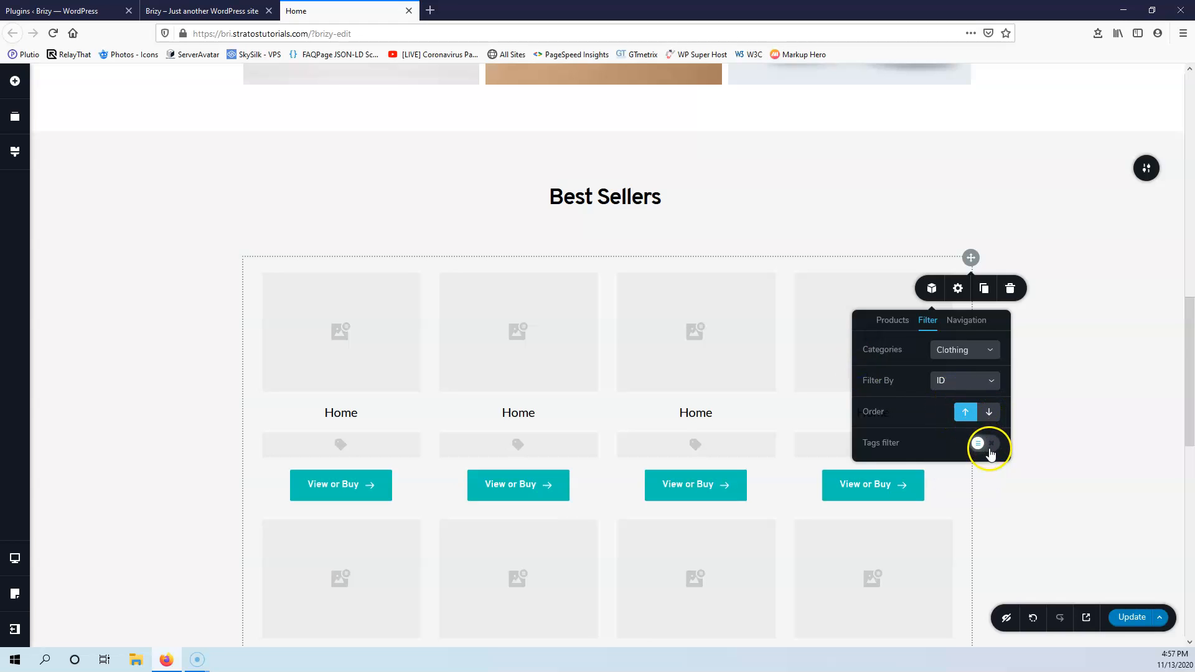
Step: Try out the tags filter and the pagination on the Products grid, switching each on and off again
click(988, 445)
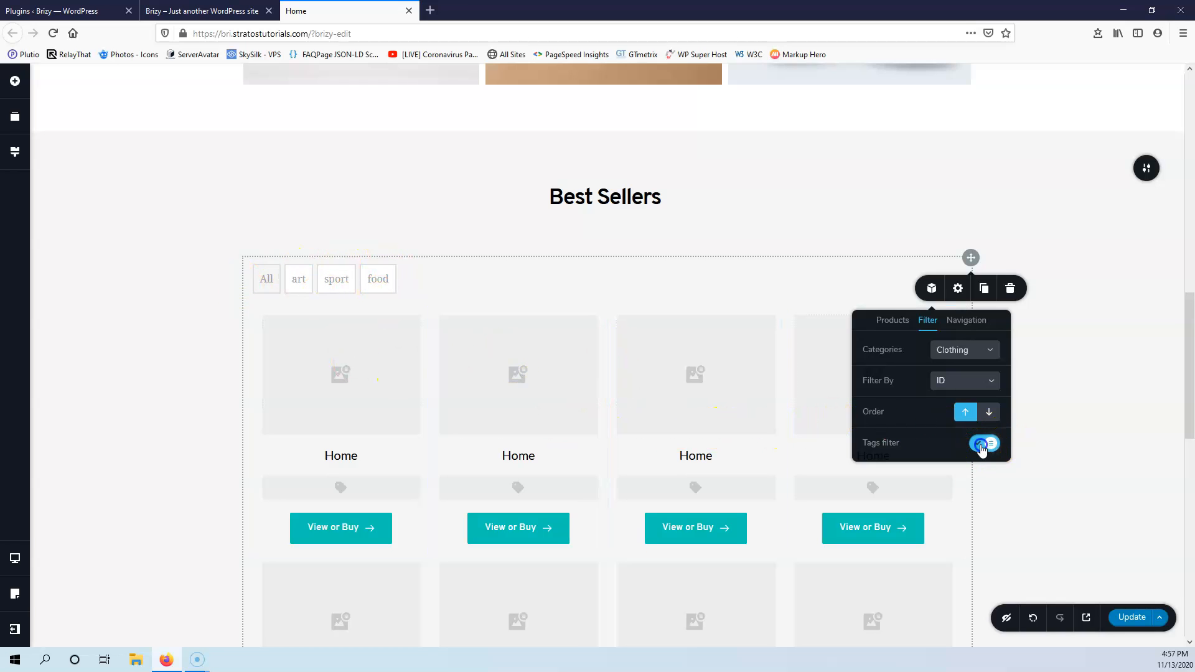
click(982, 443)
click(973, 320)
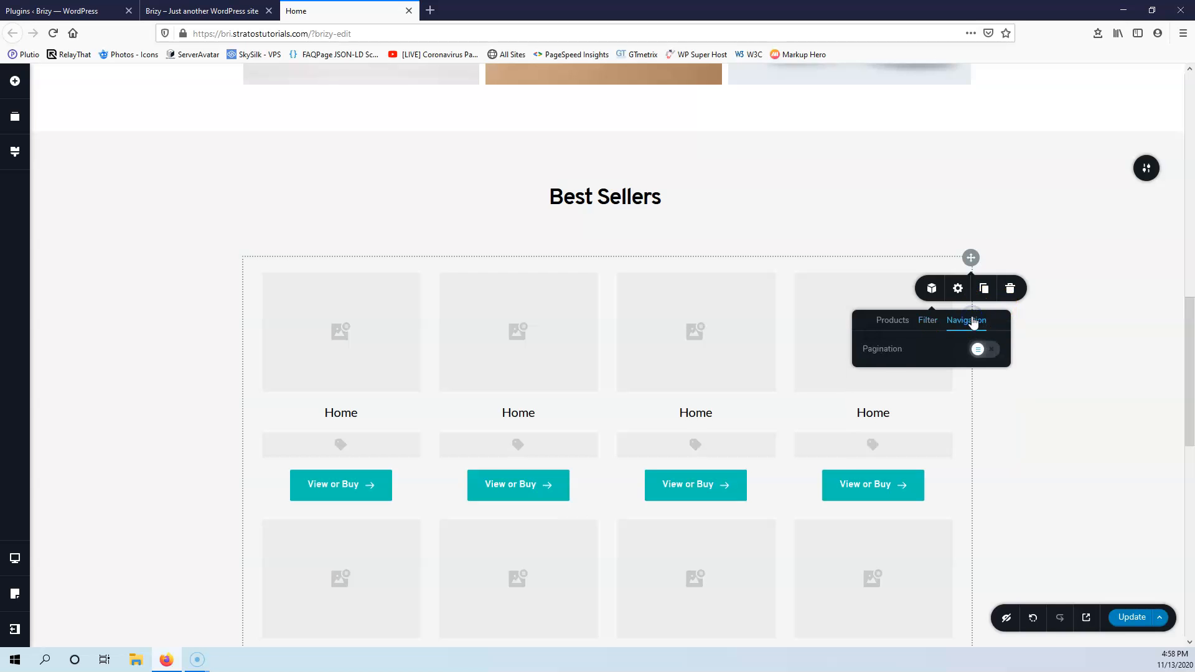
scroll(928, 400, down, 10)
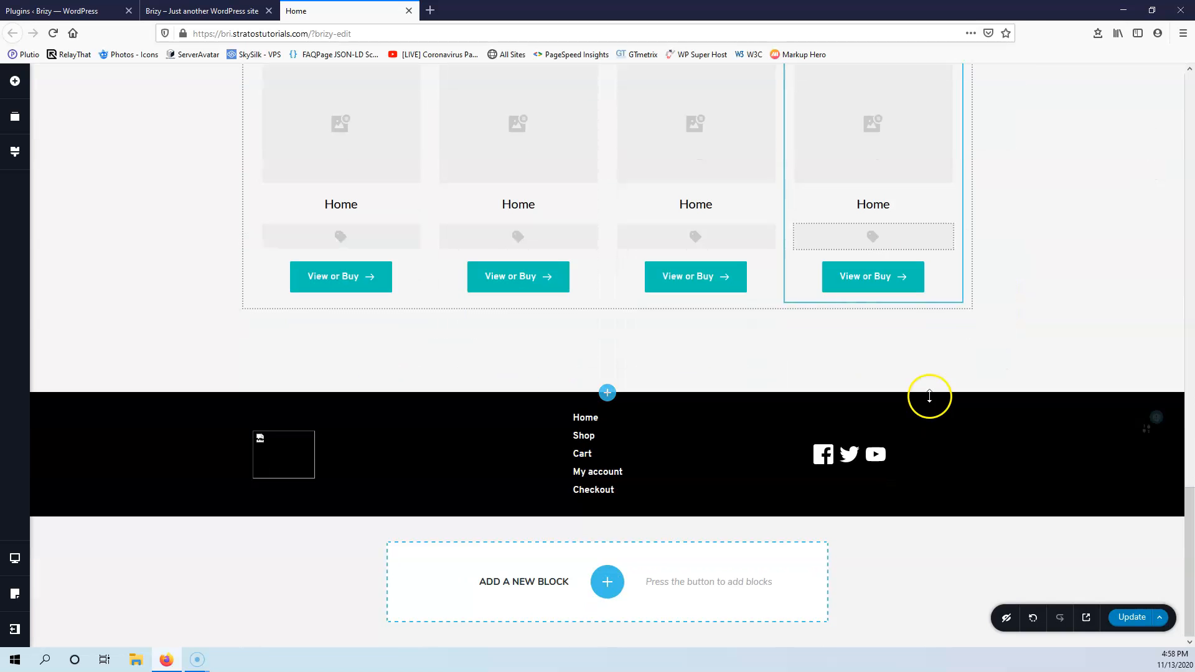
scroll(622, 312, up, 10)
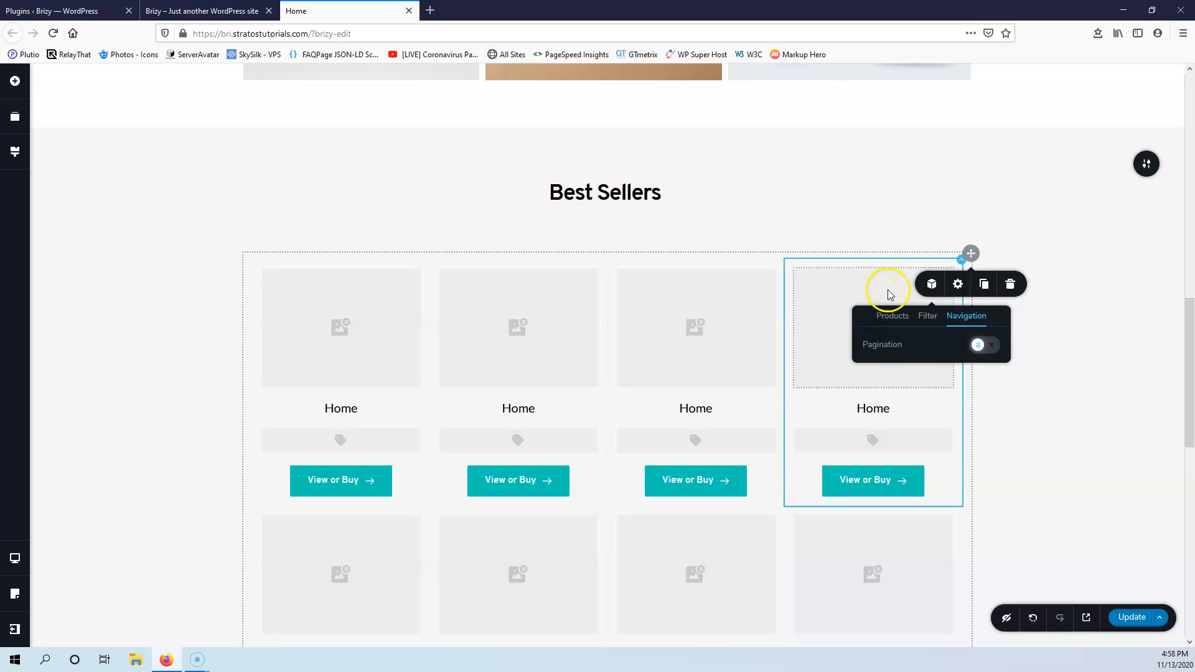
click(977, 346)
scroll(661, 454, down, 8)
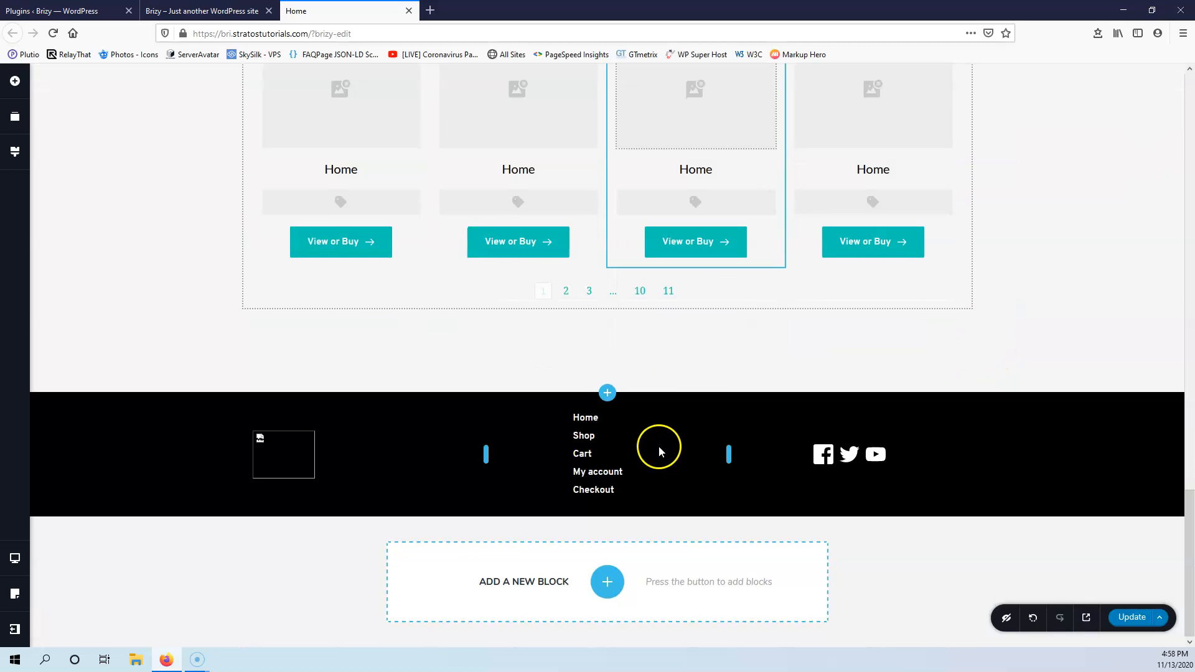
scroll(714, 341, up, 8)
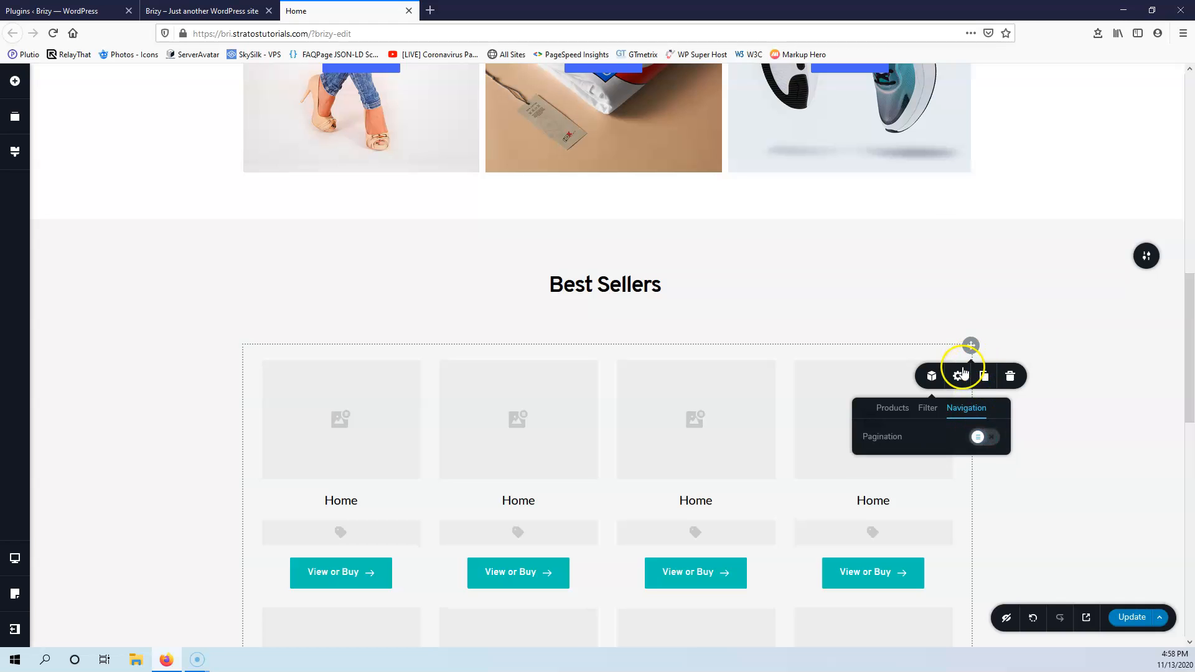
Step: Inspect the Products grid's padding, margin and position settings, then close them
click(958, 376)
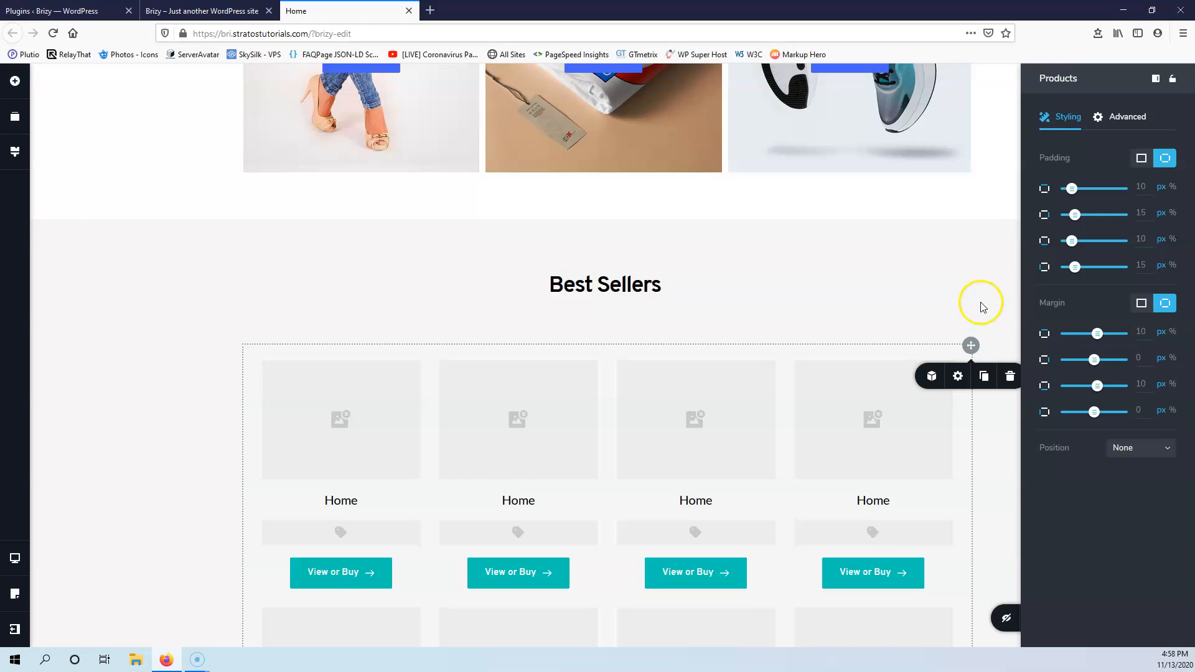
click(995, 310)
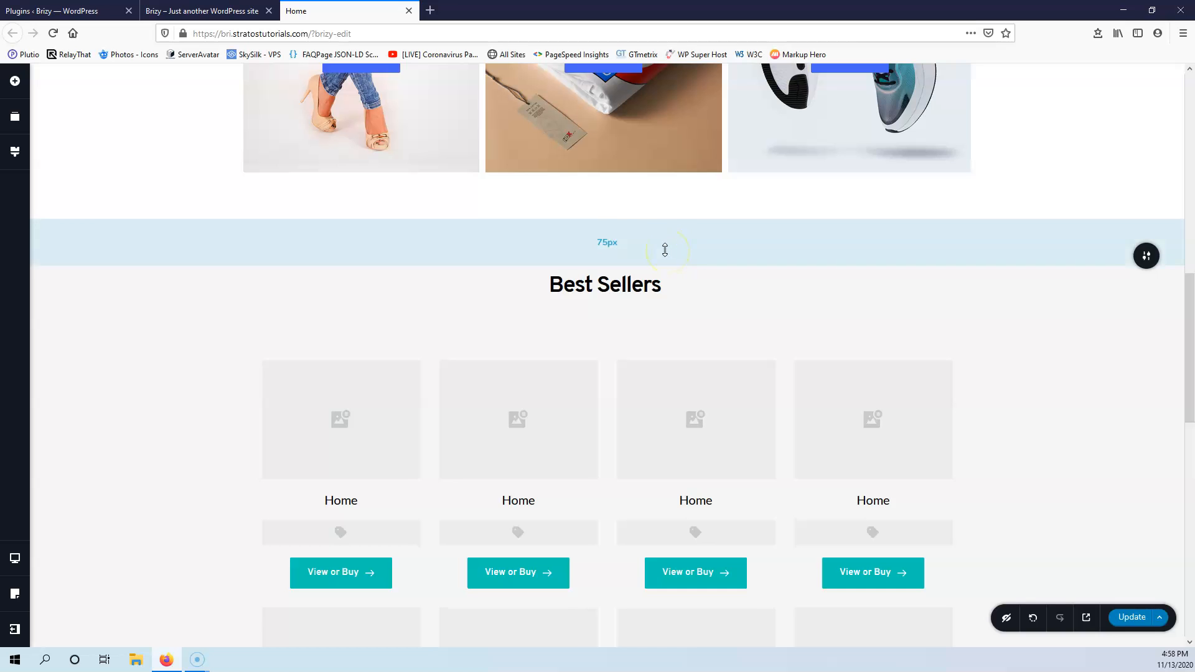
Step: Reload the live home page and look over the products shown in the Best Sellers grid
click(221, 10)
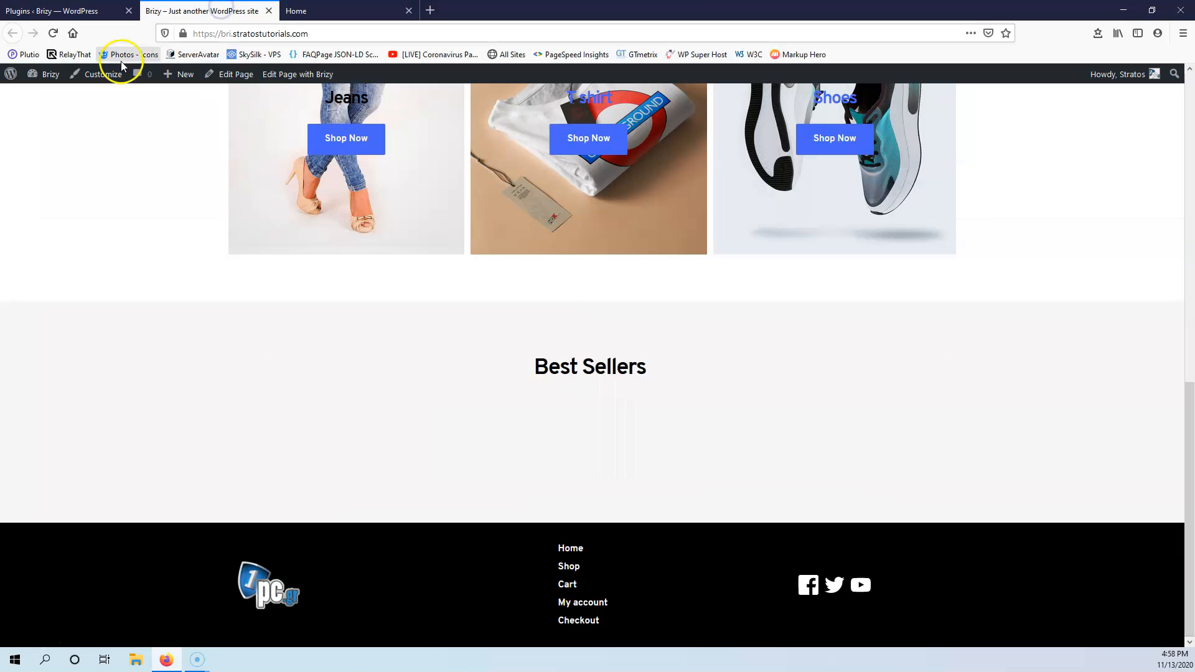
click(53, 33)
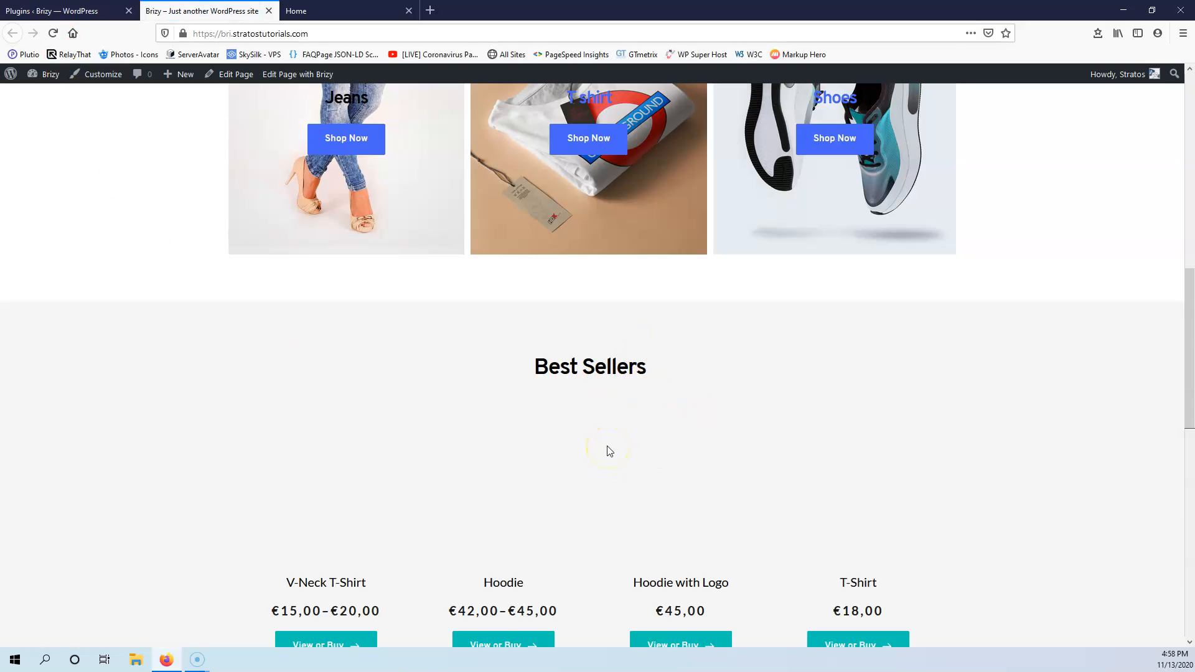
scroll(609, 451, down, 4)
scroll(610, 450, up, 4)
scroll(610, 450, down, 9)
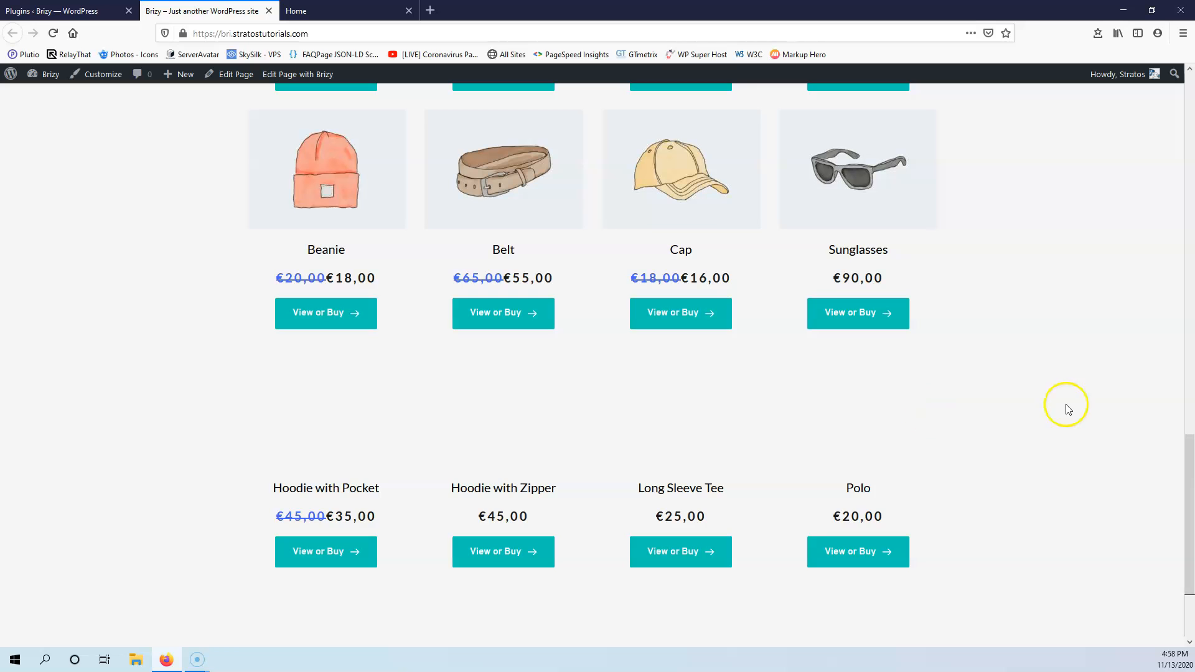
scroll(919, 419, down, 2)
scroll(920, 419, up, 8)
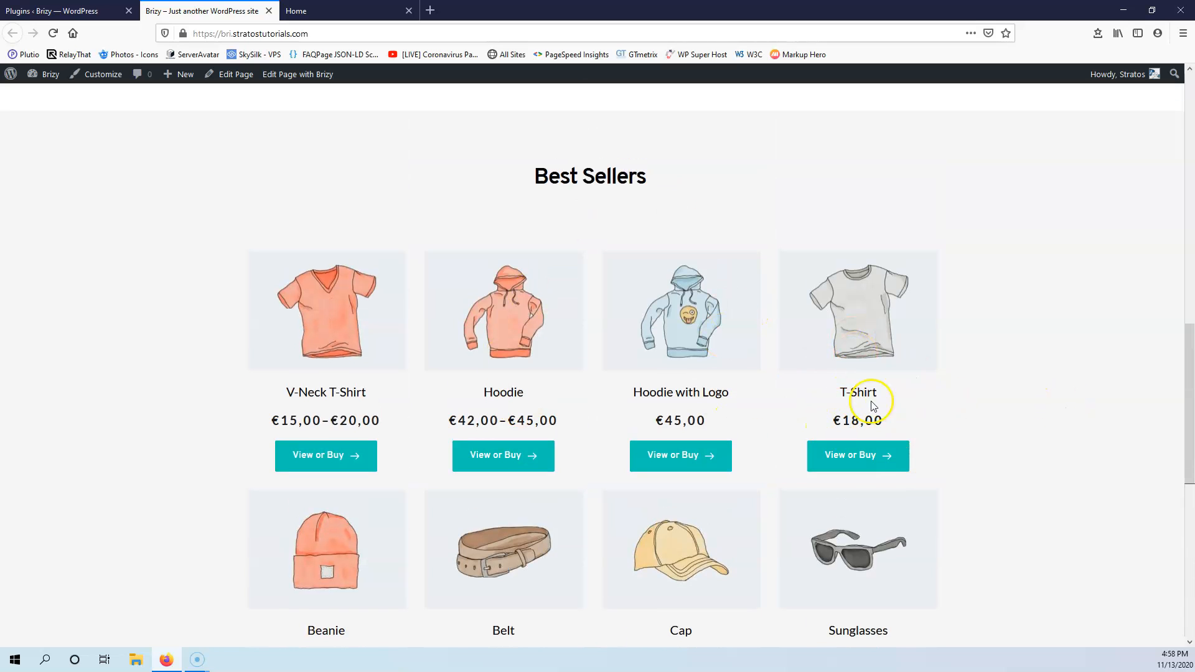
Step: Open the T-Shirt product from the Best Sellers grid, look through its product page and return to the home page
click(857, 465)
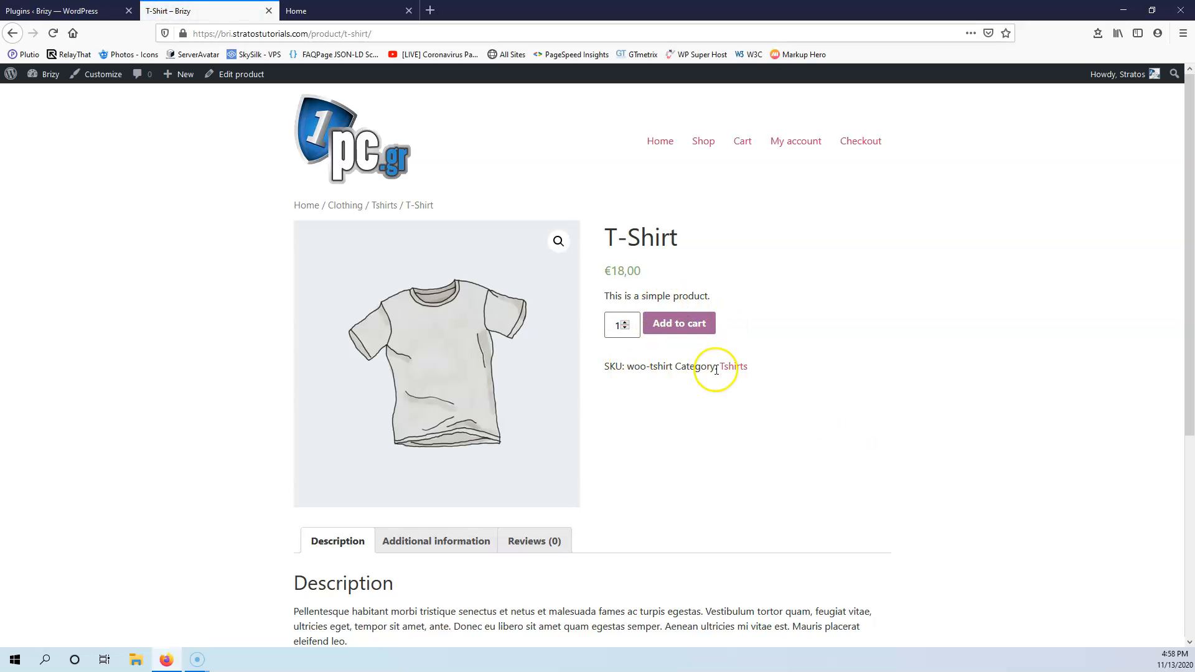
scroll(741, 383, down, 5)
scroll(743, 385, up, 5)
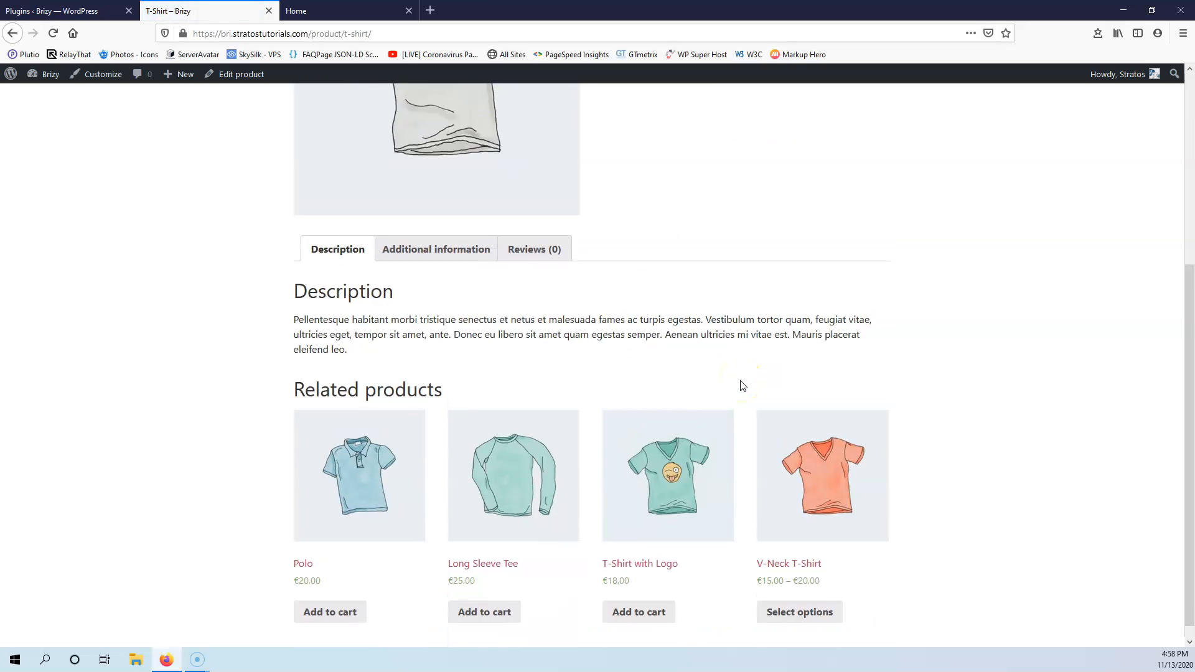
click(13, 33)
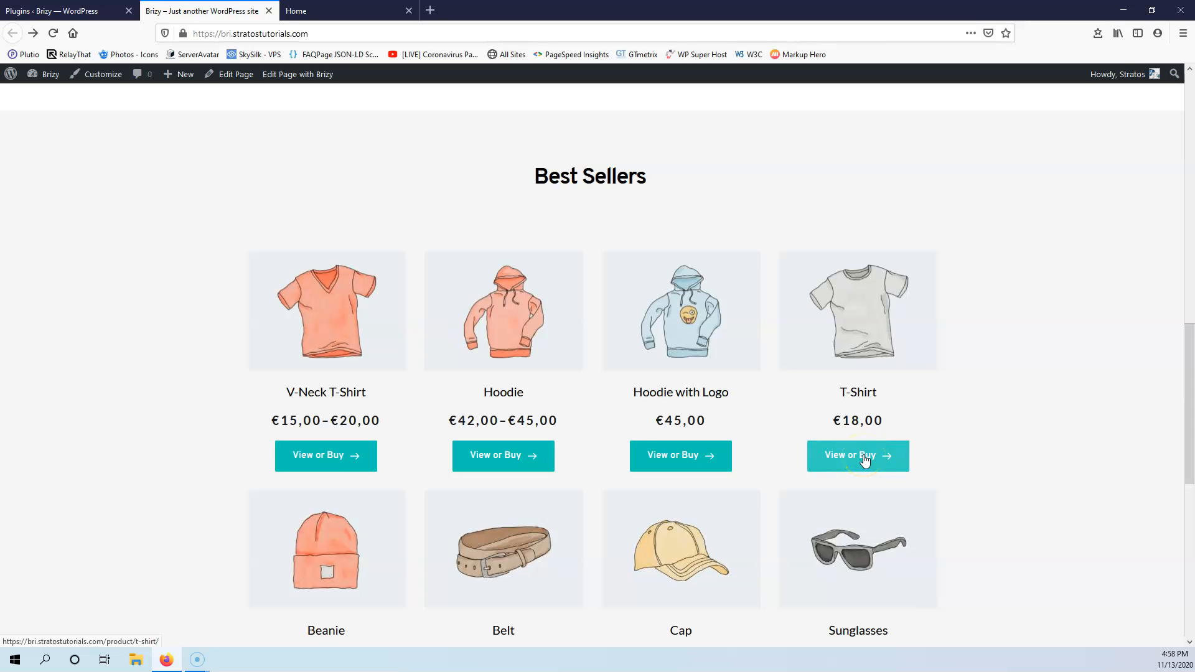
Step: Return to the Brizy editor and add a Text element between the image and the title of the Products grid's first card
click(333, 10)
scroll(498, 489, down, 3)
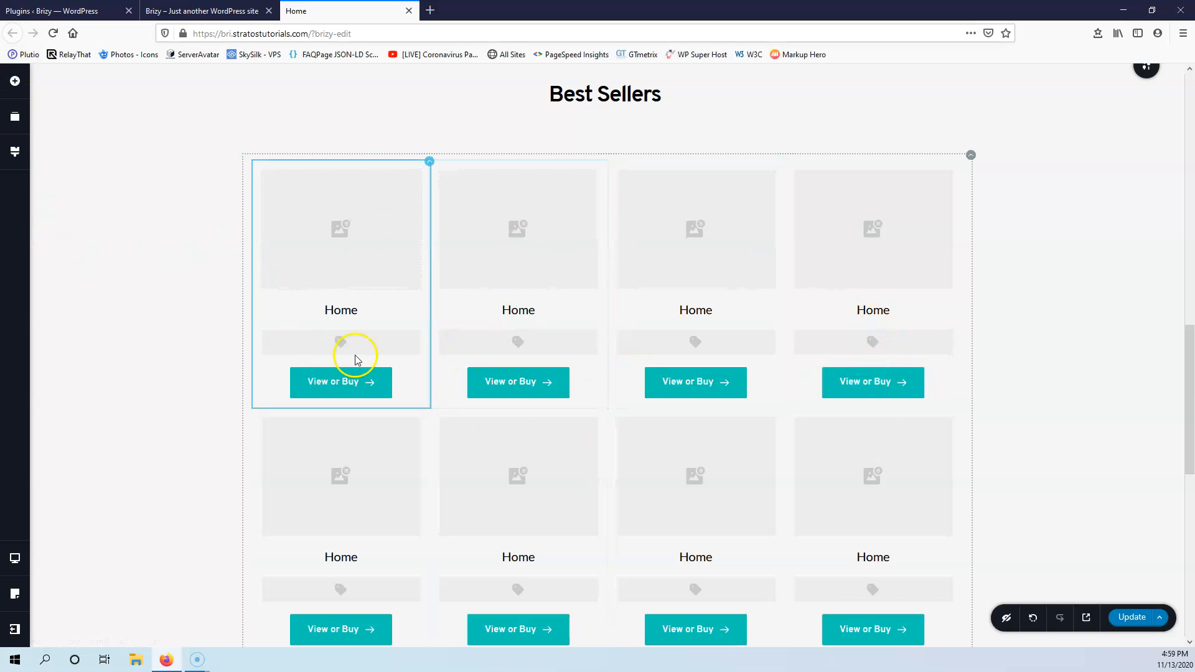
click(354, 315)
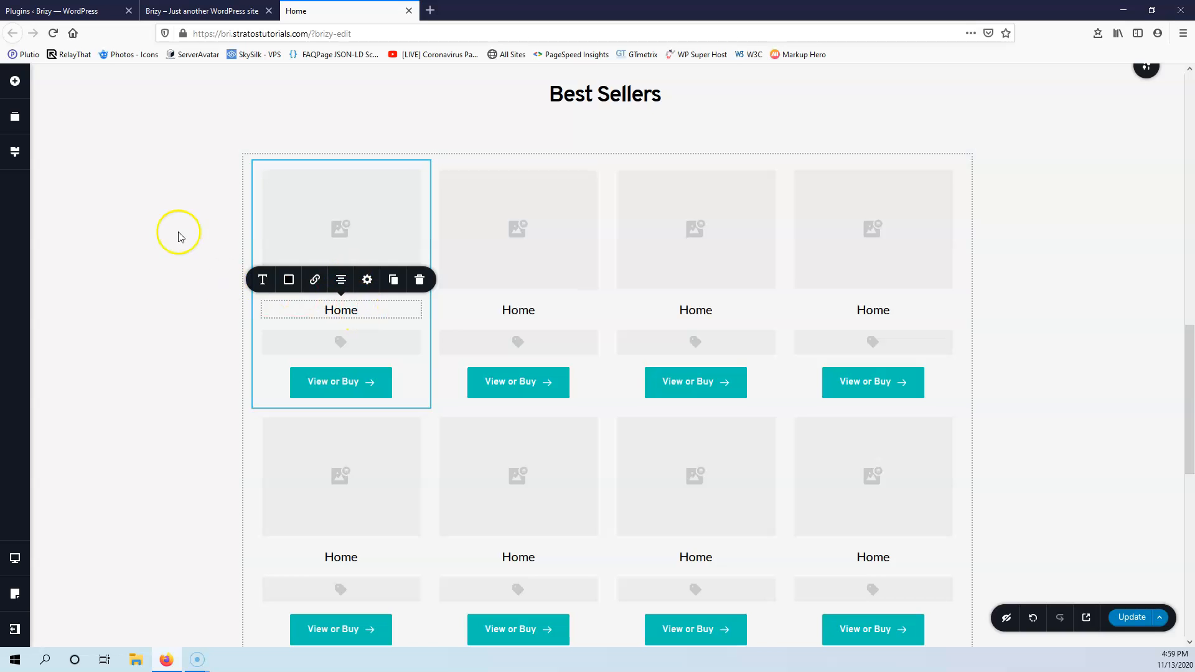
click(15, 81)
drag(74, 174, 324, 281)
drag(62, 184, 335, 305)
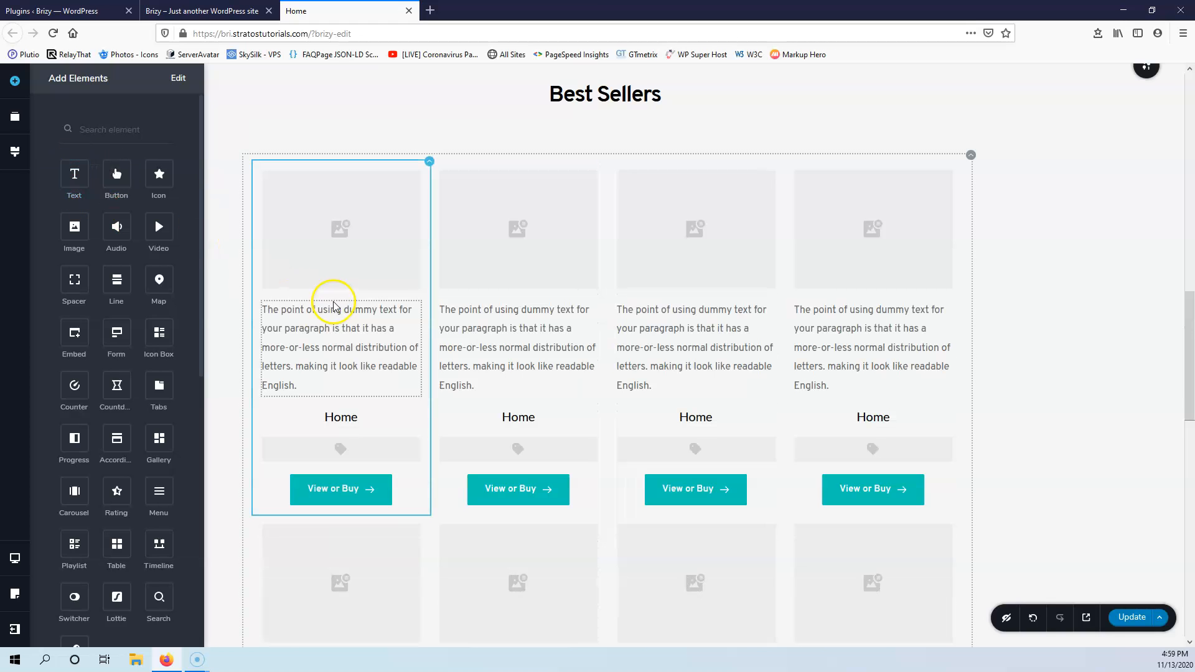
Step: Replace the new Text element's dummy paragraph with the dynamic Product categories placeholder and center it
triple_click(330, 346)
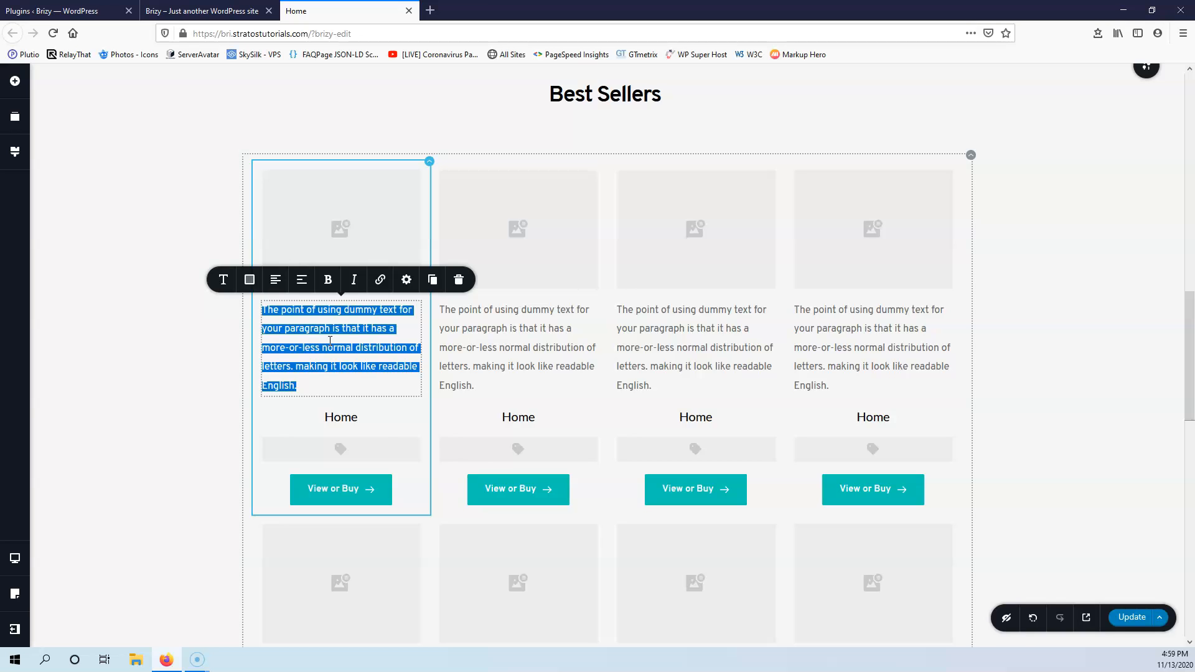
text($)
click(265, 309)
drag(259, 309, 237, 306)
text(#)
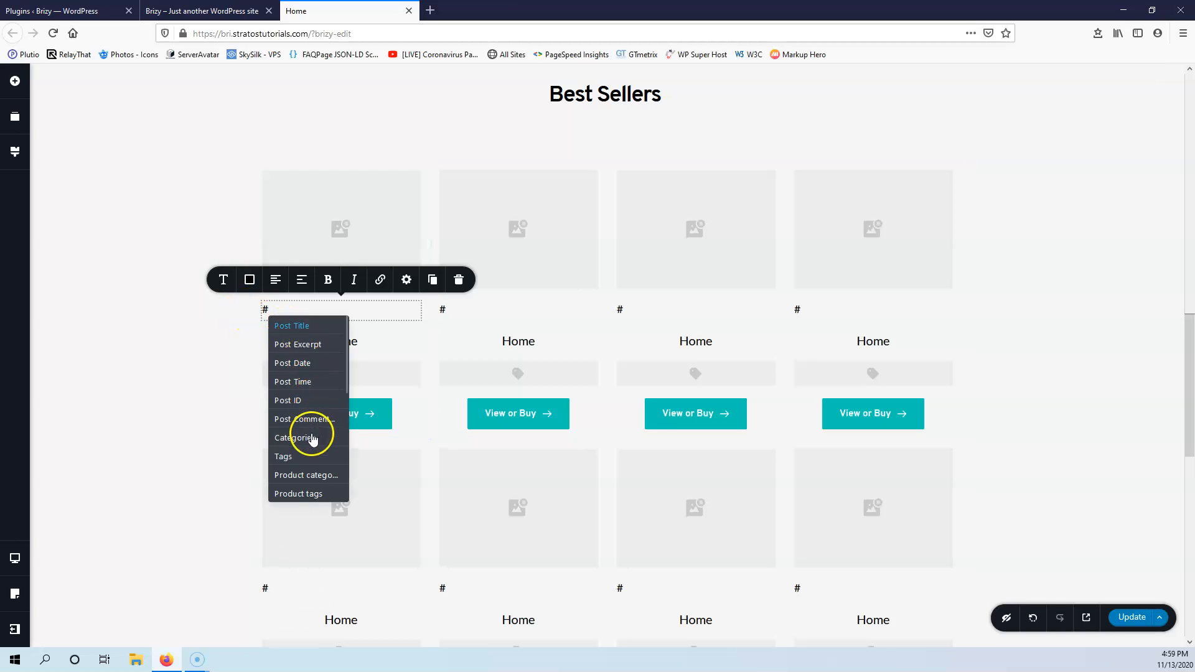
scroll(302, 473, down, 1)
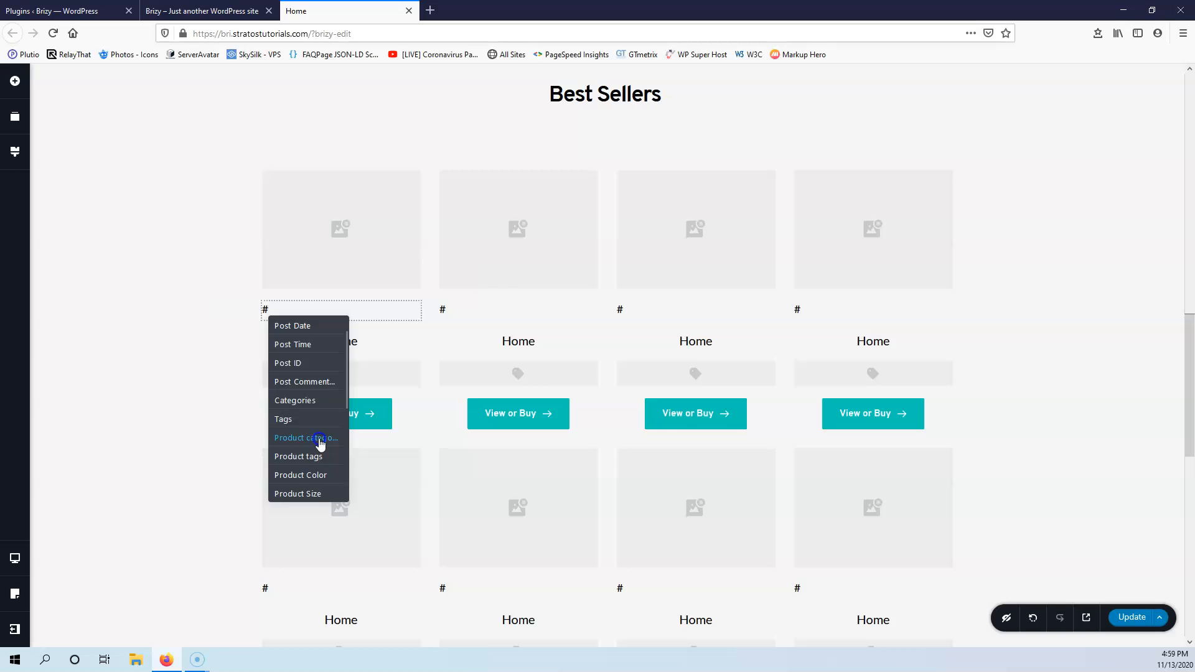
click(319, 438)
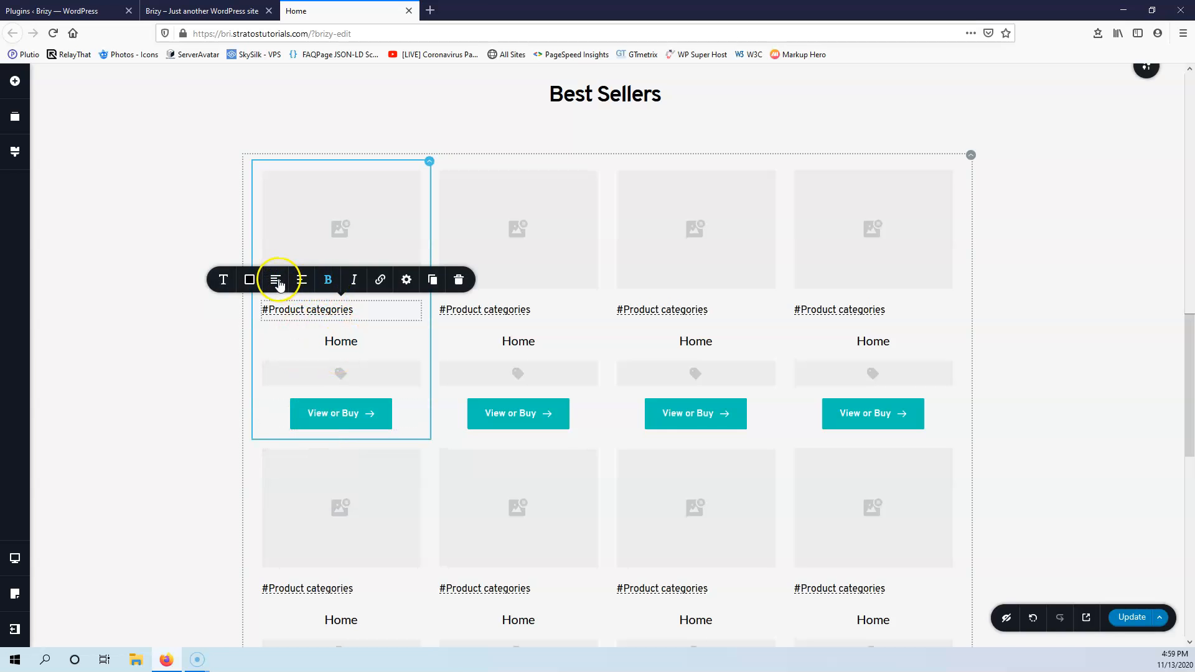
click(277, 282)
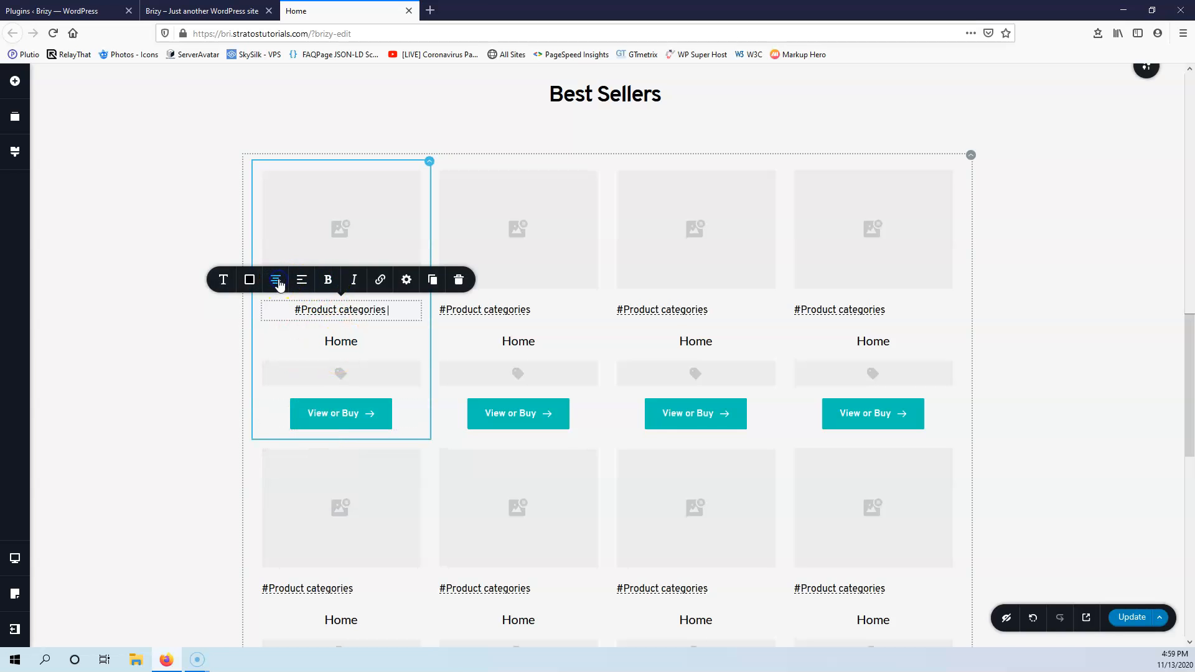
Step: Update the page and check the category labels on the reloaded live Best Sellers grid
click(1134, 617)
click(202, 11)
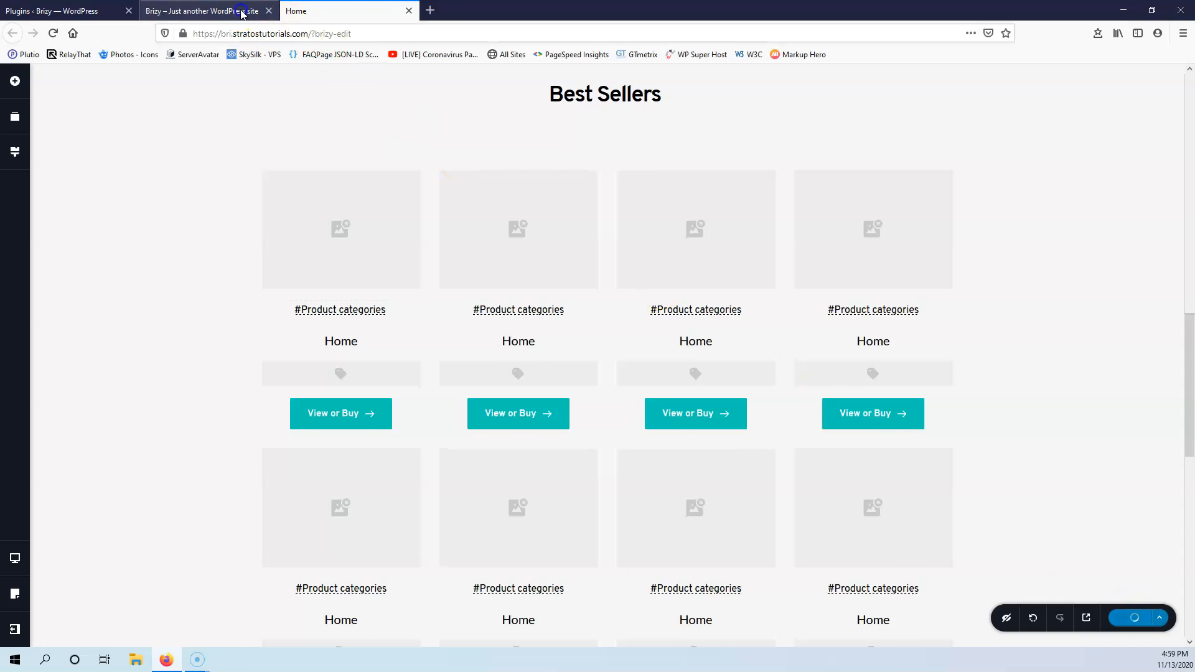
click(53, 33)
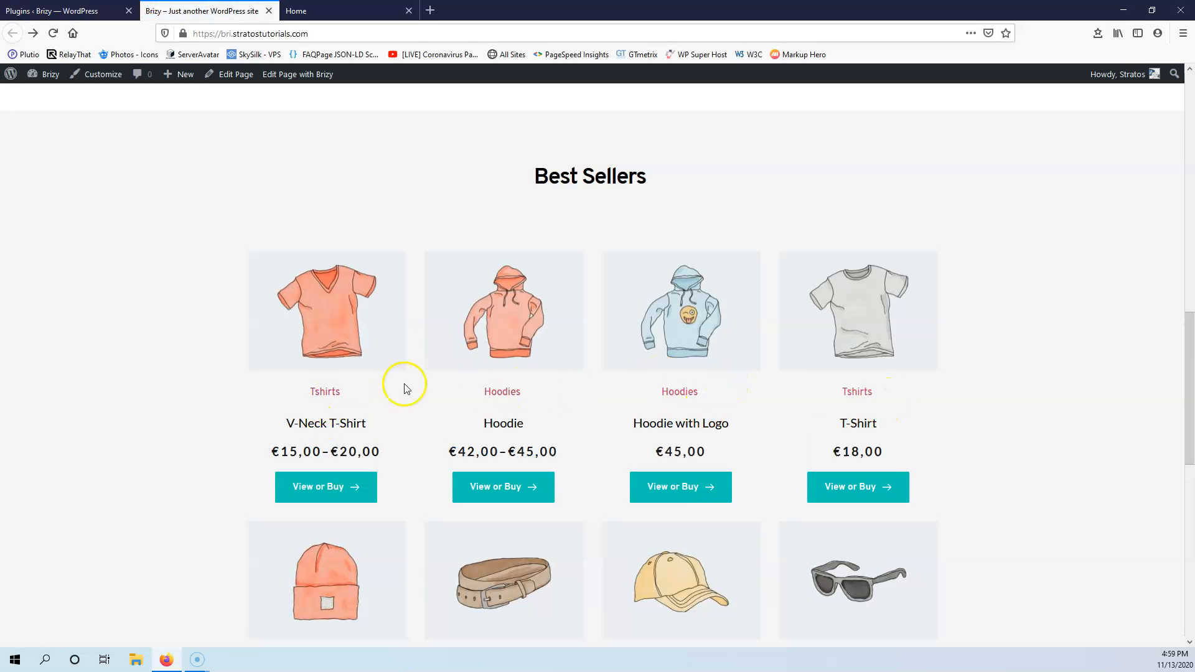
scroll(401, 387, down, 2)
click(38, 11)
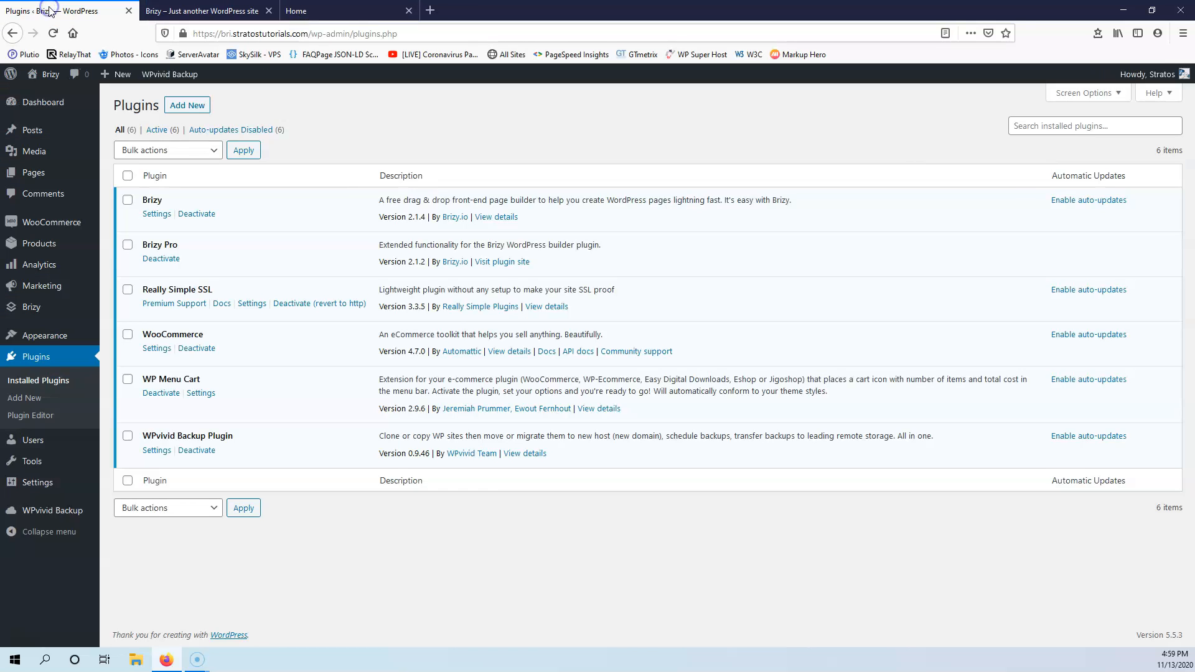
click(202, 11)
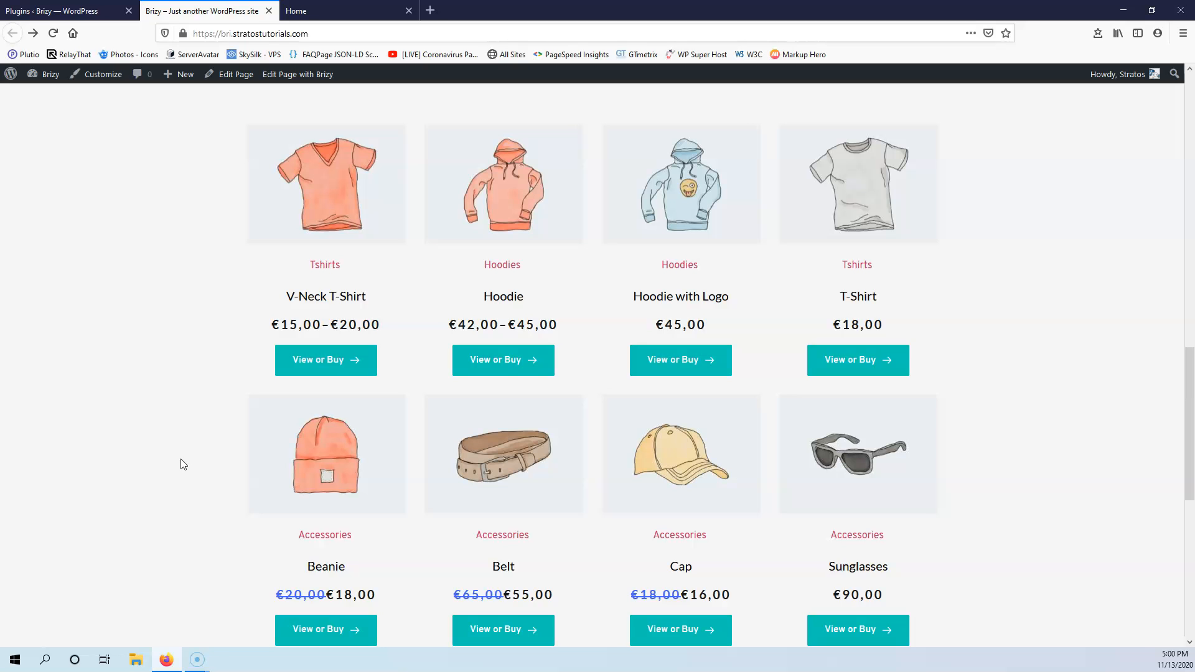
Step: Return to the Brizy editor and look through the available elements, including the WordPress and WooCommerce groups
click(315, 11)
click(15, 81)
scroll(168, 330, down, 10)
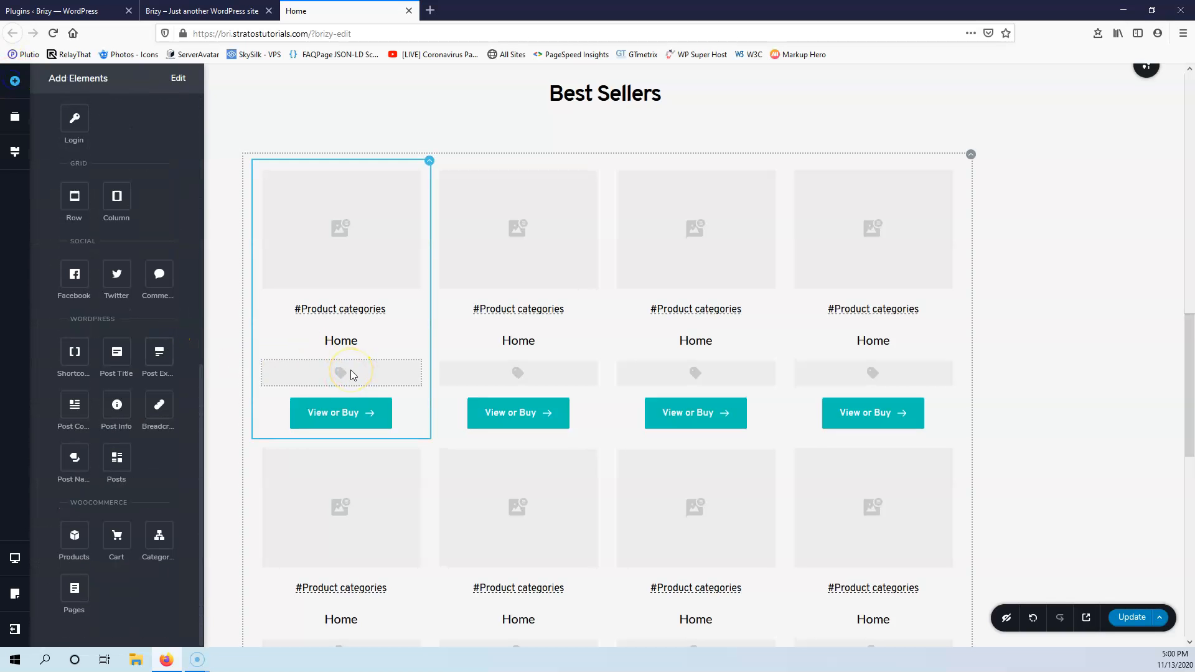
scroll(349, 374, down, 2)
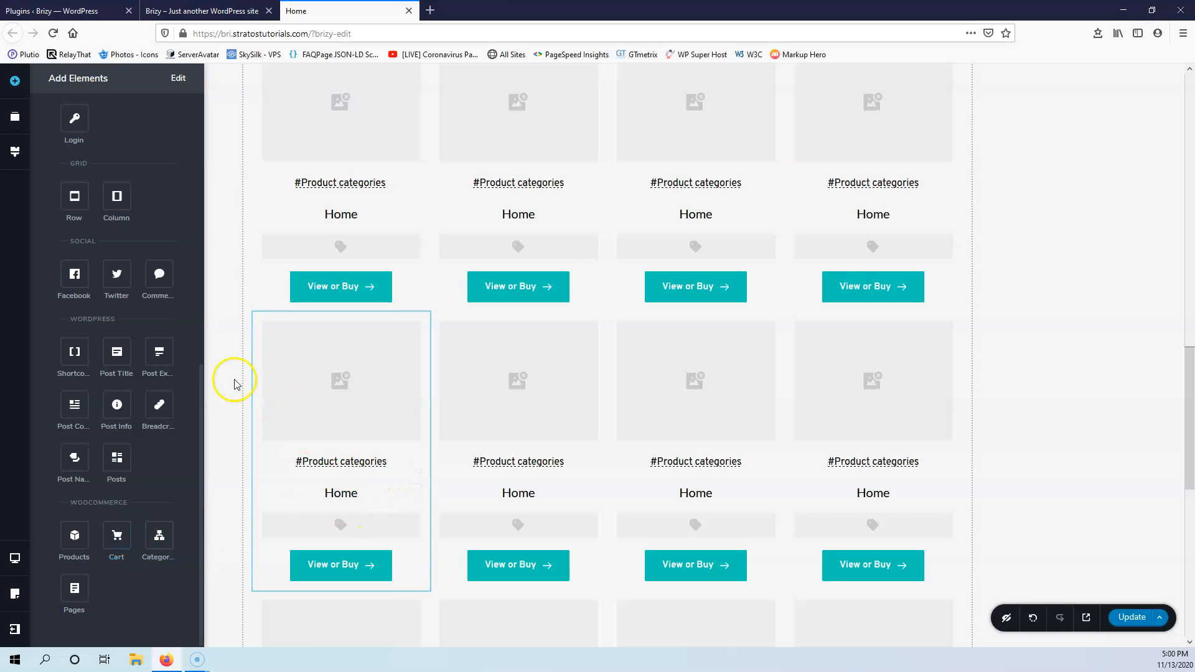
scroll(121, 428, up, 6)
scroll(121, 428, up, 1)
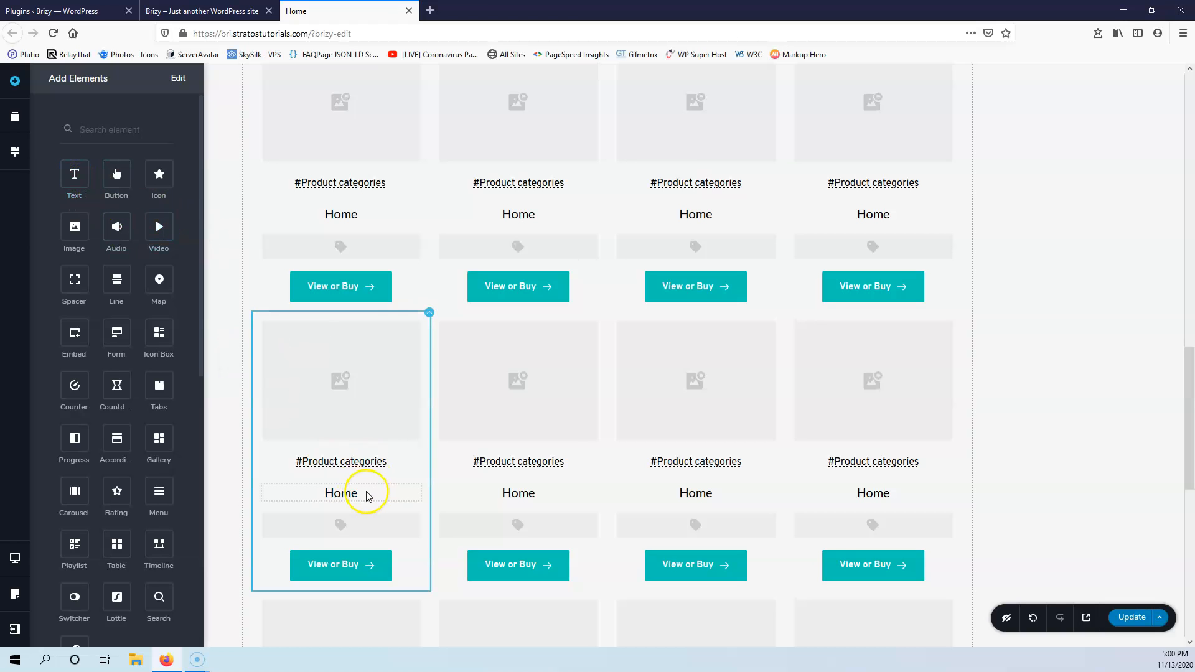
scroll(107, 507, down, 10)
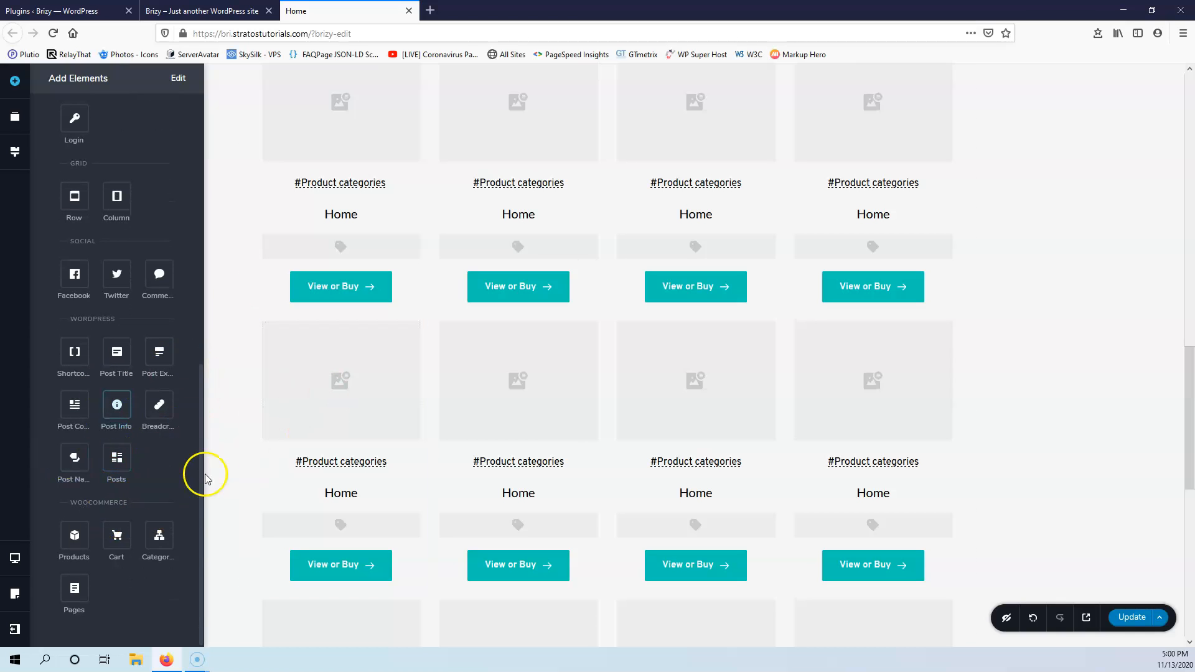
Step: Save the page in the Brizy editor and open the Themes page in the WordPress dashboard
click(1134, 617)
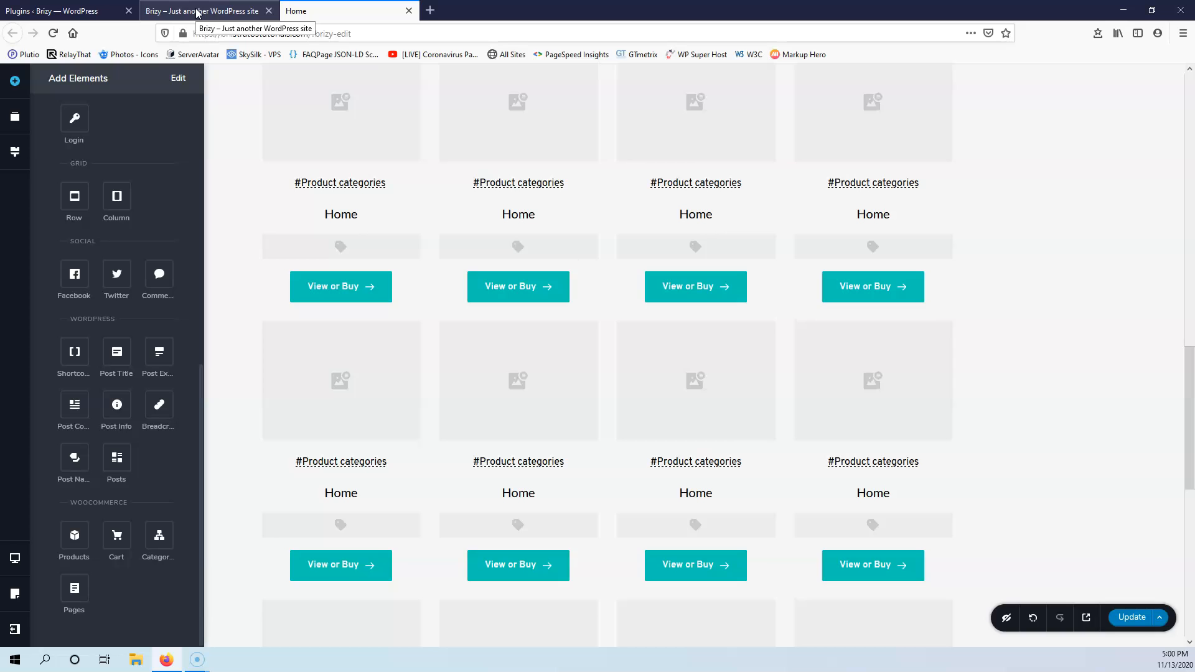
click(197, 11)
click(63, 11)
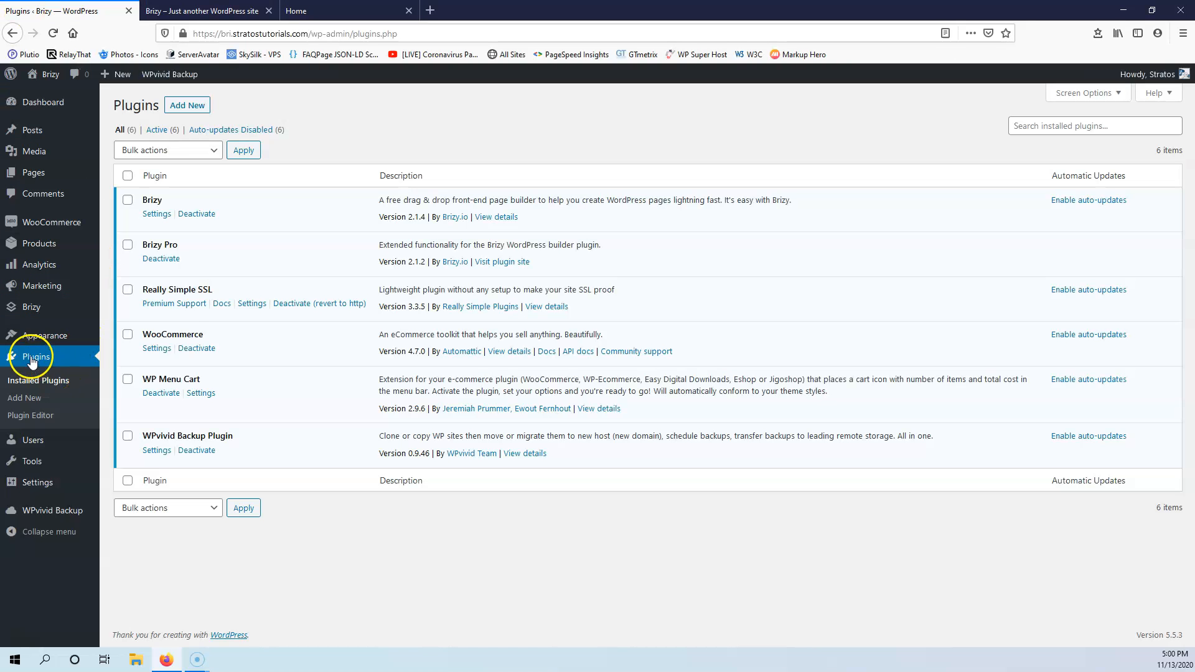
click(122, 339)
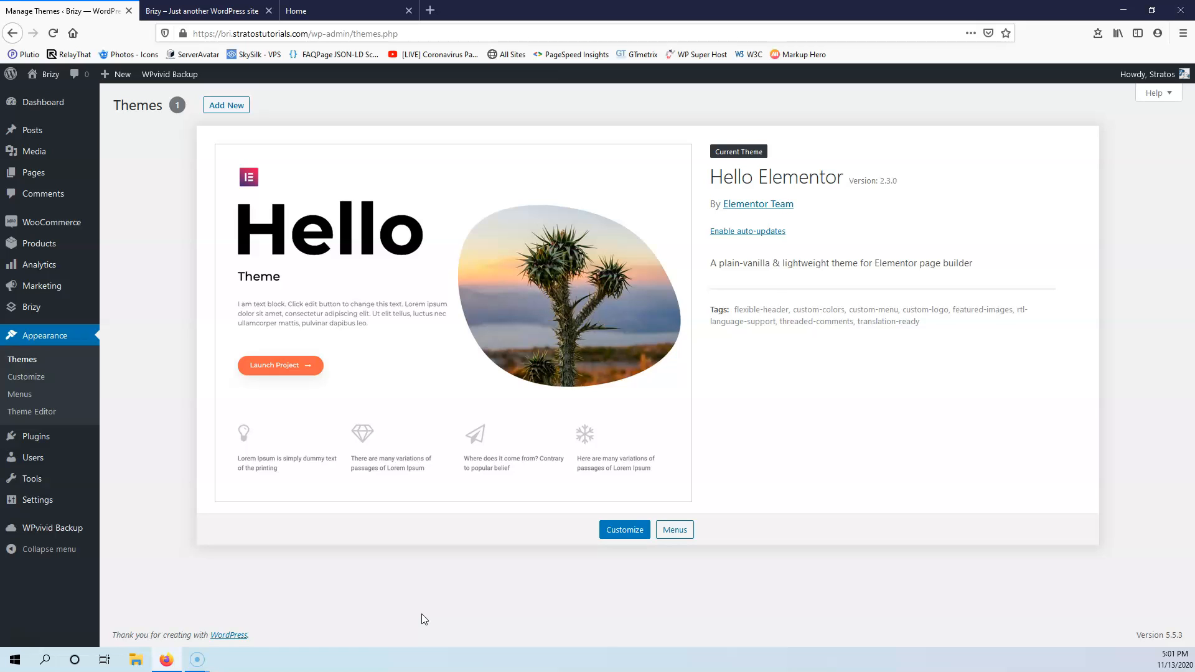
click(422, 621)
click(417, 638)
mouse_move(33, 431)
Step: Open the live site's Shop page in two browser tabs and close the Brizy editor tab
click(202, 11)
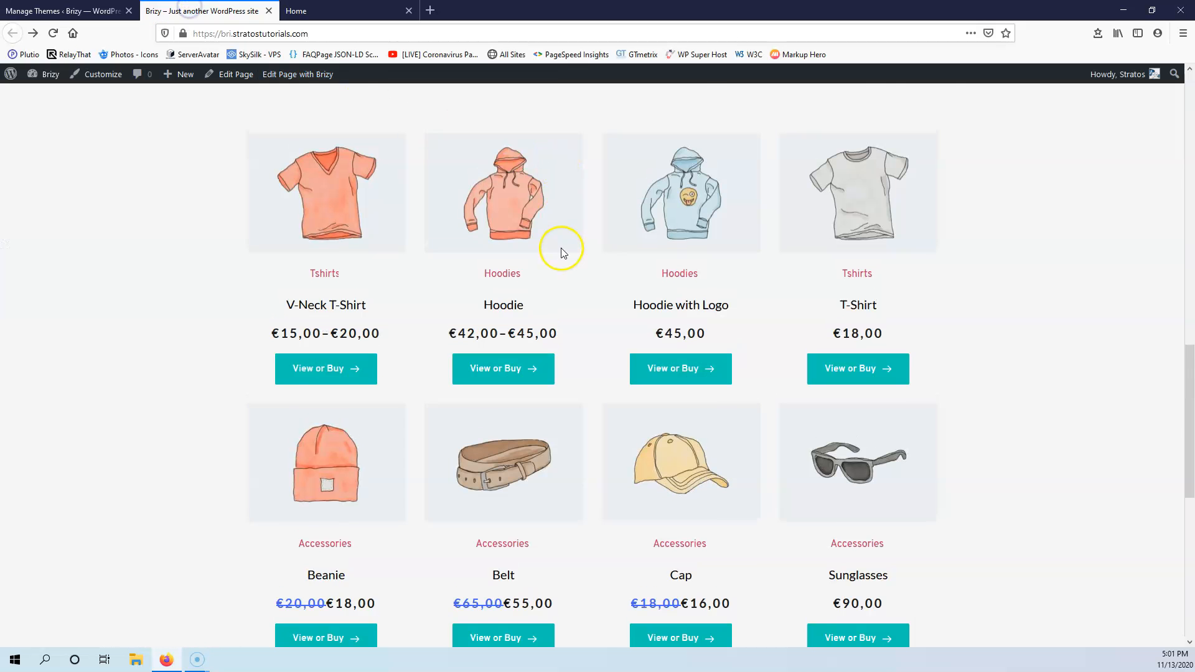
scroll(561, 249, up, 5)
scroll(561, 248, up, 3)
click(654, 135)
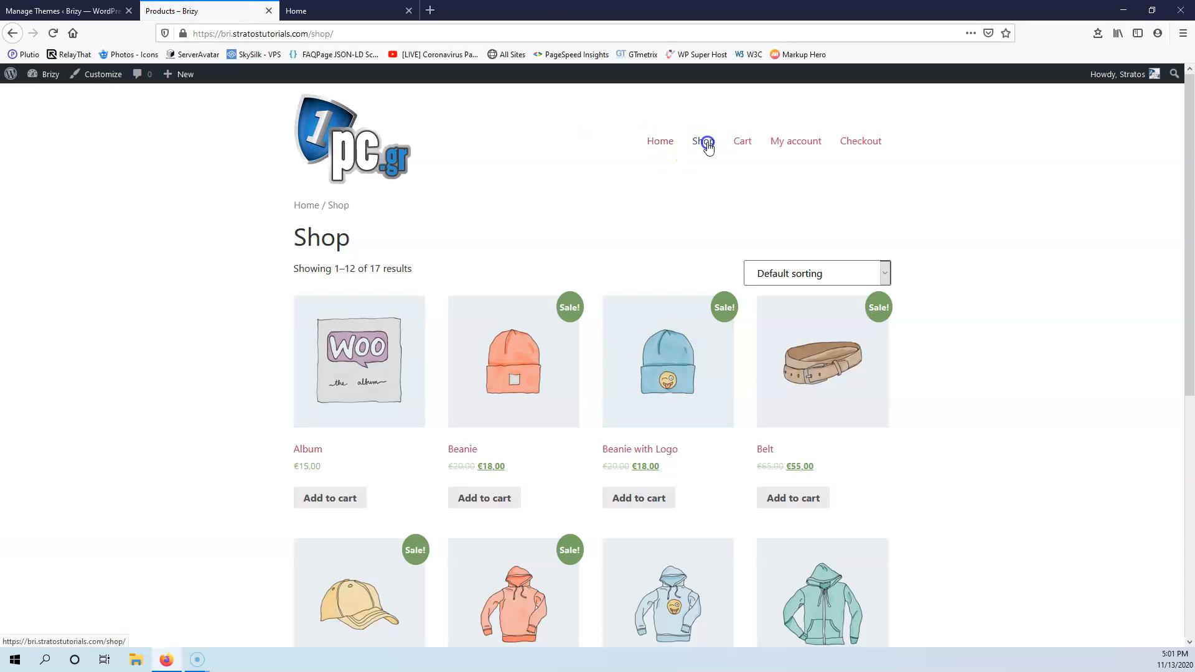
middle_click(707, 143)
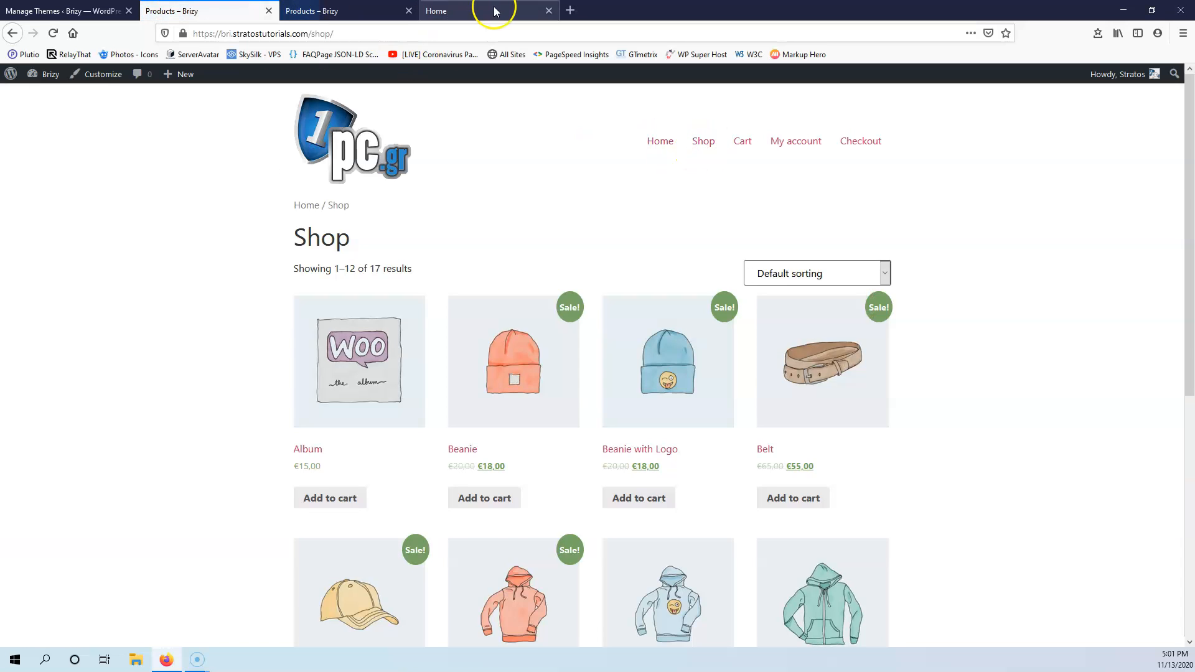
click(494, 8)
click(549, 12)
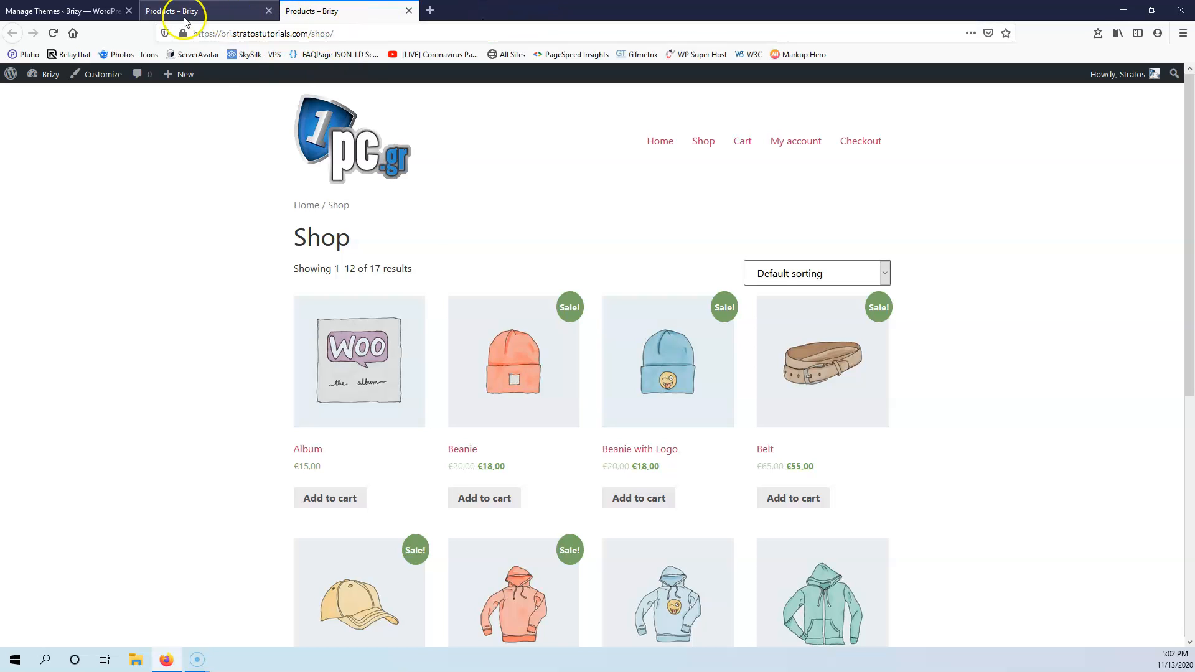
Step: Examine the default Shop page's product listing and its sorting options without changing the order
scroll(626, 392, down, 5)
scroll(627, 393, up, 3)
scroll(627, 393, up, 2)
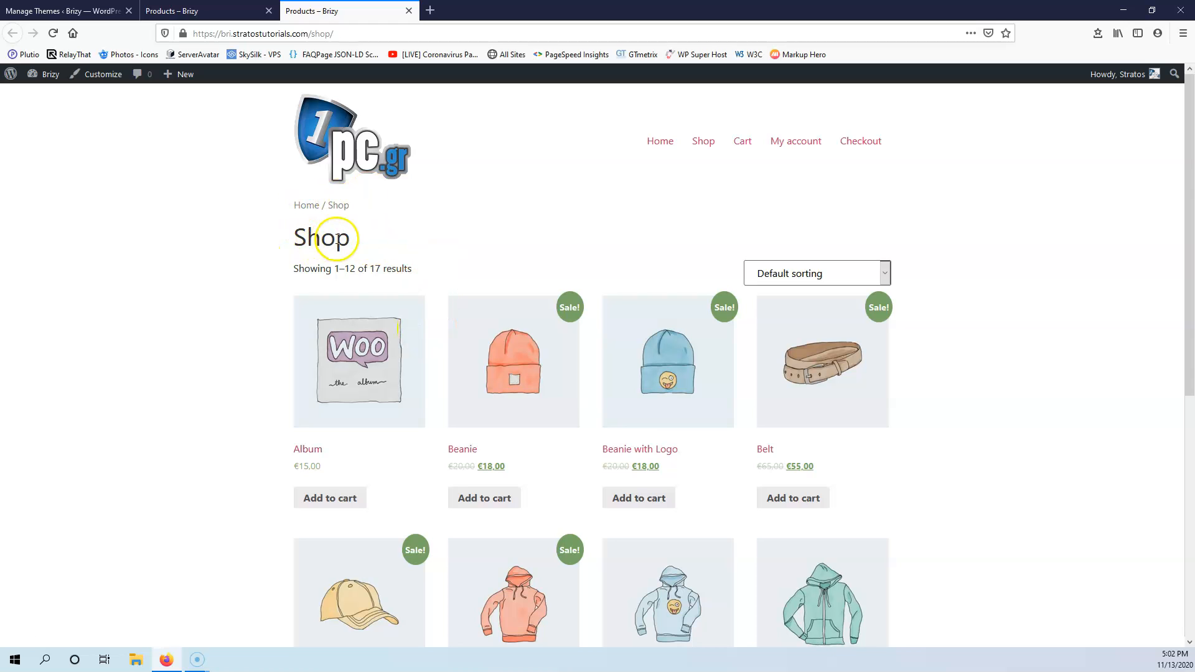
click(832, 274)
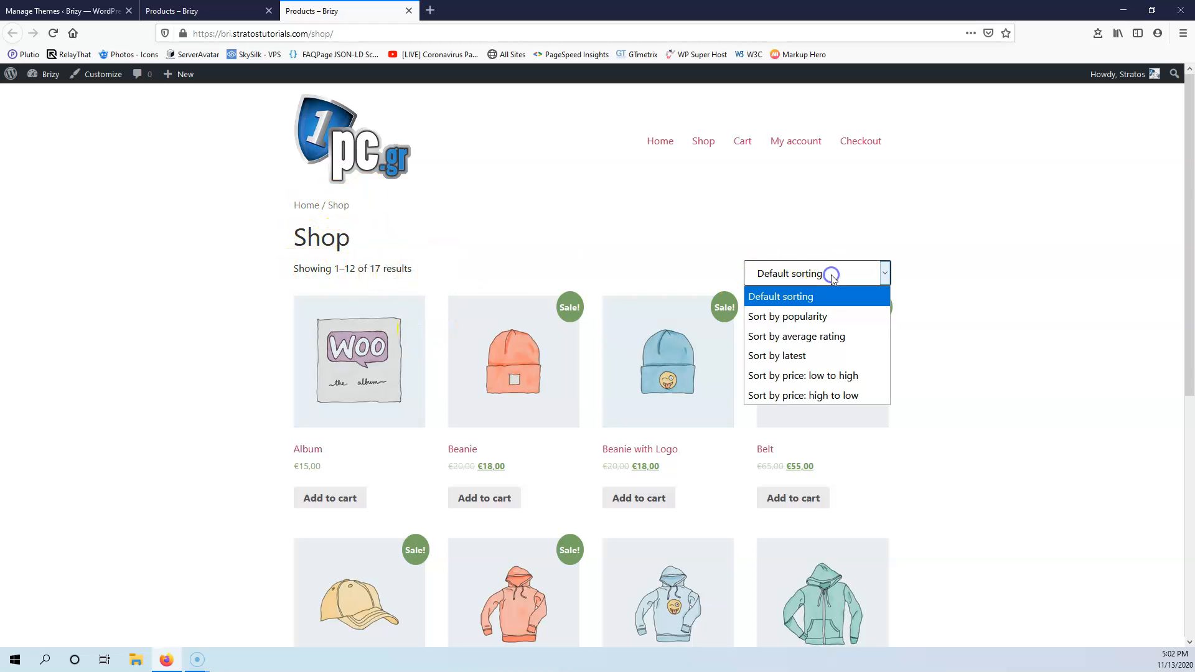
click(965, 387)
Step: Return to the WordPress dashboard and open Brizy's Templates page
click(65, 10)
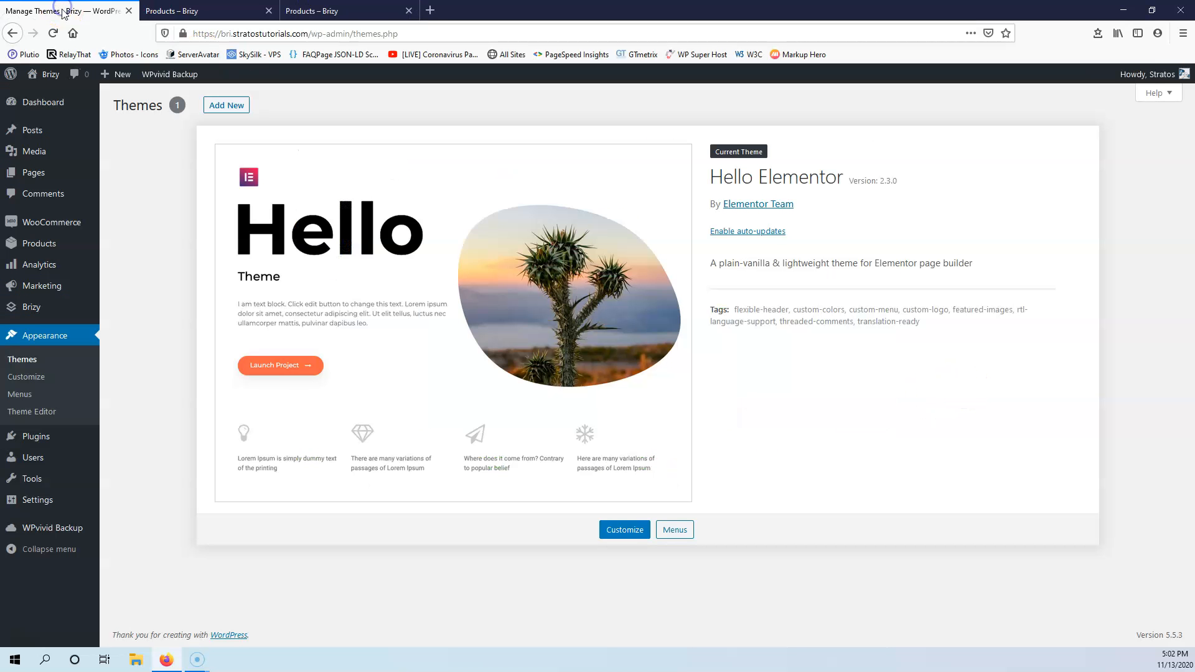
mouse_move(30, 308)
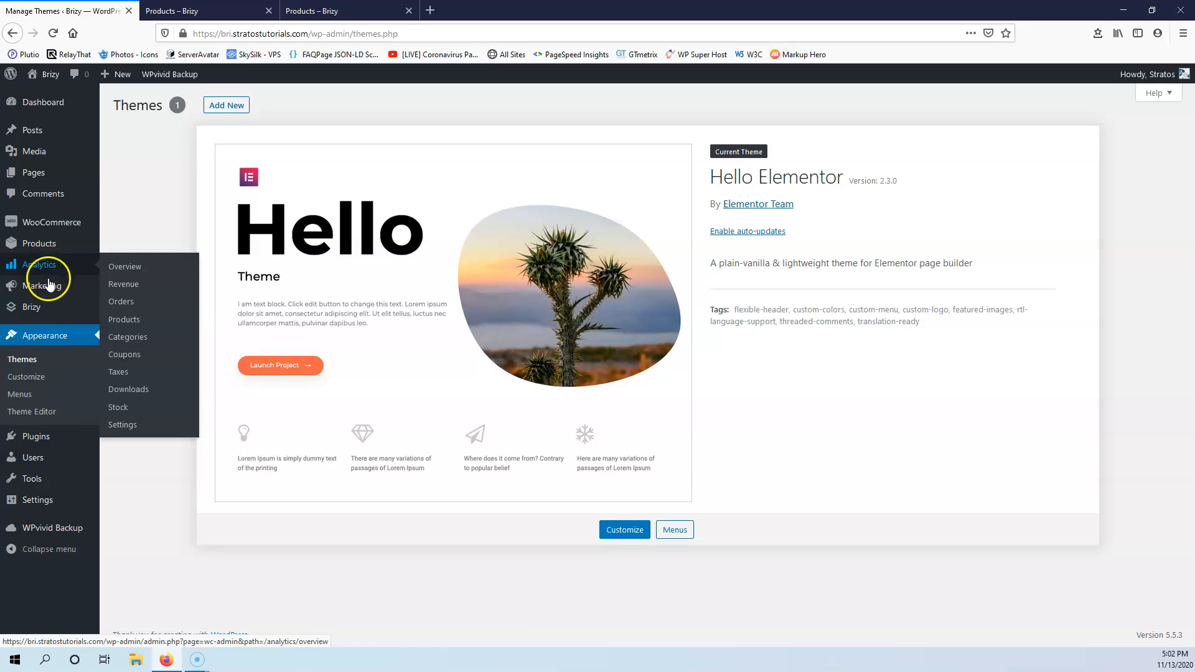
click(136, 349)
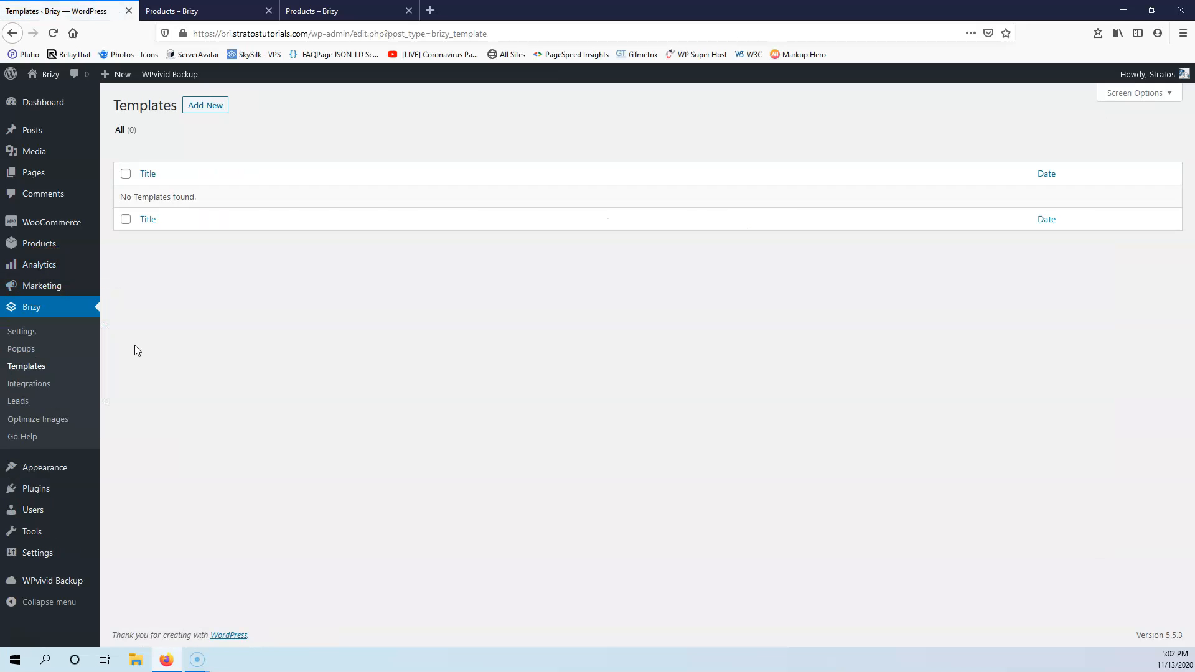
Step: Publish a new template titled Archive Product, of type Product Archive, with a display condition that includes the Shop Page
click(198, 106)
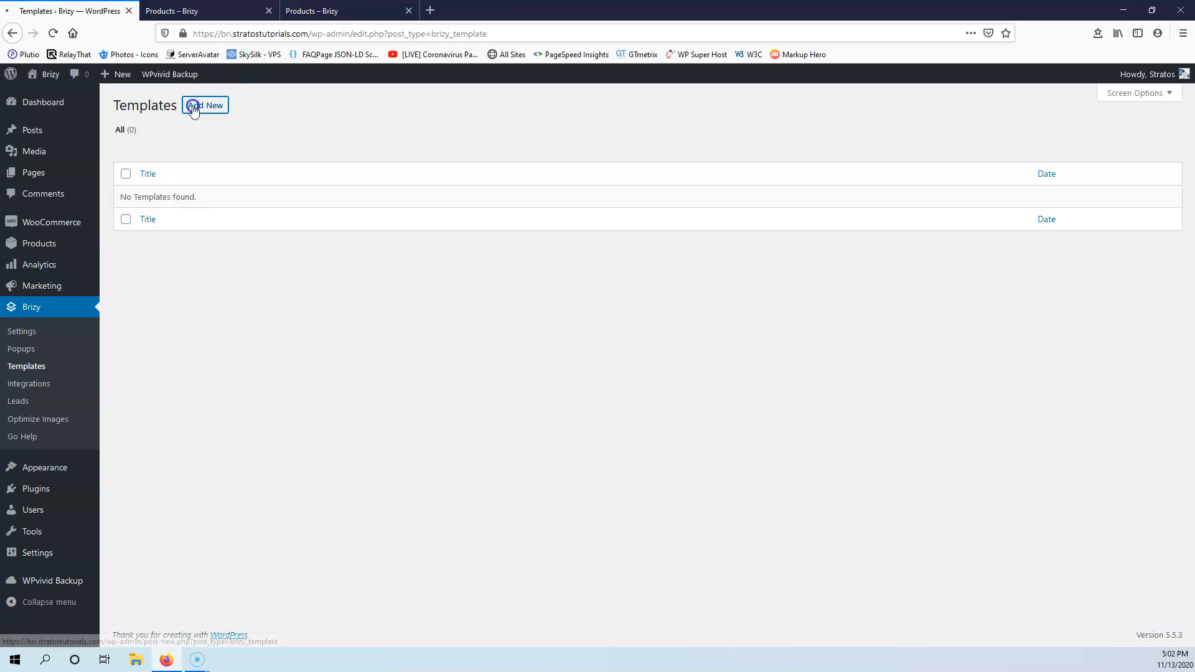
click(248, 136)
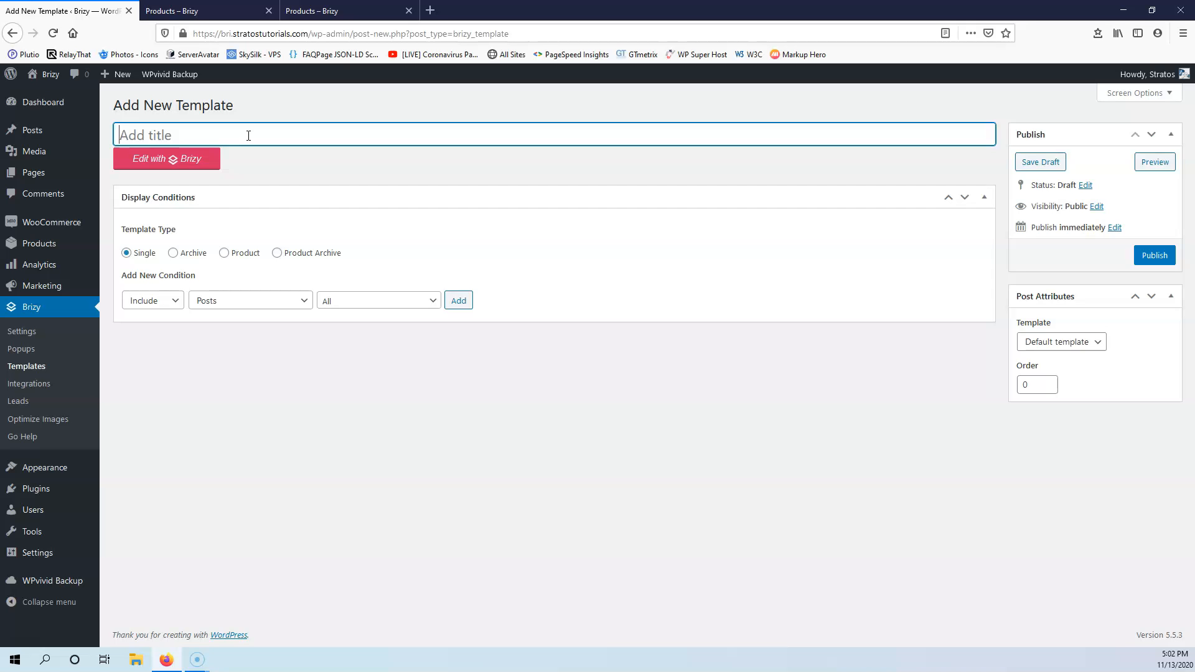
text(Archive Product)
click(277, 254)
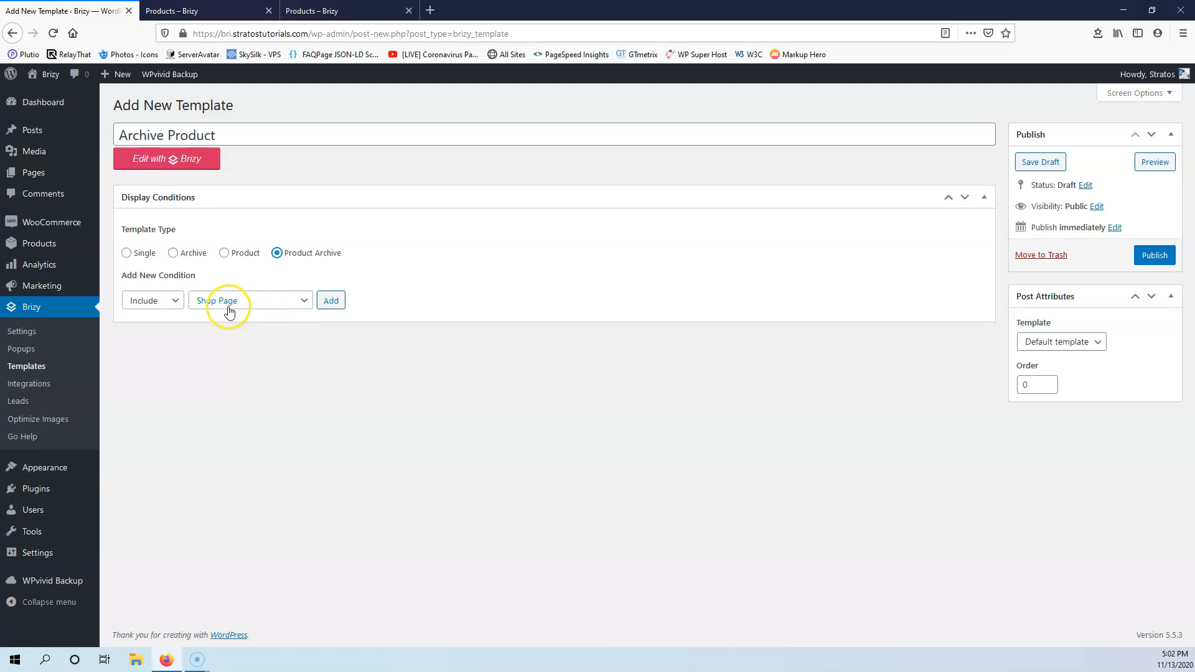
click(330, 305)
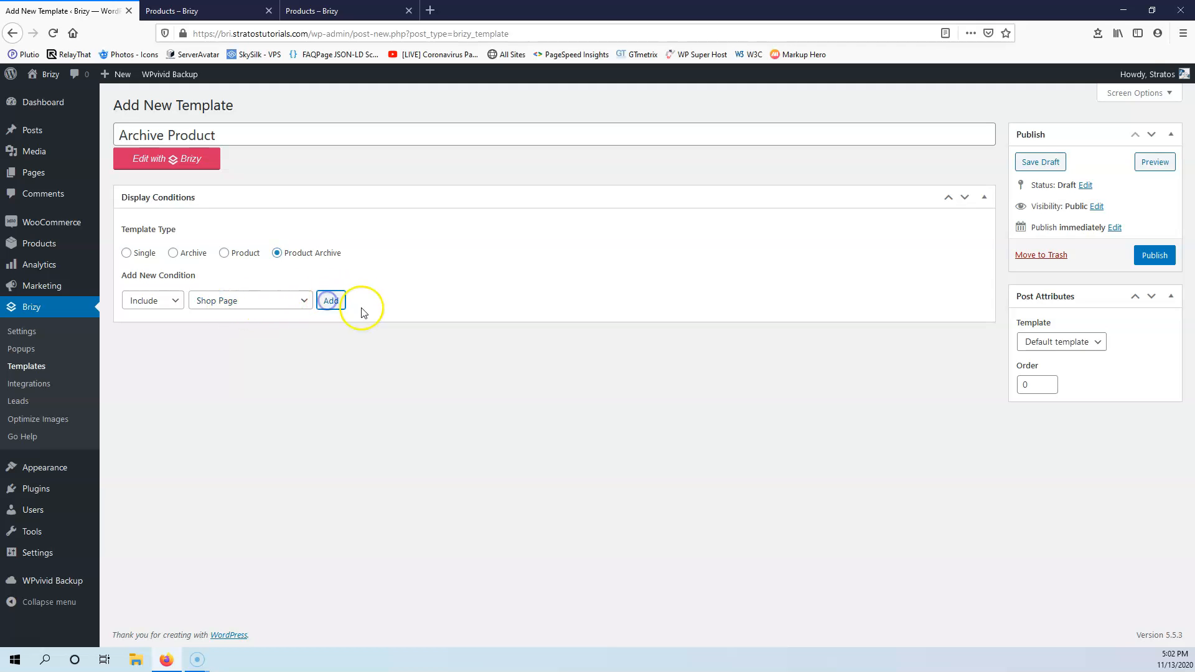
click(1153, 259)
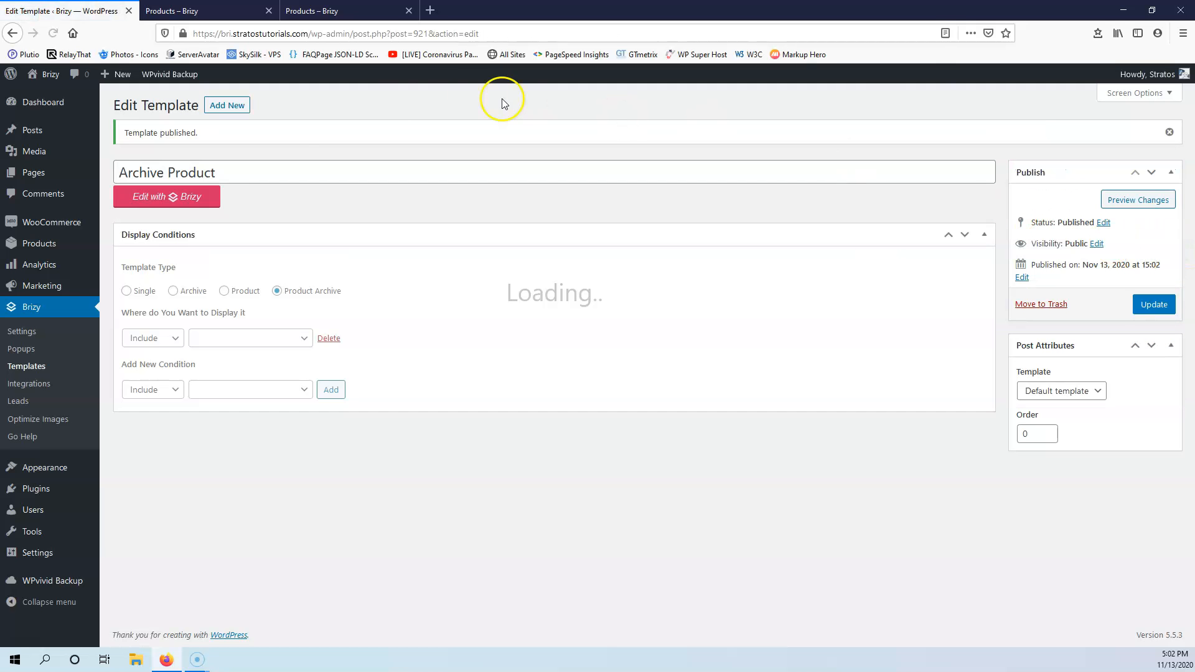
Step: Edit the Archive Product template with Brizy, insert a blank block between the header and footer, and save it
click(199, 203)
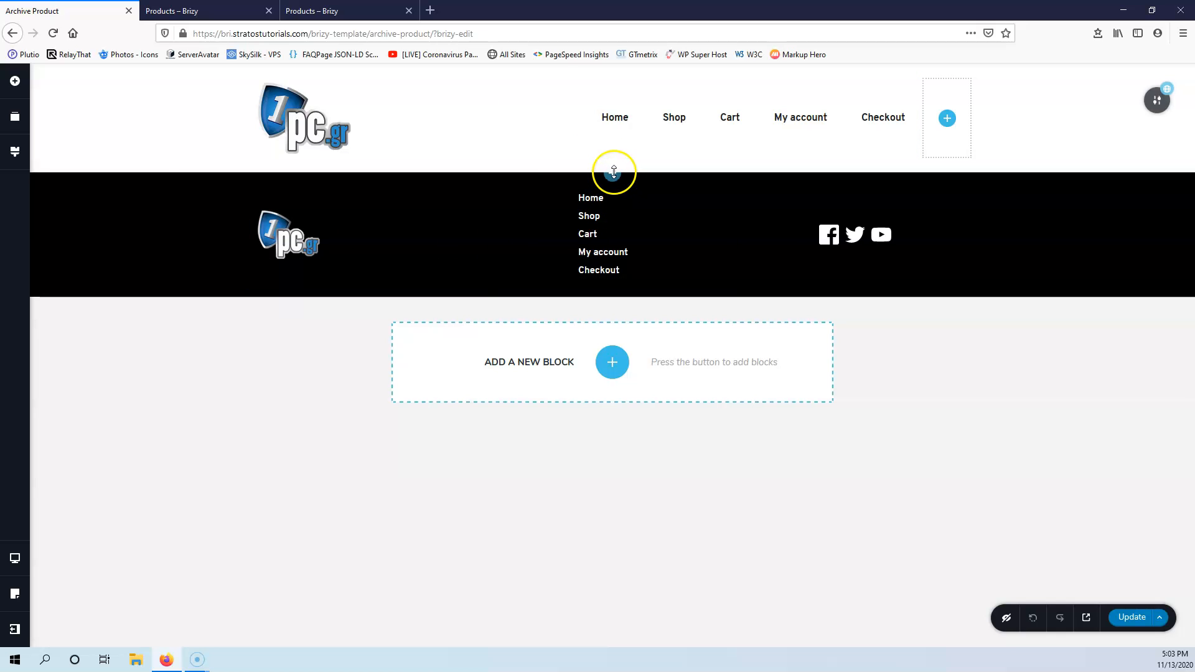
click(613, 175)
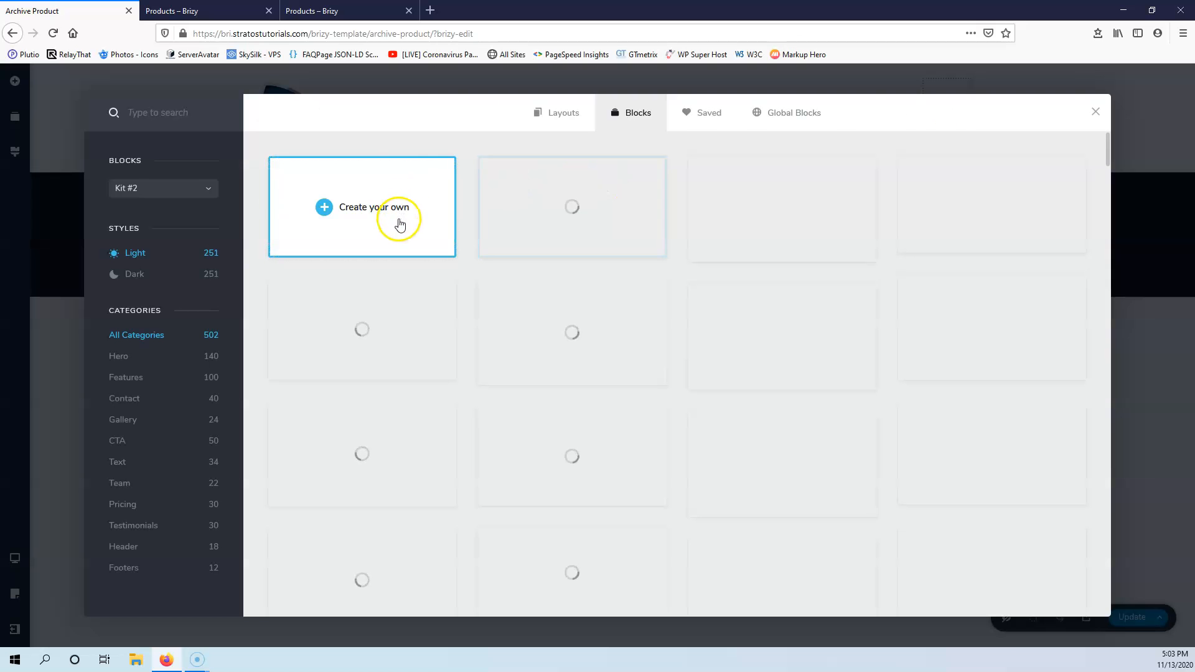
click(366, 226)
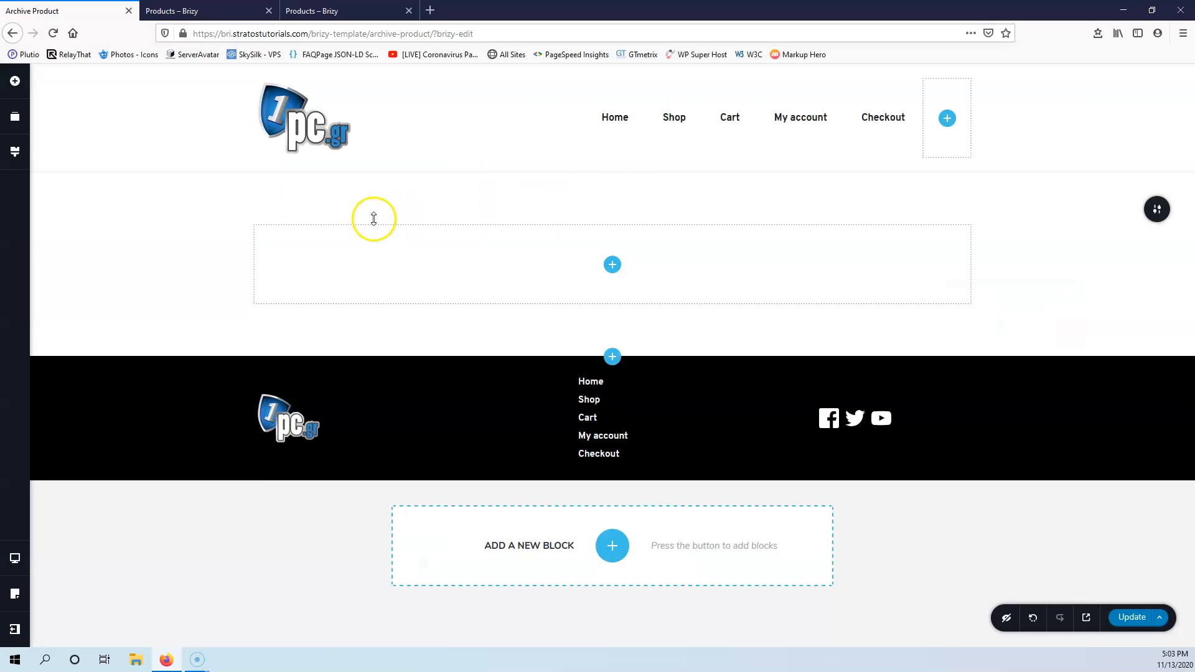
click(1132, 618)
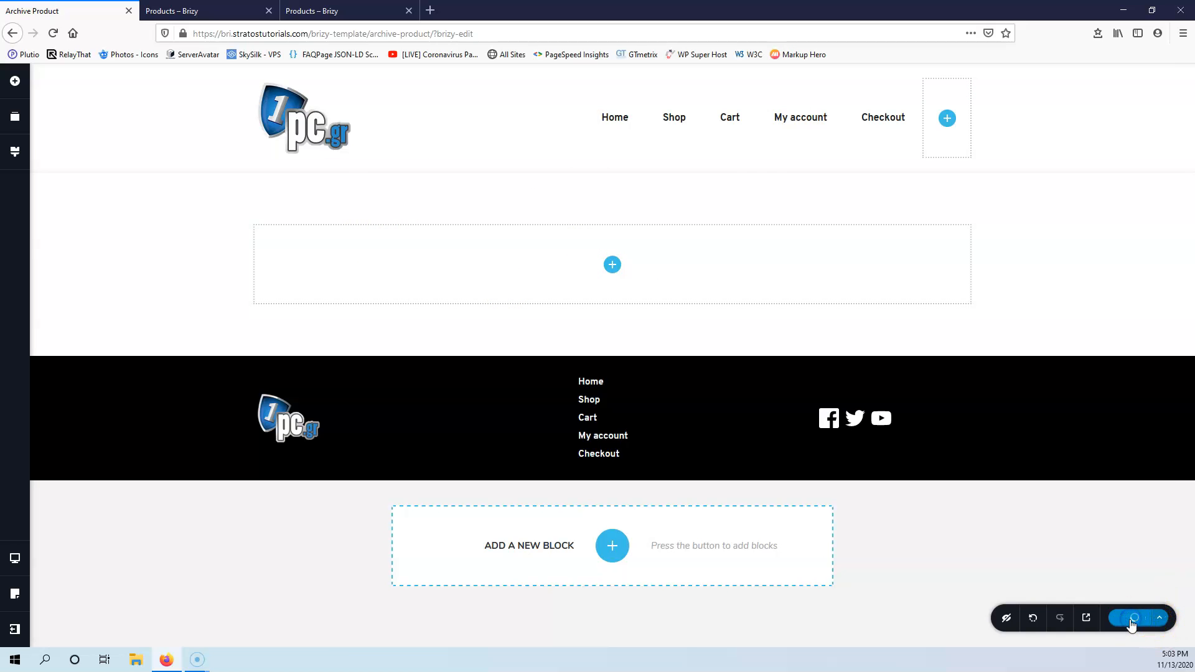
Step: Reload the live Shop page to check the template's effect, and return to the template editor
click(187, 10)
click(52, 35)
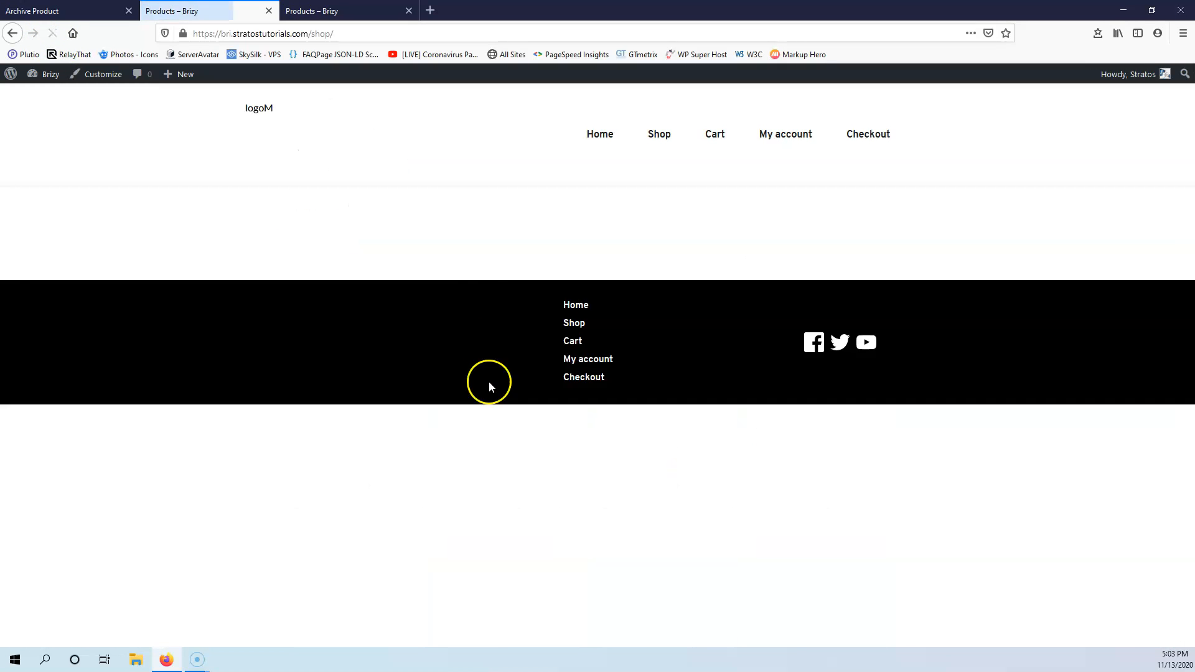
click(80, 10)
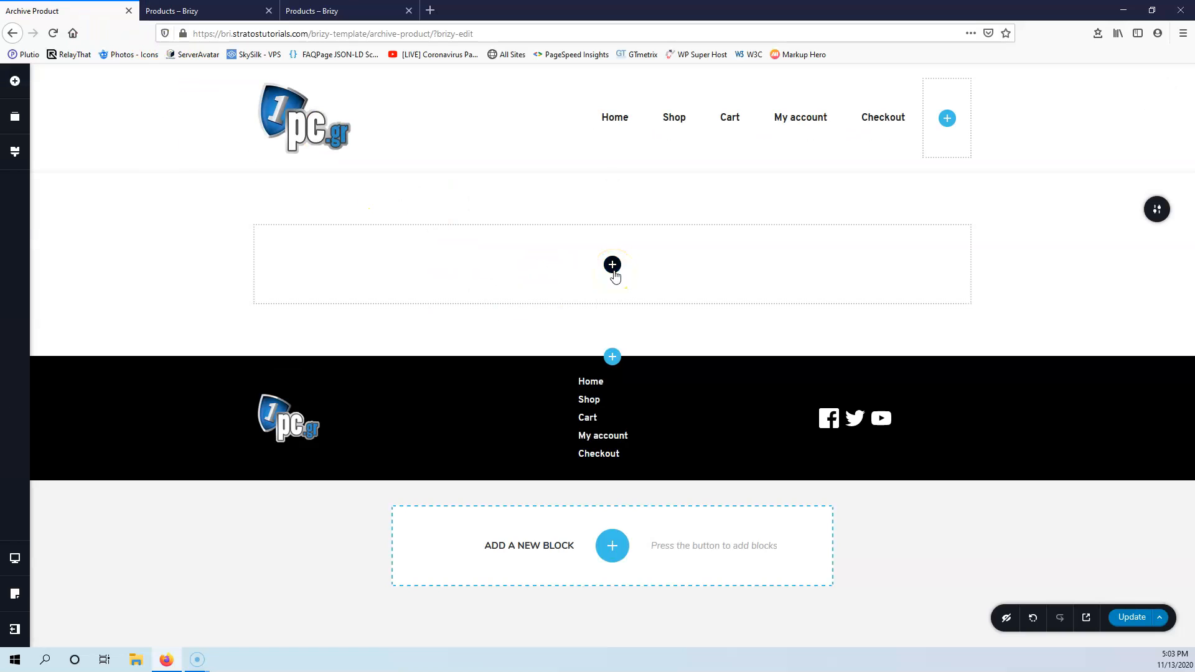
Step: Place an Archives element inside the template's blank block
click(11, 82)
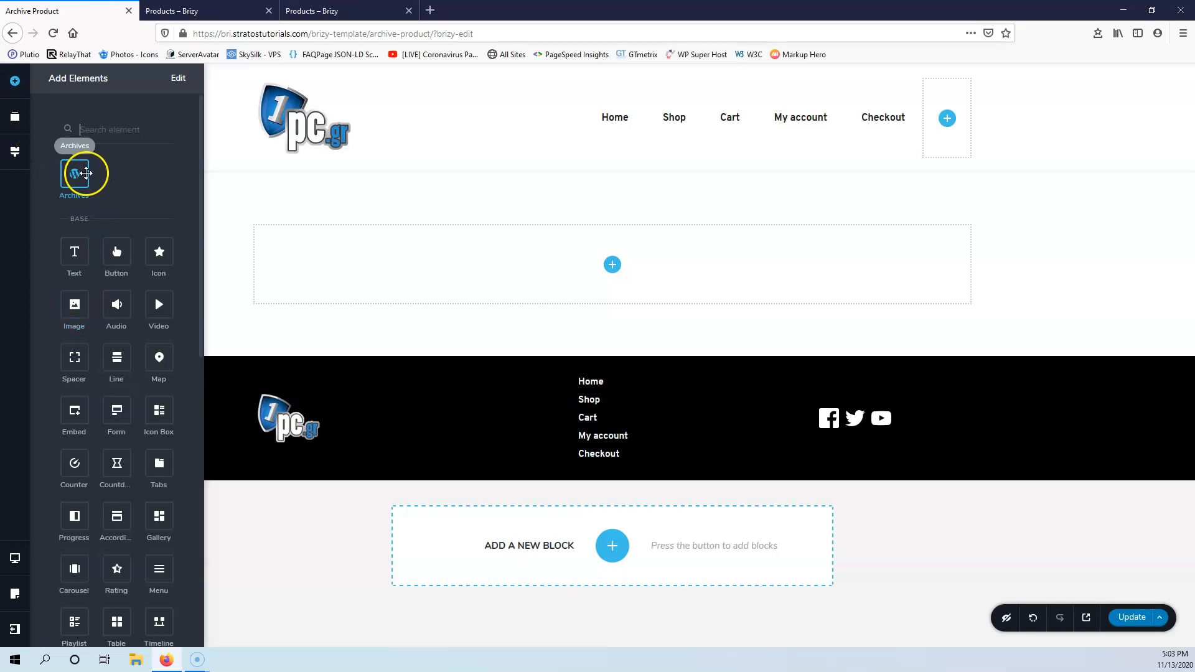
scroll(133, 382, down, 10)
scroll(133, 383, down, 1)
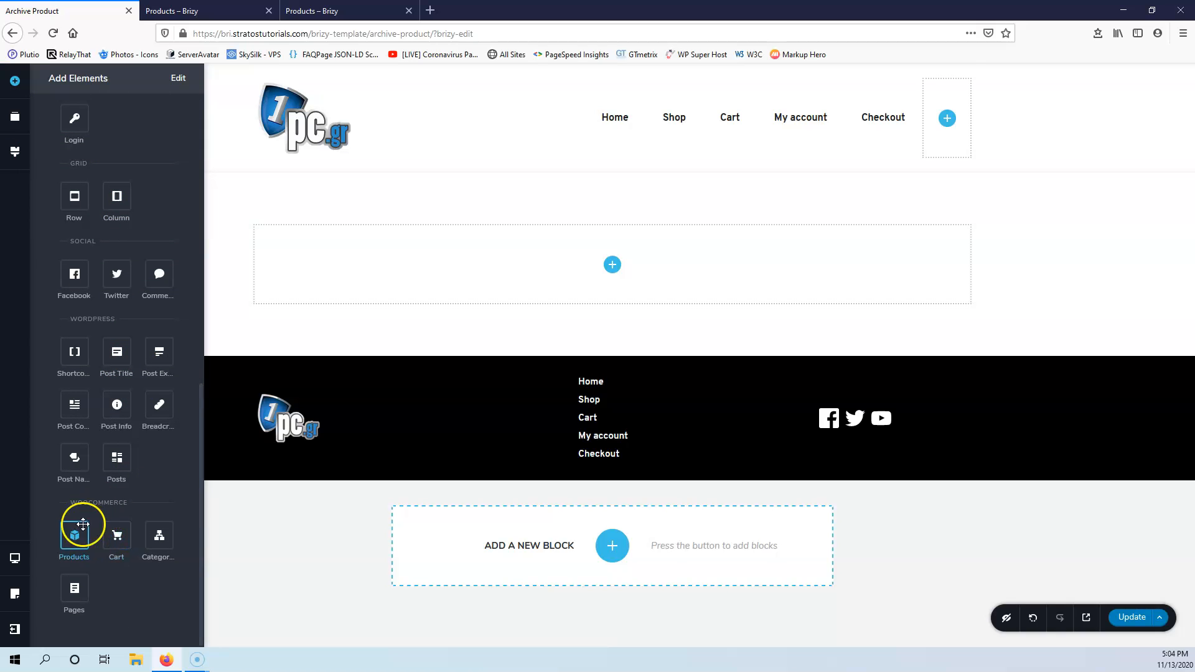
scroll(91, 512, up, 12)
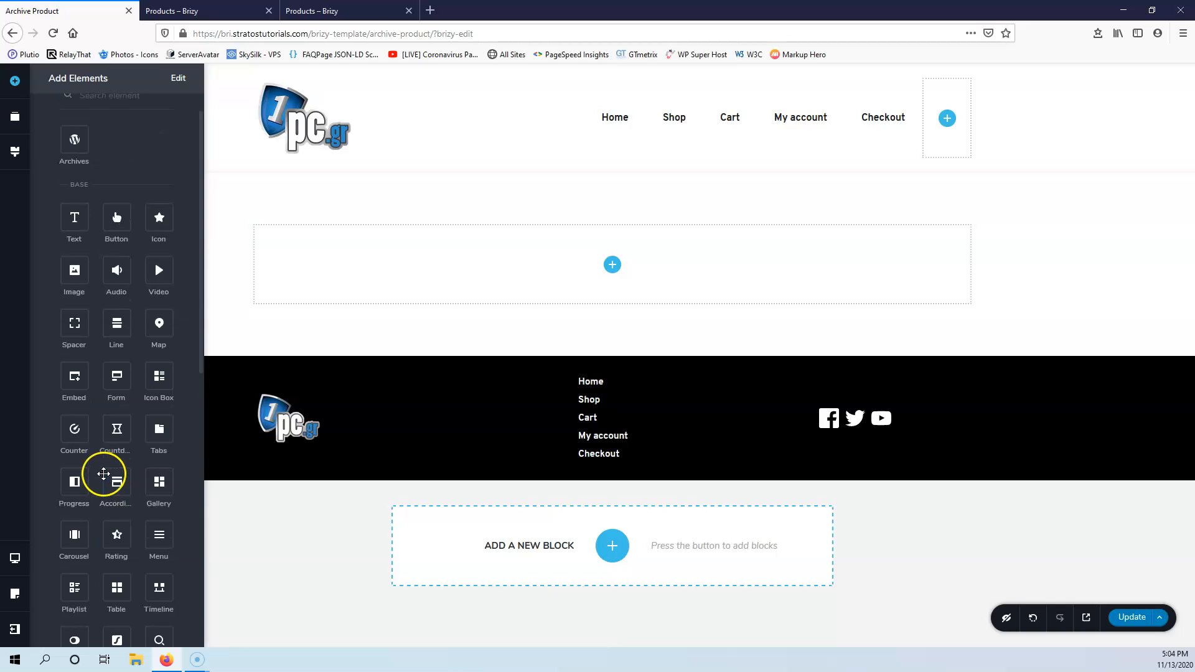
drag(73, 172, 615, 273)
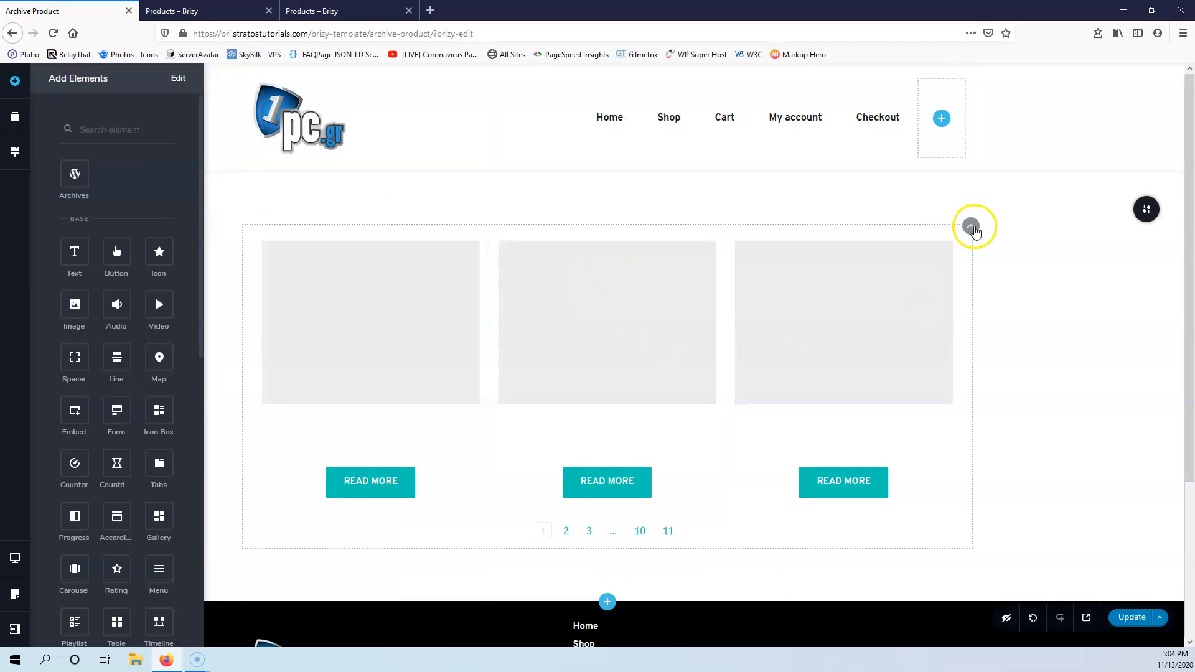
Step: Set the Archives grid to 4 rows and update the template
click(972, 229)
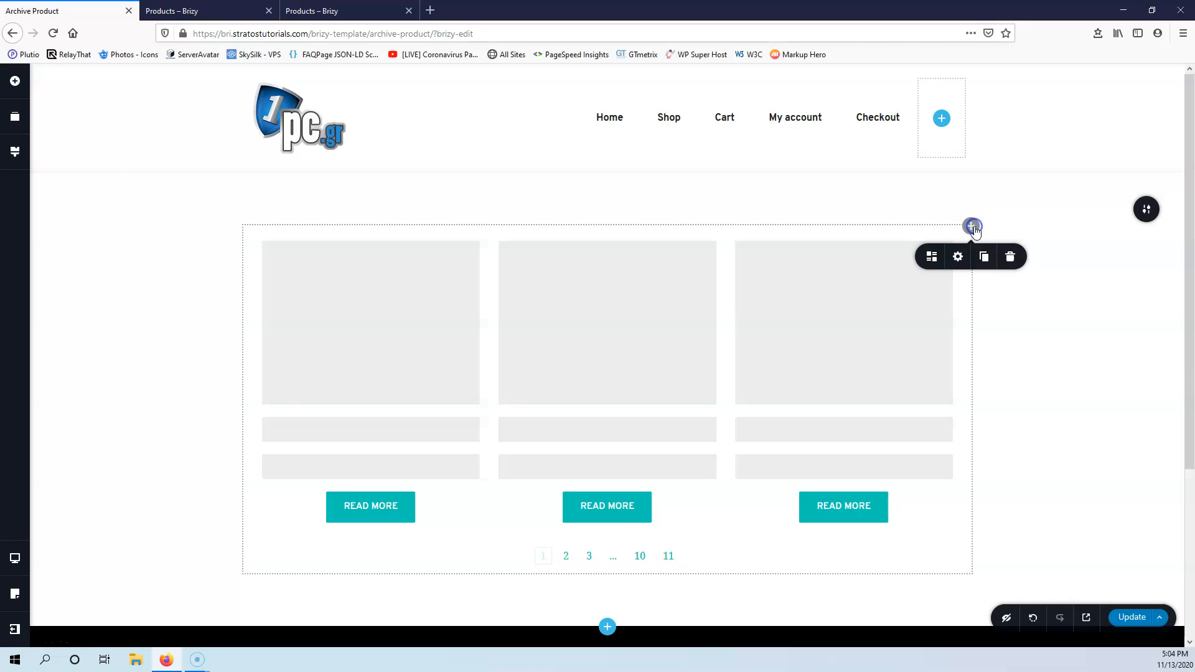
click(933, 263)
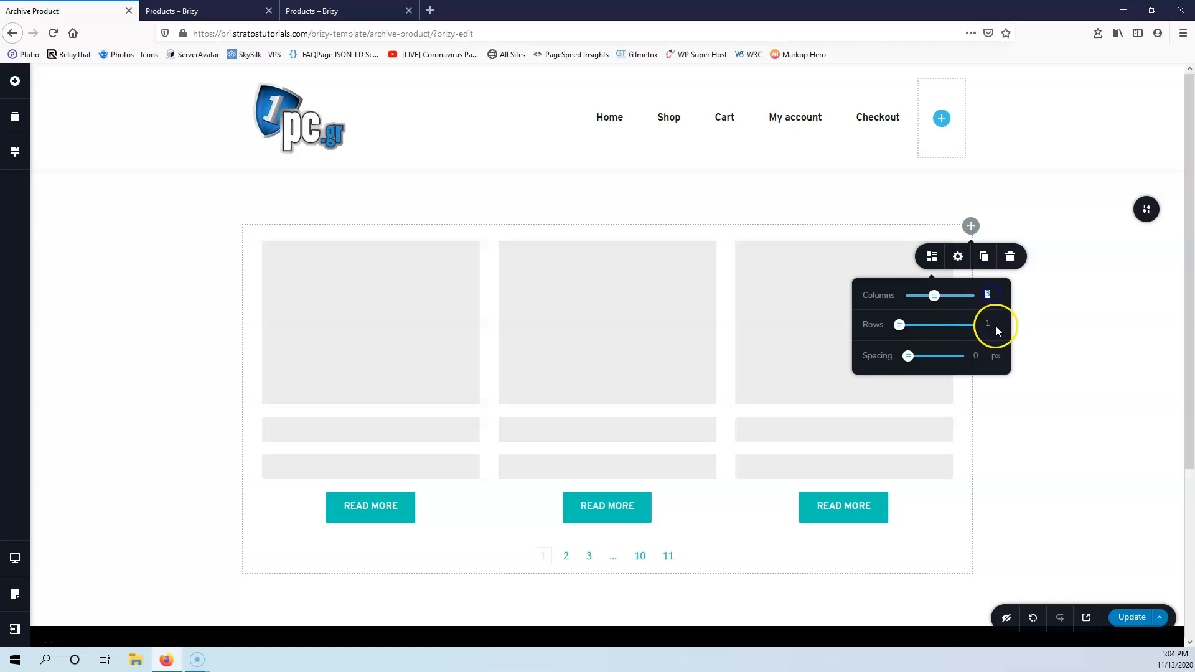
click(986, 321)
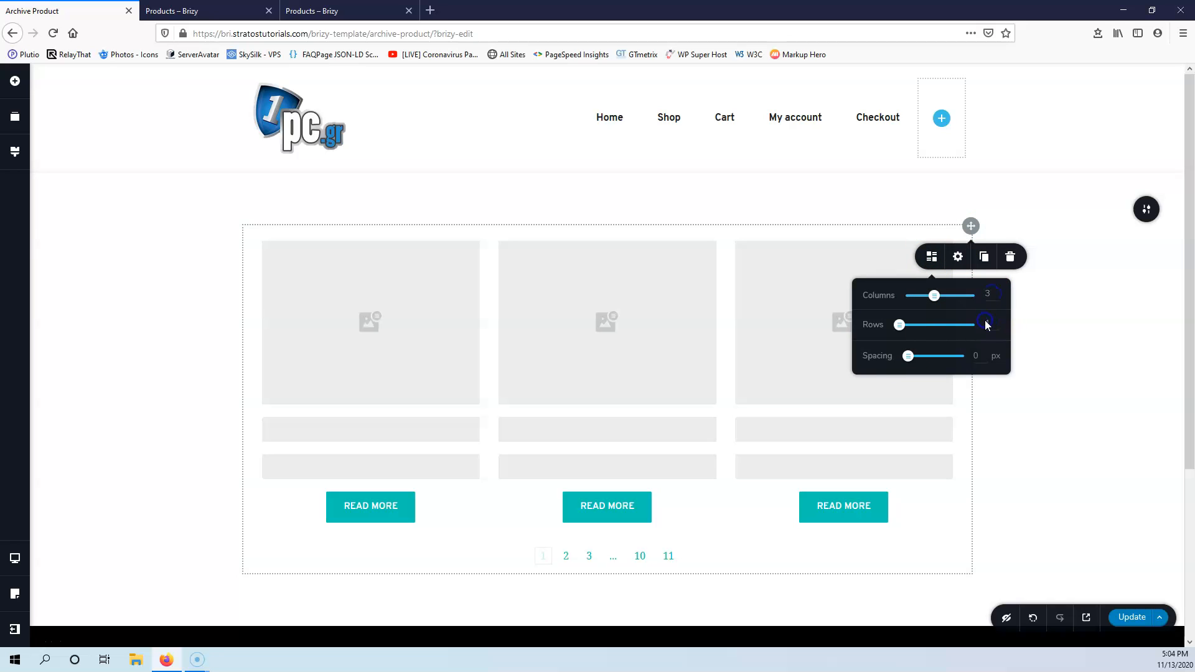
click(988, 322)
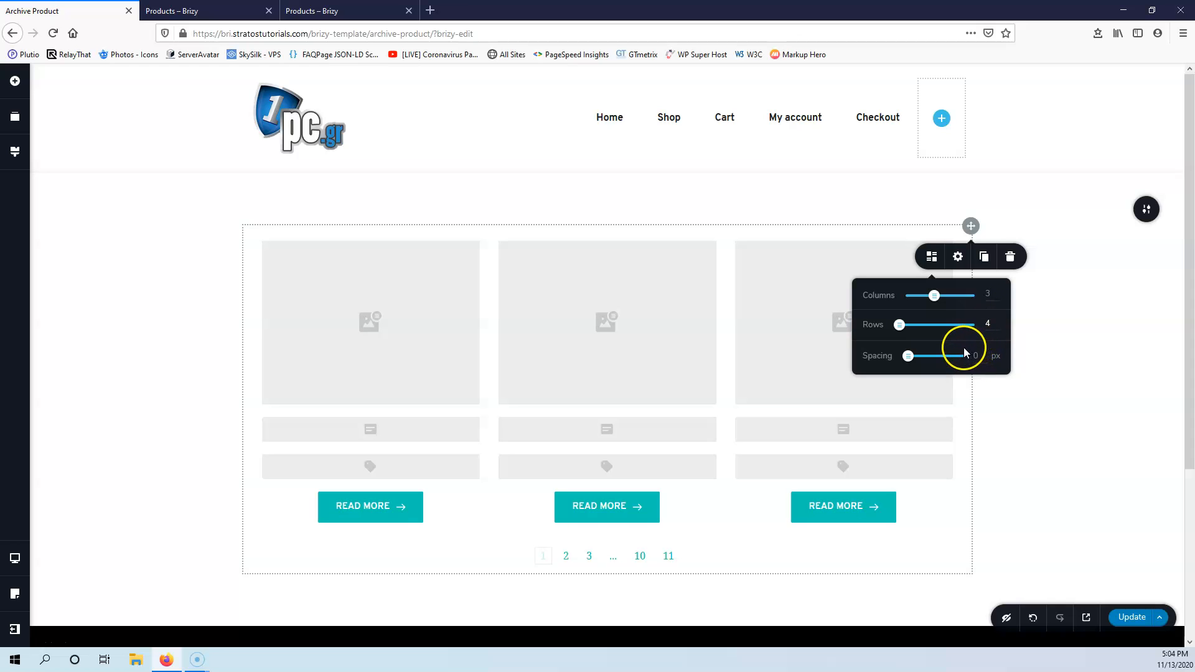
click(958, 261)
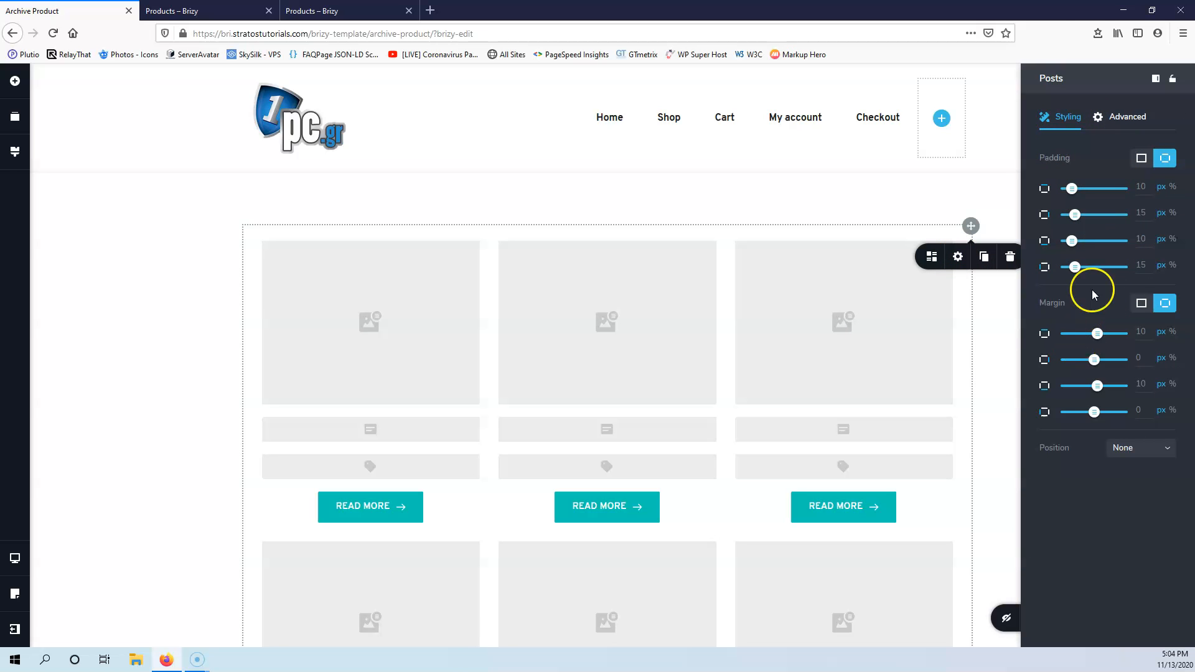
click(996, 325)
click(1128, 619)
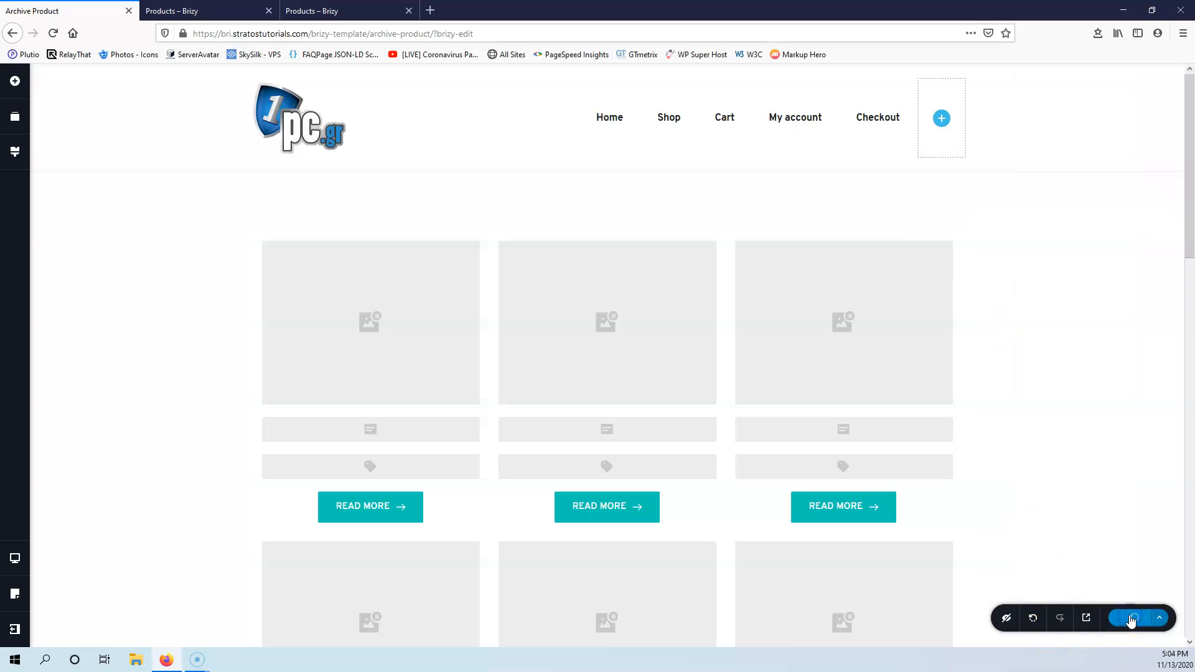
Step: Reload the live Shop page and examine the product grid produced by the template
click(180, 13)
click(53, 33)
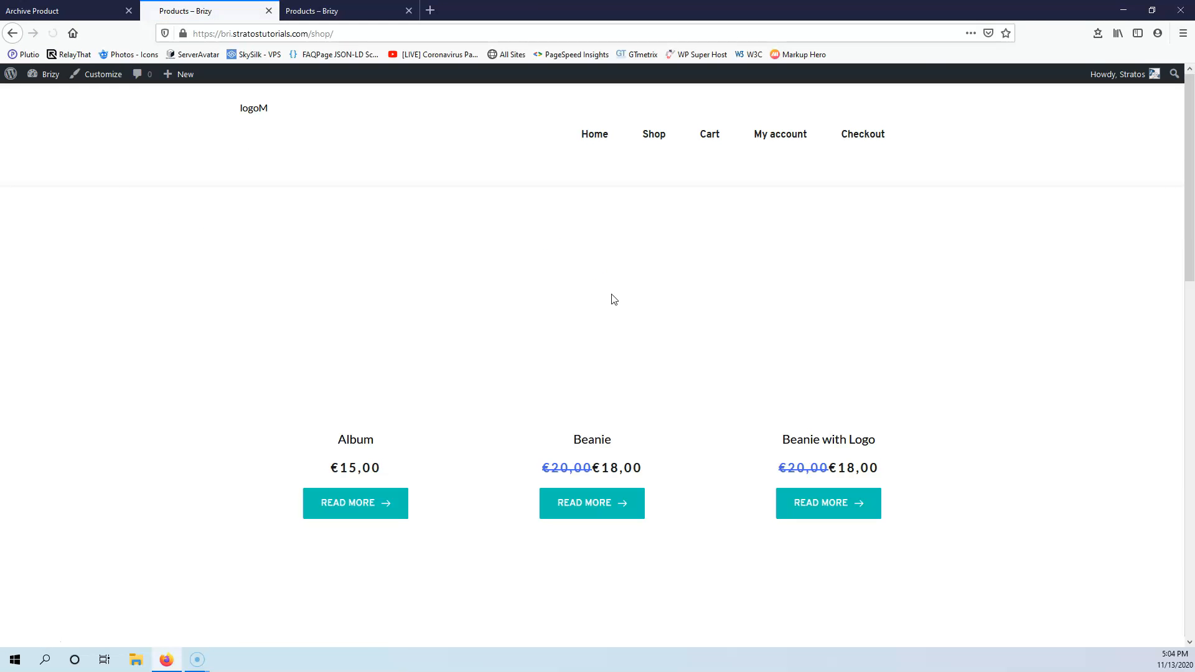
scroll(447, 408, down, 3)
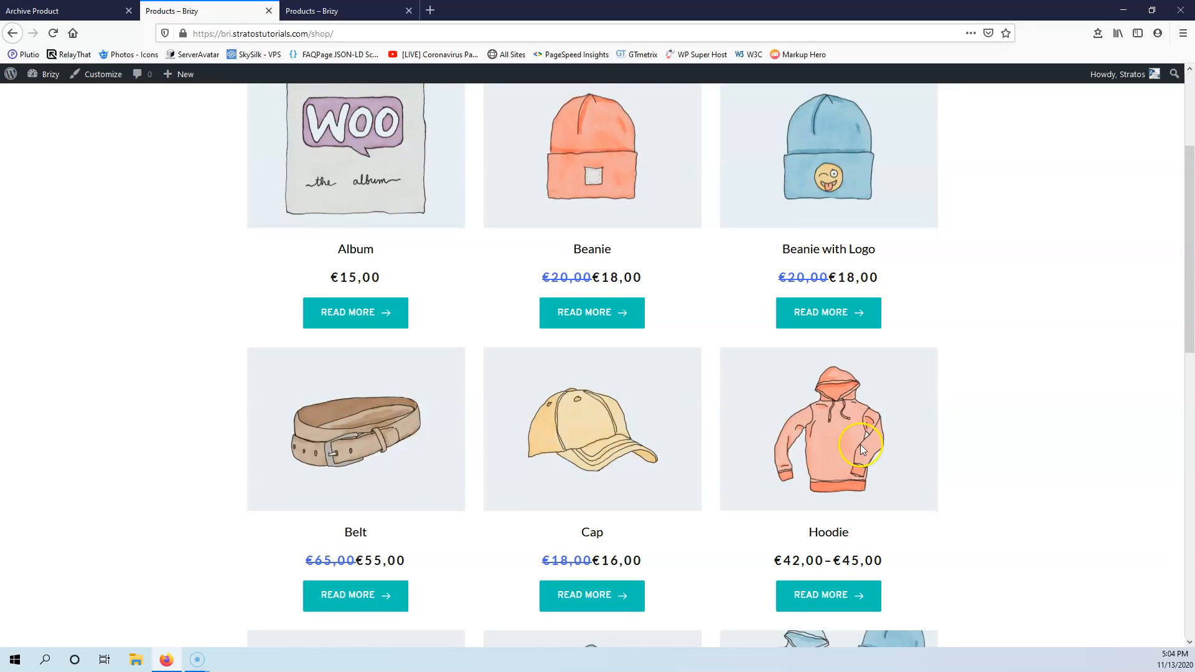
scroll(396, 320, up, 3)
scroll(396, 324, down, 1)
scroll(396, 324, down, 1)
scroll(396, 324, up, 2)
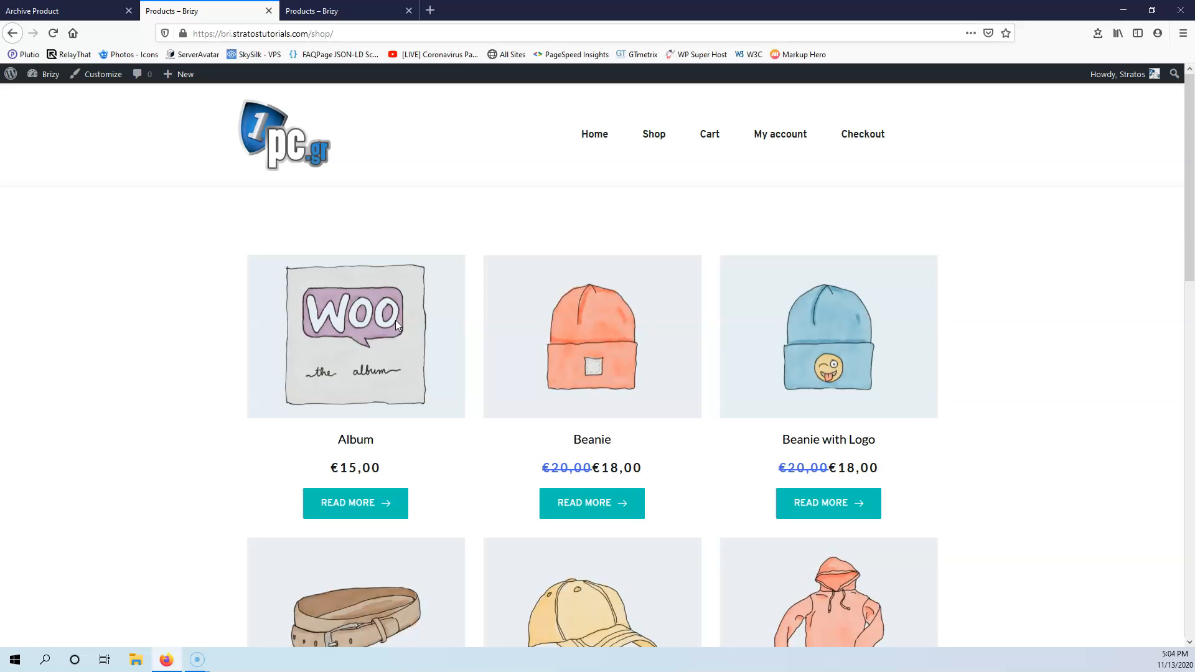
Step: Review the default Shop page in the other browser tab for comparison, including its list of sorting options
click(340, 12)
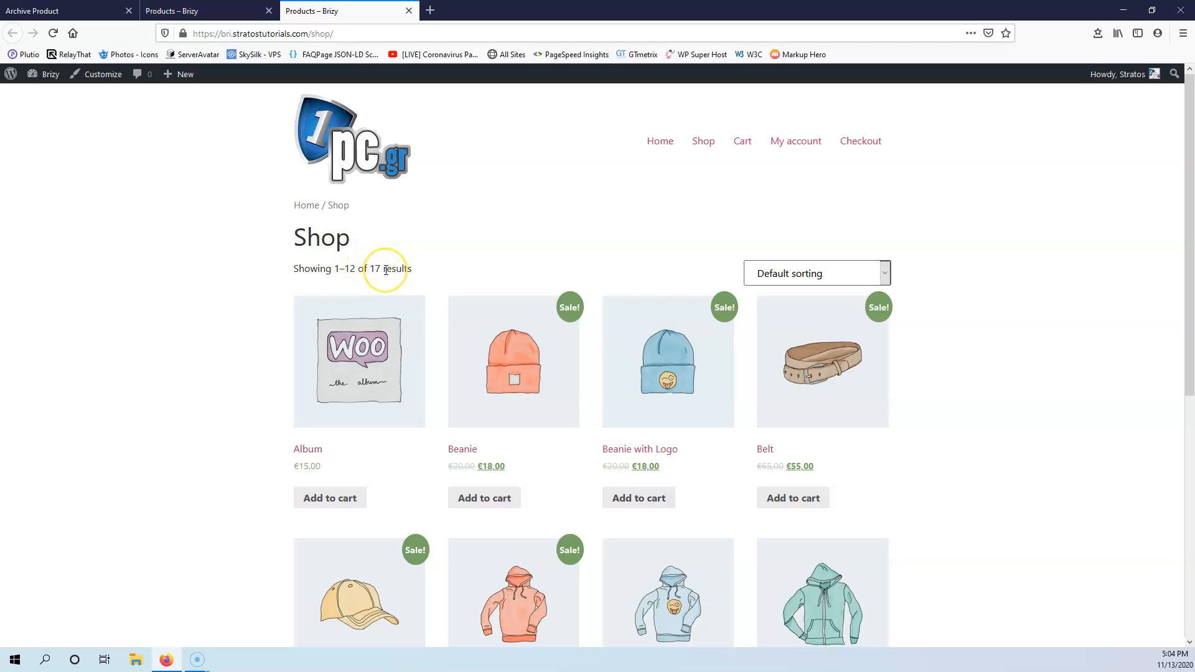
scroll(427, 355, down, 5)
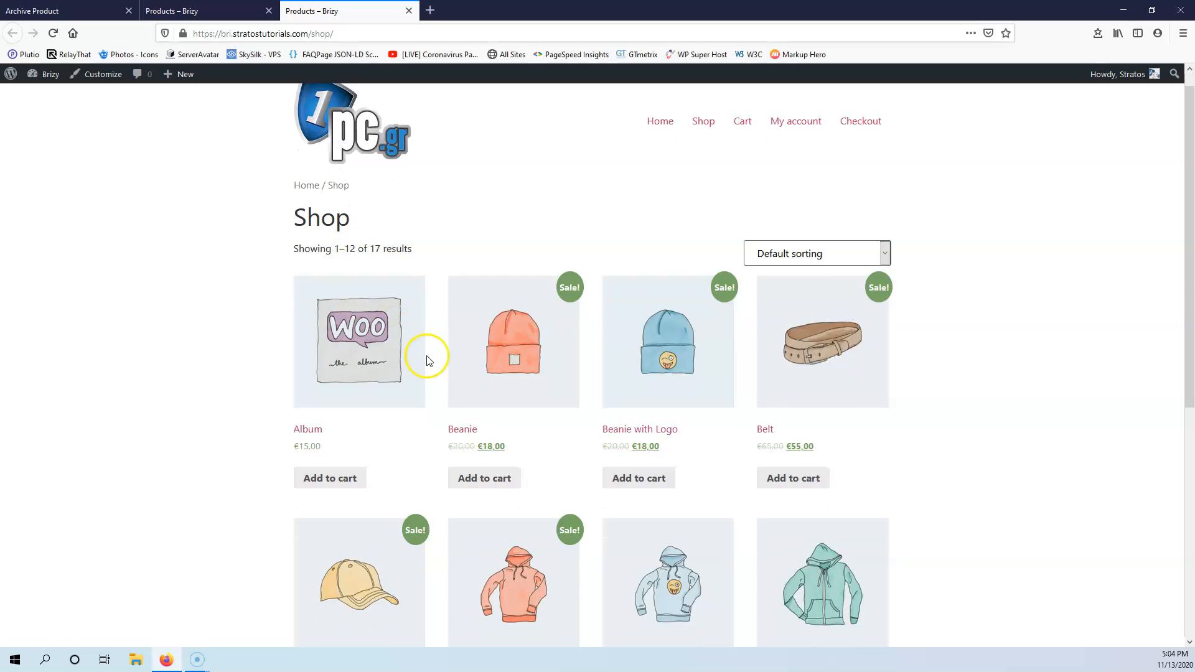
scroll(427, 355, up, 5)
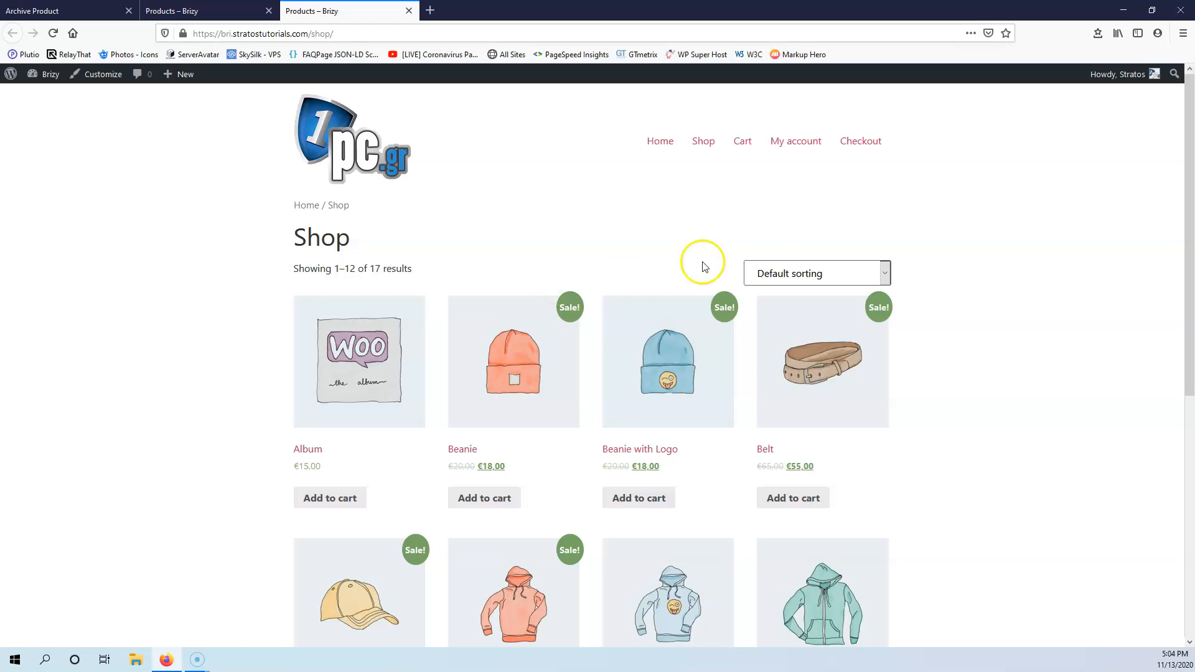
click(816, 275)
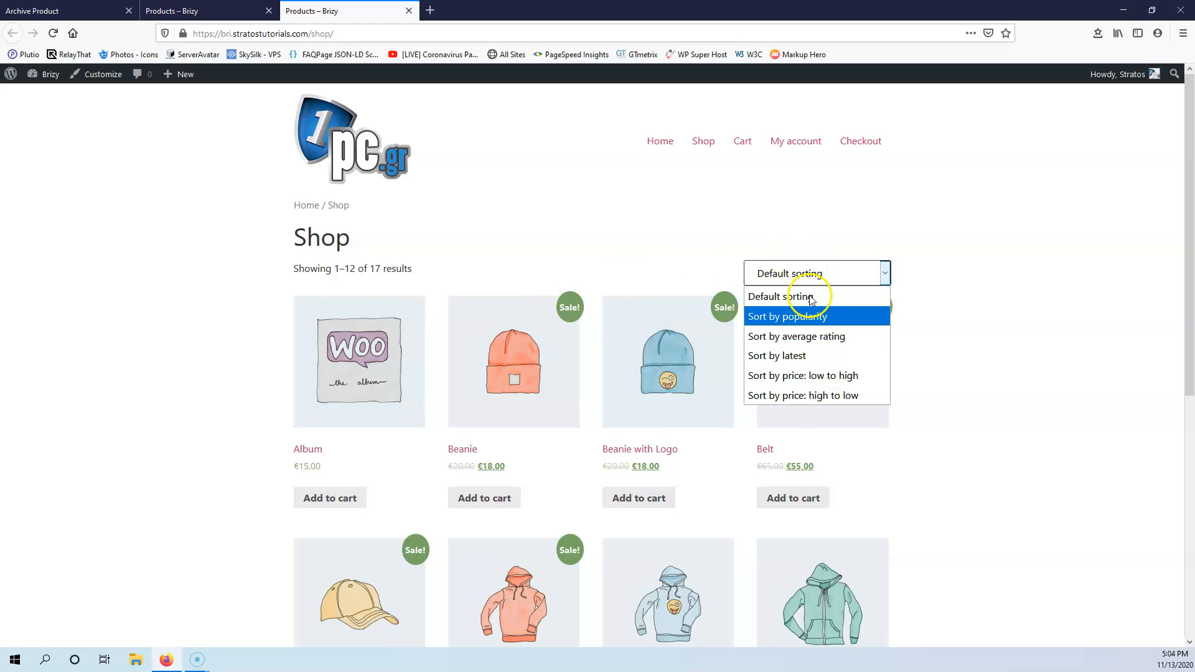
click(728, 263)
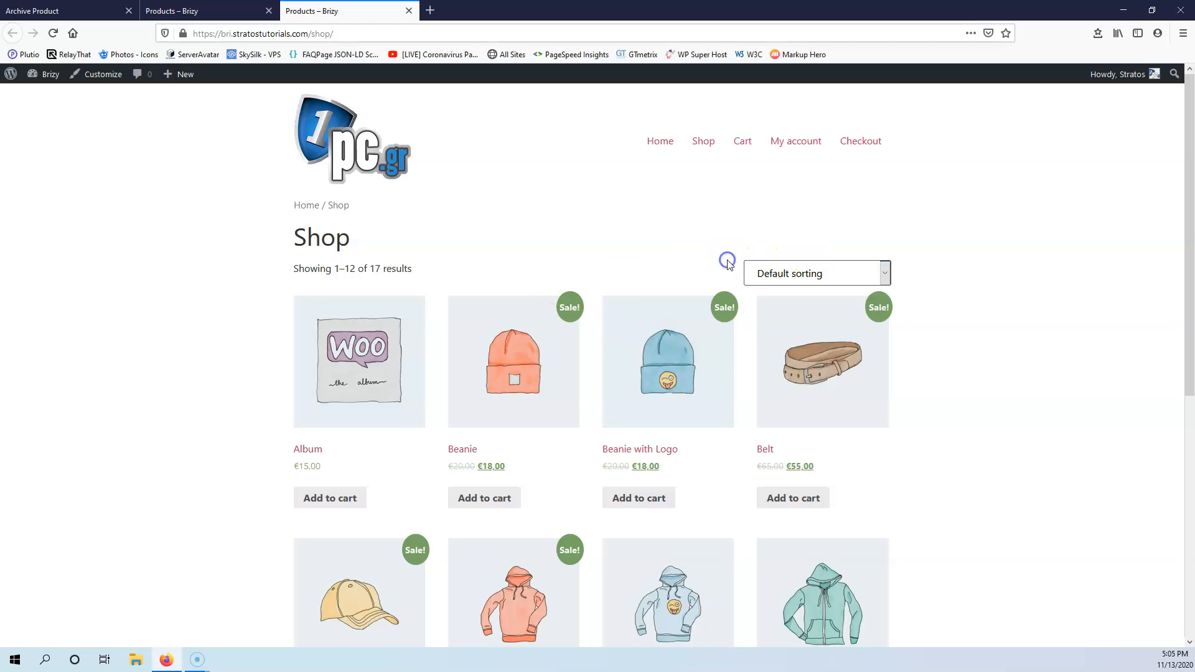
Step: Examine the template-based Shop page from its first product row down to the pagination
click(187, 10)
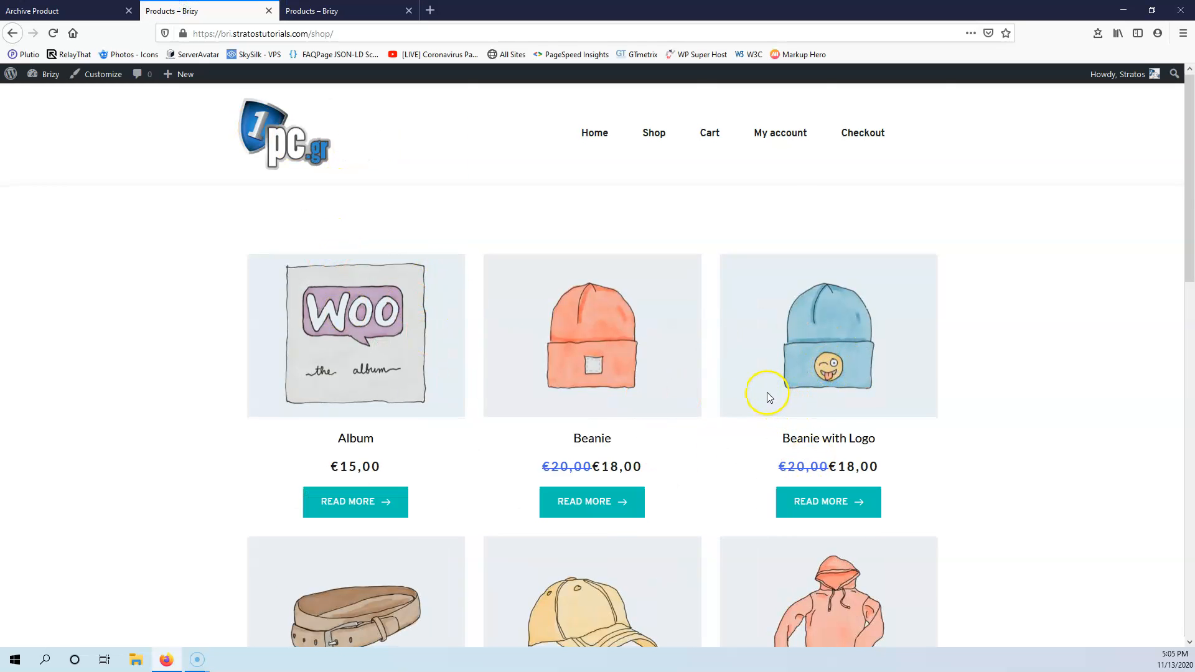
scroll(768, 395, down, 5)
scroll(768, 396, down, 7)
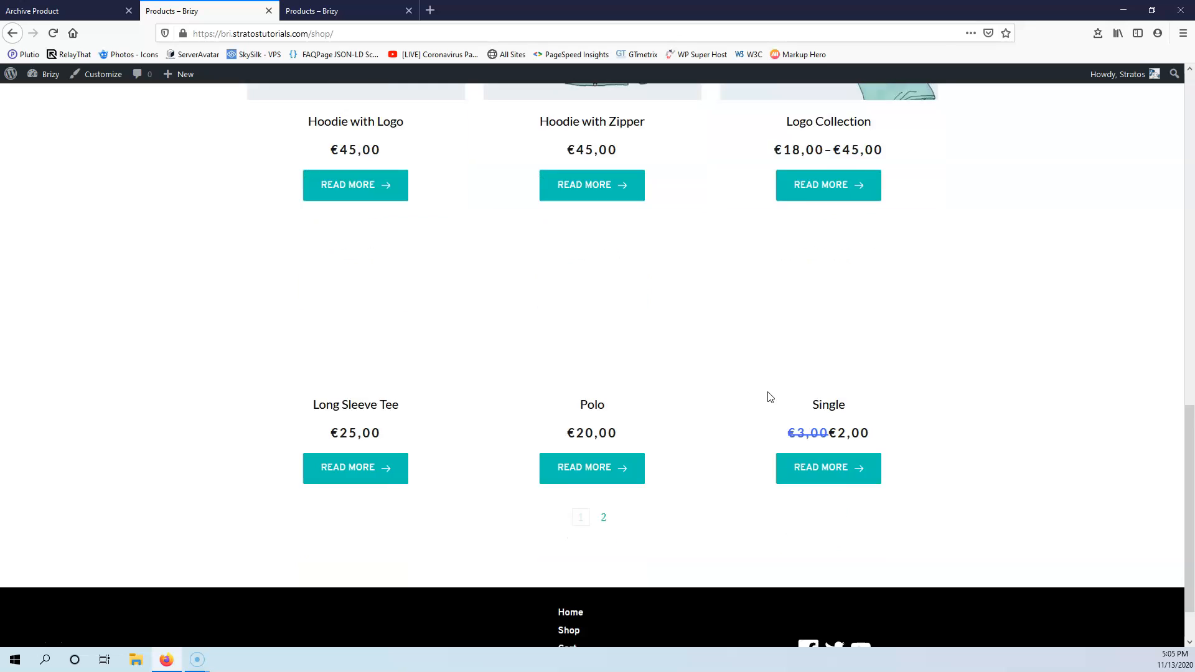
scroll(768, 393, up, 12)
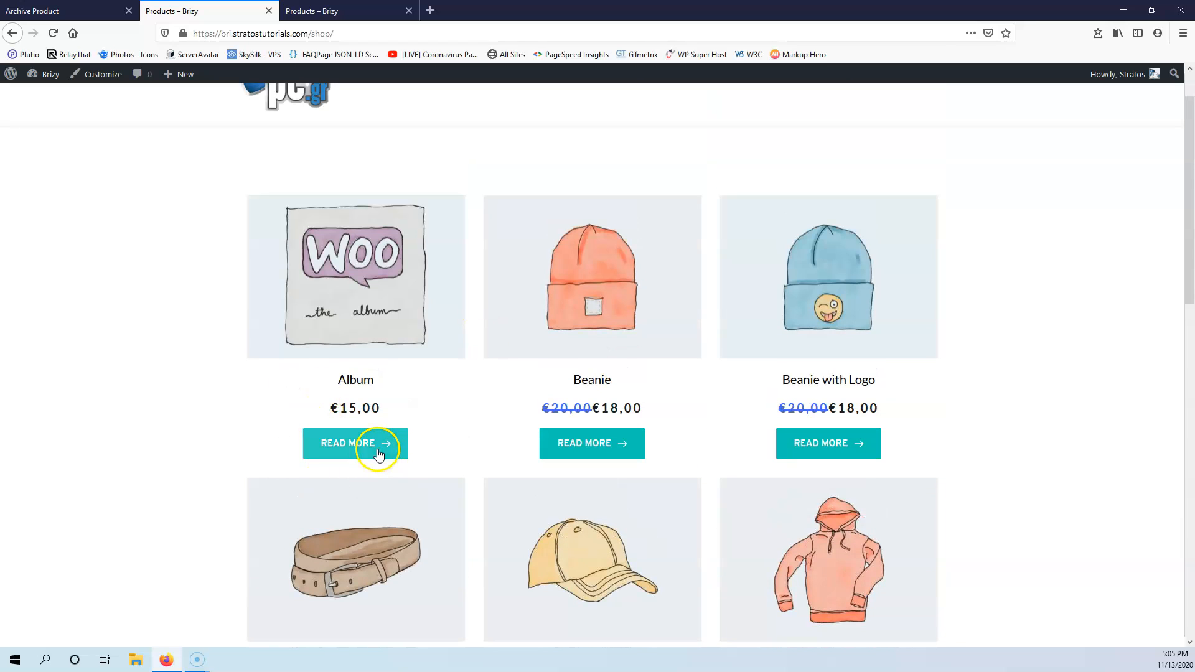
Step: Remove the arrow icon from the Read More button in the archive template's product grid
click(99, 9)
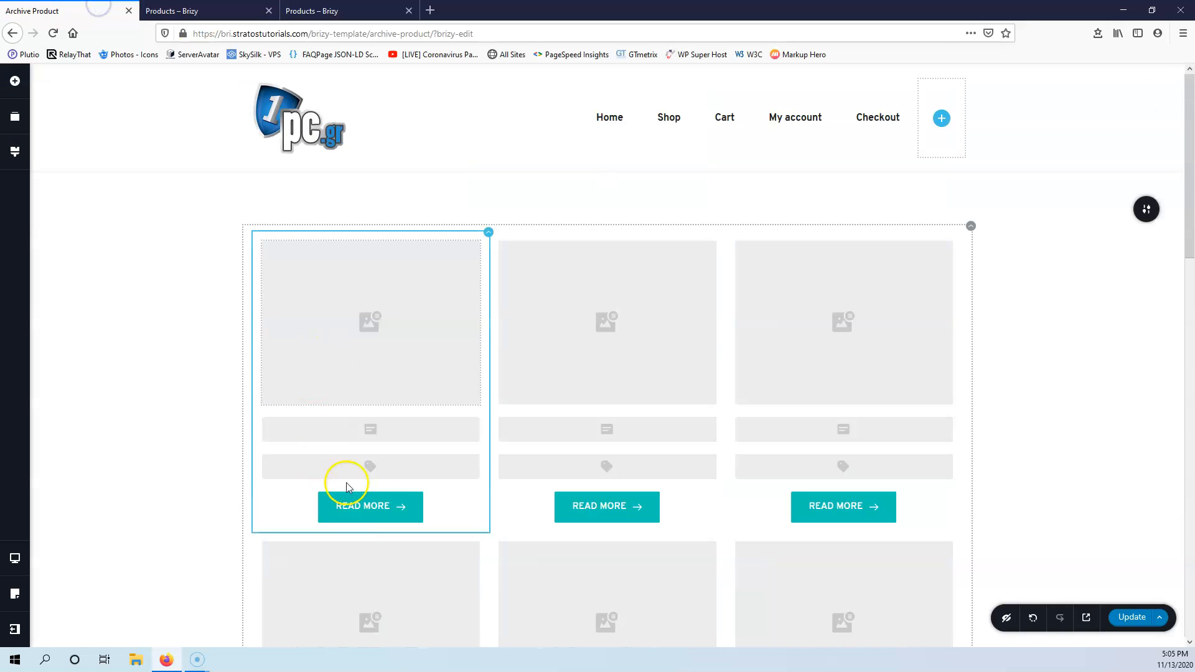
click(382, 505)
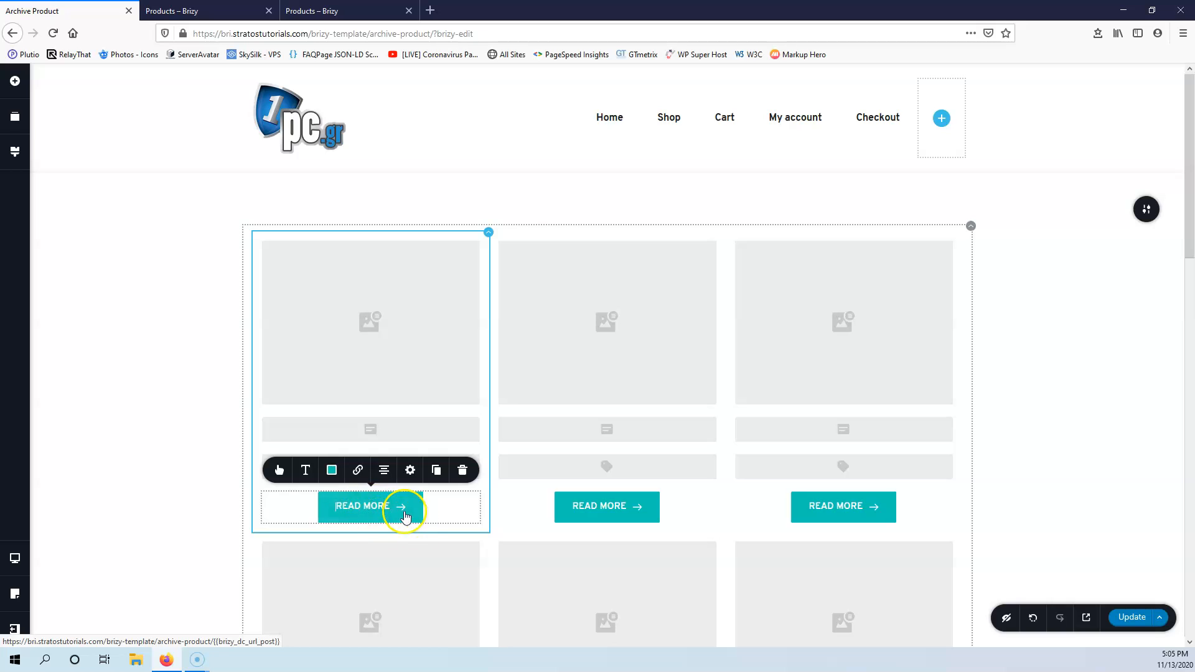
click(279, 470)
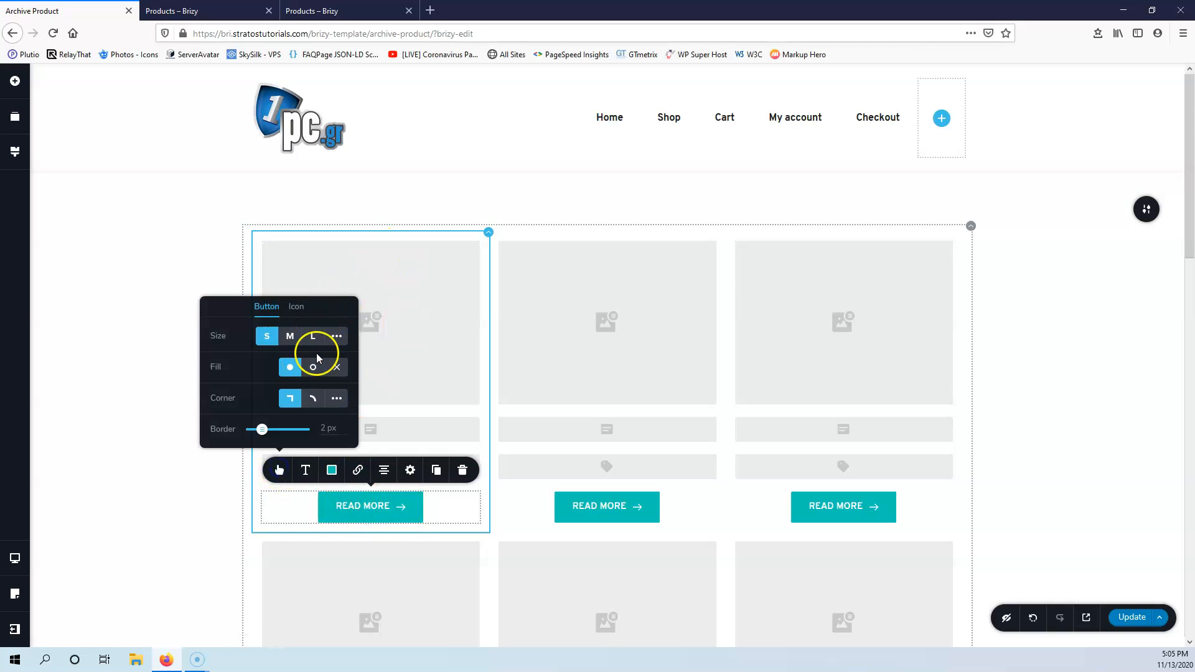
click(296, 308)
click(345, 318)
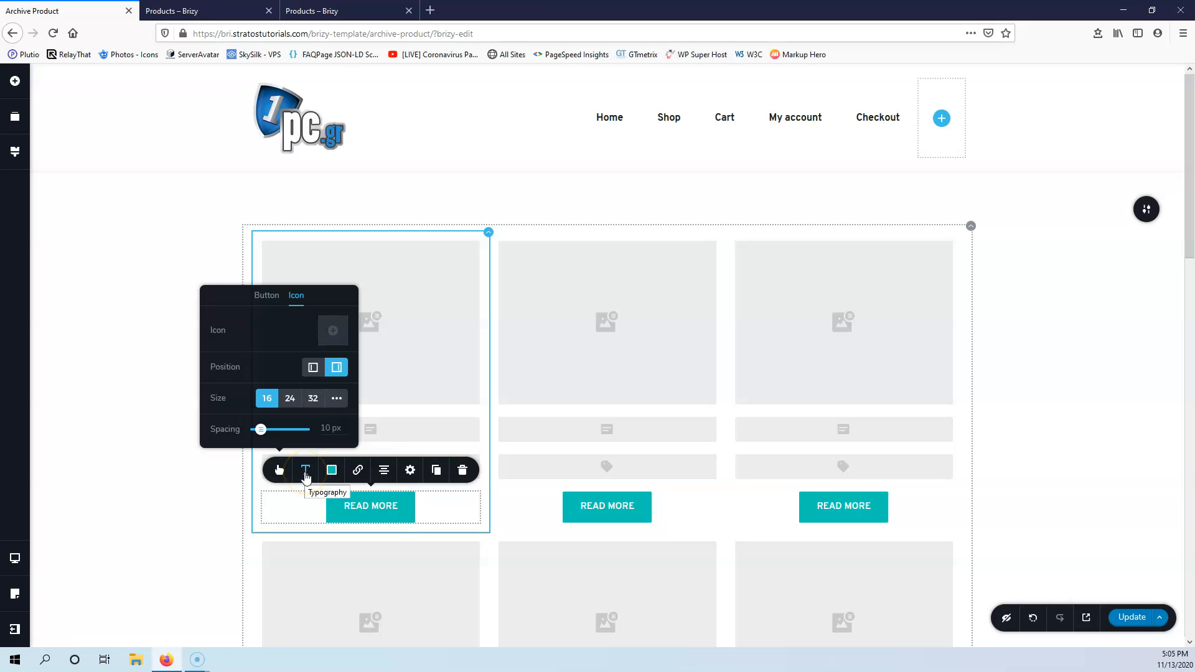
Step: Examine the options of the product title and price elements in the first grid item, comparing them with the live Shop page
click(419, 429)
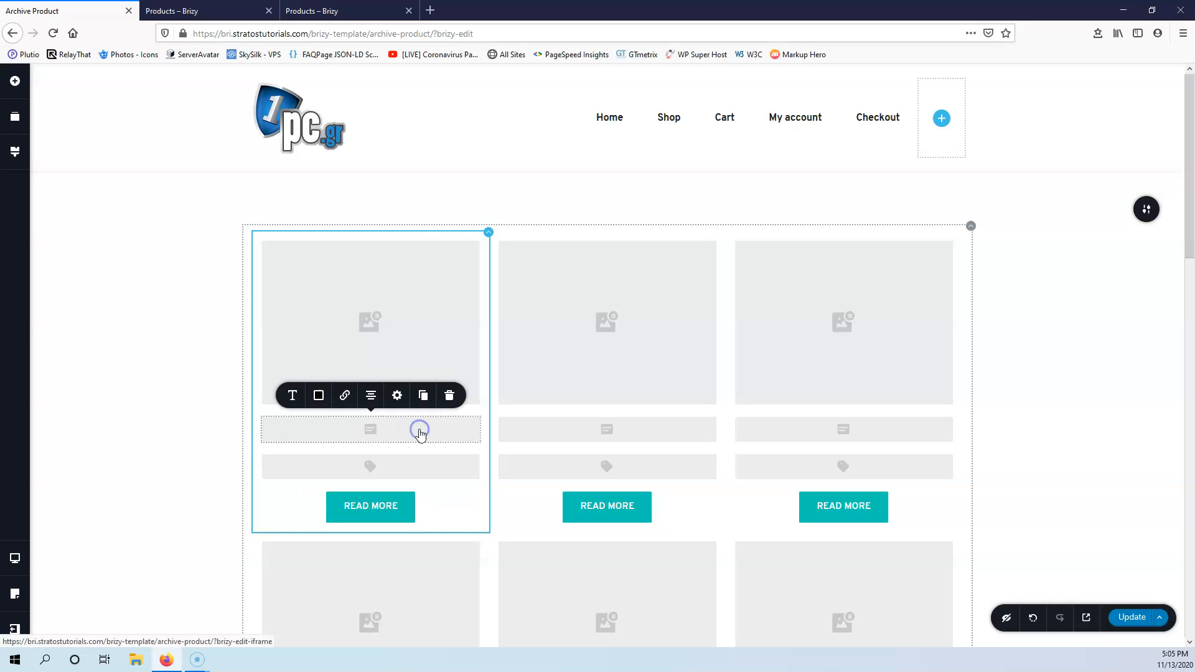
click(186, 12)
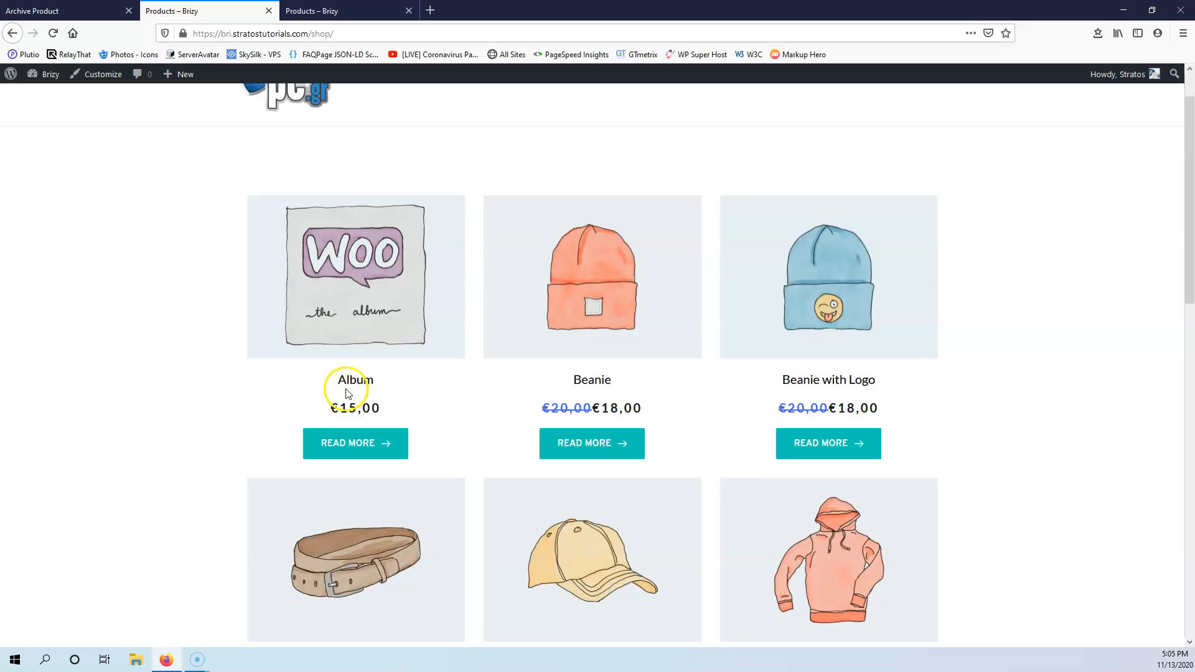
click(94, 11)
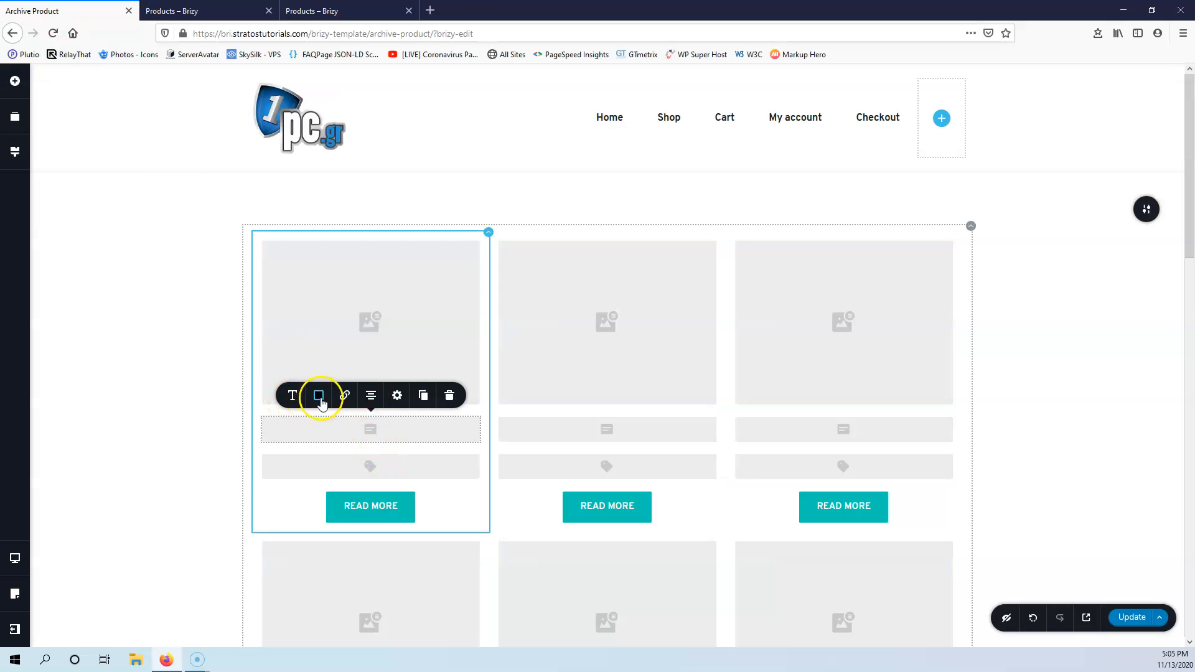
click(372, 465)
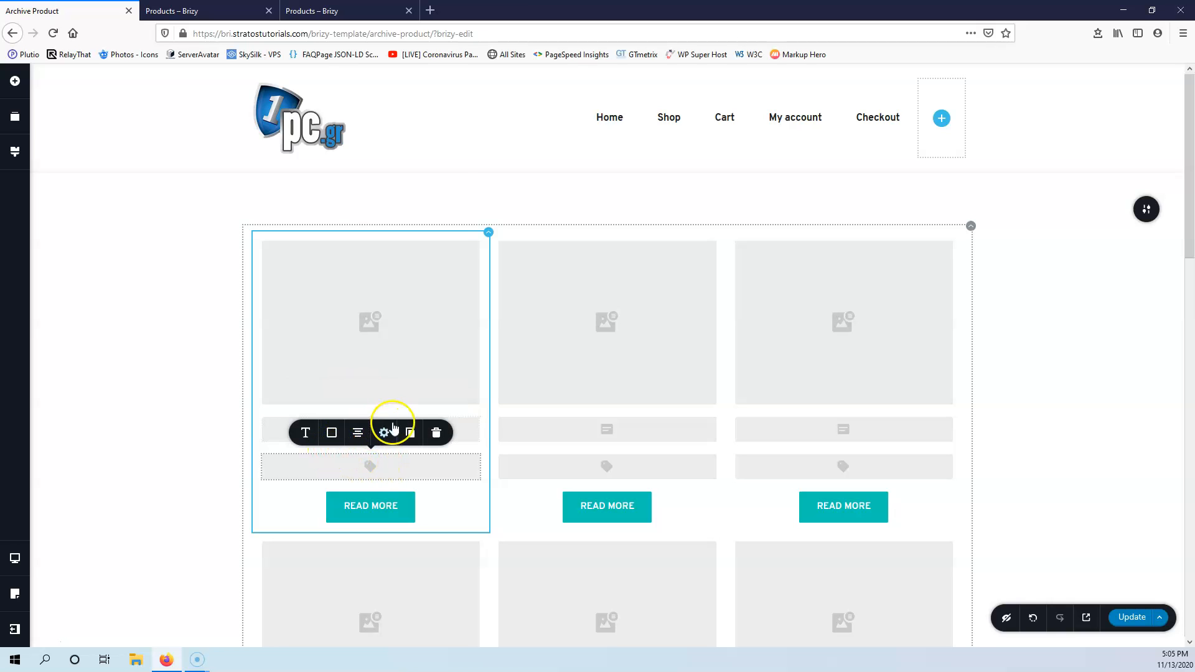
scroll(299, 398, down, 2)
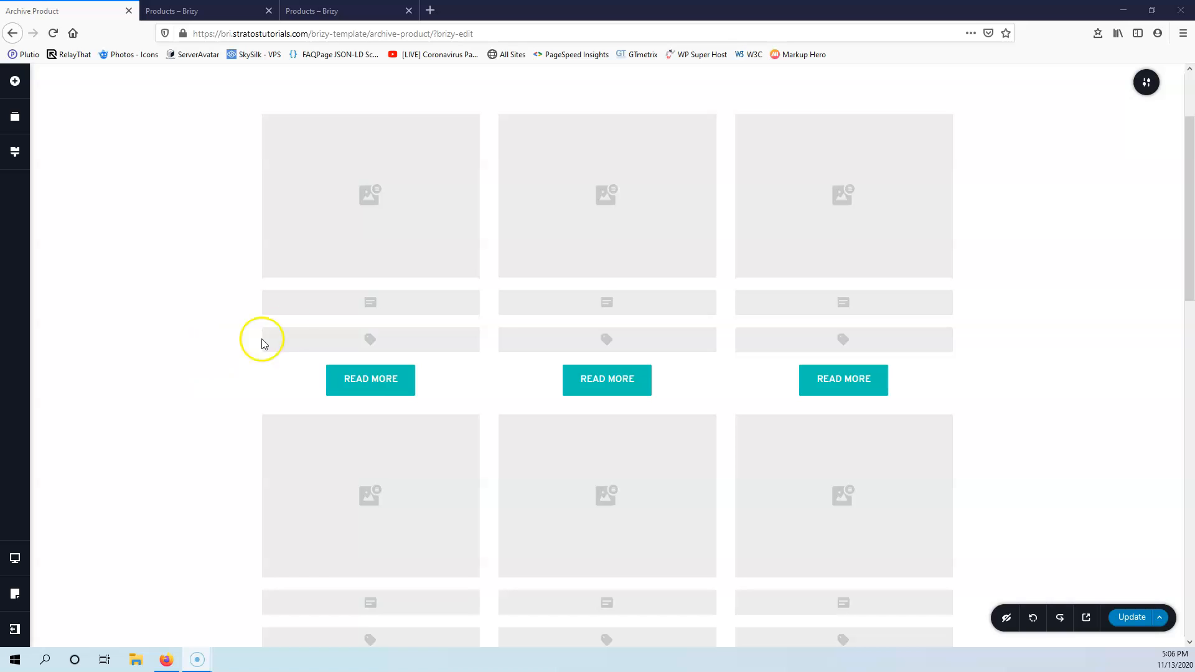
click(350, 340)
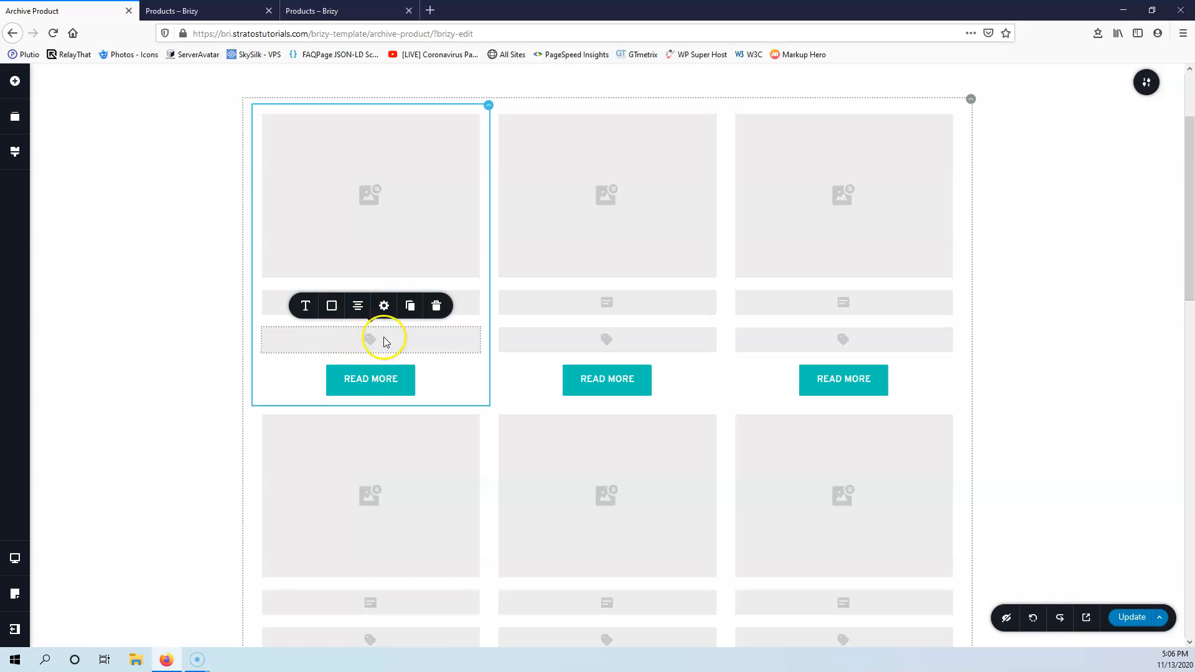
click(384, 306)
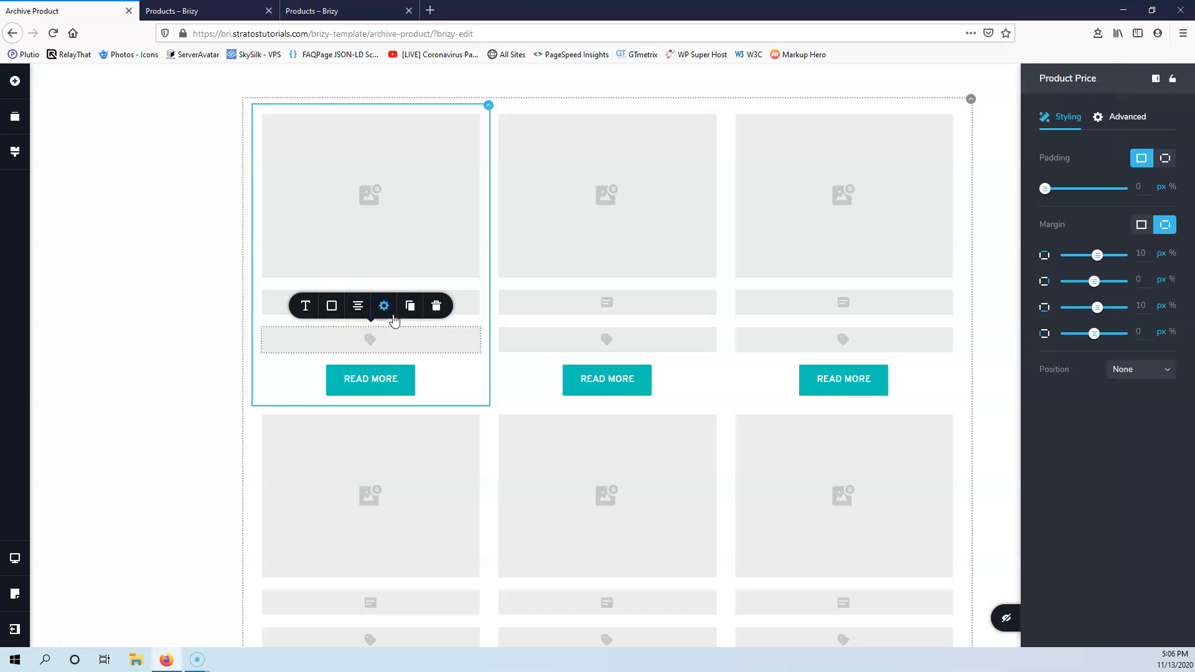
click(1083, 78)
Step: Delete the product price element from the grid item and search the available elements for "pr"
click(436, 307)
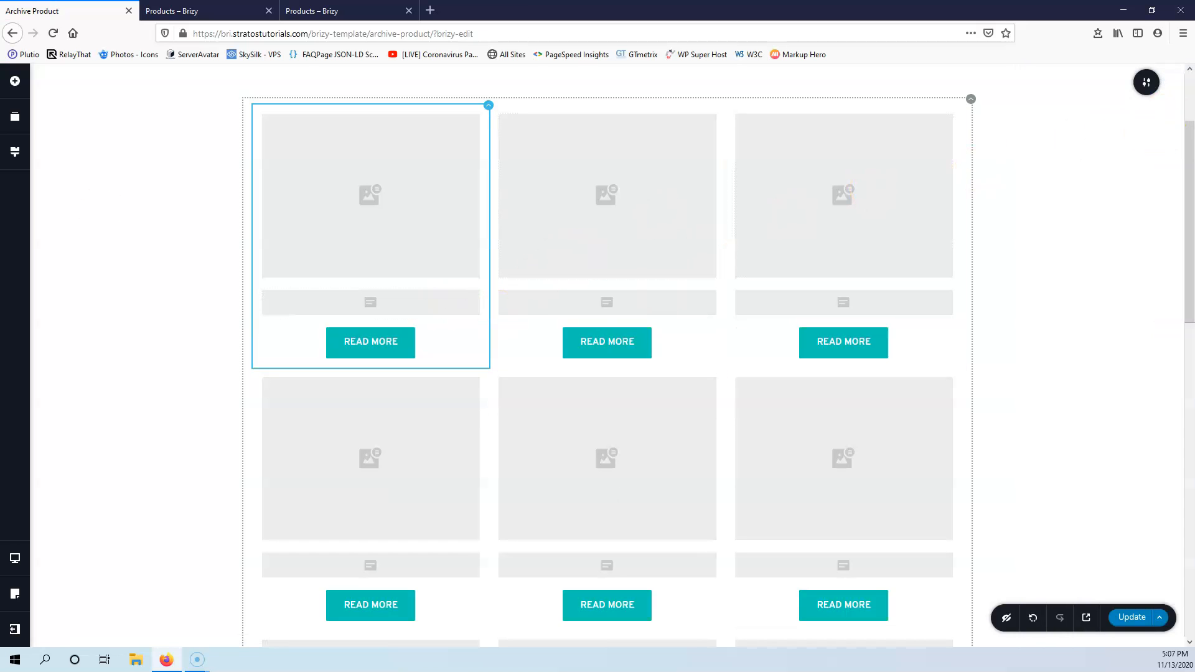
click(15, 81)
click(87, 124)
text(pr)
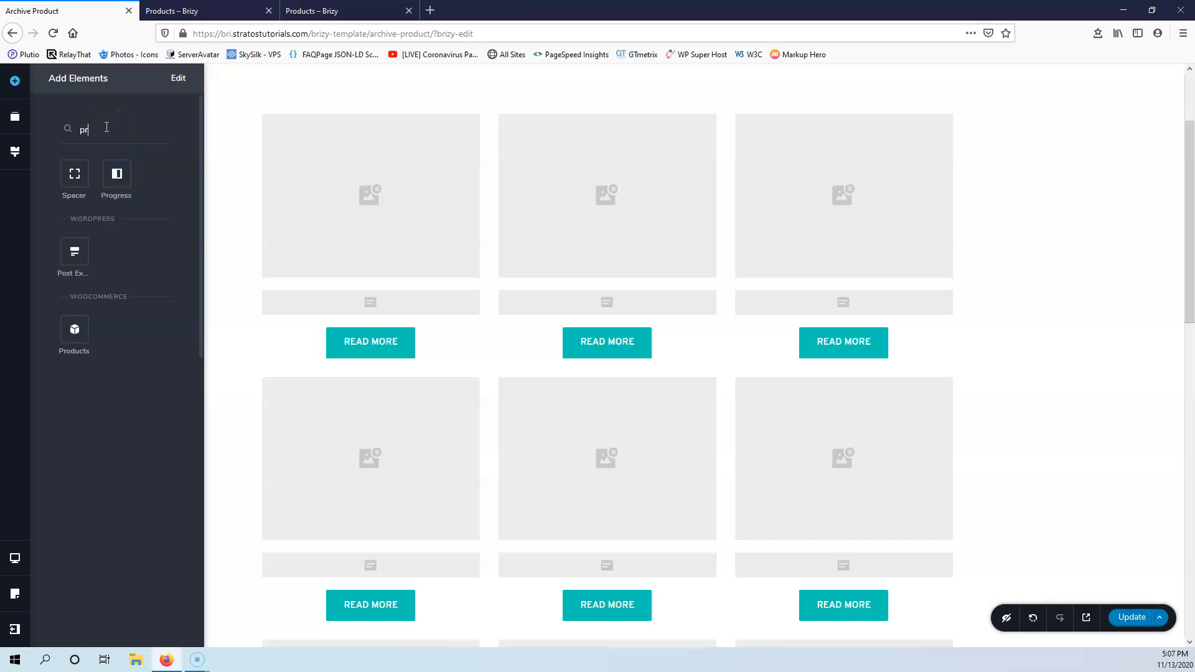
key(BackSpace)
key(BackSpace)
Step: Add a text element below the product title, replace its text with "#" and look through the dynamic content options
drag(74, 252, 373, 320)
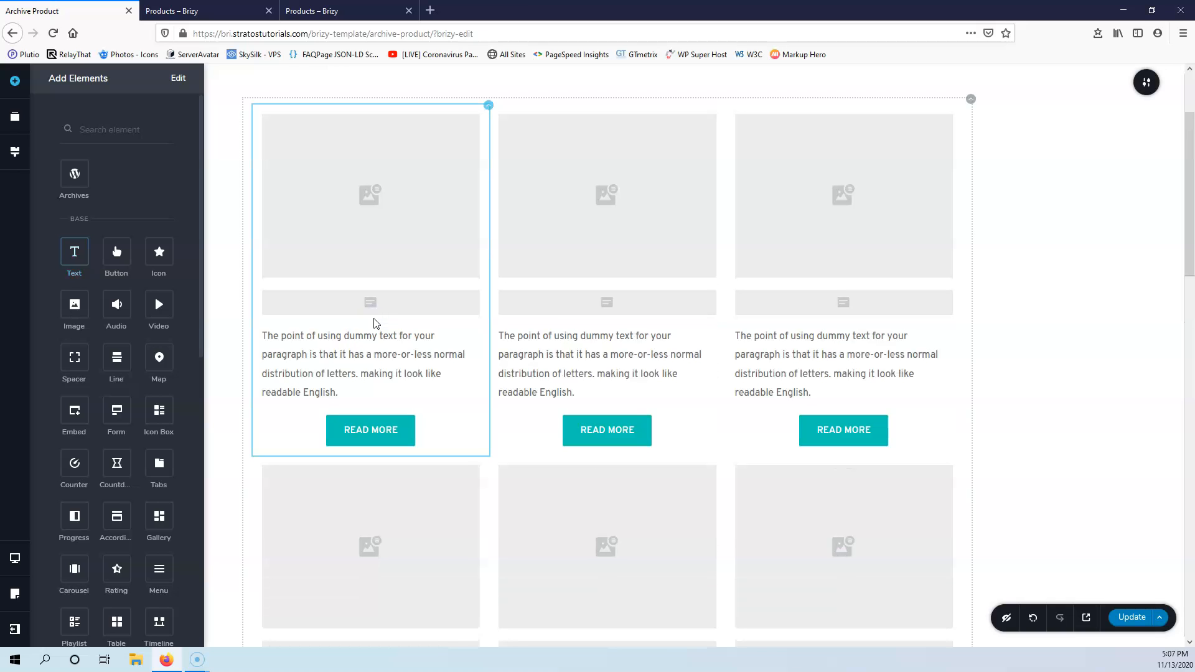
triple_click(332, 346)
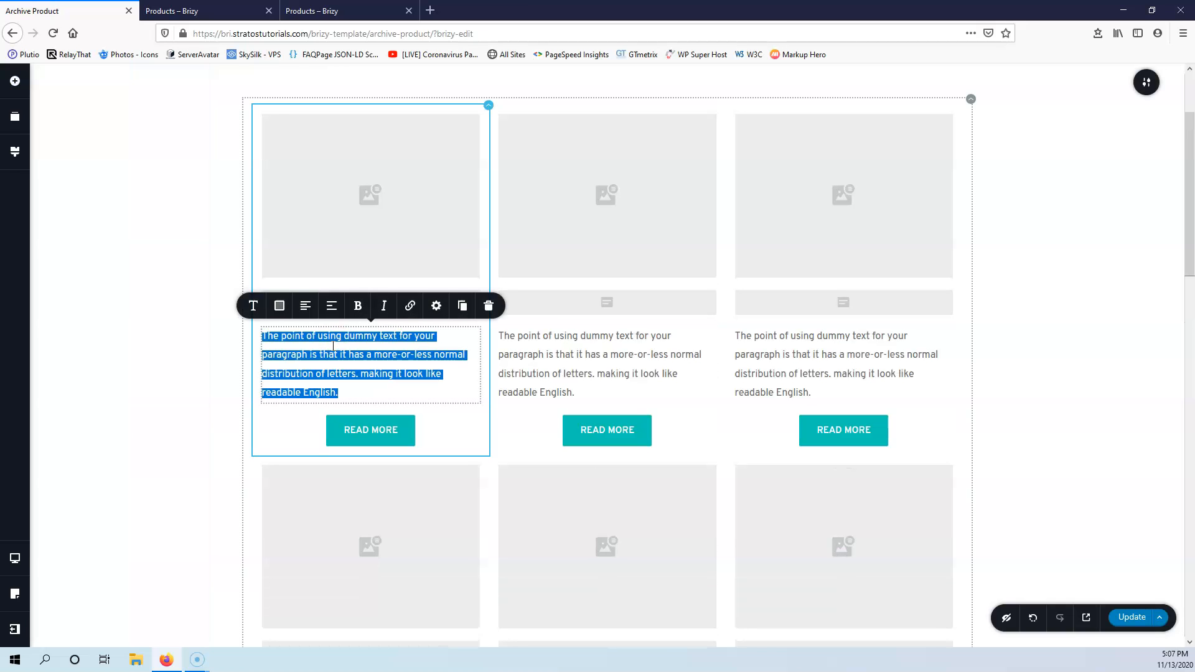
text(#)
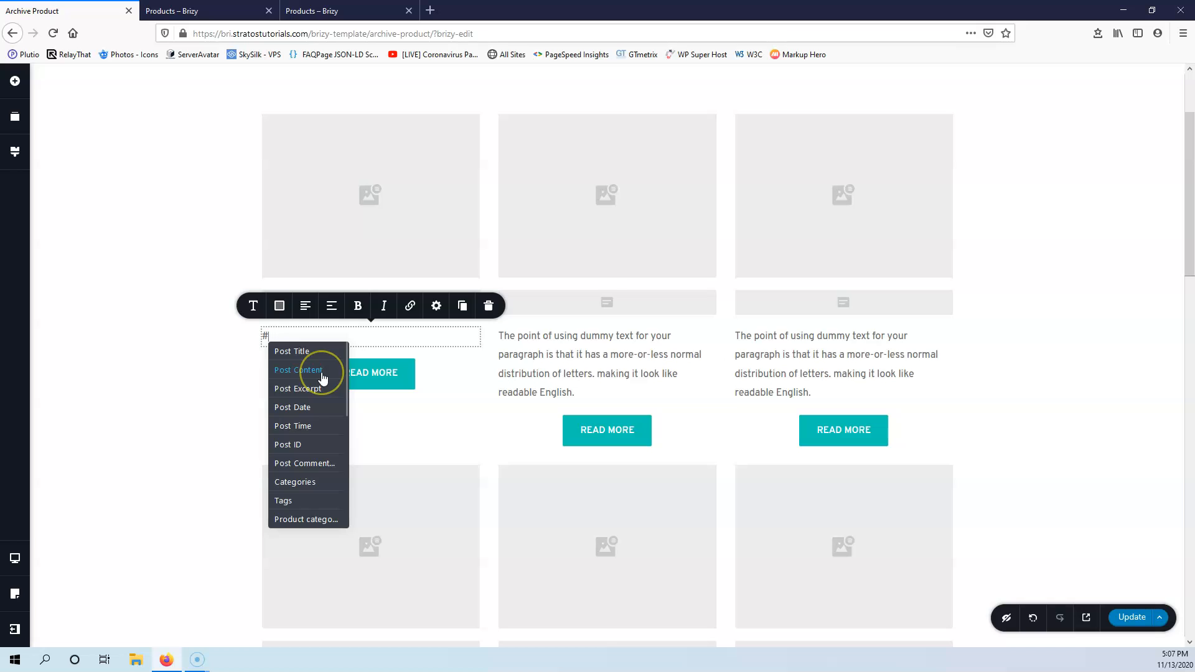
scroll(323, 379, down, 3)
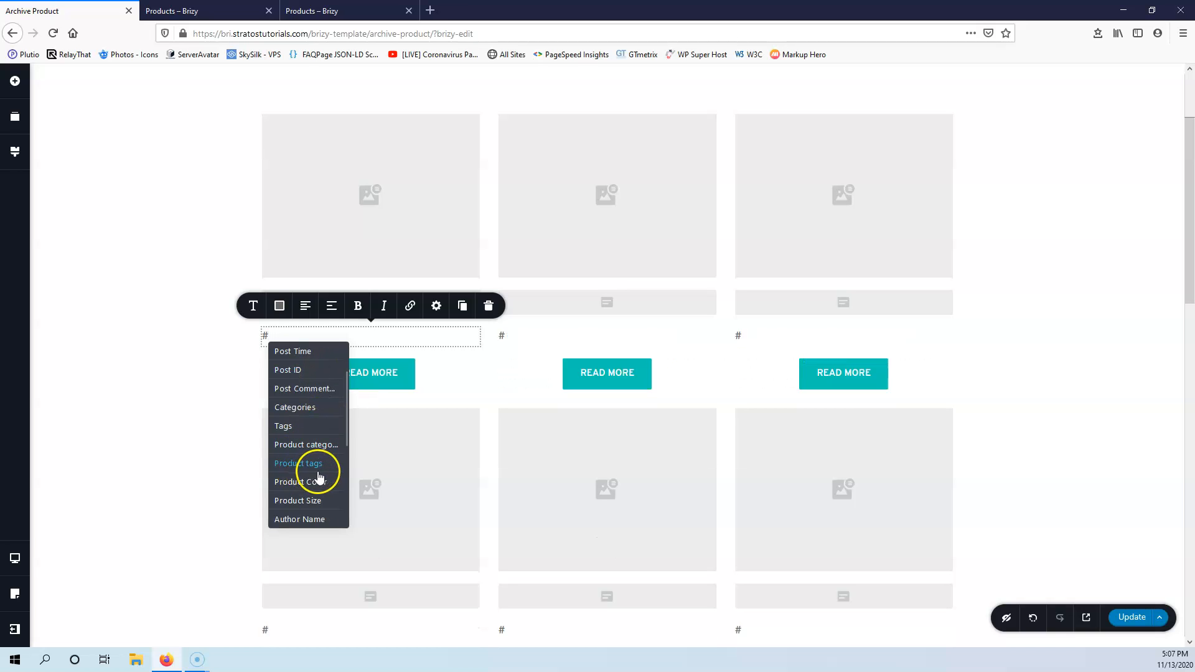
scroll(325, 467, down, 1)
scroll(296, 479, down, 4)
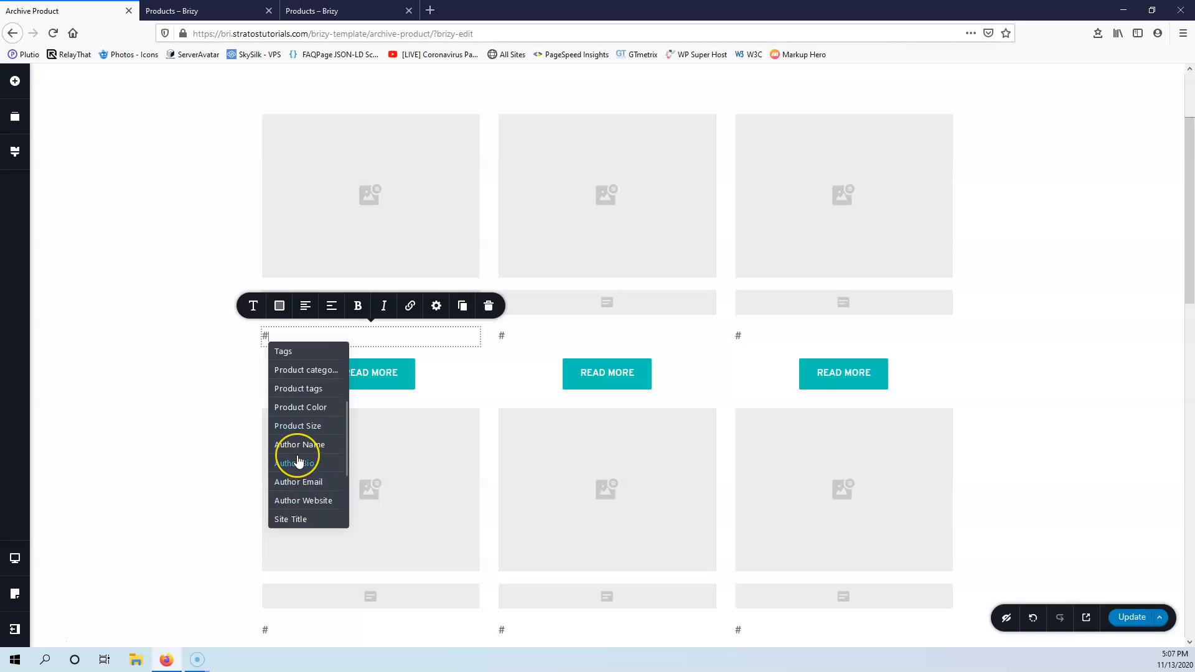
scroll(298, 462, down, 1)
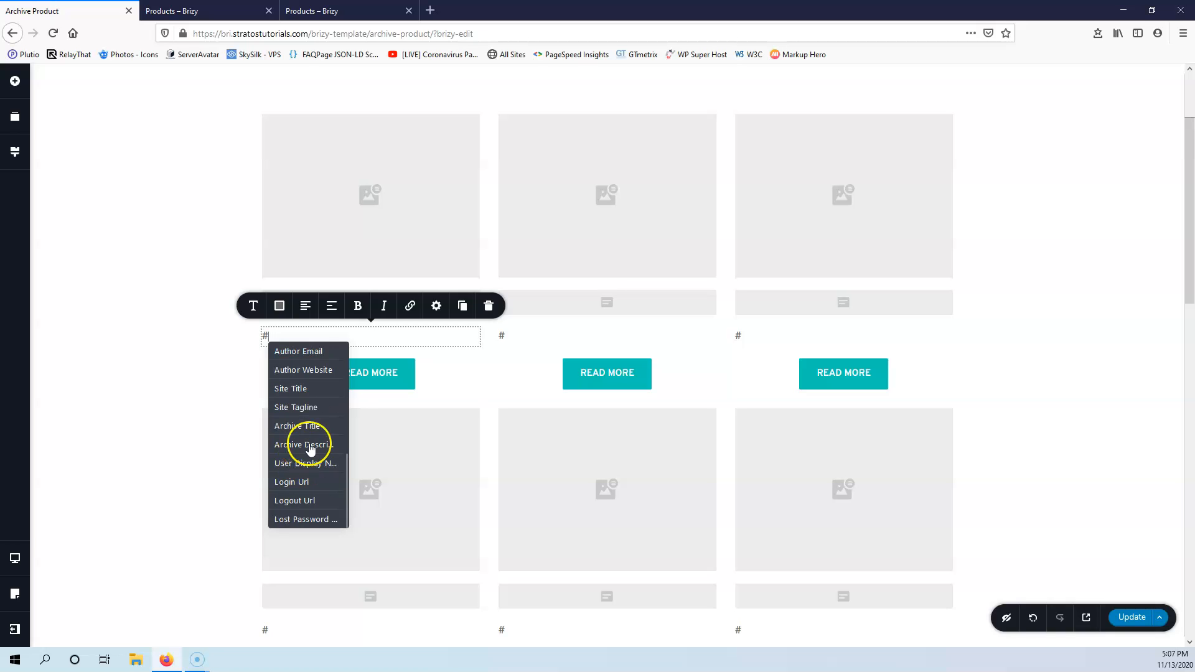
click(213, 368)
click(197, 353)
click(272, 342)
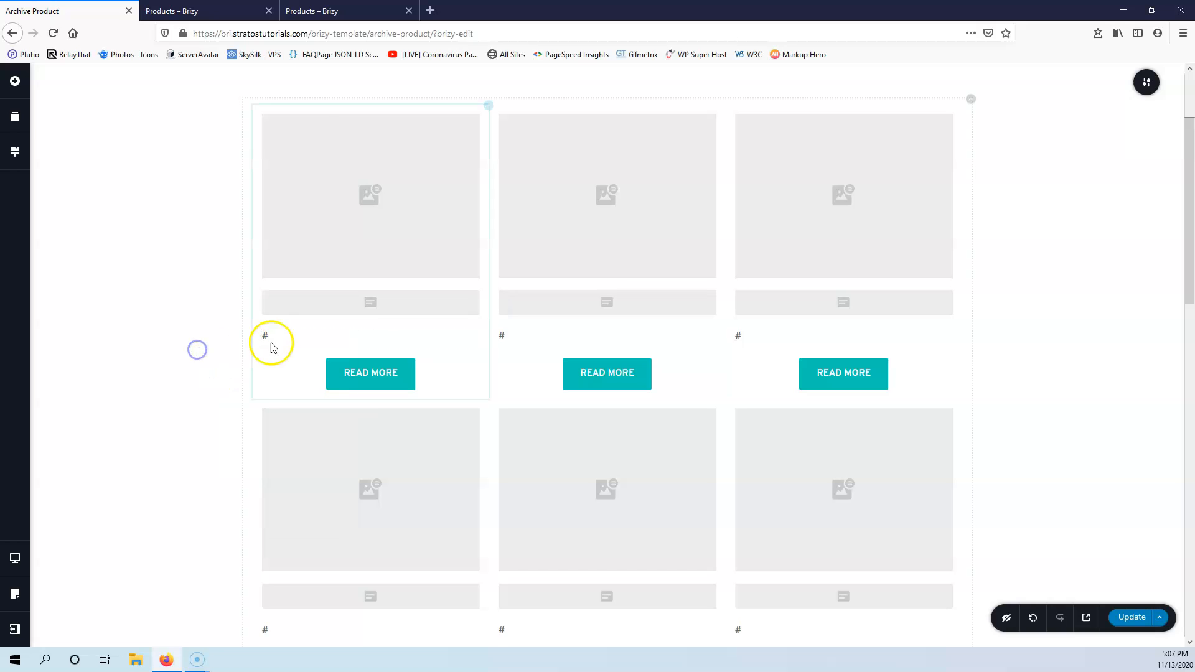
click(330, 352)
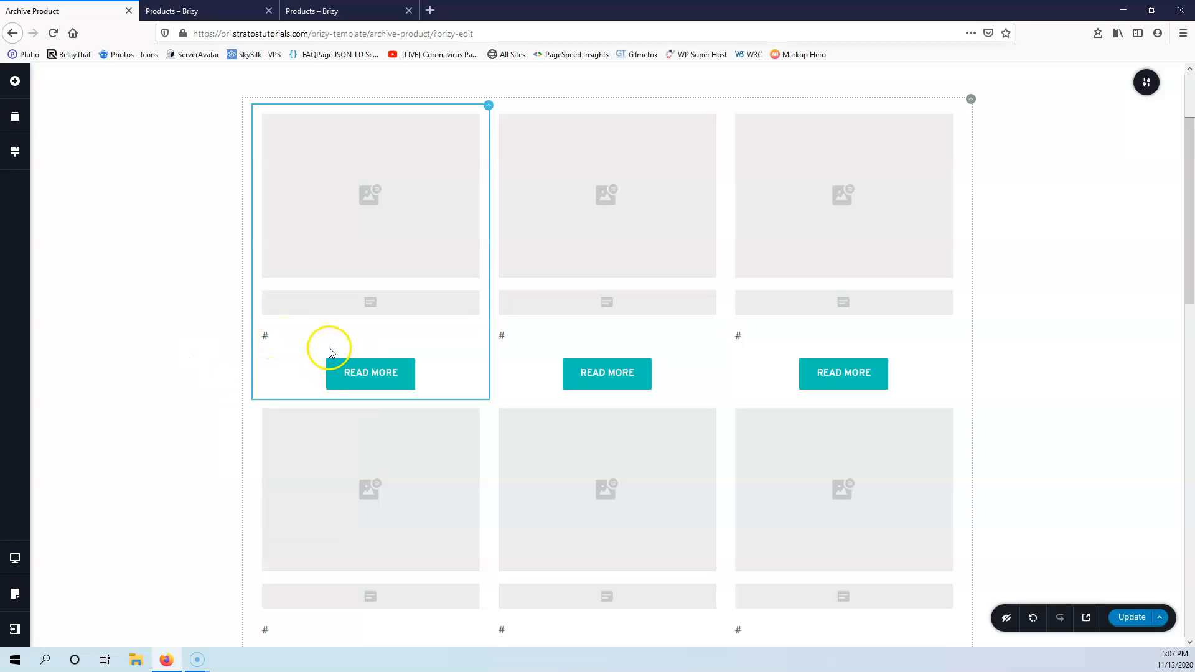
Step: Undo the "#" text edit, the added text element and the price element's deletion
click(1033, 618)
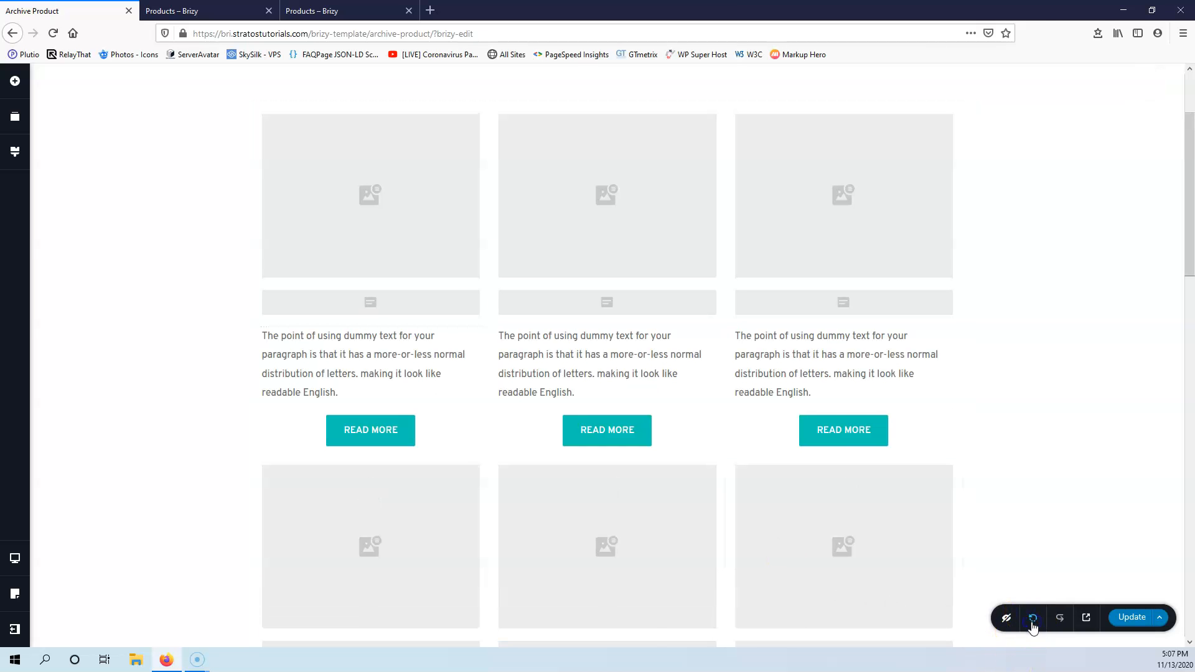
click(1032, 618)
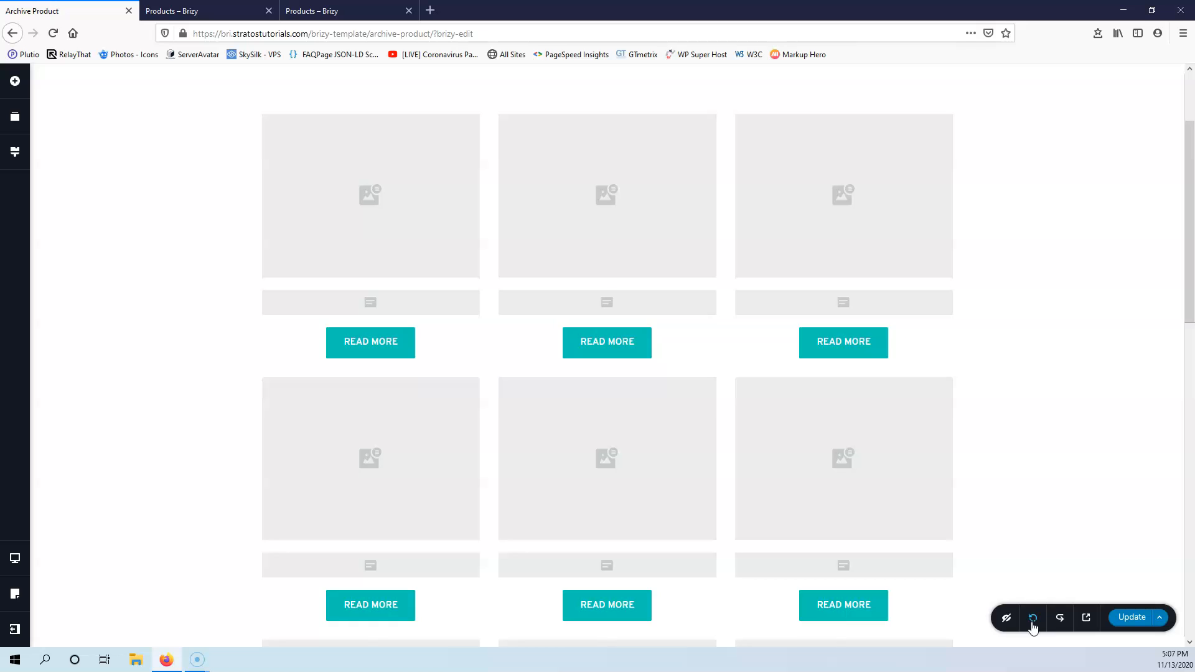
click(1032, 618)
Step: Update the Product Archive template with the icon-free Read More buttons
click(1139, 620)
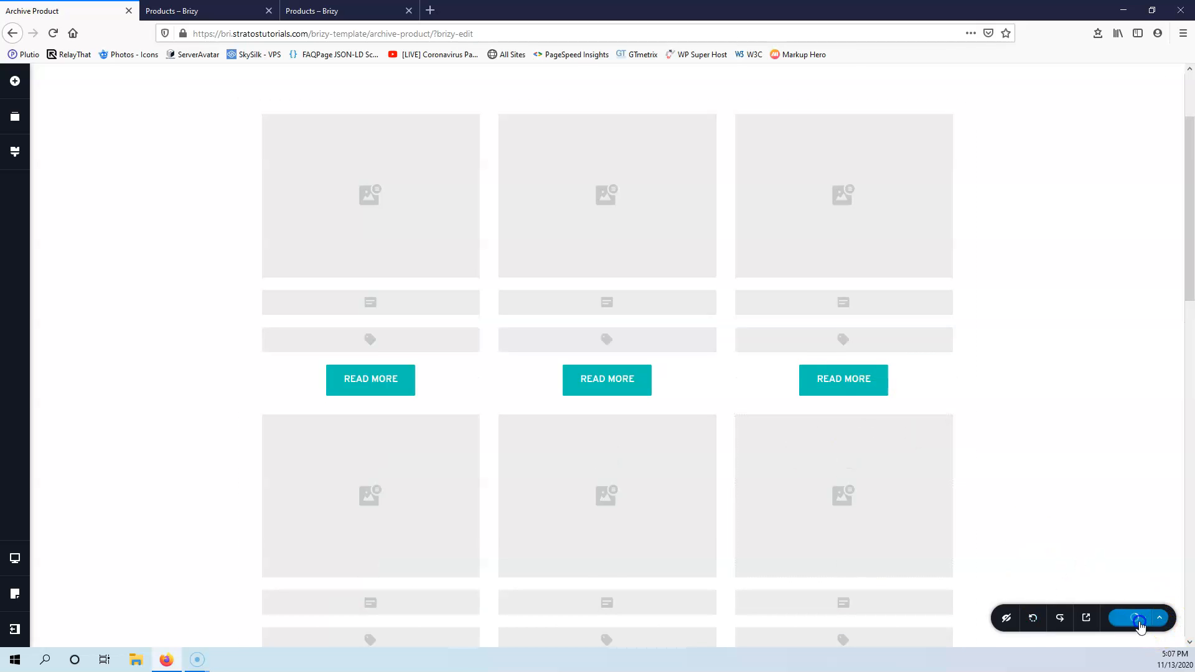
click(1060, 536)
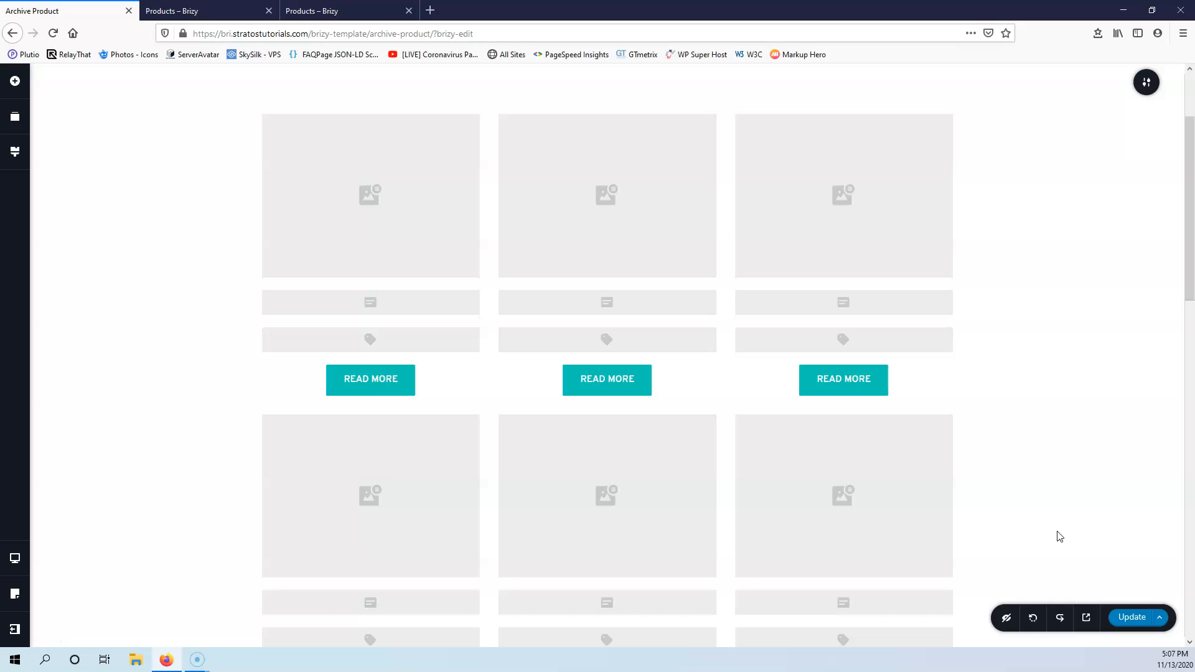
right_click(1060, 536)
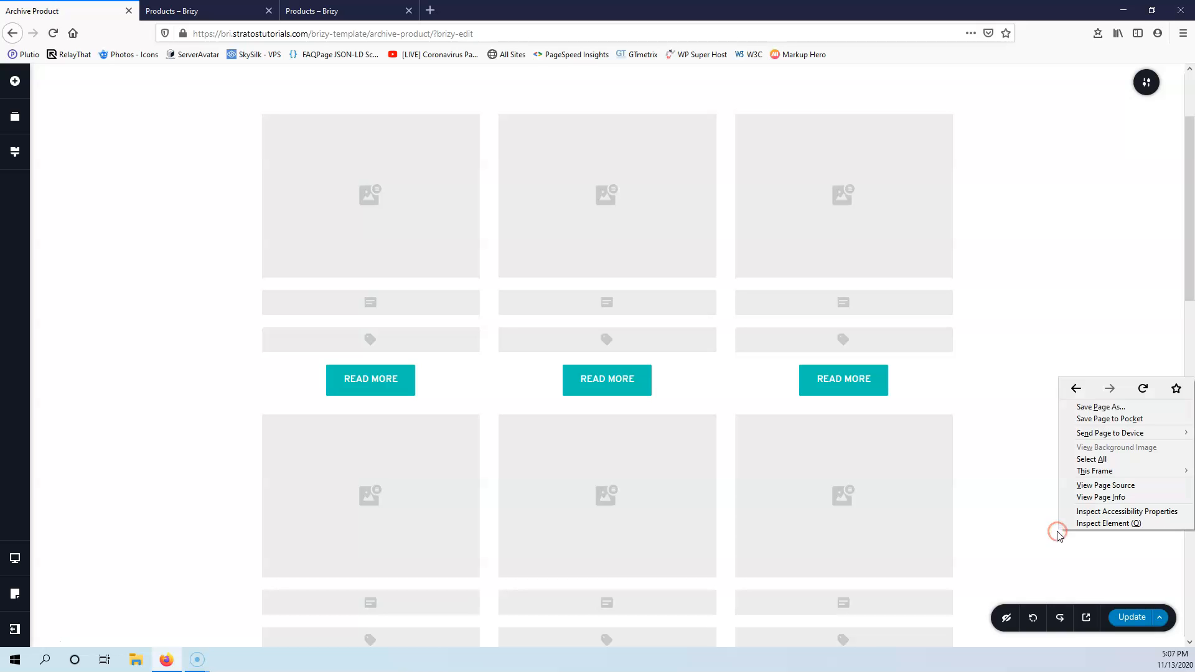
click(1014, 505)
click(758, 385)
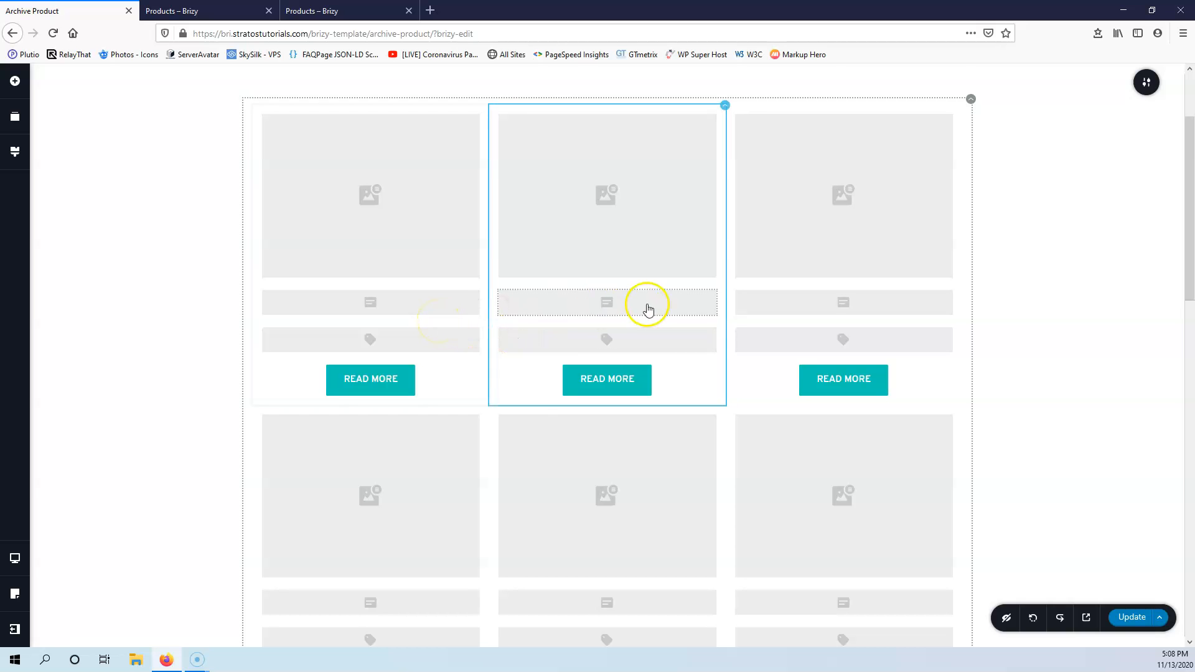
scroll(646, 307, up, 3)
Step: Review the available elements down to the WooCommerce group and compare them with the live Shop page's product grid
click(252, 10)
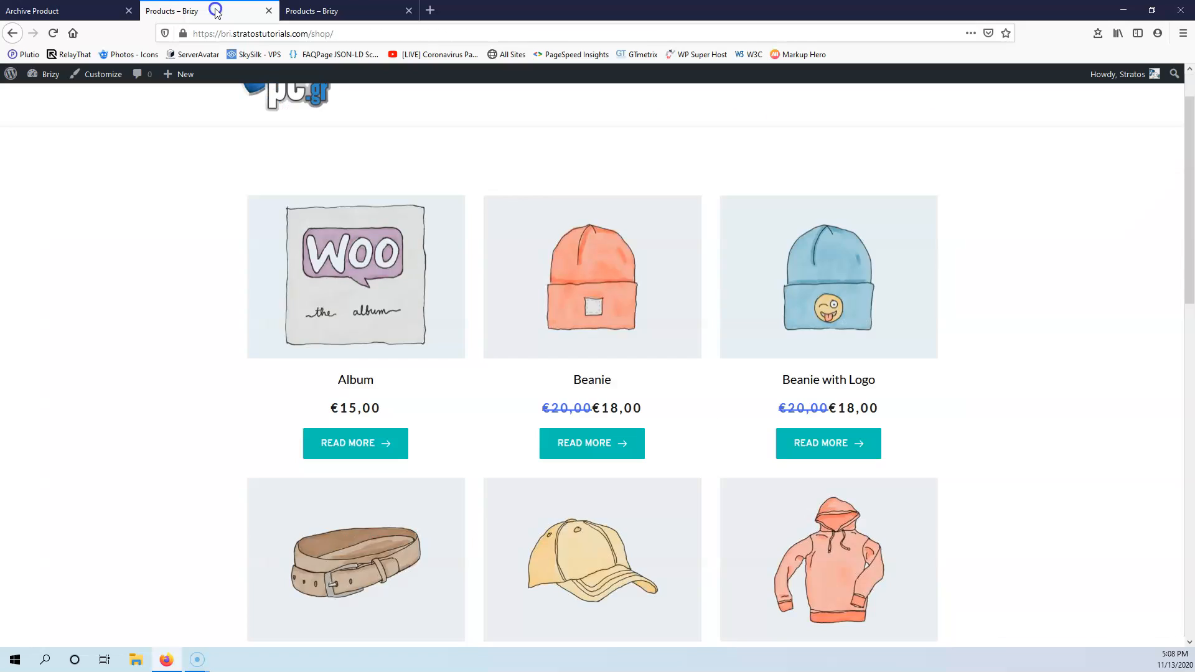
click(75, 11)
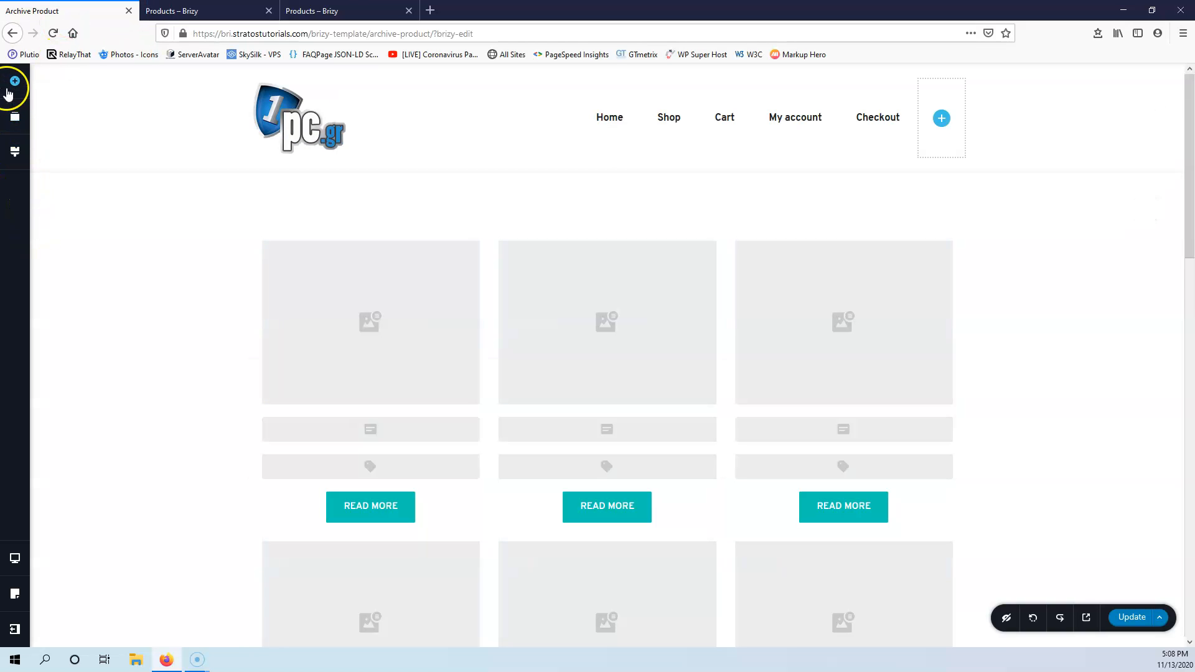
click(14, 87)
scroll(118, 392, down, 8)
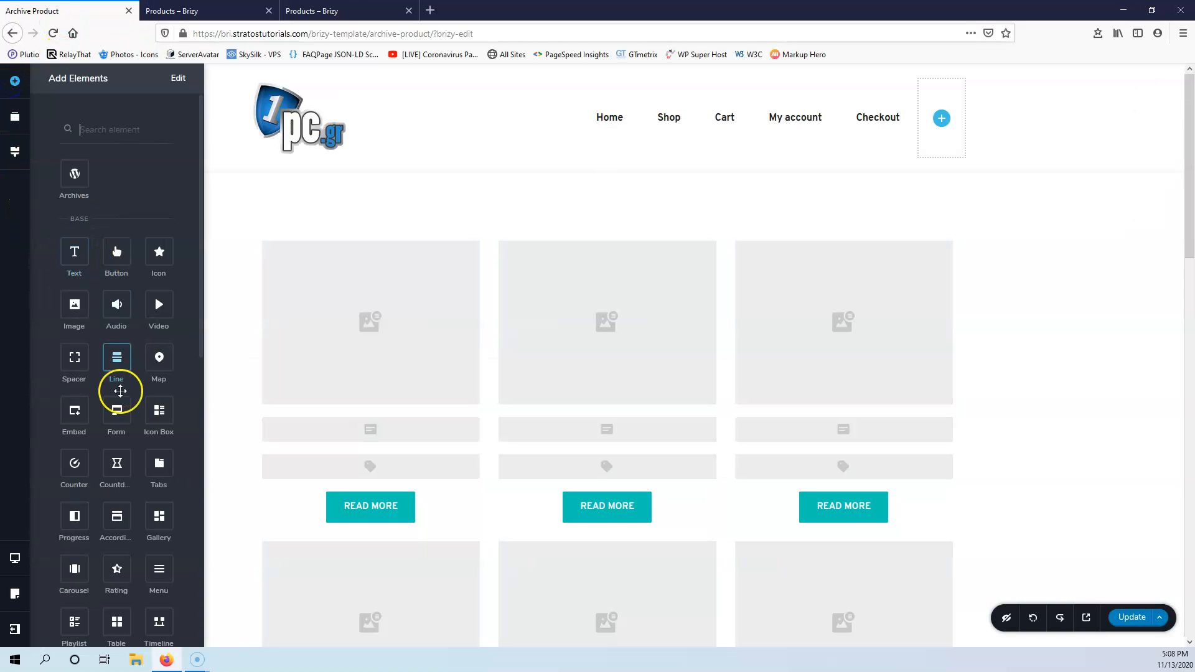
drag(120, 391, 840, 355)
click(216, 5)
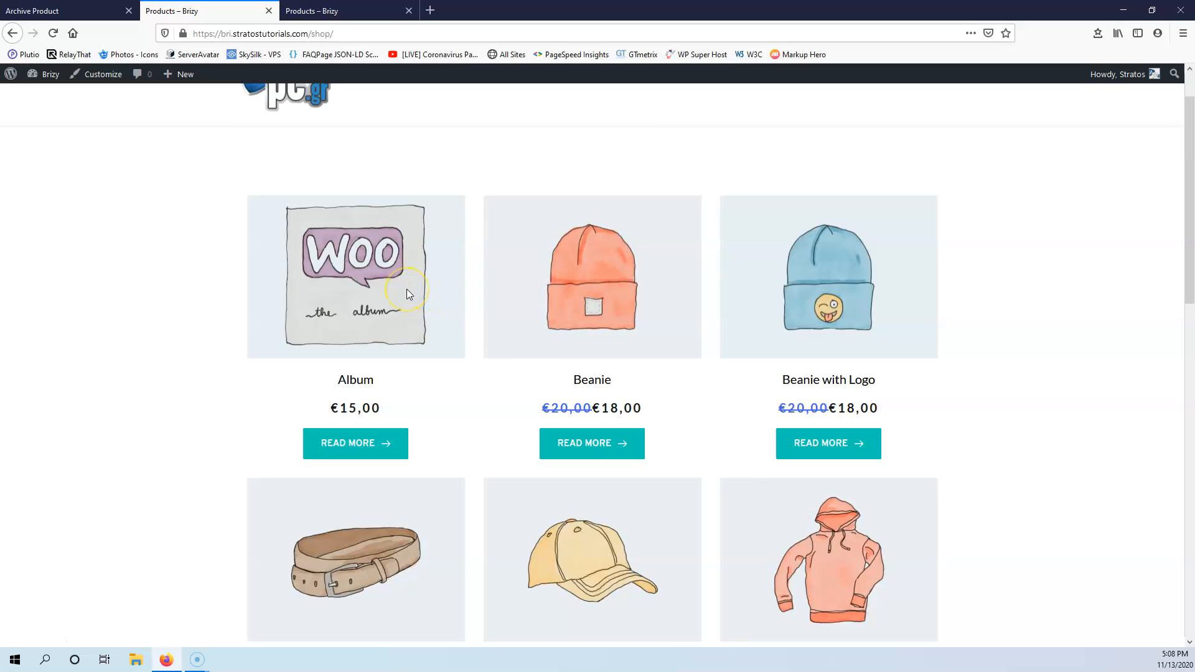
click(97, 11)
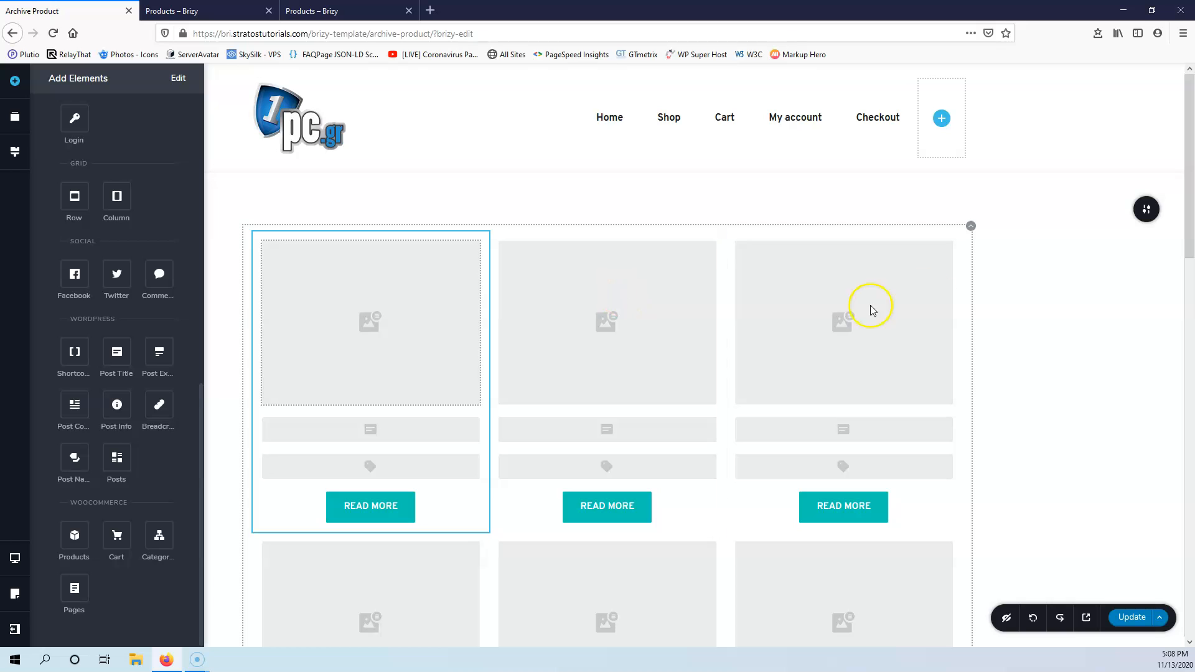
Step: Update the template again and reload the live Shop page
click(1133, 620)
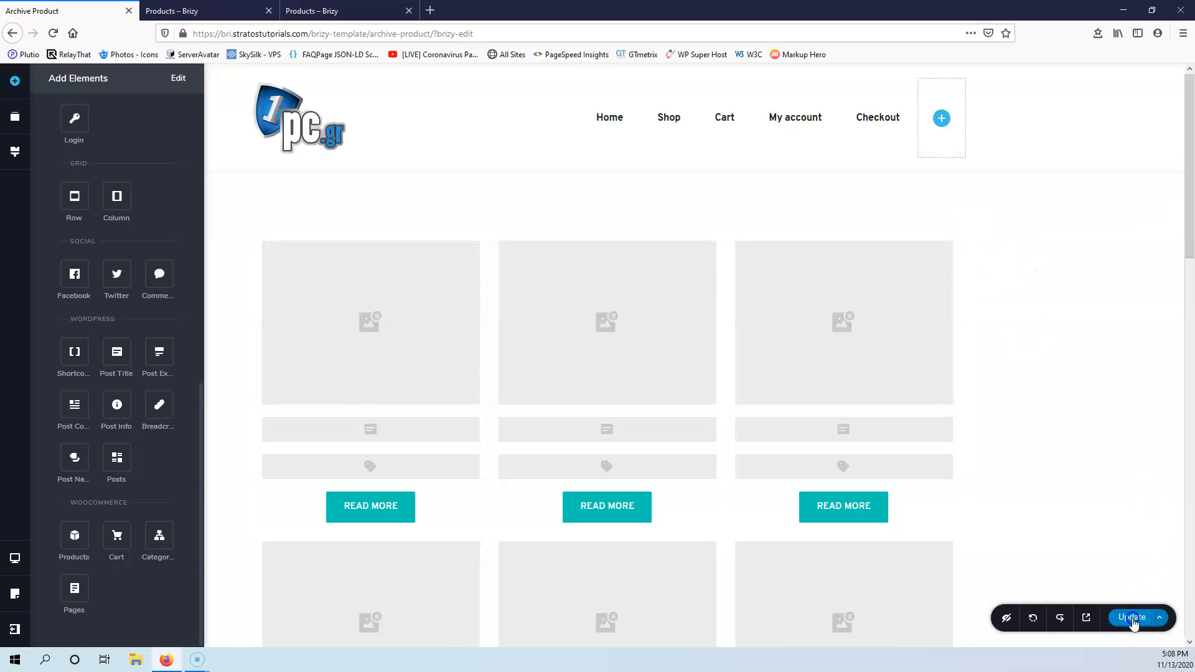
click(215, 11)
click(53, 33)
Step: Open the Hoodie product's page from the Shop grid in a new browser tab
click(338, 220)
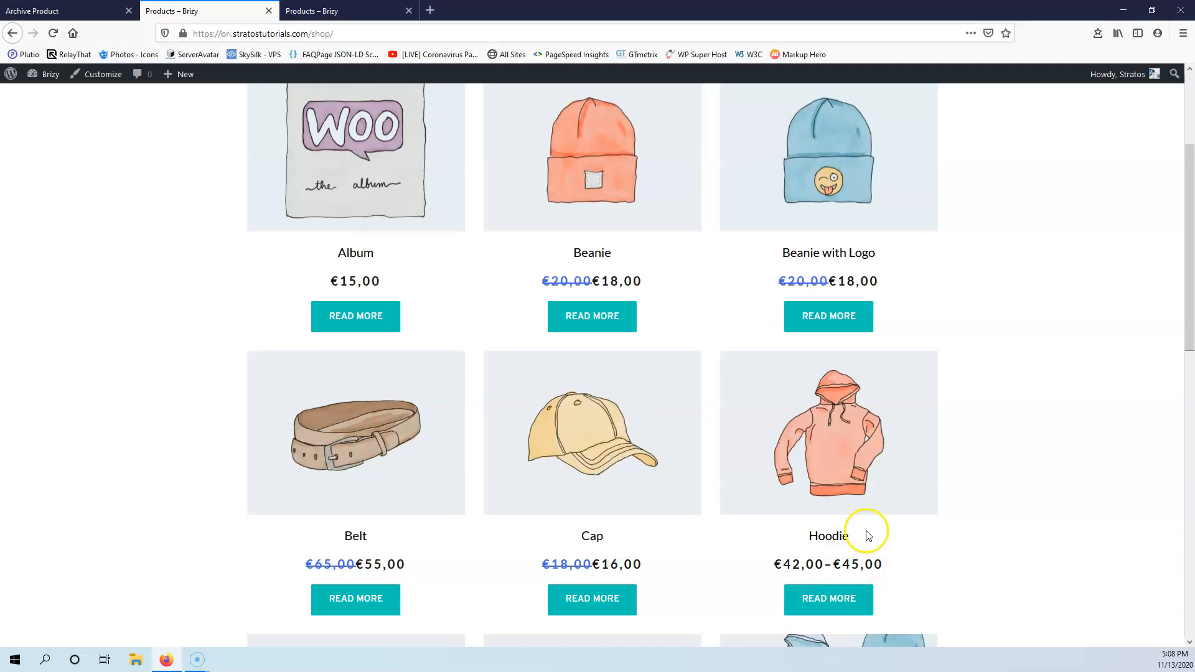
middle_click(835, 602)
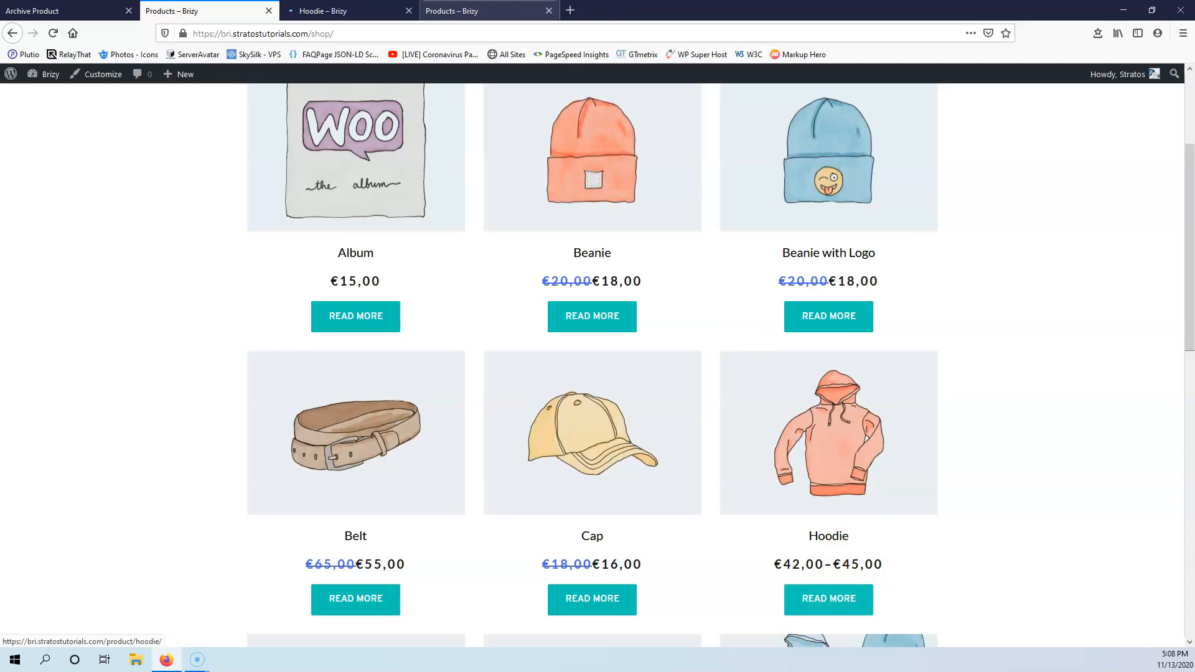
Step: Open the Hoodie product page in another browser tab and close both Products tabs
middle_click(833, 599)
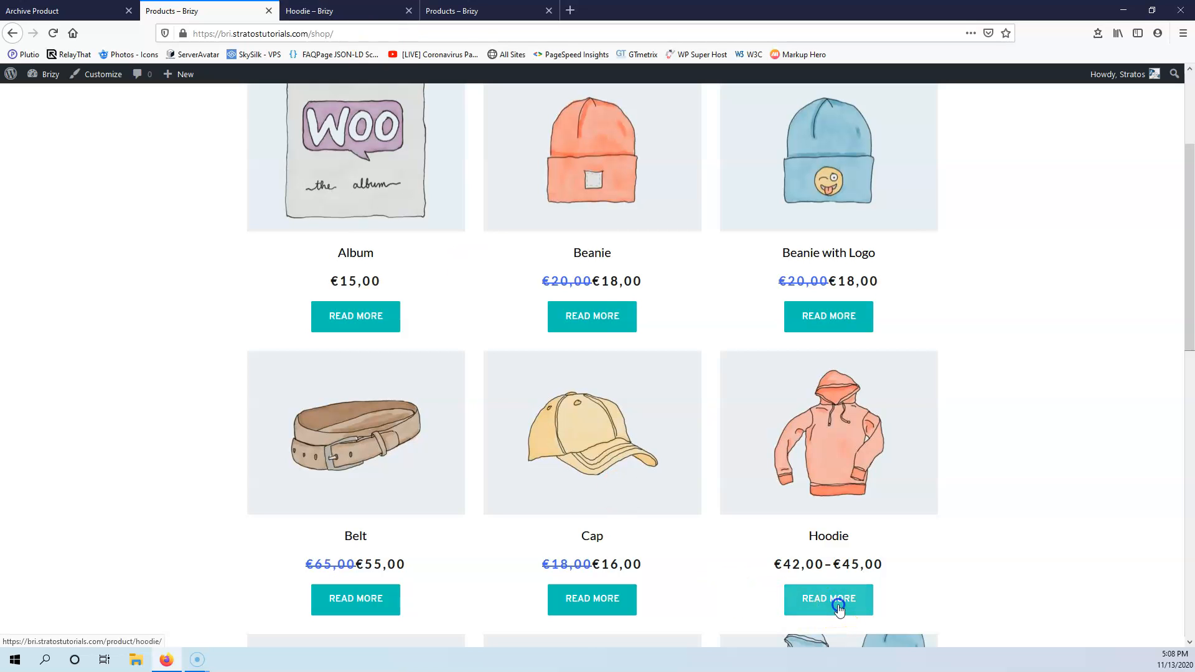
click(269, 11)
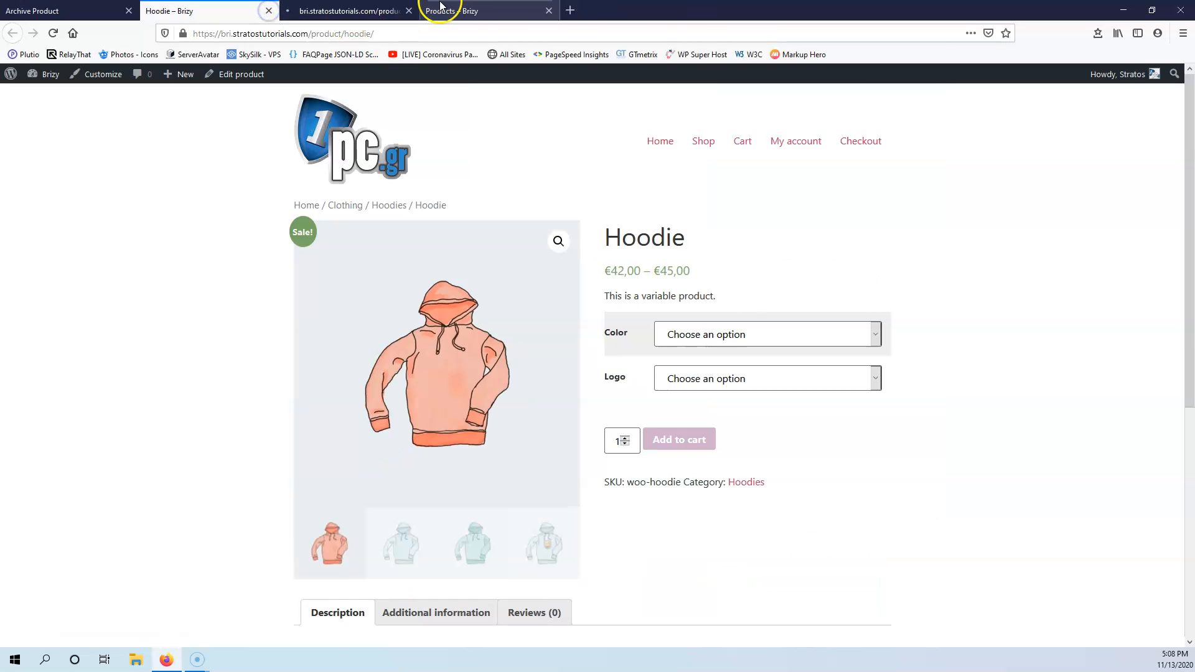
click(479, 11)
click(549, 12)
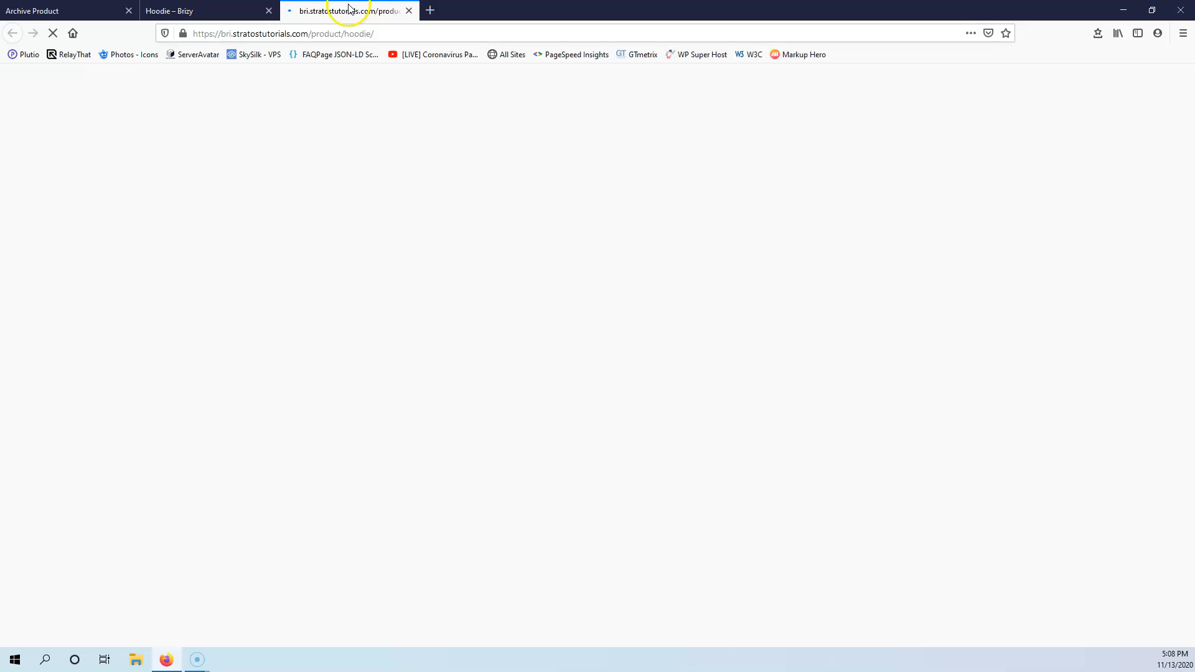
Step: Leave the Archive Product template's editor for the WordPress dashboard and open the list of Brizy templates
click(96, 11)
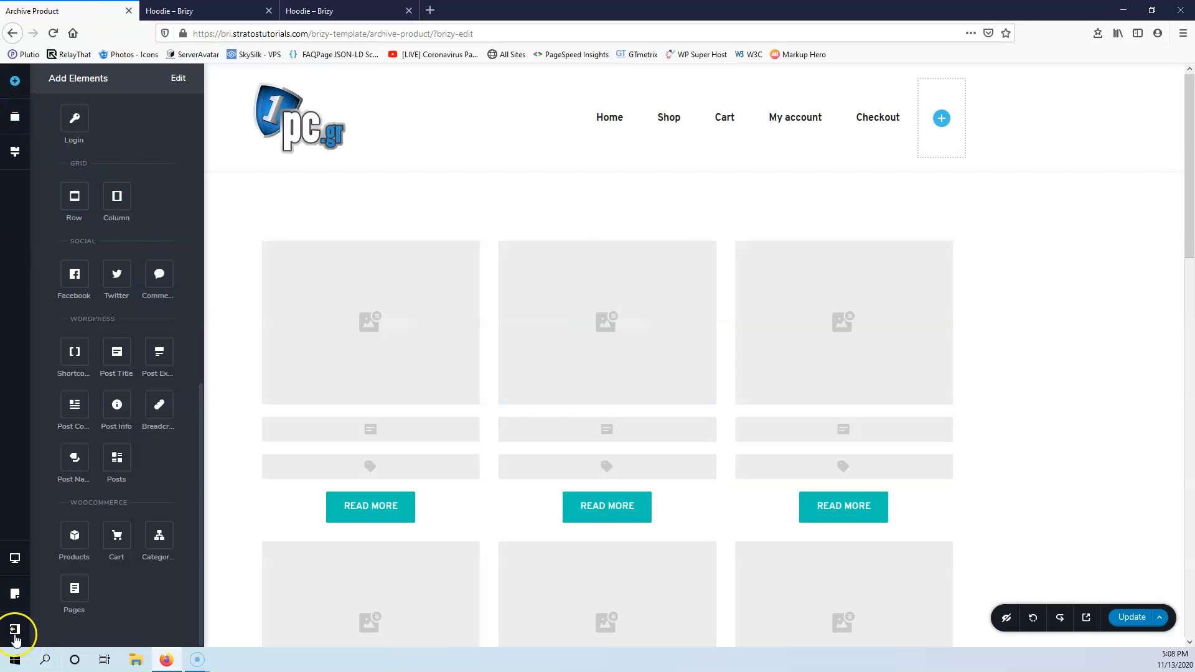
click(15, 634)
click(98, 633)
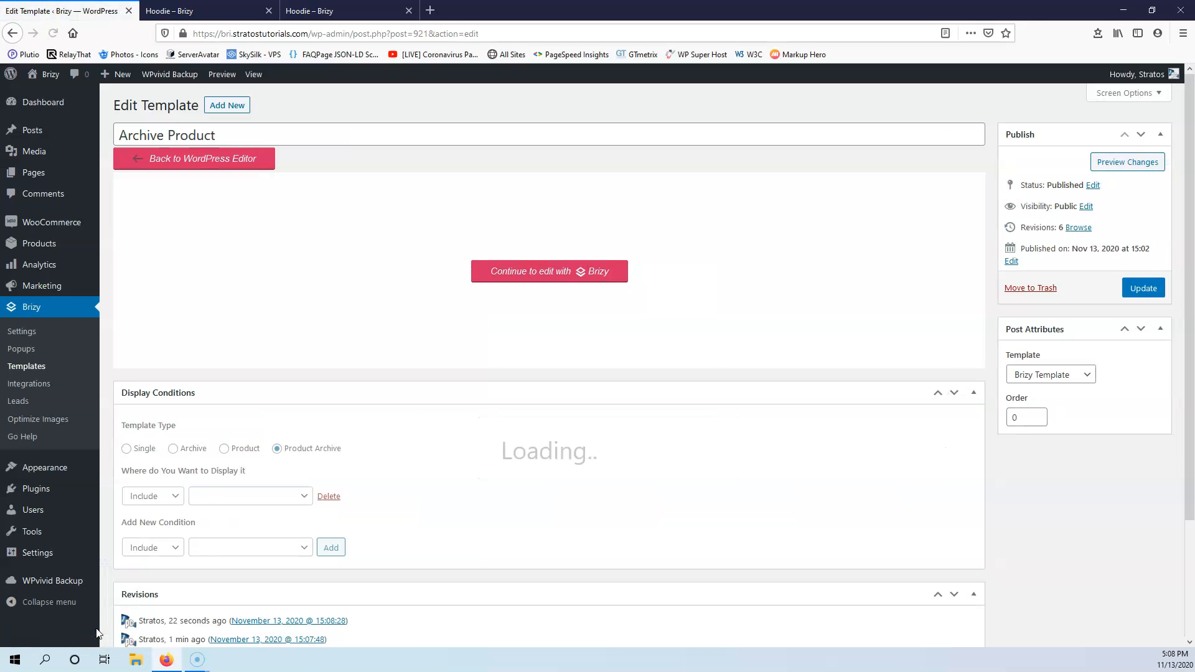
click(23, 368)
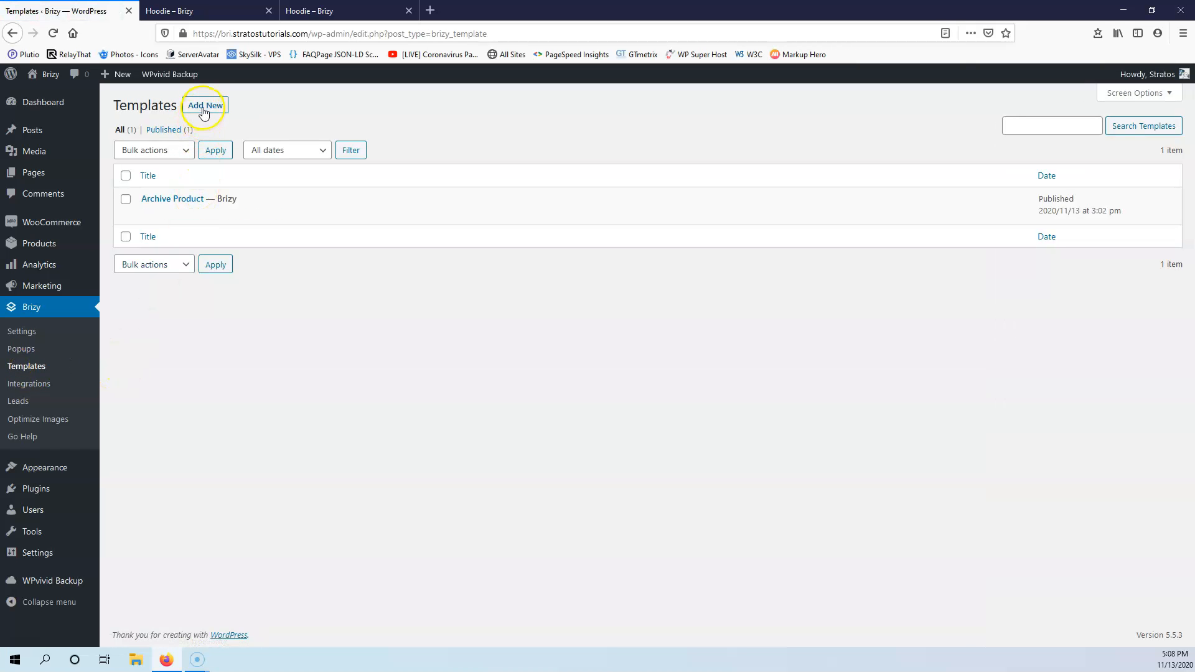
Step: Create and publish a template titled "Single Product" of type Product, with a condition to include all Products
click(204, 109)
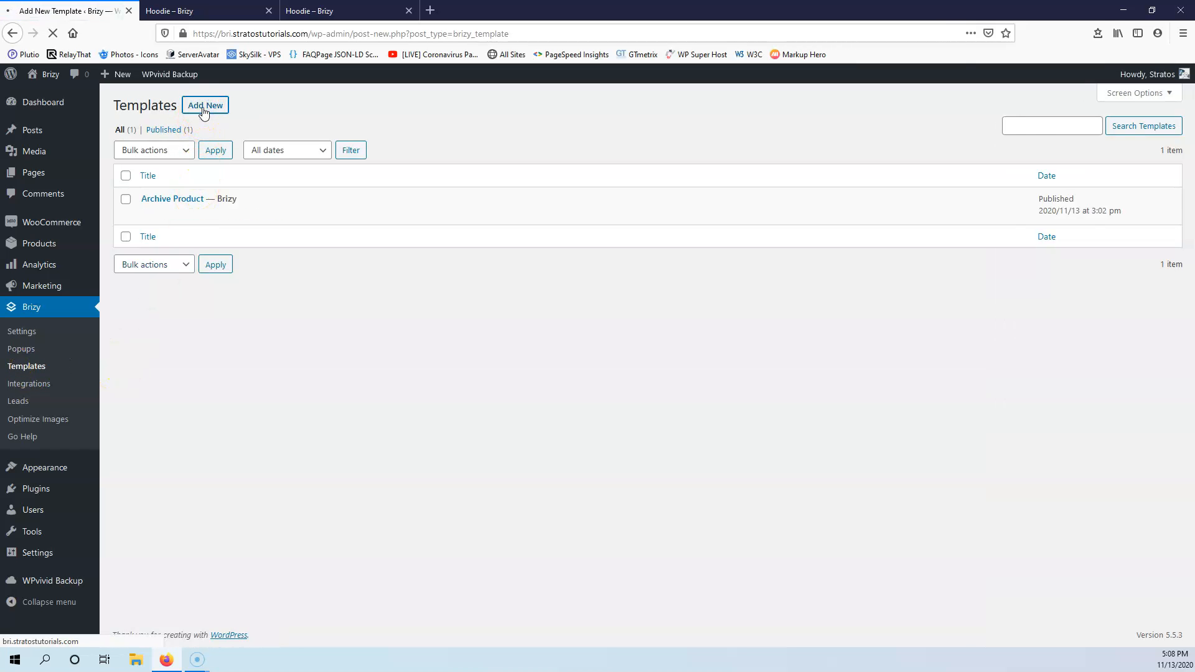
text(Single Product)
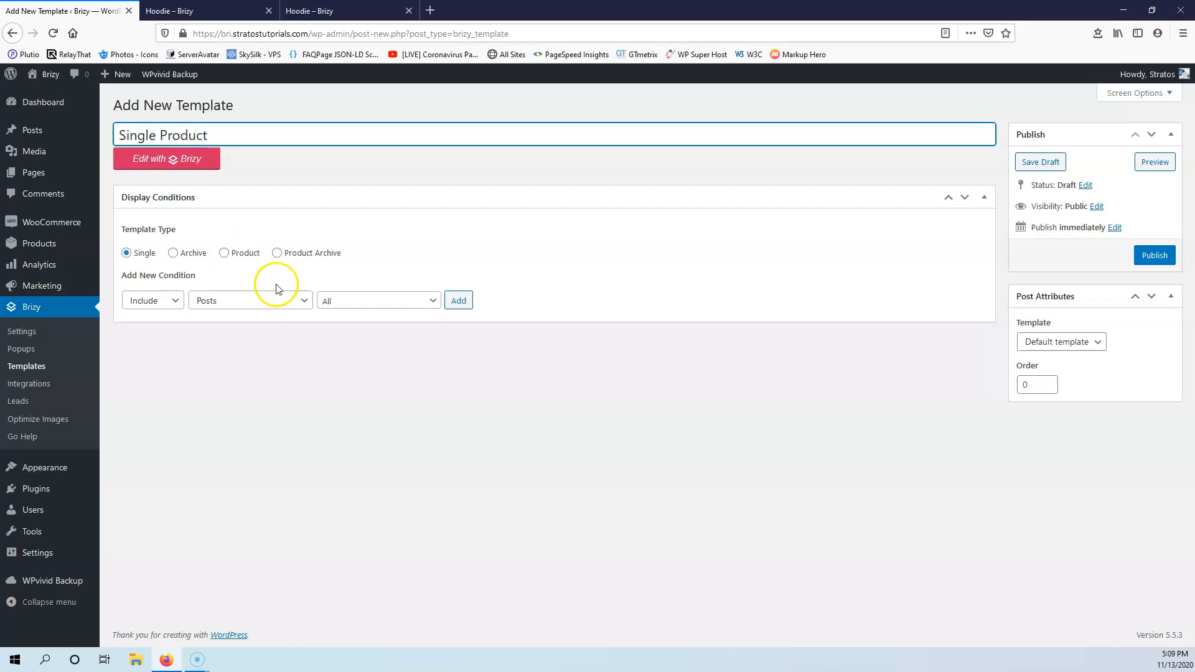
click(224, 253)
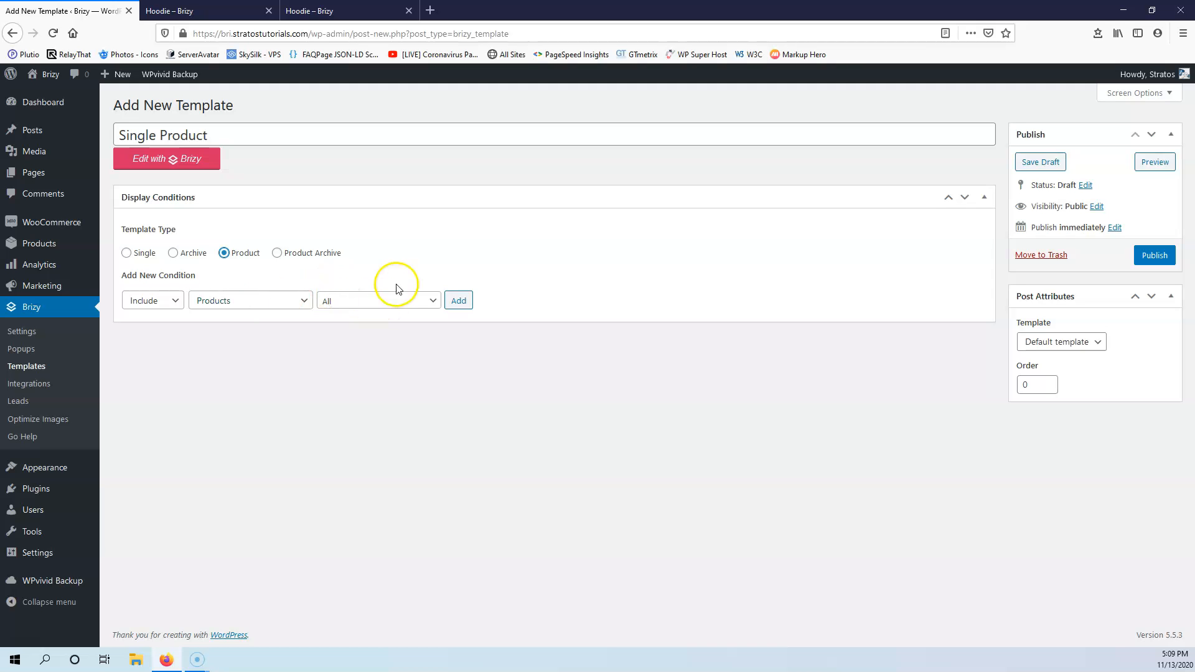
click(459, 300)
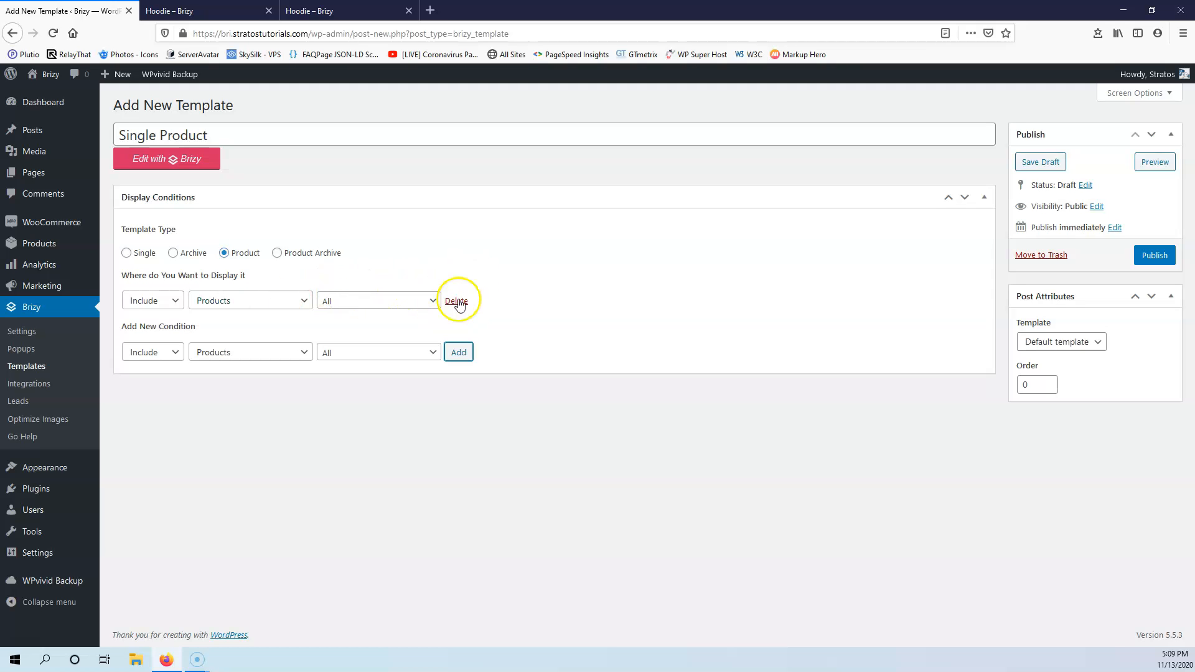
click(1156, 263)
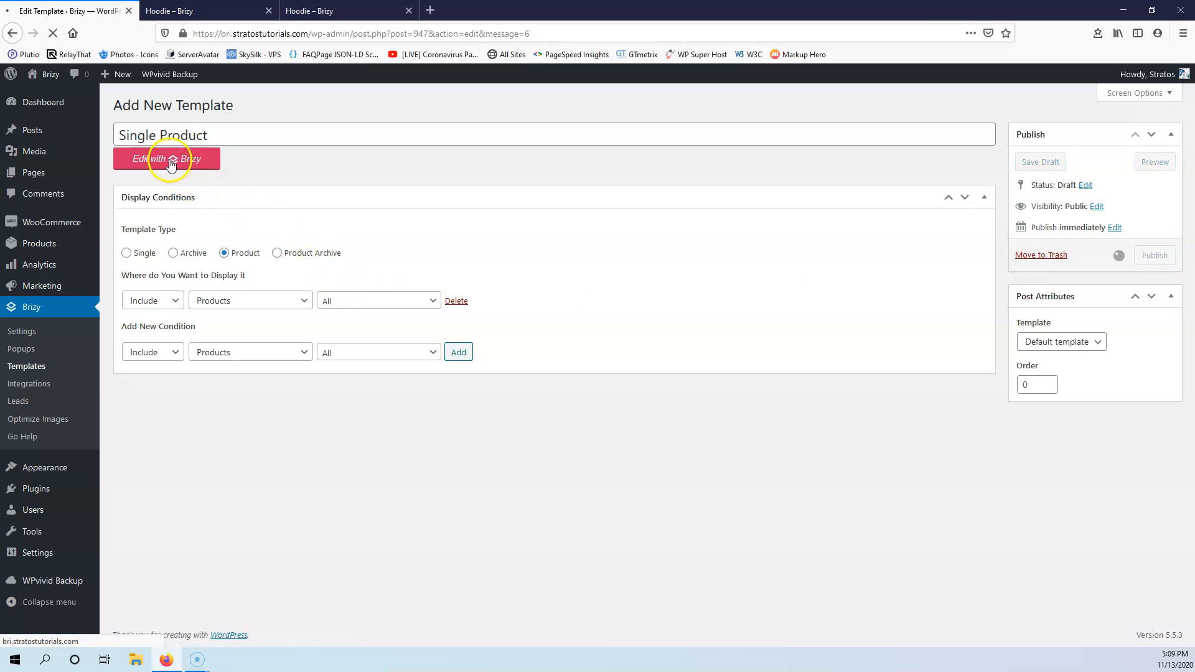
Step: Open the Single Product template in the Brizy editor and add a blank block between header and footer
click(172, 198)
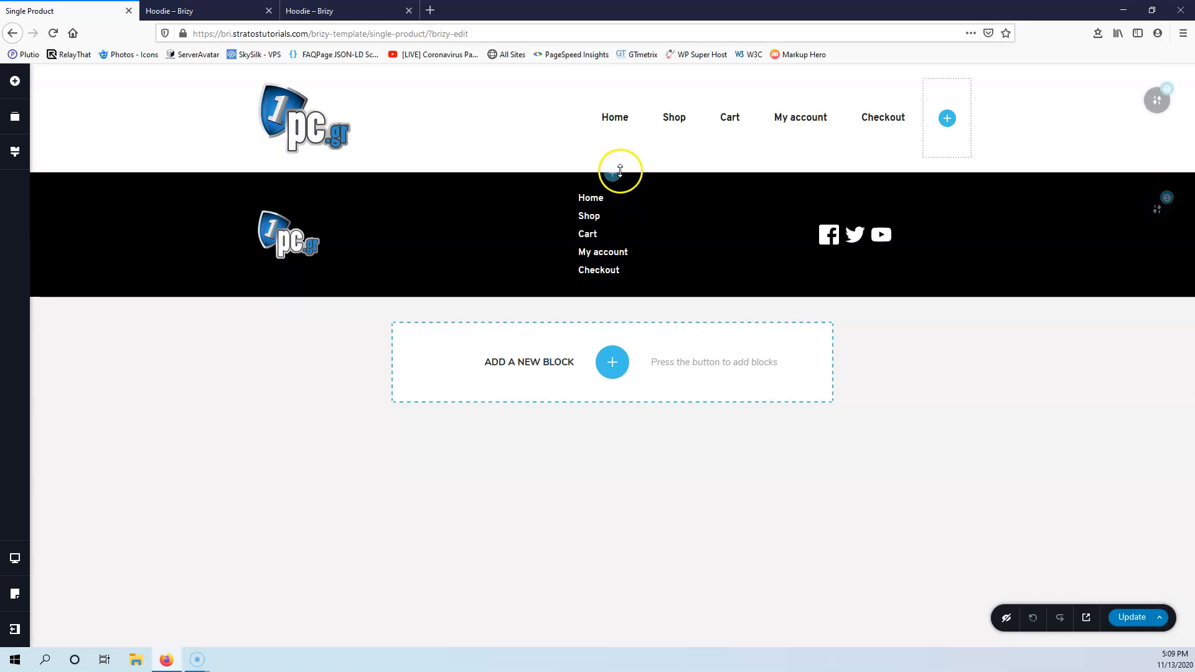
click(612, 176)
click(406, 224)
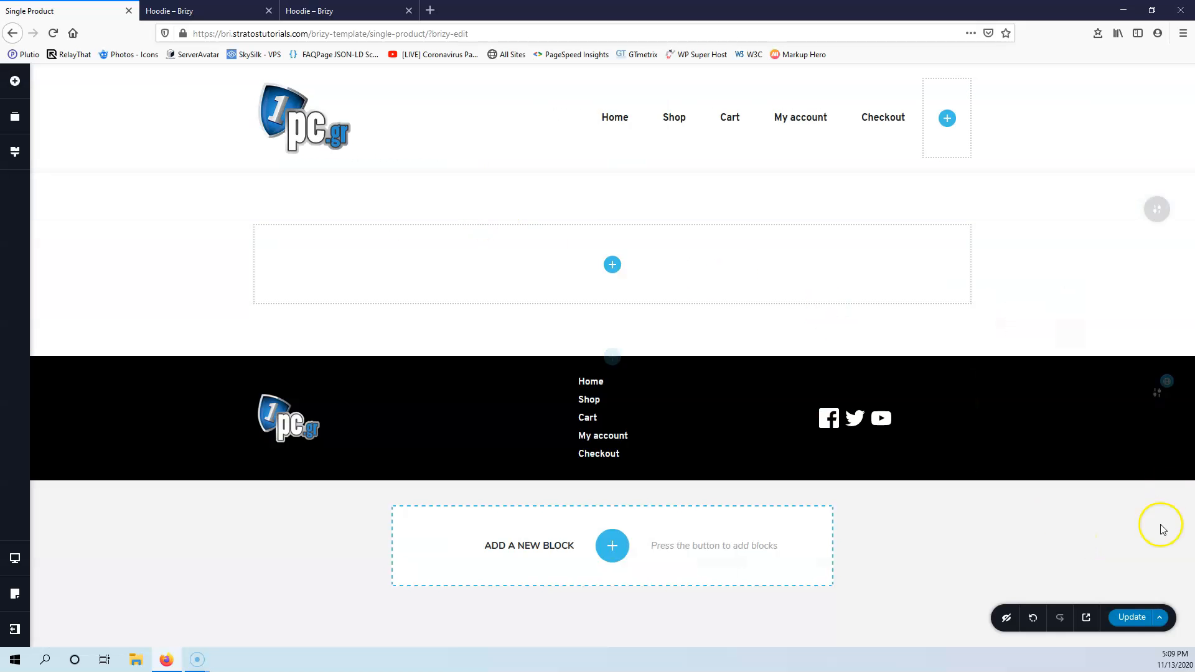
Step: Update the template, reload one Hoodie page, and compare it with the default layout on the other Hoodie page
click(1132, 617)
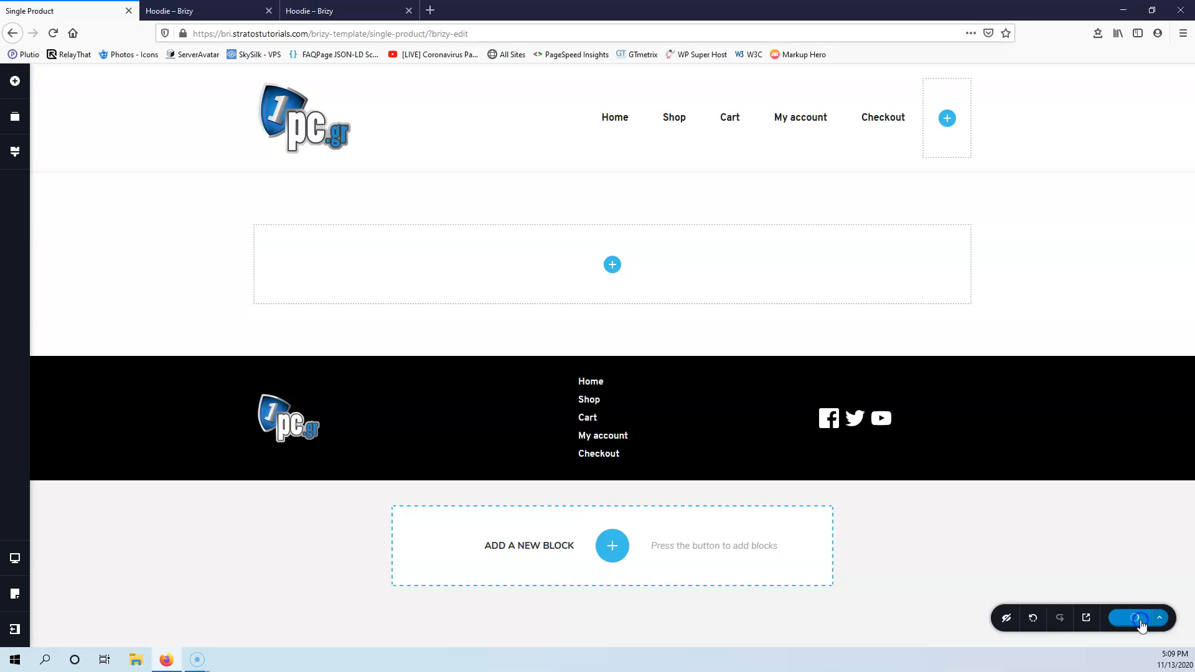
click(226, 11)
click(52, 33)
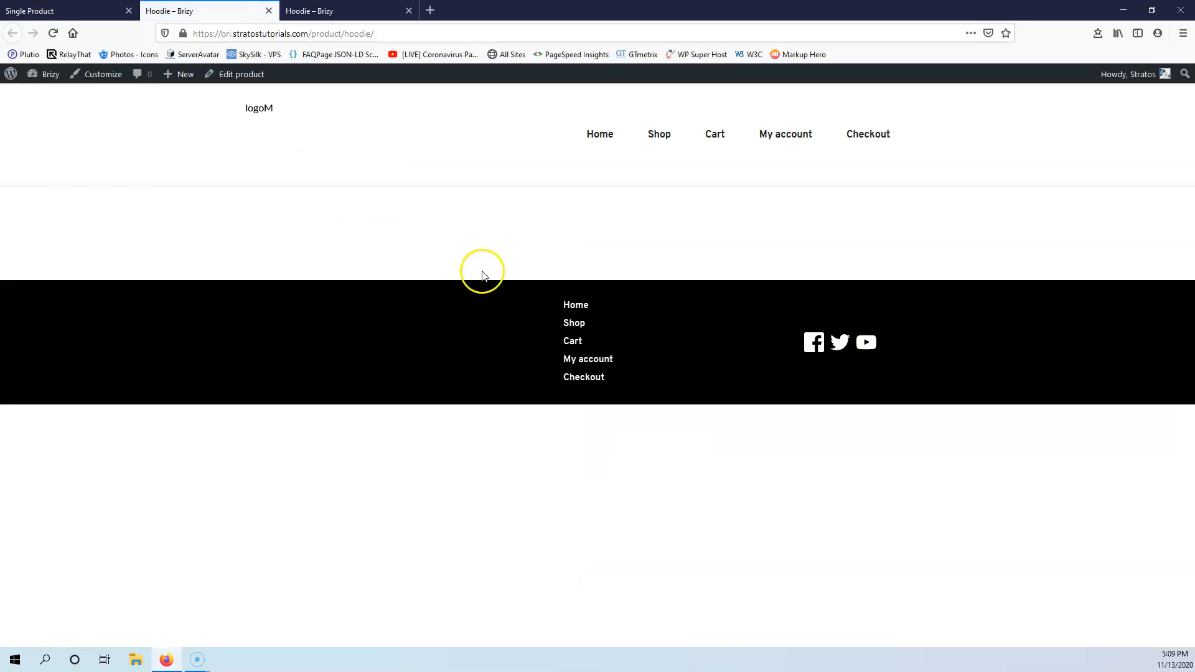
key(ctrl+Tab)
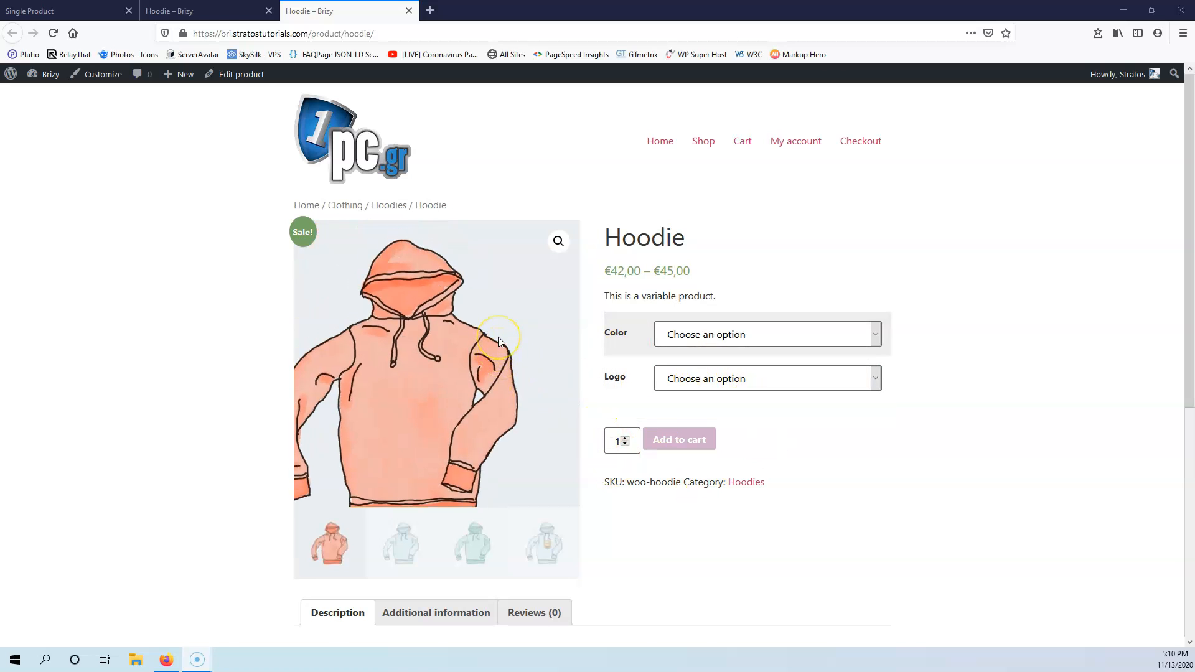
scroll(498, 338, down, 3)
scroll(498, 342, up, 3)
Step: Insert a Row element with two columns into the blank block of the Single Product template
click(87, 12)
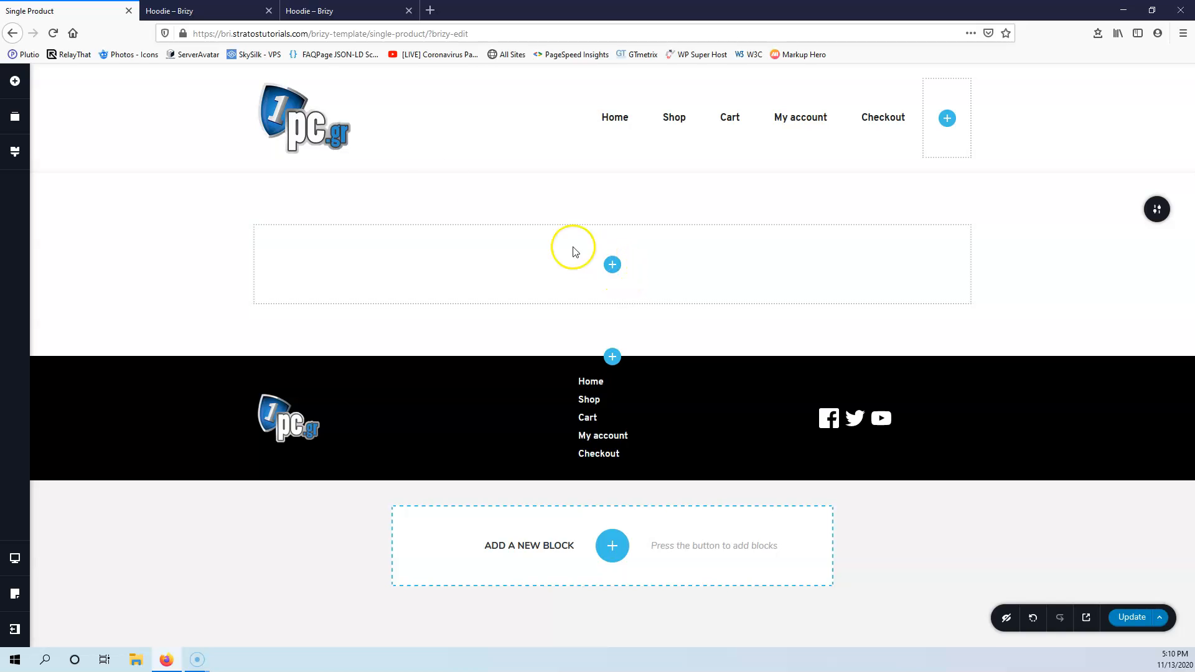
click(613, 264)
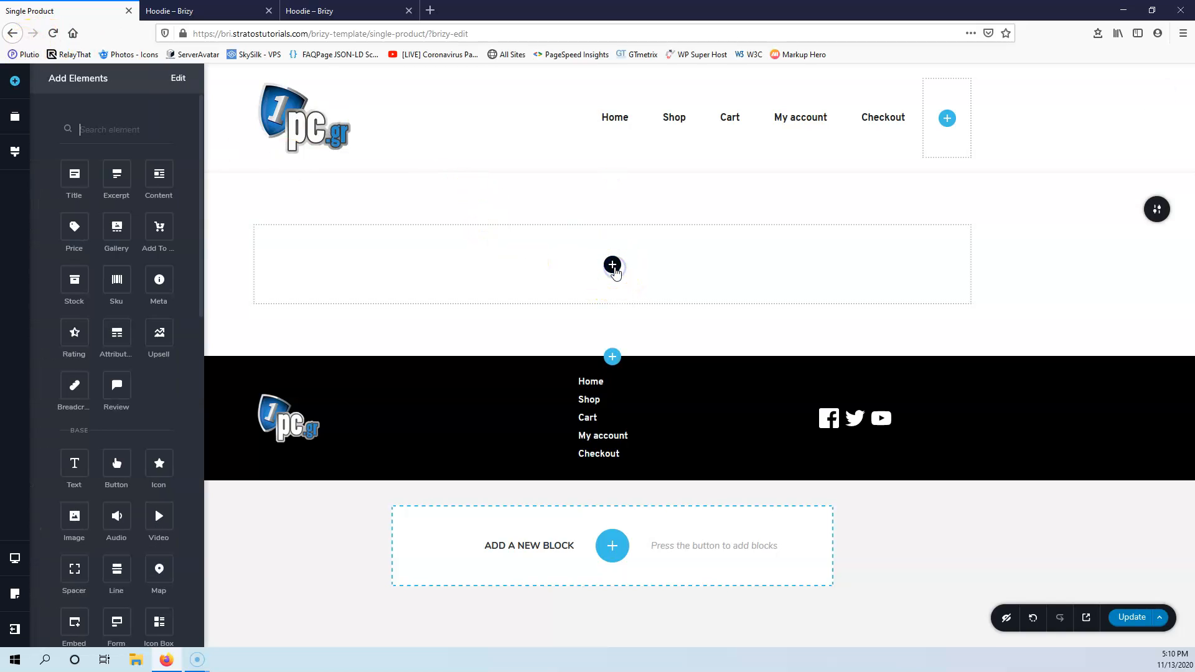
scroll(96, 402, down, 10)
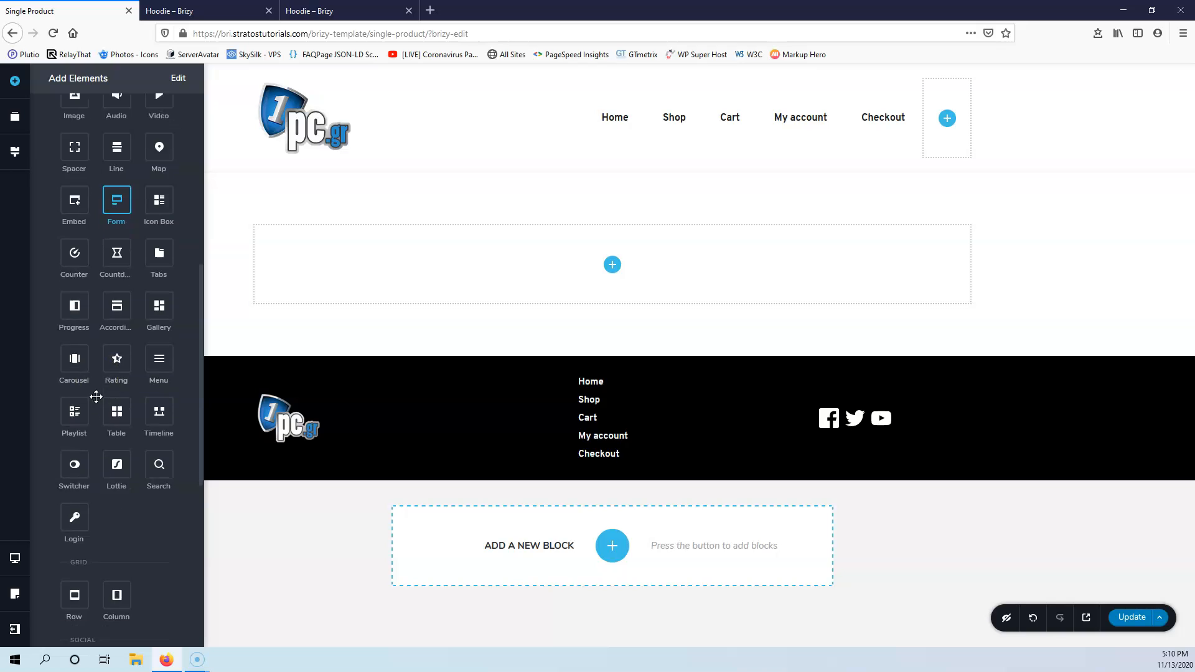
drag(74, 360, 618, 268)
Step: Place the default Hoodie page's tab before the other Hoodie tab and examine the default product layout
click(196, 10)
drag(301, 11, 235, 14)
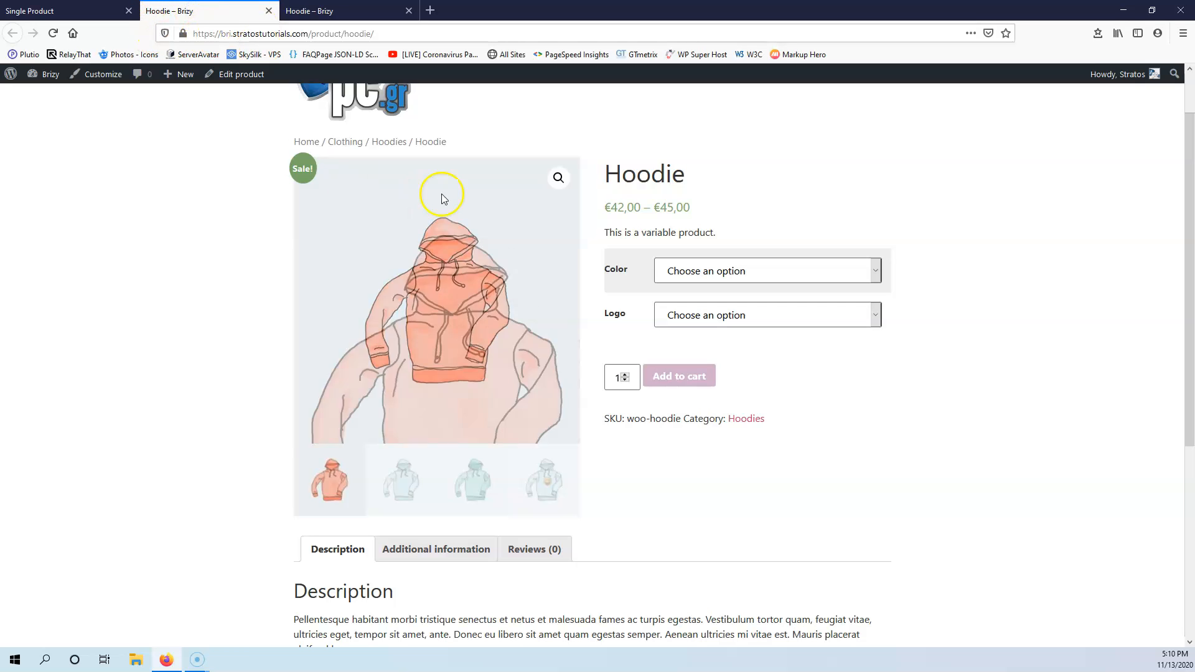
scroll(529, 217, up, 2)
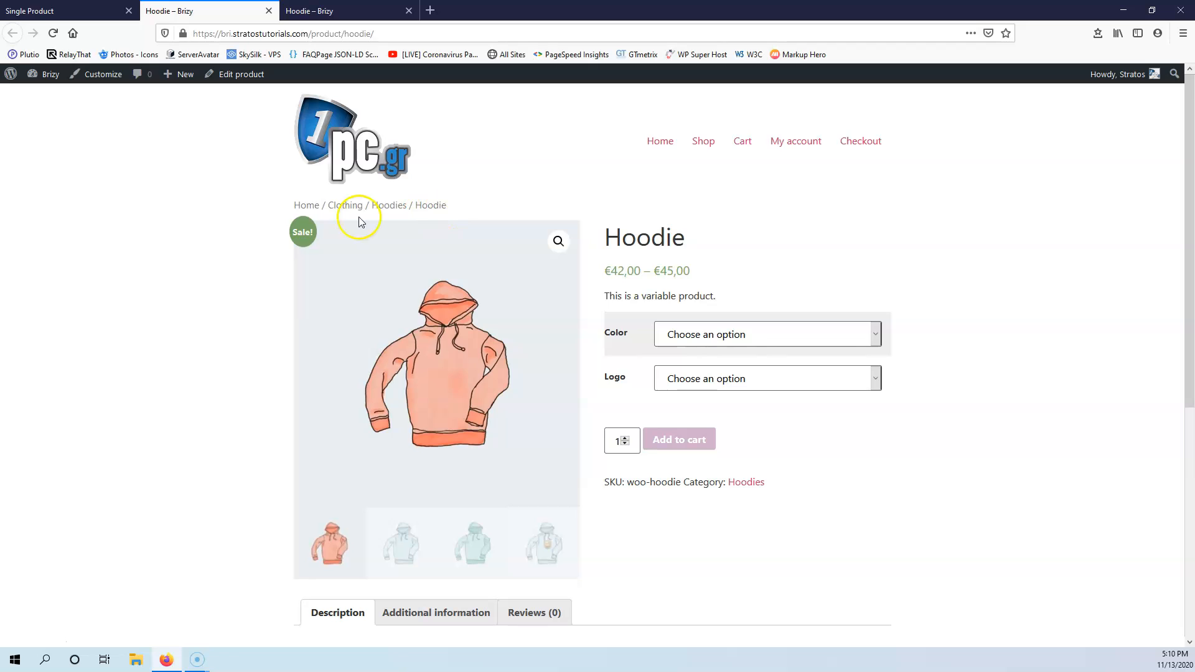
Step: Review the elements available for the Single Product template and place Breadcrumbs in the row's left column
click(99, 15)
click(443, 277)
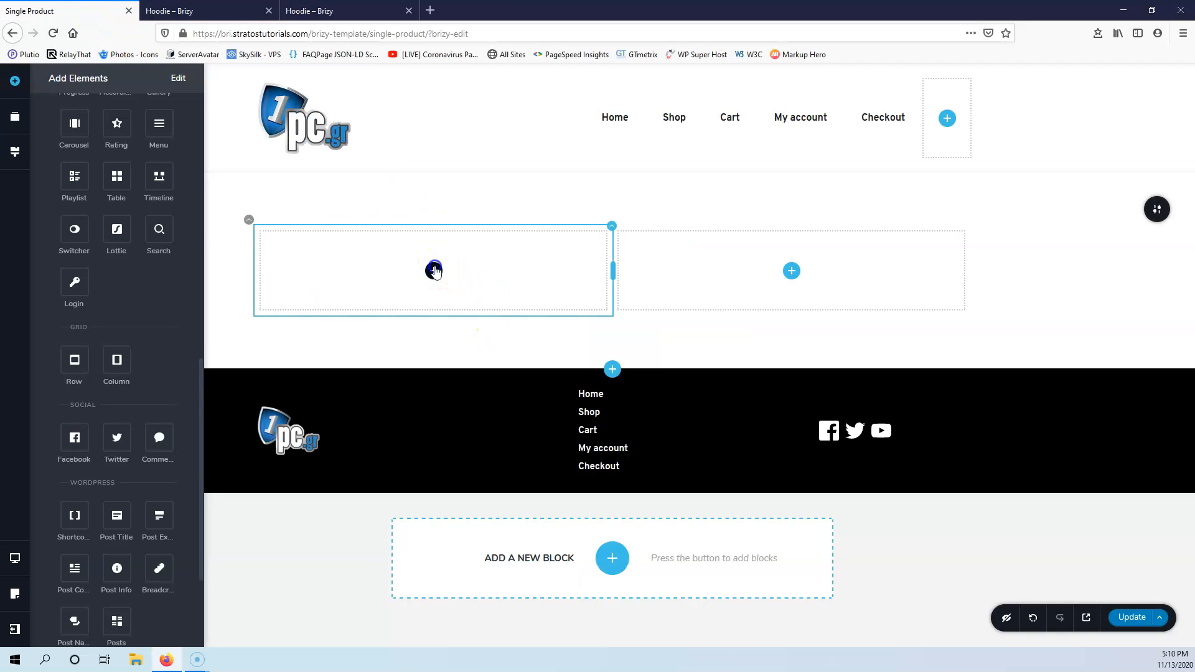
scroll(102, 258, up, 5)
scroll(101, 262, down, 8)
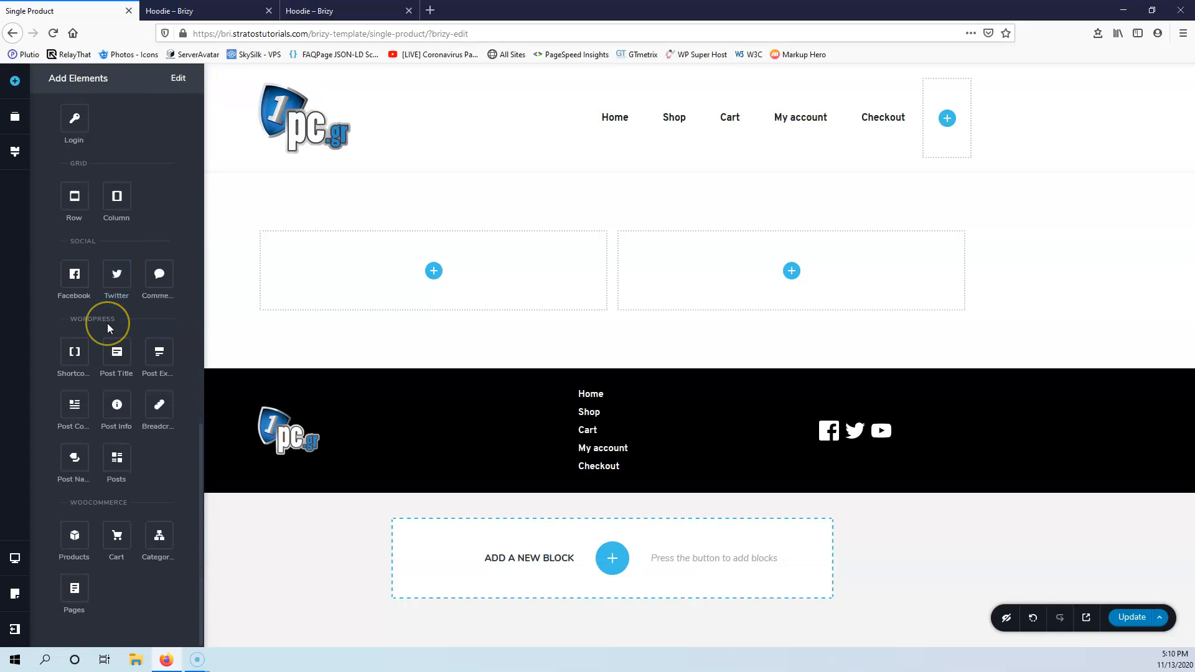
scroll(107, 325, up, 8)
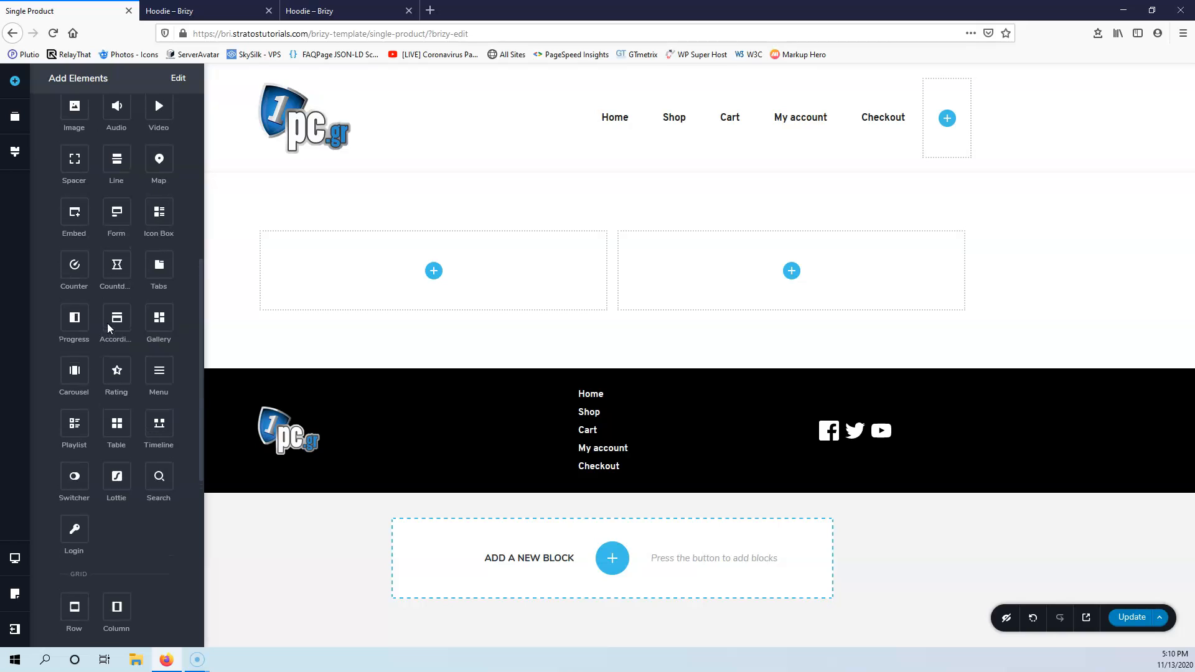
scroll(107, 323, up, 8)
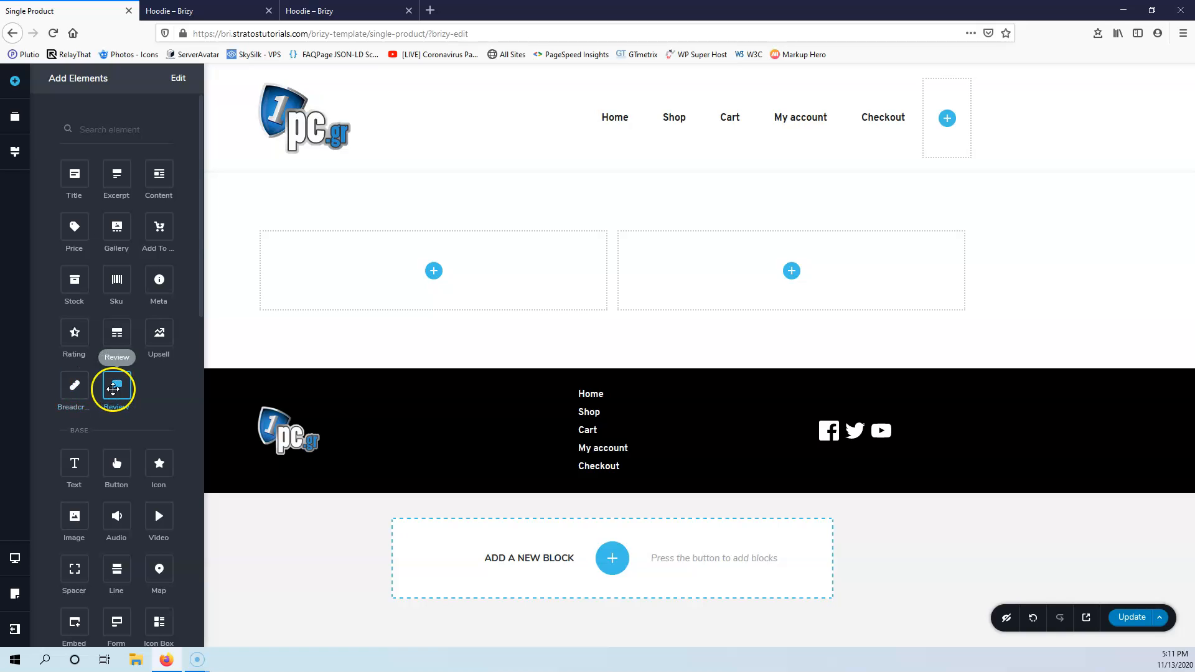
drag(73, 390, 434, 278)
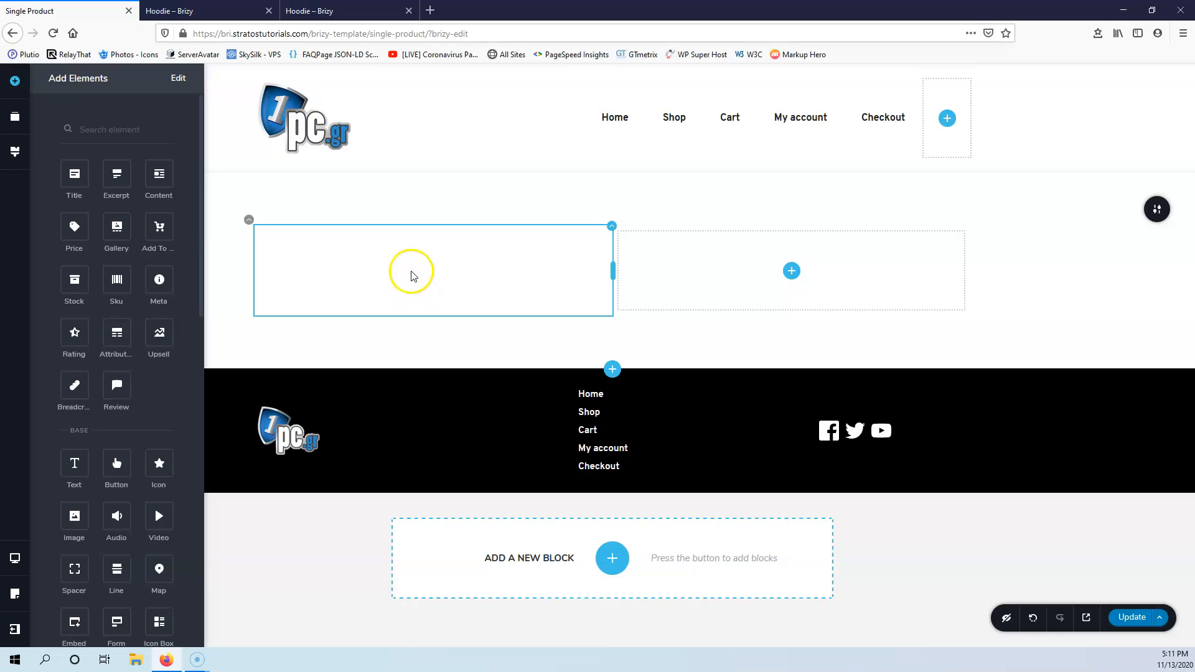
Step: Align the breadcrumbs to the left of their column
click(387, 242)
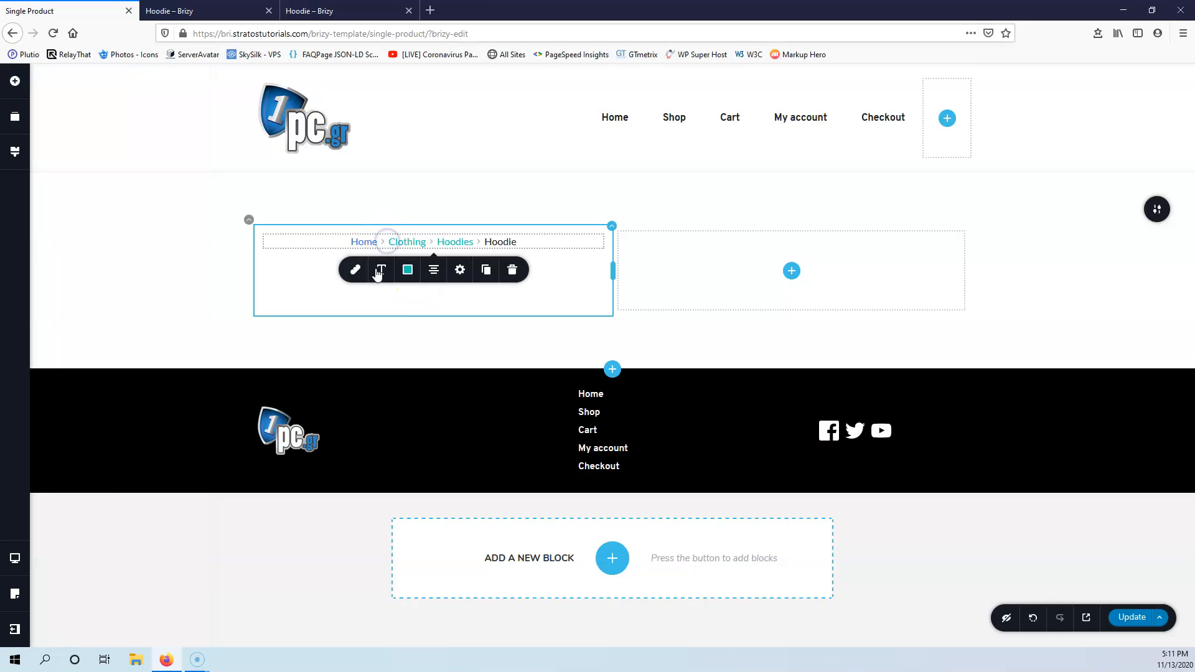
click(434, 271)
click(438, 274)
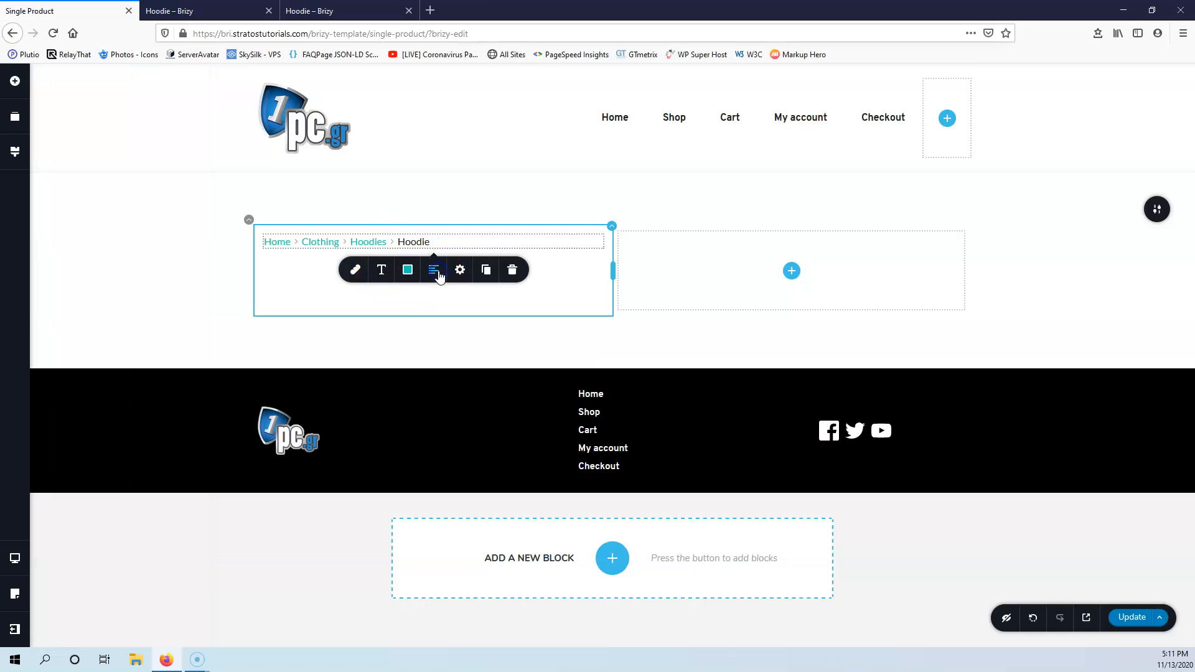
Step: Check the default Hoodie page's layout and add the product Gallery element below the breadcrumbs in the left column
click(299, 12)
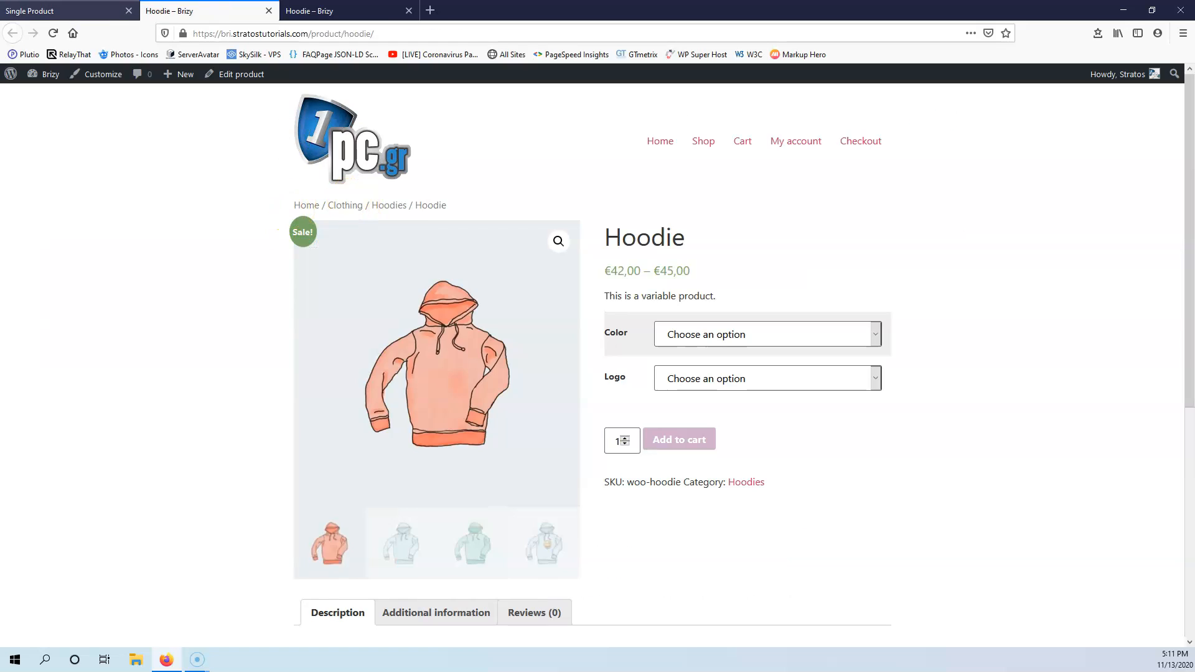
click(68, 11)
click(316, 295)
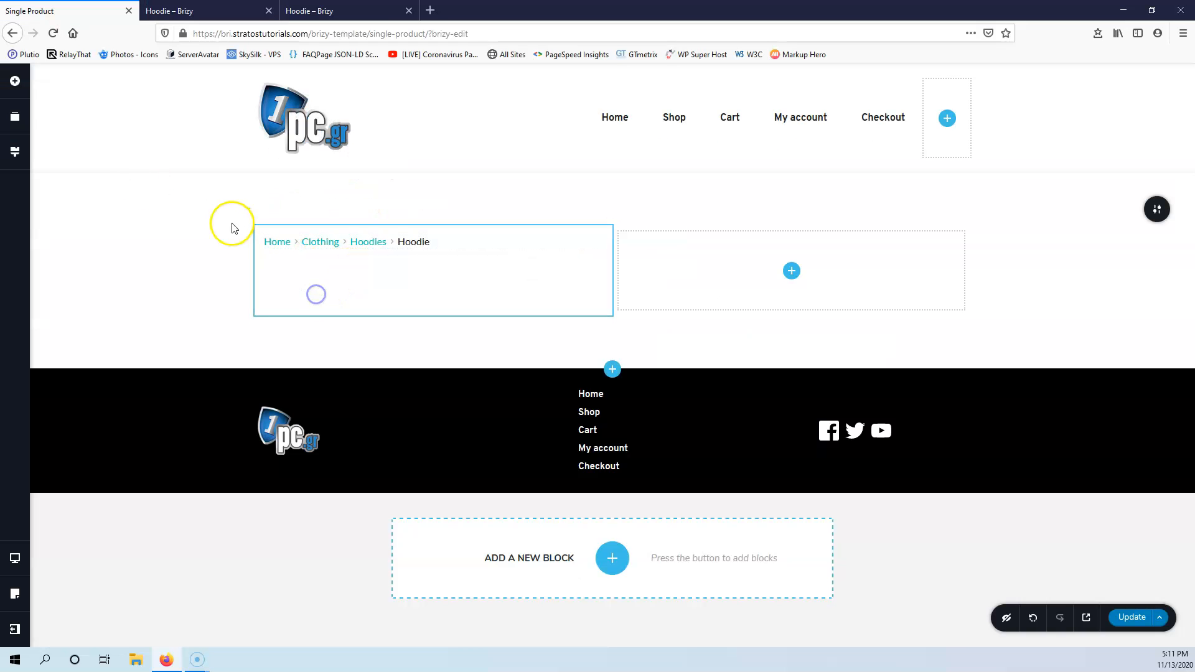
click(15, 81)
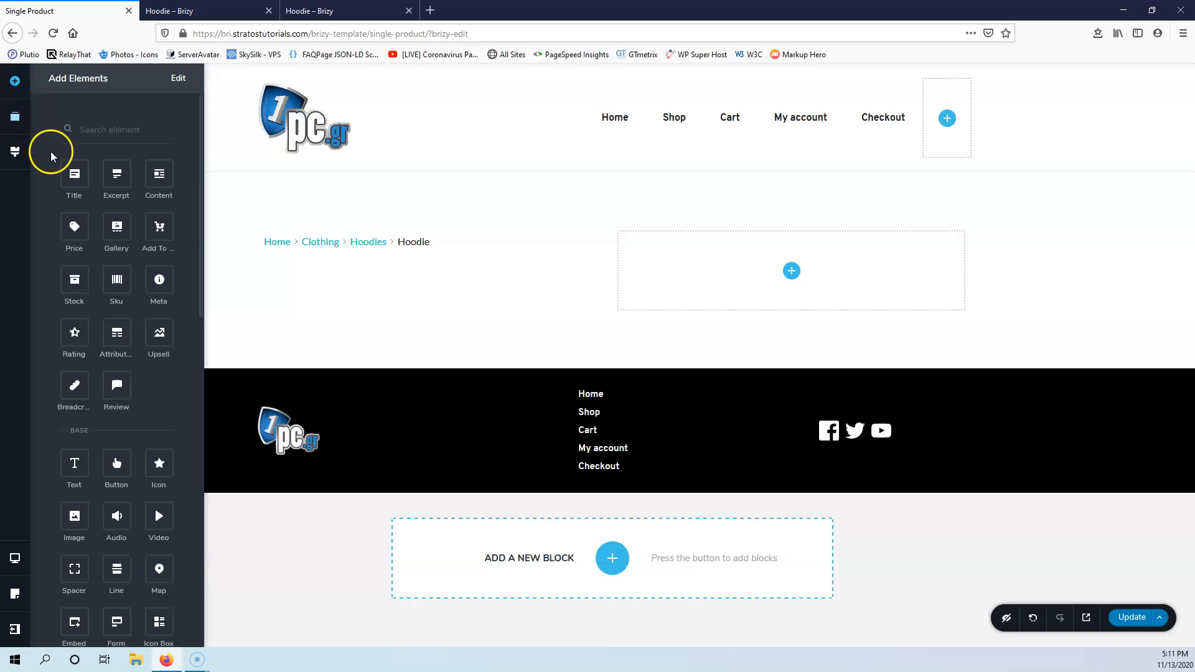
drag(117, 227, 347, 266)
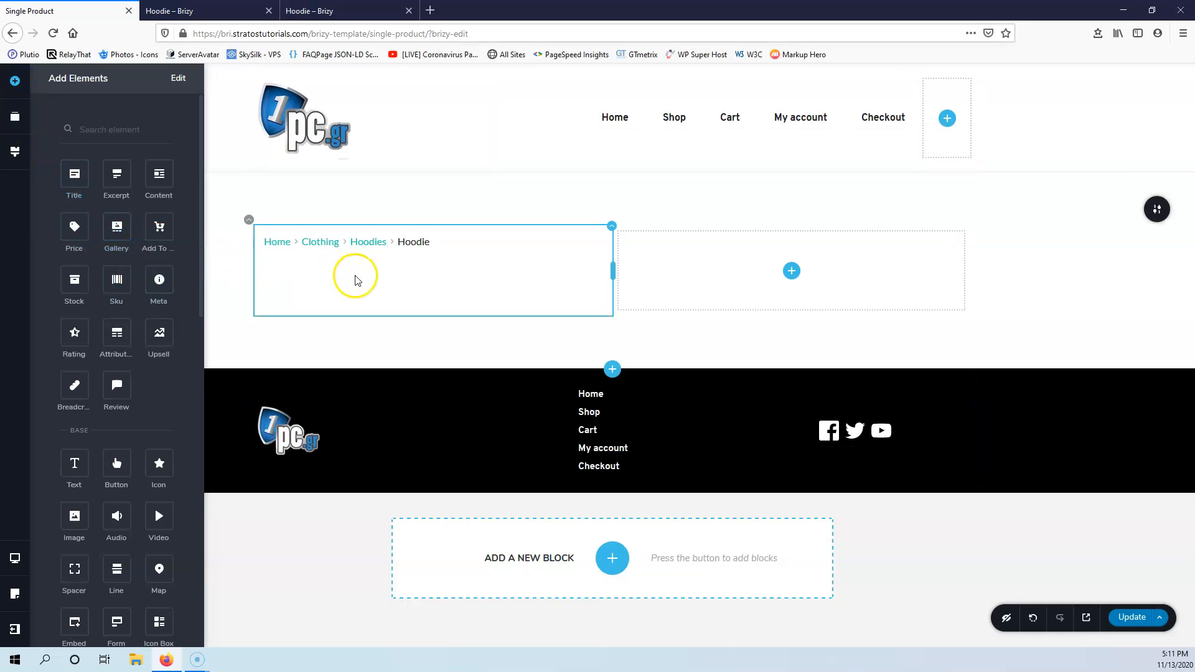
scroll(392, 395, down, 5)
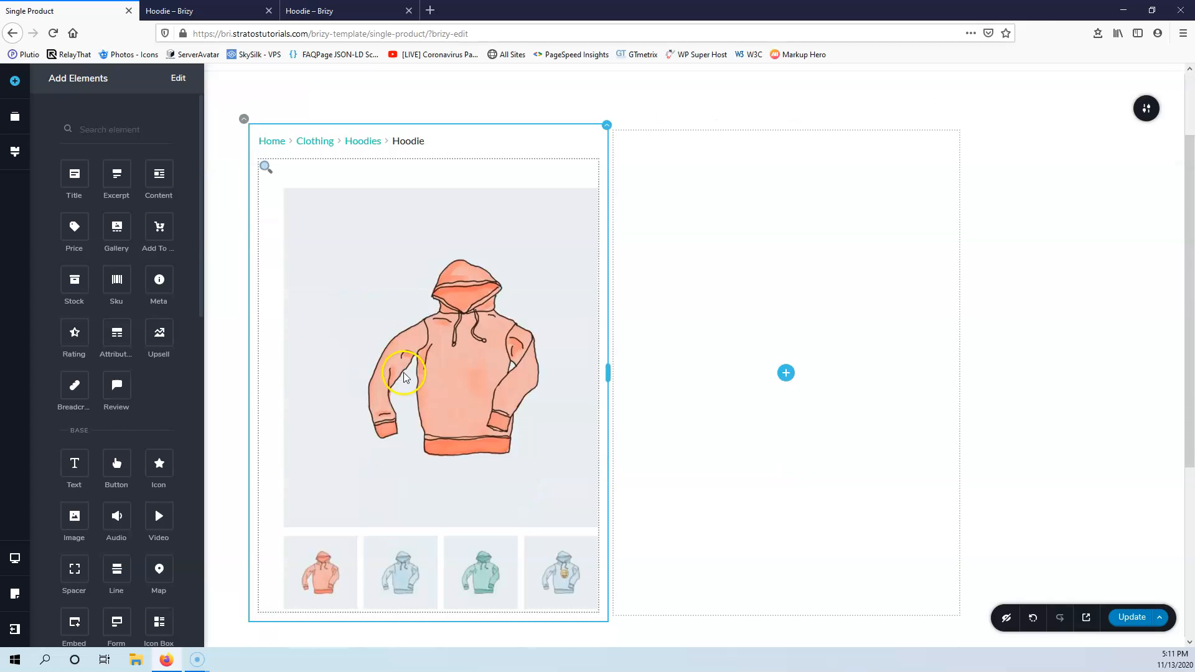
scroll(400, 404, up, 3)
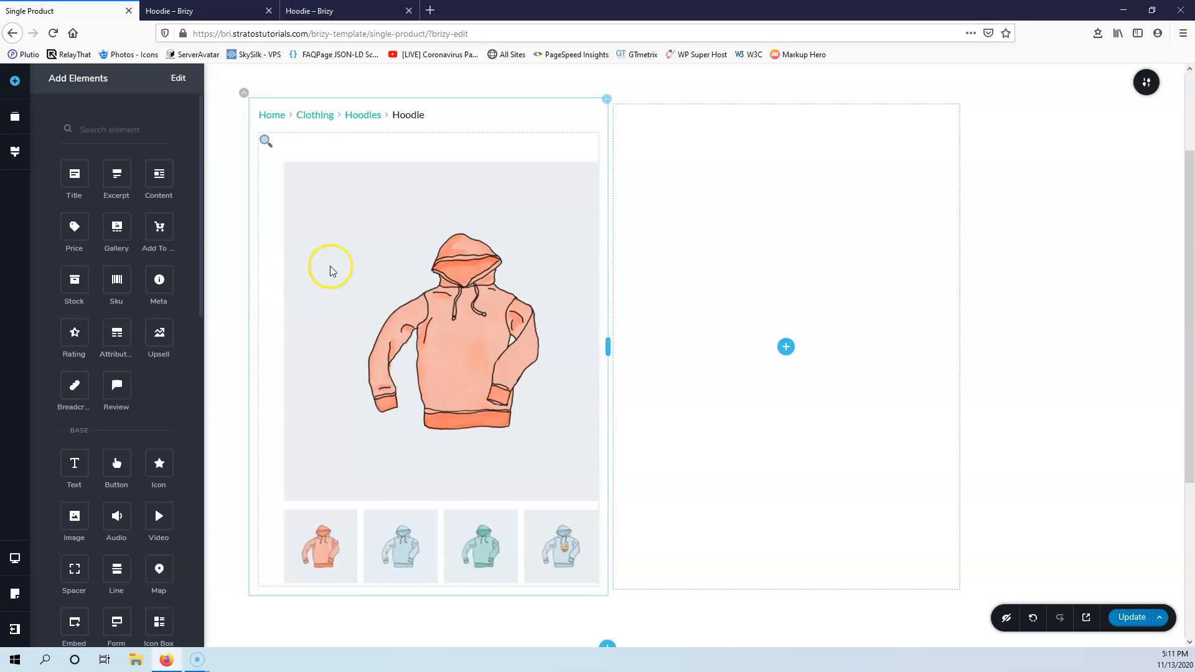
Step: Update the Single Product template and reload the Hoodie page that uses it
click(1132, 617)
click(324, 11)
click(53, 33)
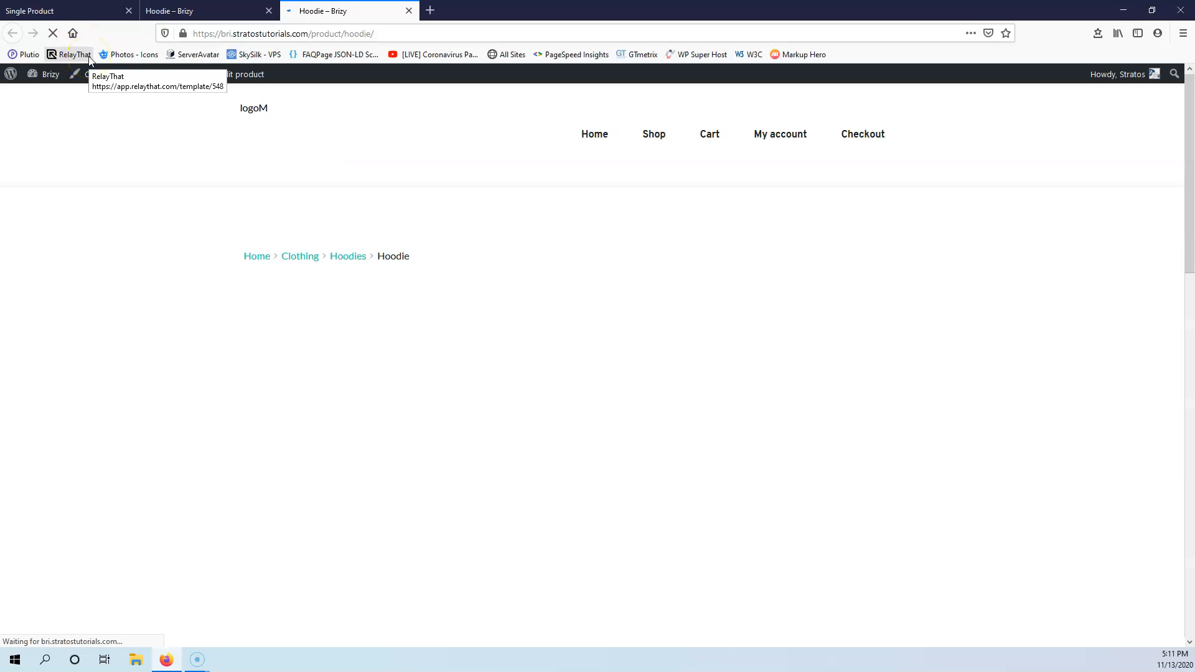
Step: Compare the templated Hoodie page with the default one and reduce the spacing above the breadcrumbs in the Single Product template
click(181, 10)
click(330, 9)
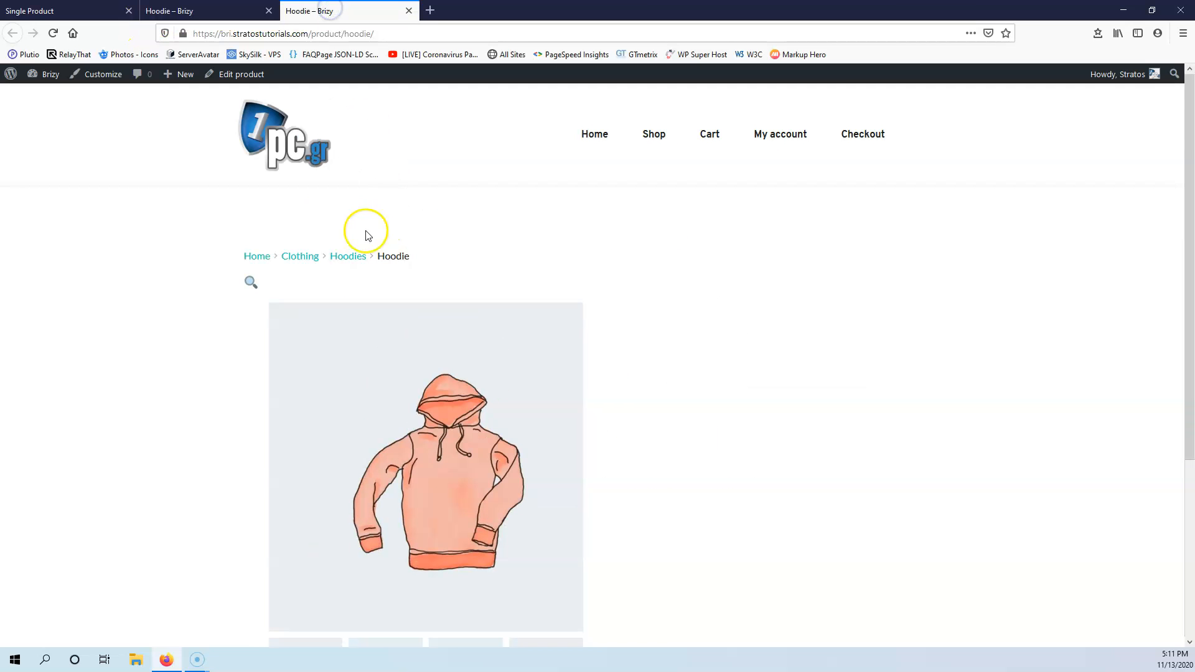
key(ctrl+shift+Tab)
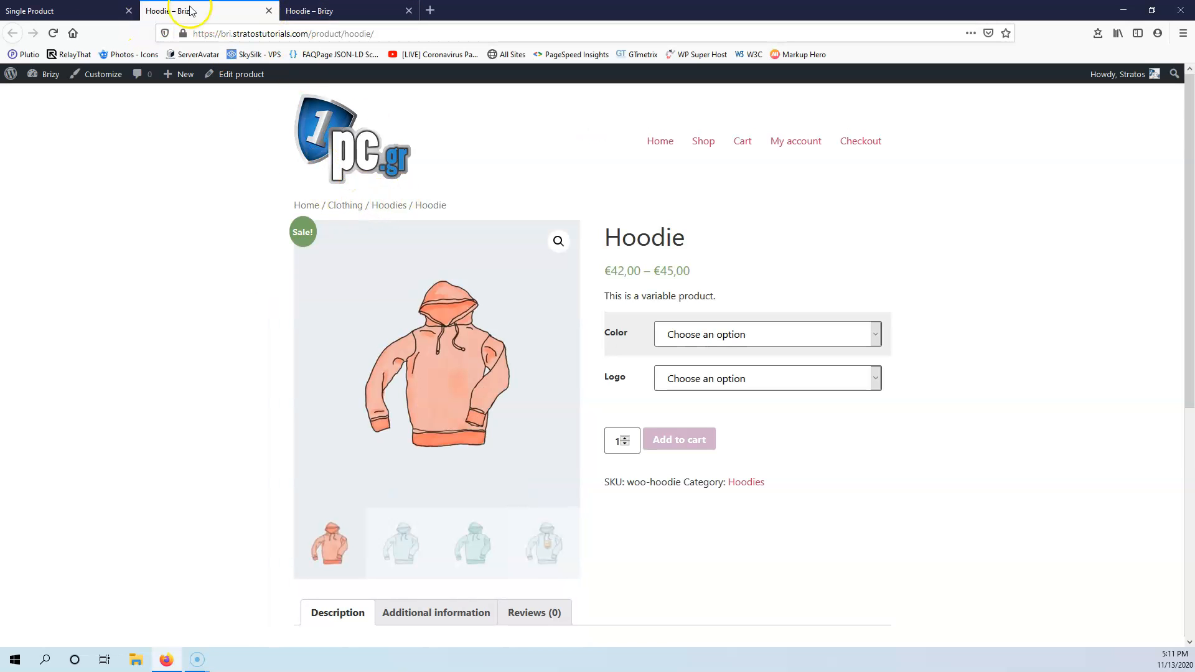
click(81, 10)
scroll(433, 111, up, 3)
drag(464, 194, 470, 166)
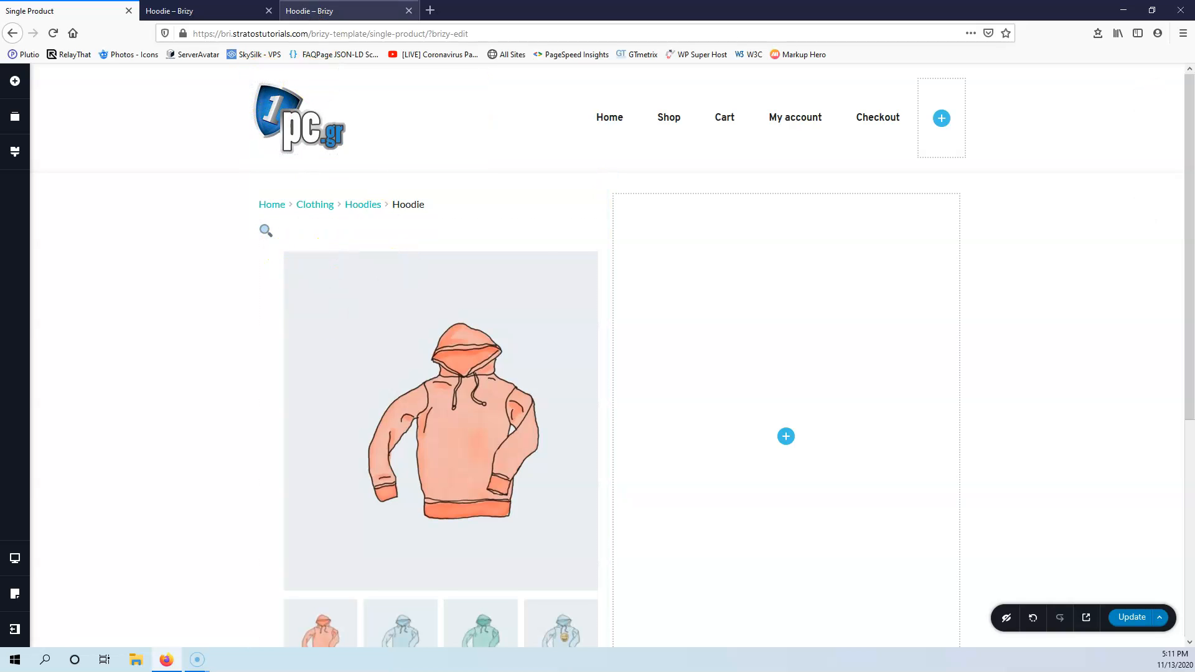
Step: Check the default Hoodie page's layout and add the product Title element to the empty right column of the template
click(187, 10)
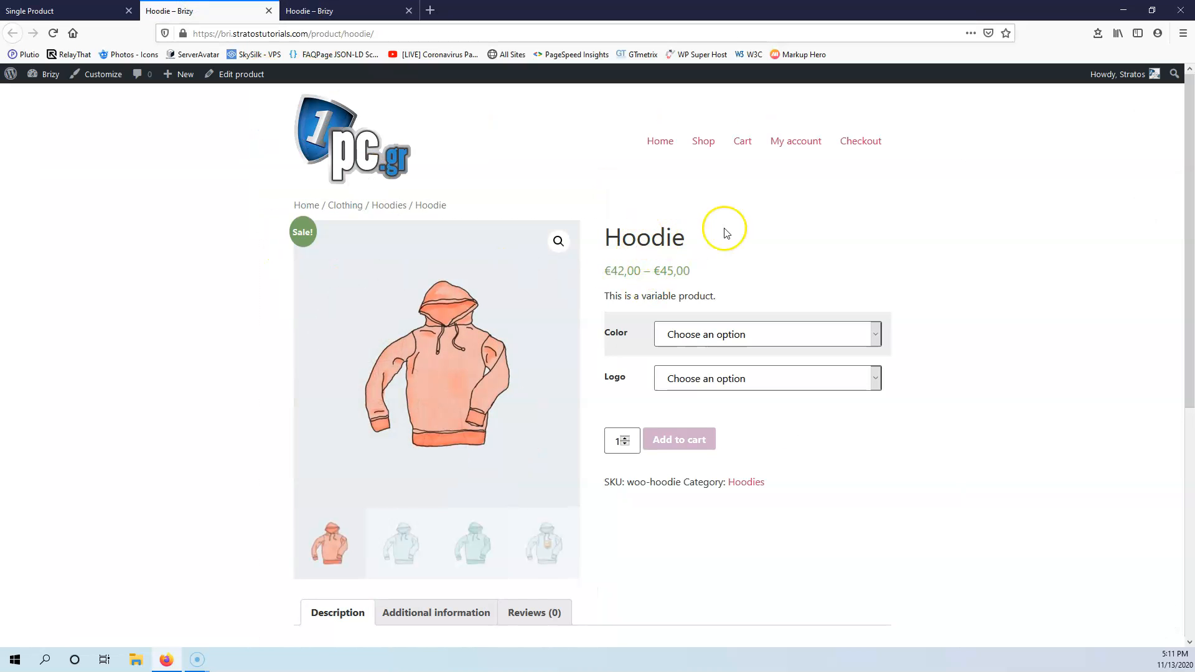
click(50, 11)
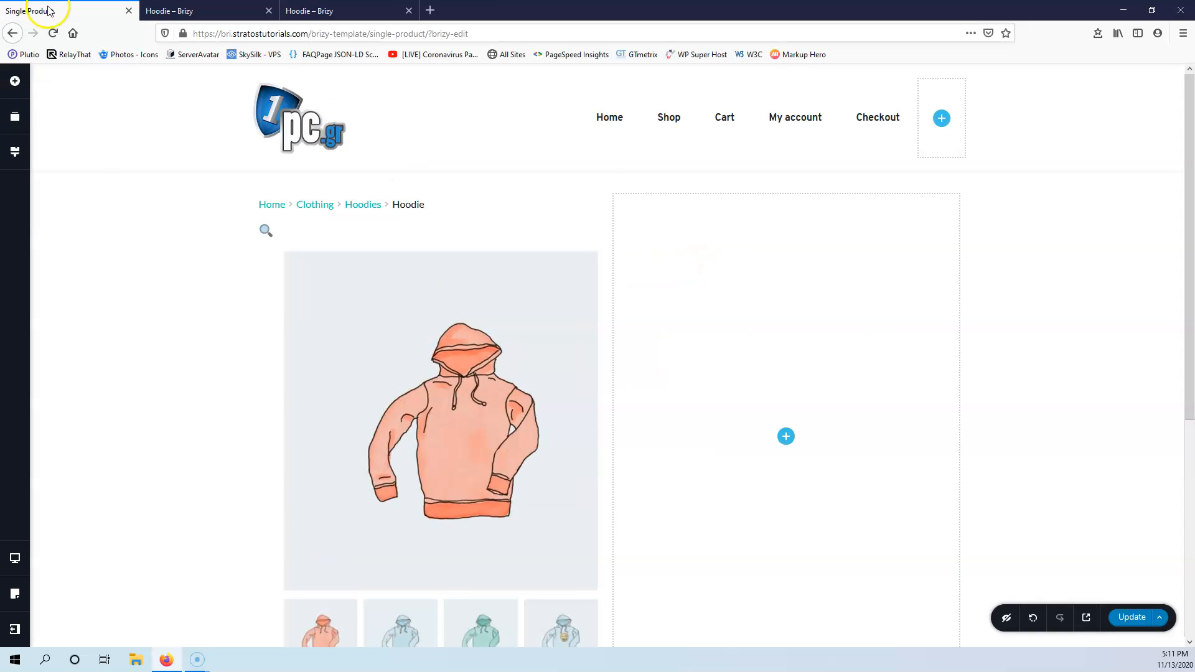
click(15, 81)
drag(75, 190, 789, 454)
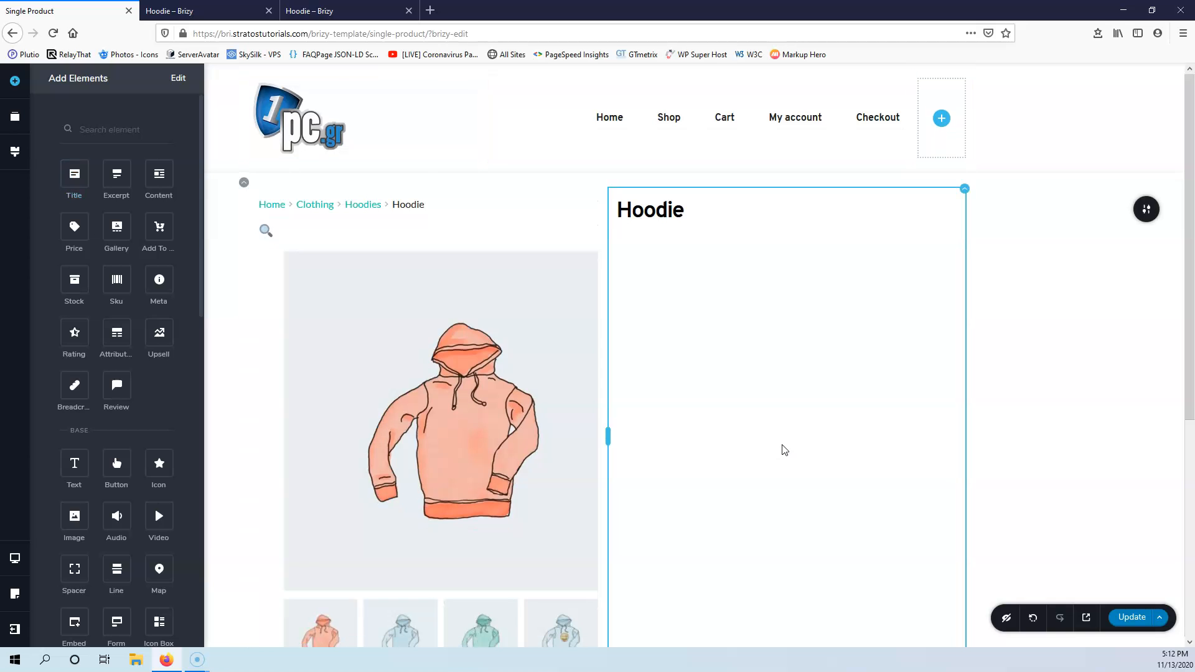
Step: Add the product Price element below the title and align it to the left
drag(77, 226, 719, 242)
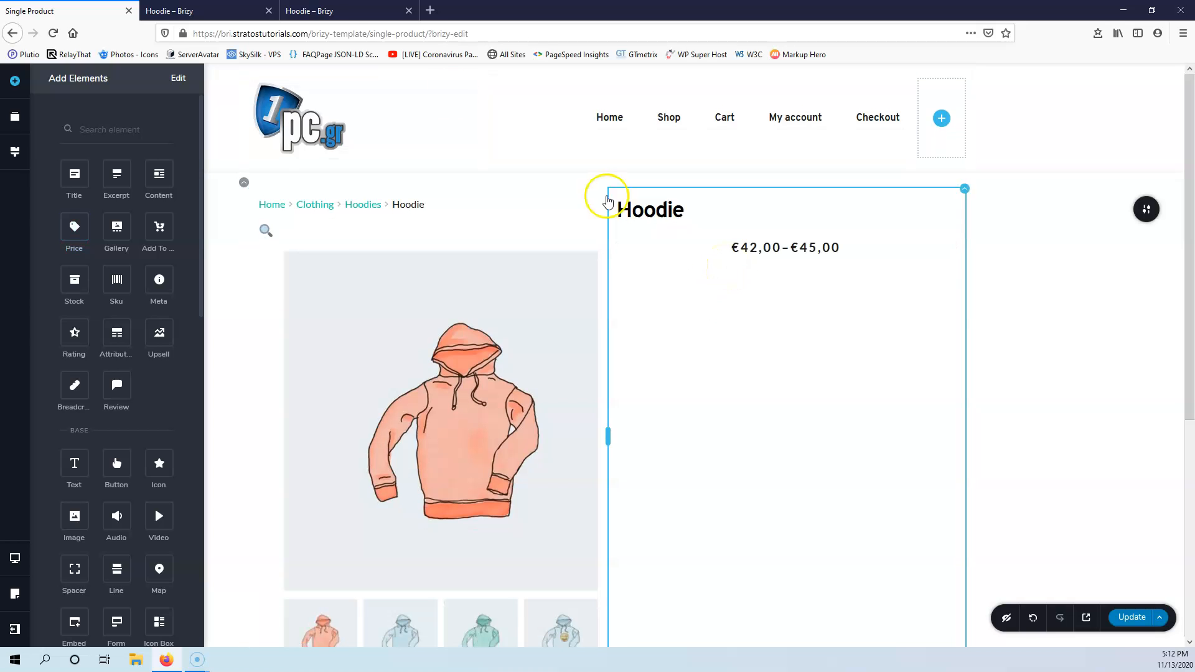
click(807, 248)
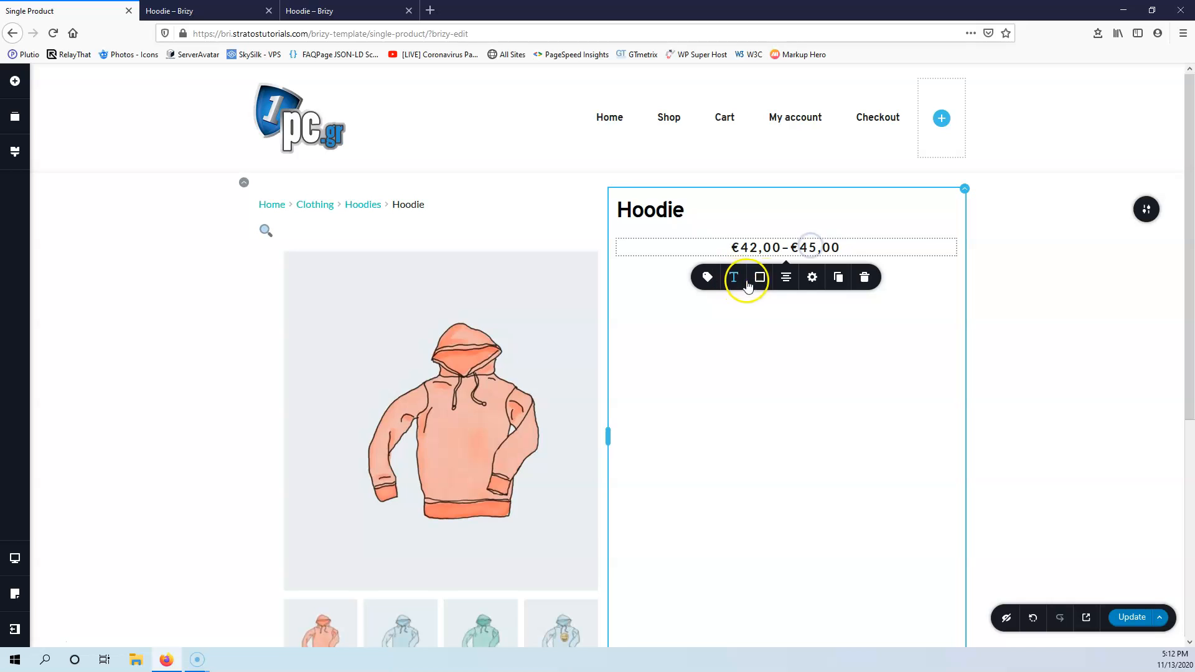
click(786, 278)
click(786, 280)
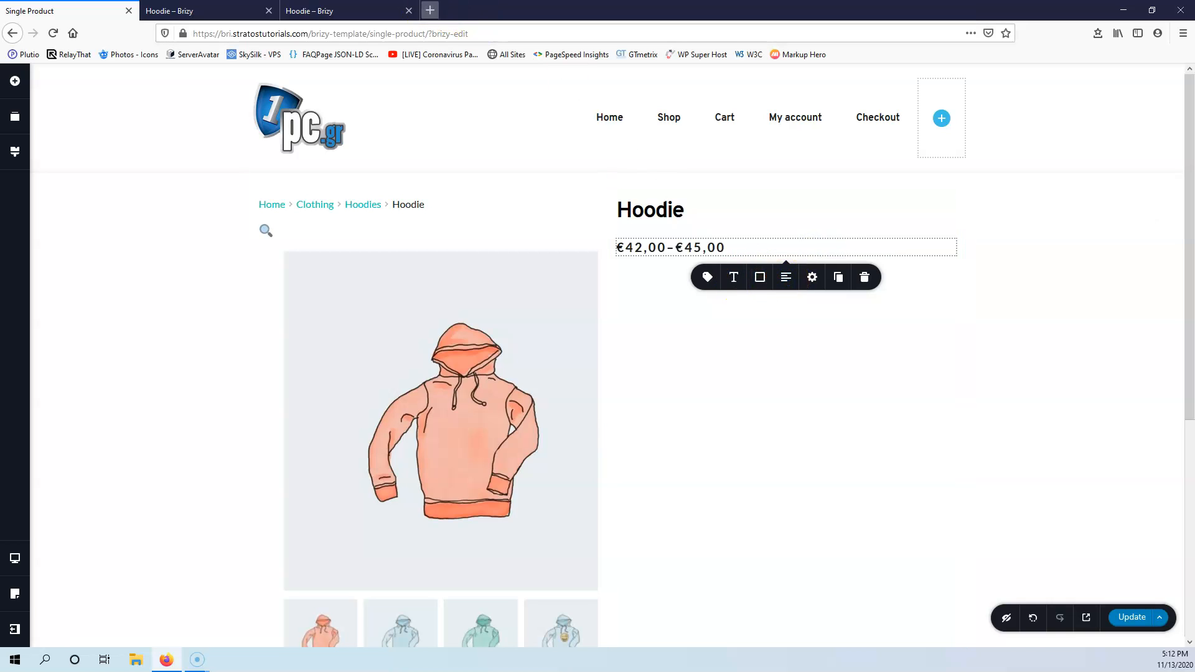
Step: Check what follows the price on the default Hoodie page and add the Excerpt element below the price
click(180, 11)
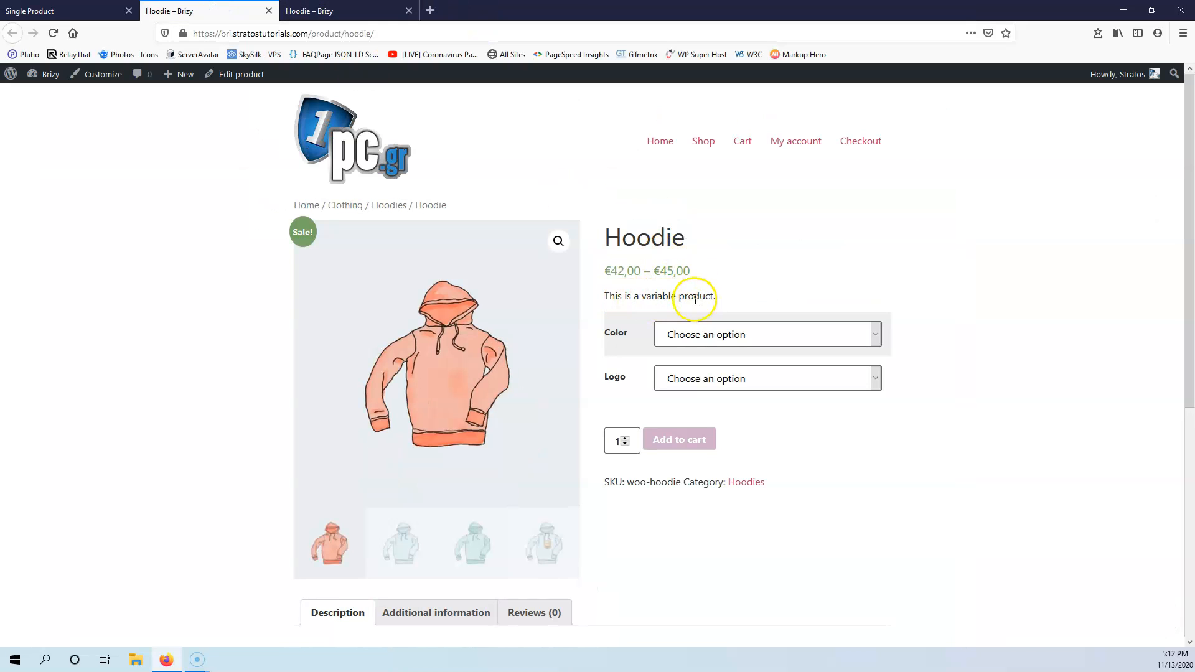
click(38, 11)
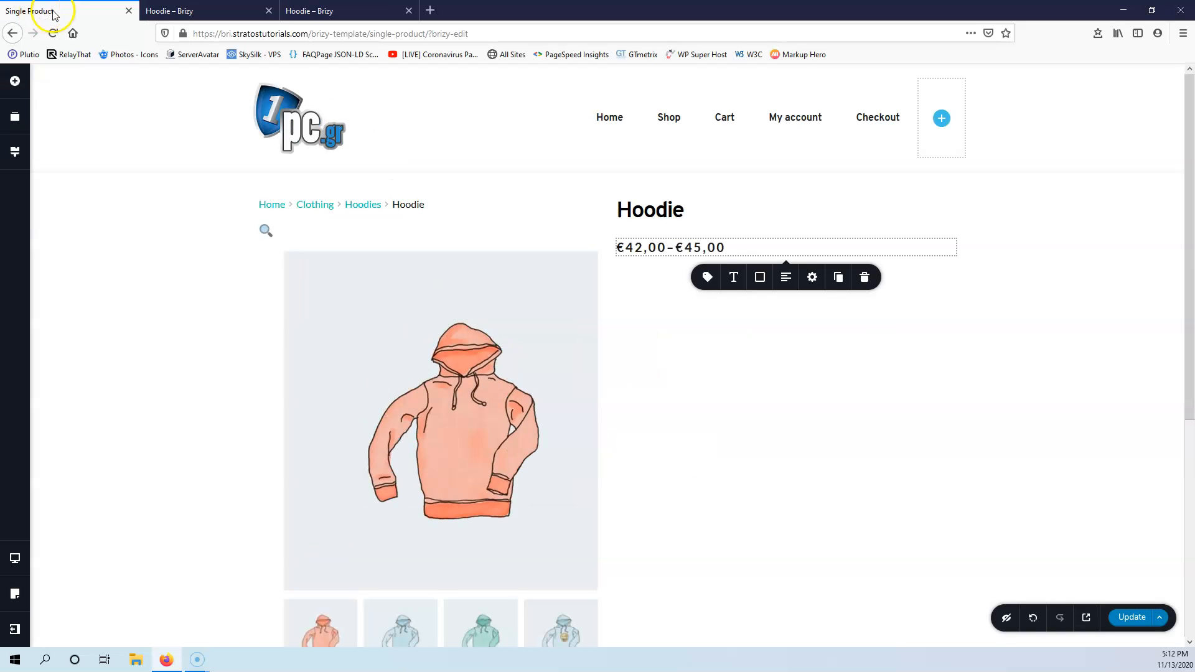
click(15, 81)
drag(122, 190, 695, 274)
click(701, 281)
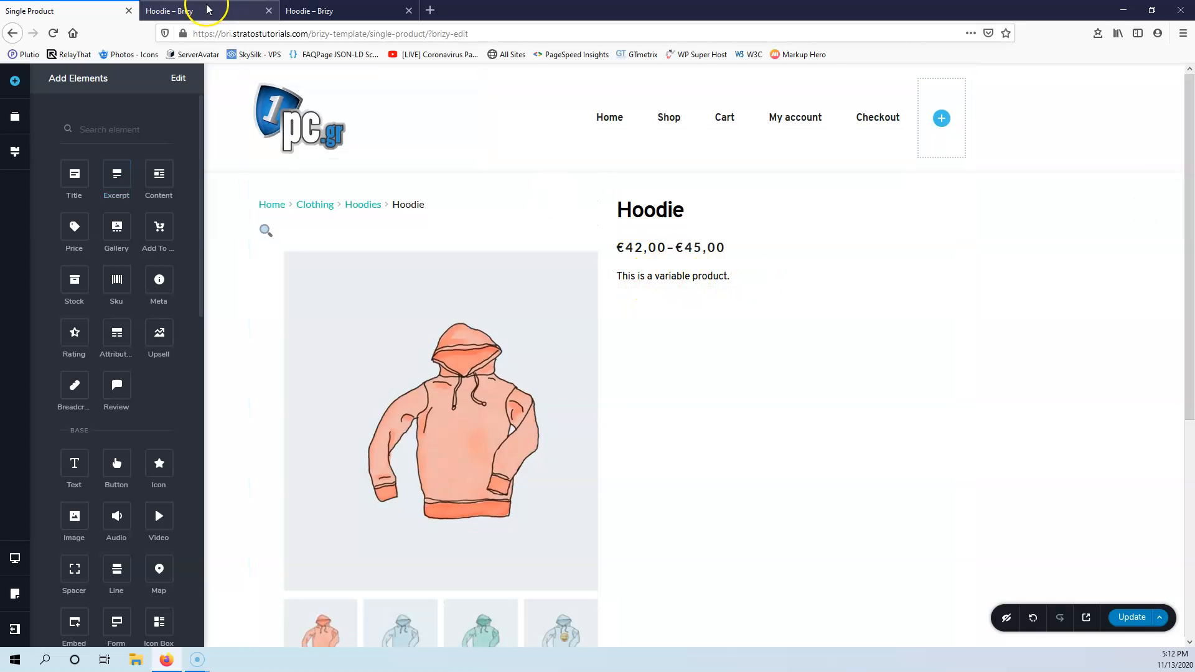
Step: Check the default Hoodie page again and add the Add To Cart element below the excerpt
click(227, 8)
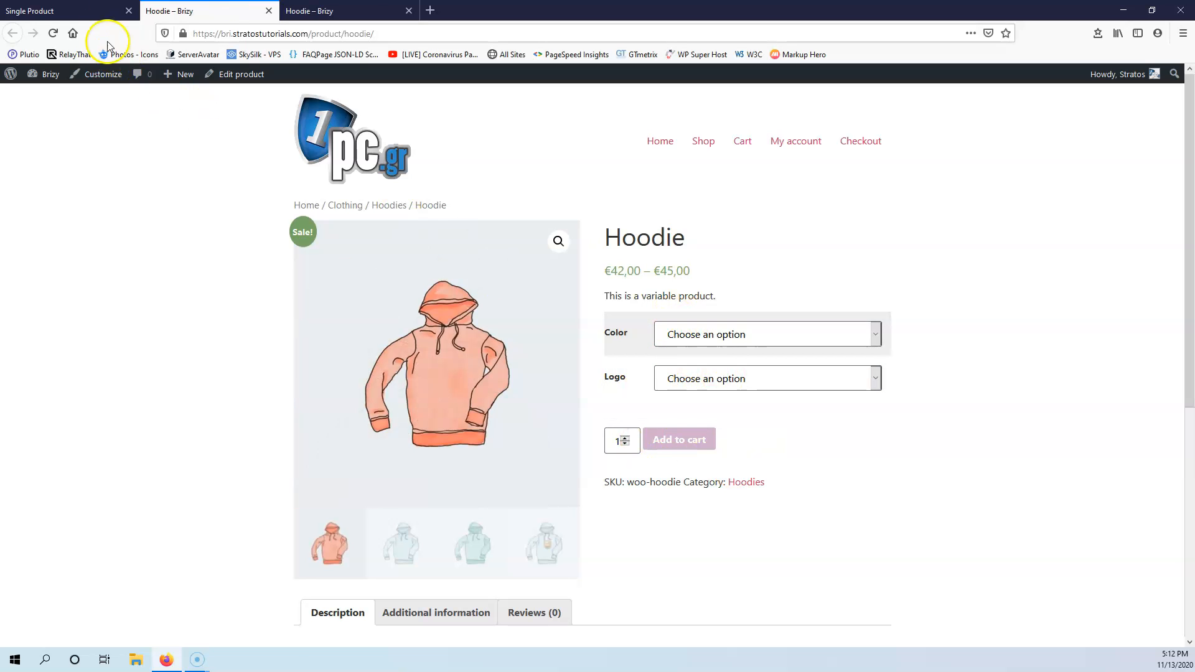
click(90, 11)
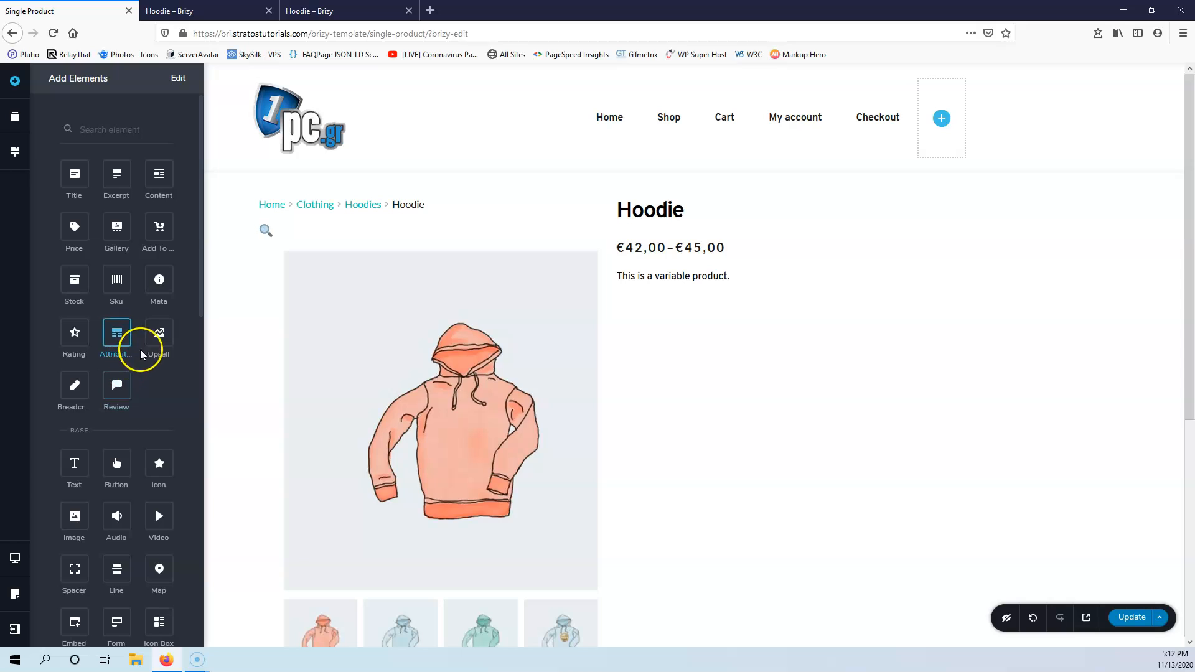
drag(153, 256, 685, 309)
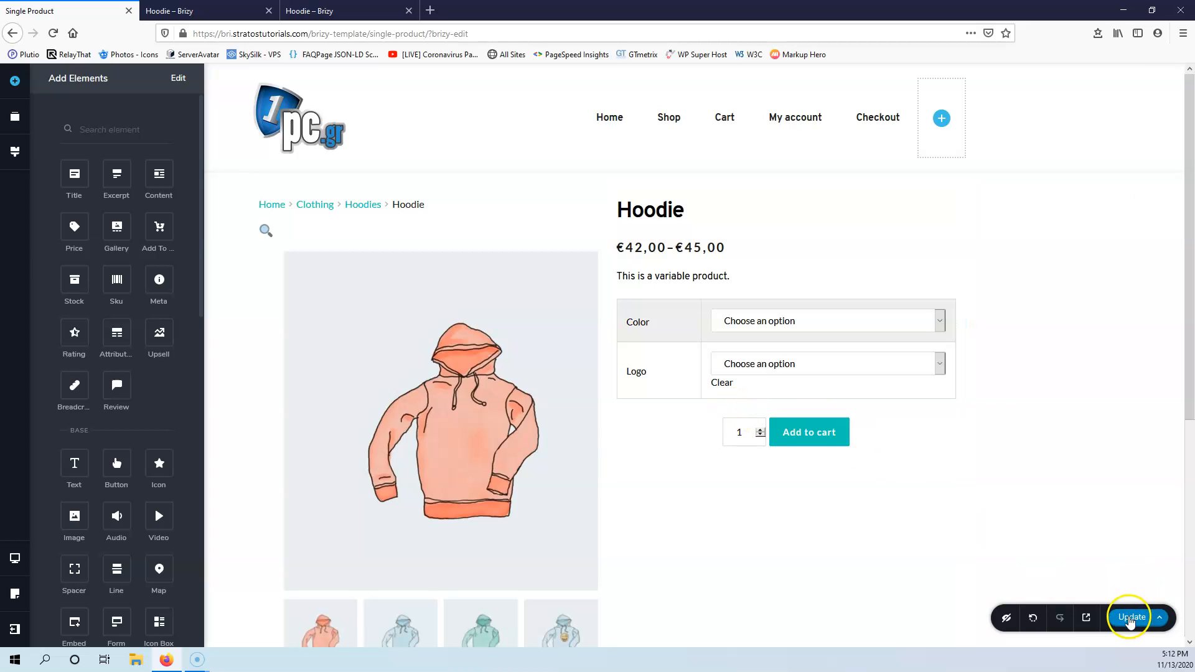
Step: Update the template with the new product elements and reload the Hoodie page that uses it
click(240, 10)
click(70, 33)
click(50, 35)
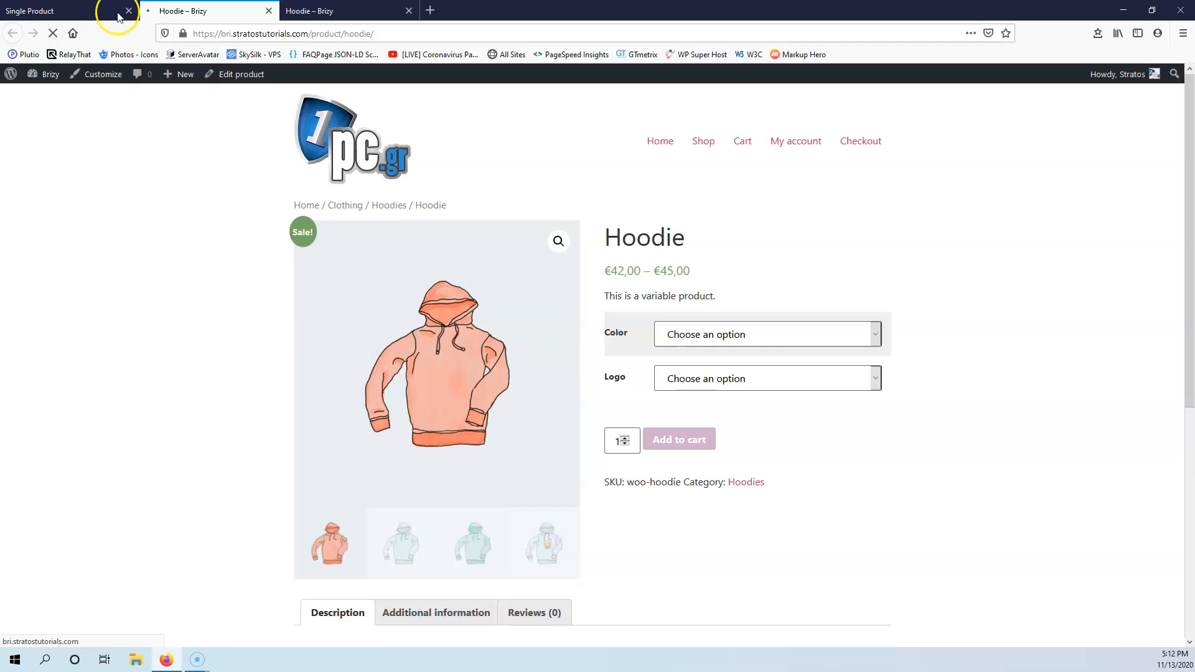
click(352, 10)
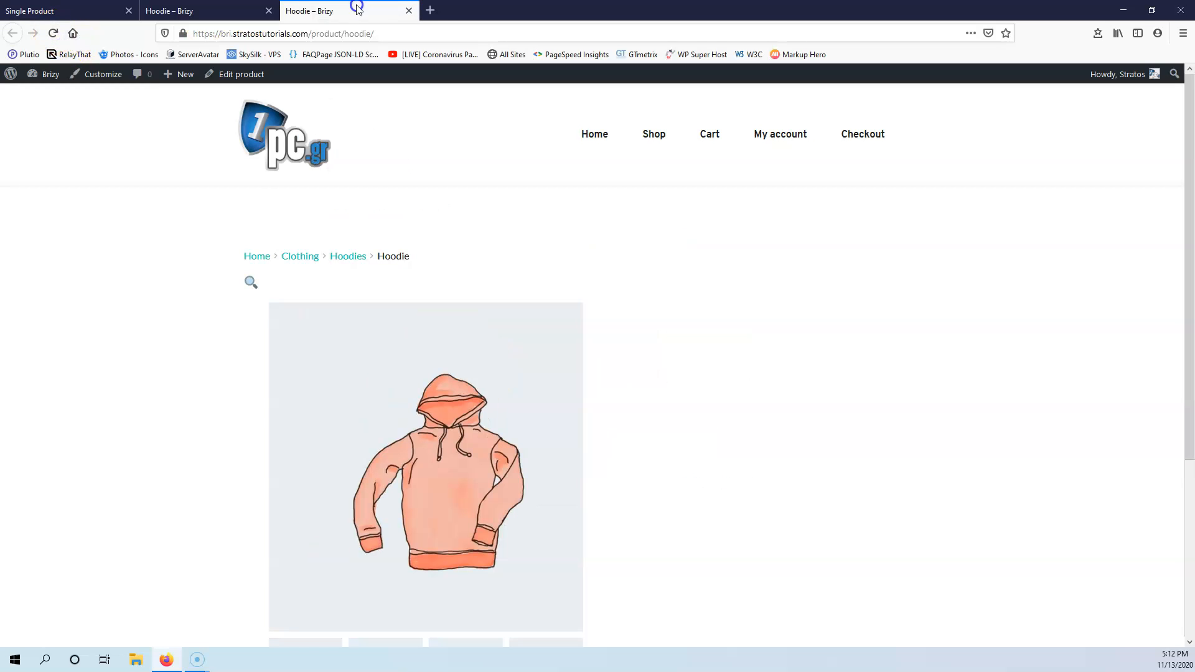
click(53, 33)
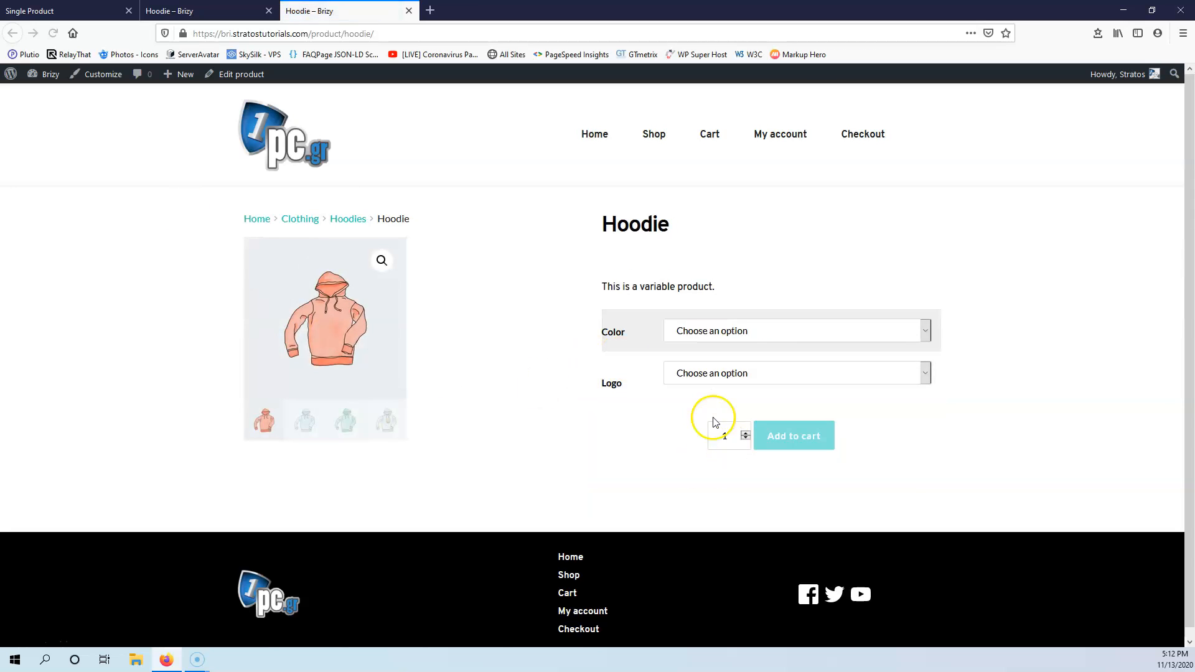
Step: Compare the templated Hoodie page with the default one and align the Add To Cart element to the left
click(221, 10)
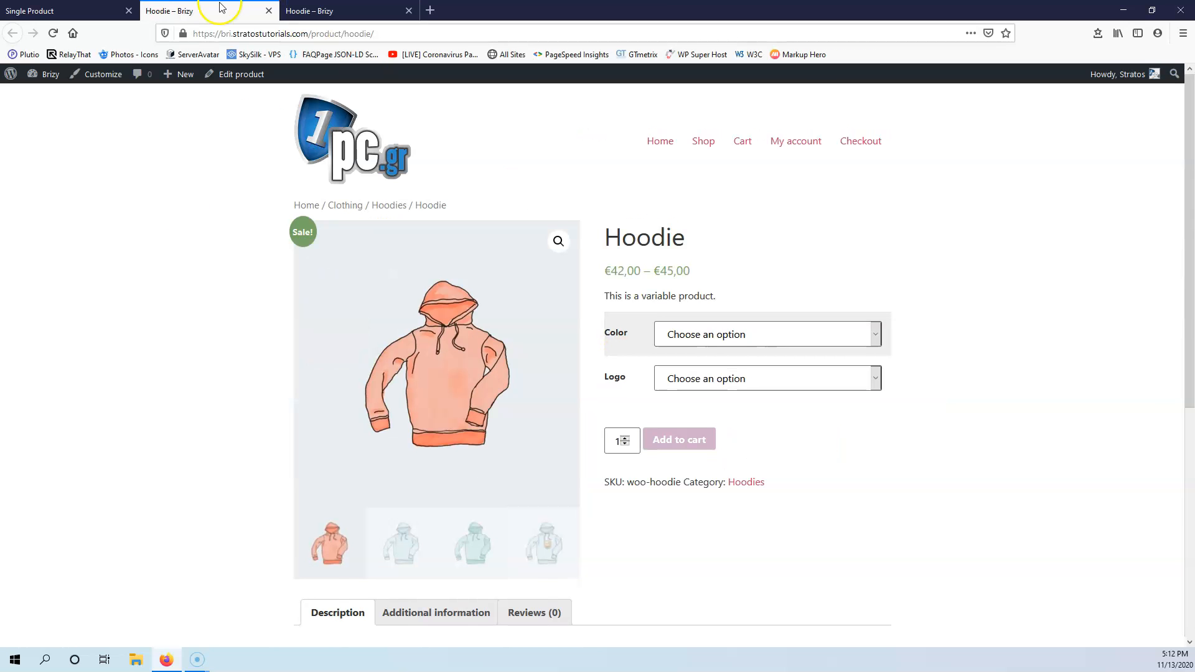
click(360, 7)
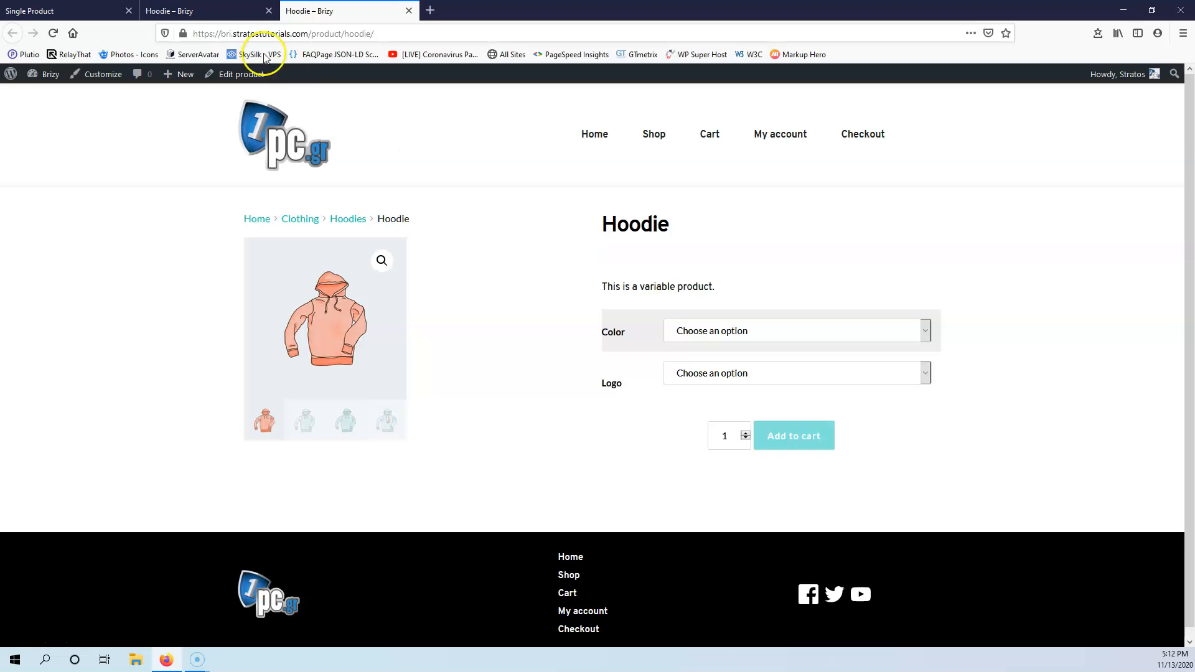
click(225, 13)
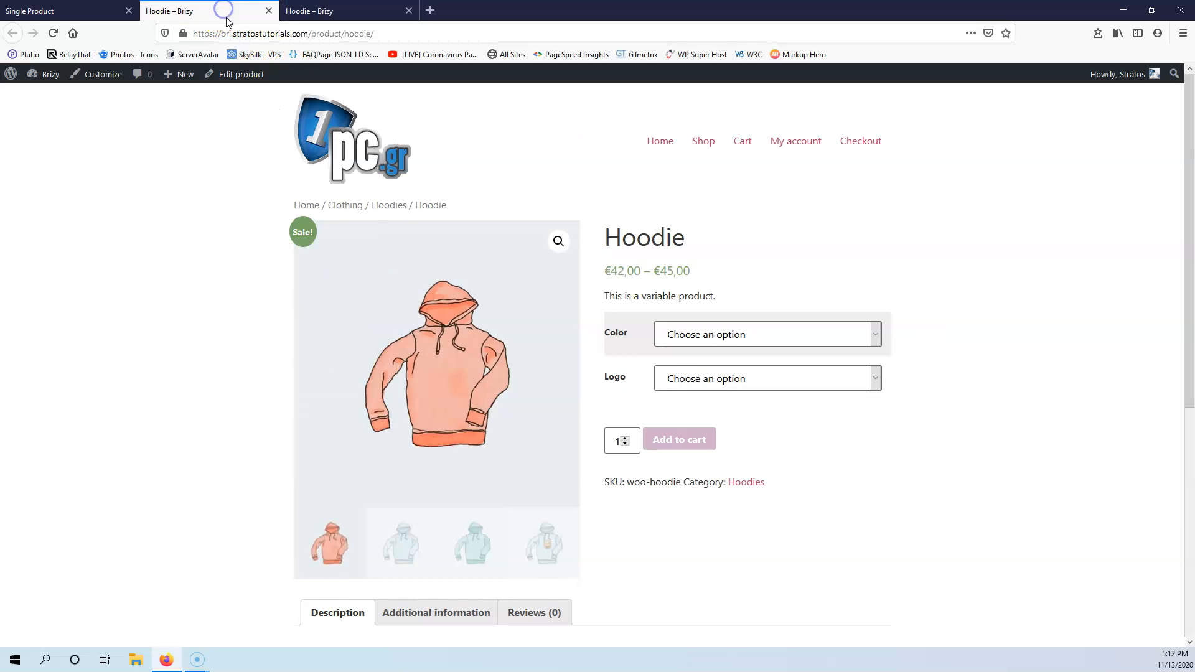
click(324, 11)
click(102, 13)
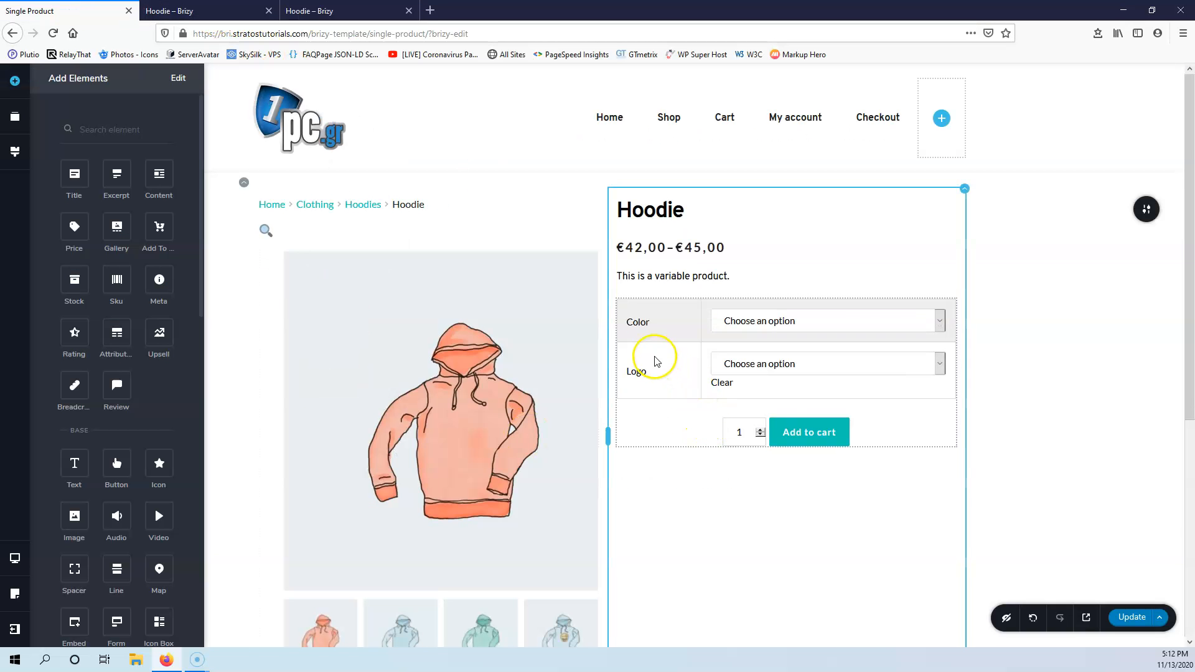
click(780, 425)
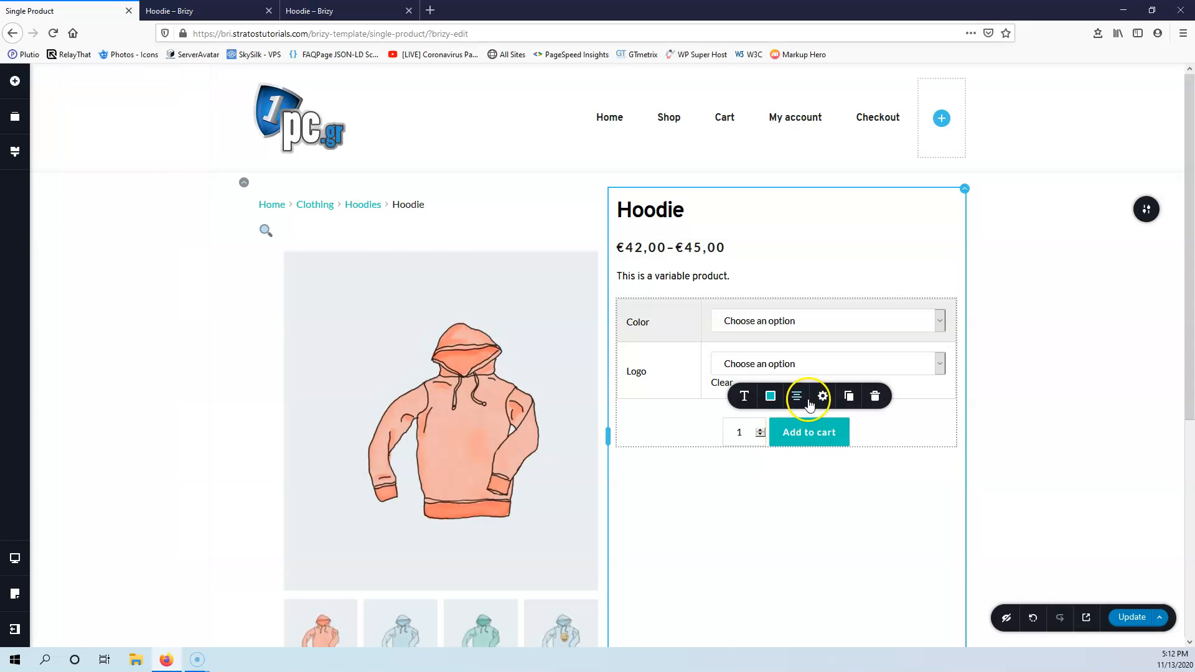
click(796, 399)
click(795, 398)
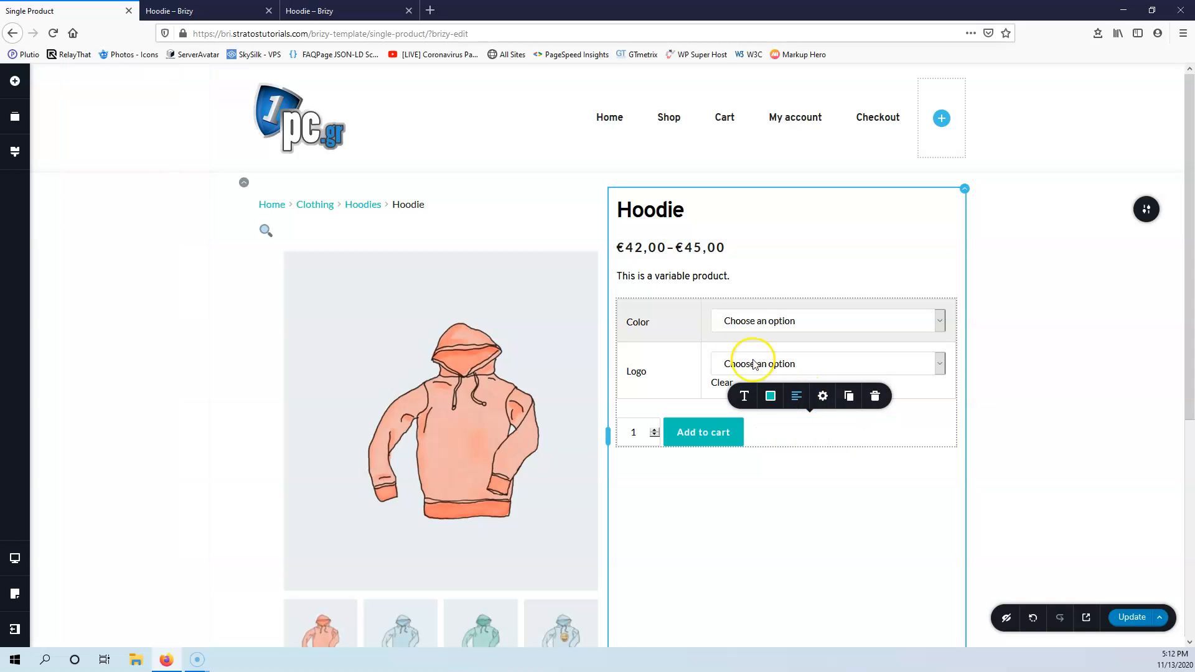
Step: Check the Color and Logo options table against the templated Hoodie page and update the Single Product template
click(666, 305)
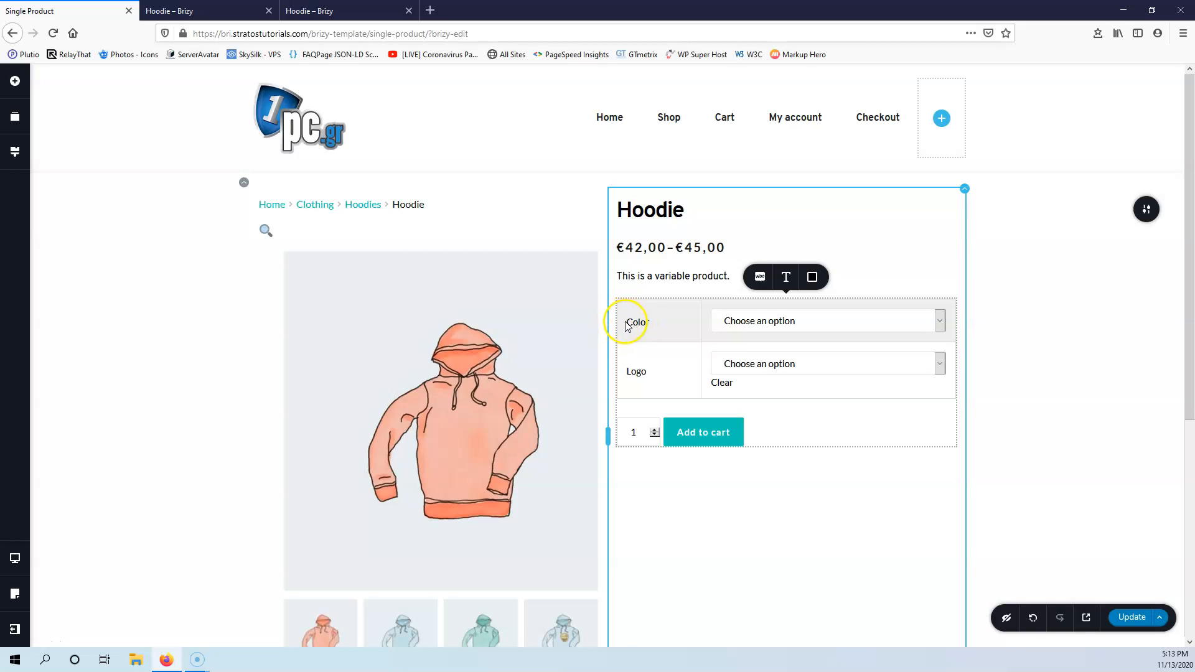
click(336, 11)
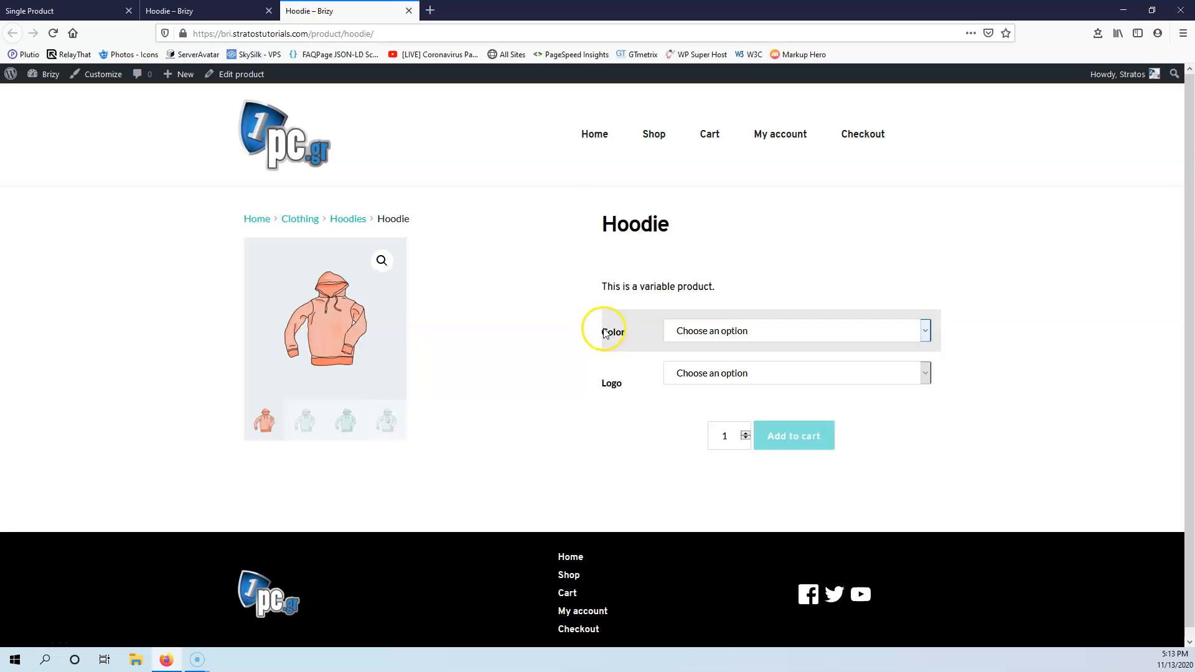
click(87, 9)
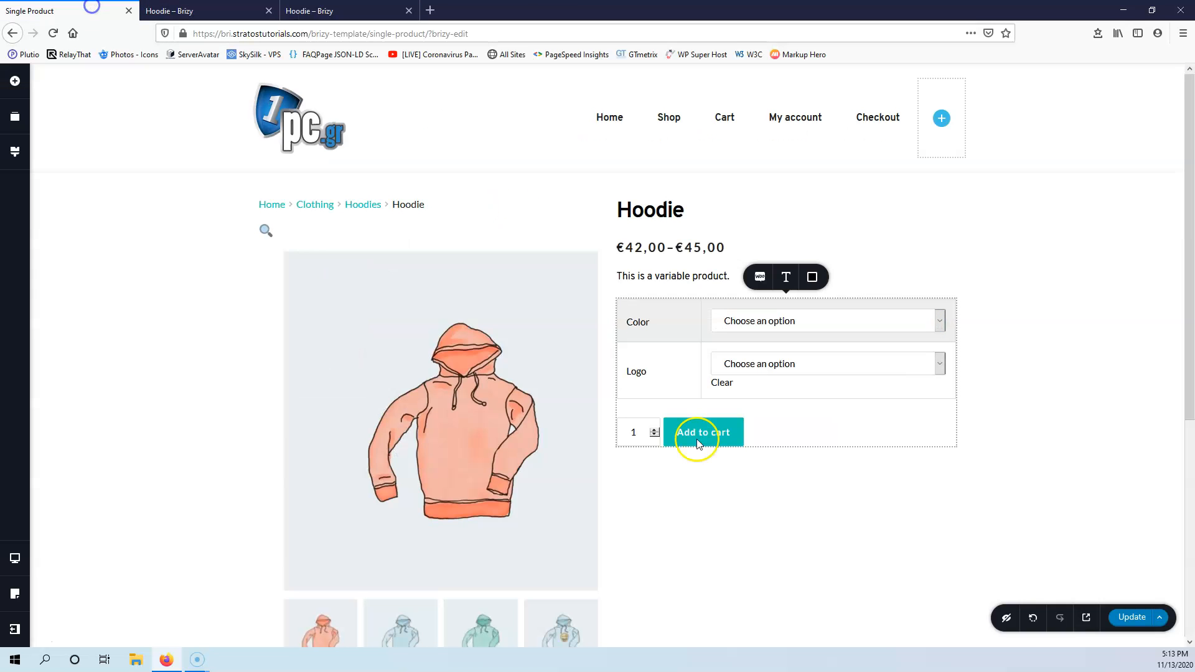
click(1148, 618)
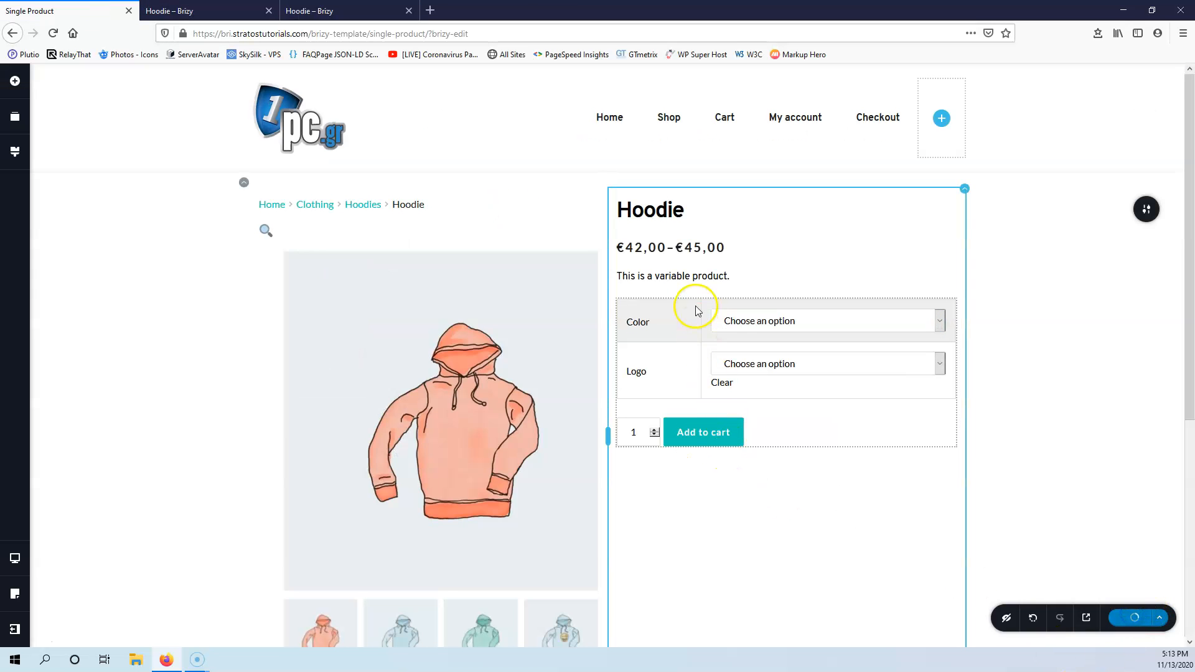
click(678, 324)
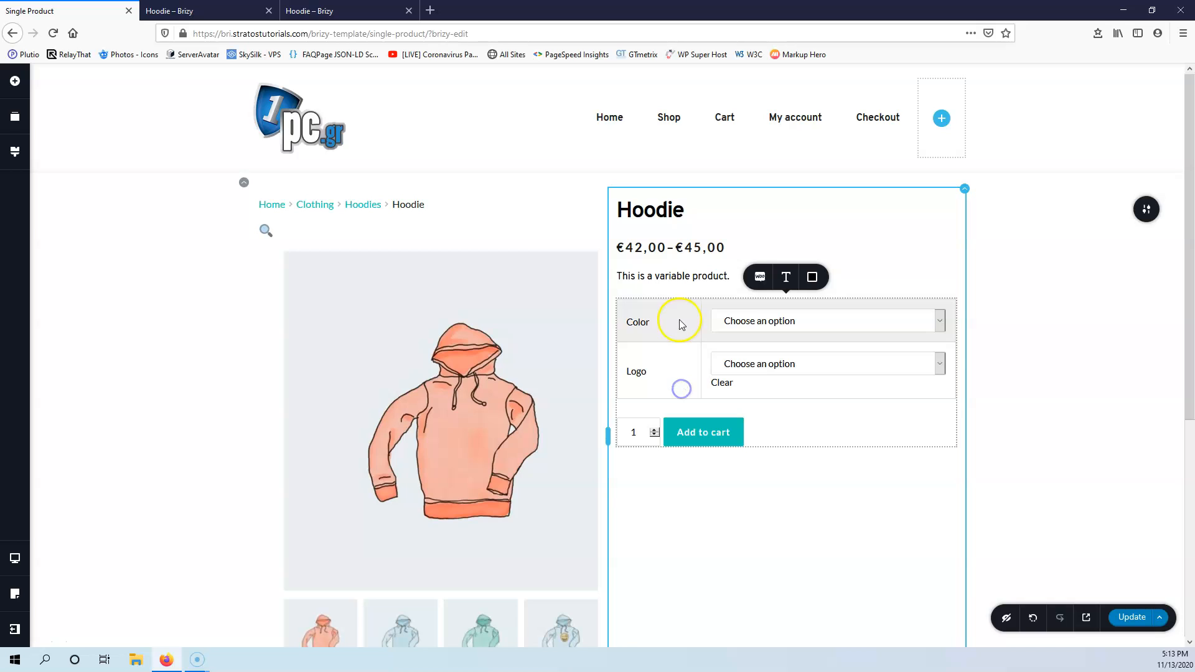
Step: Inspect the quantity field's position, alignment and spacing options, and the options available for the Add to cart button
click(633, 436)
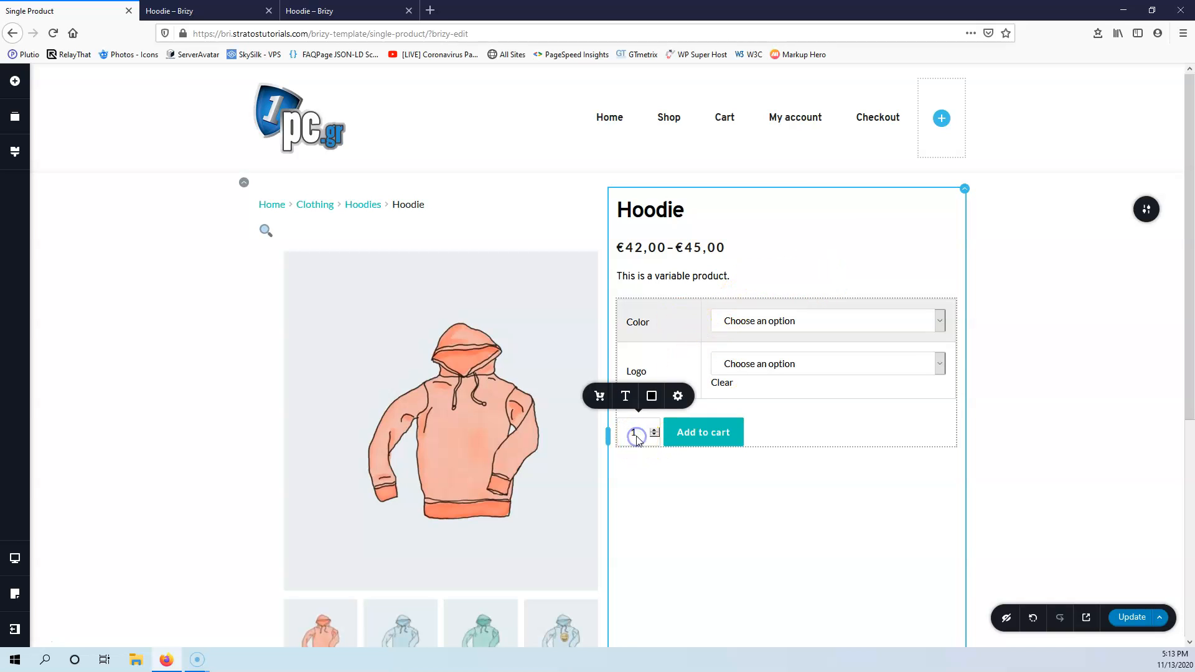
click(600, 398)
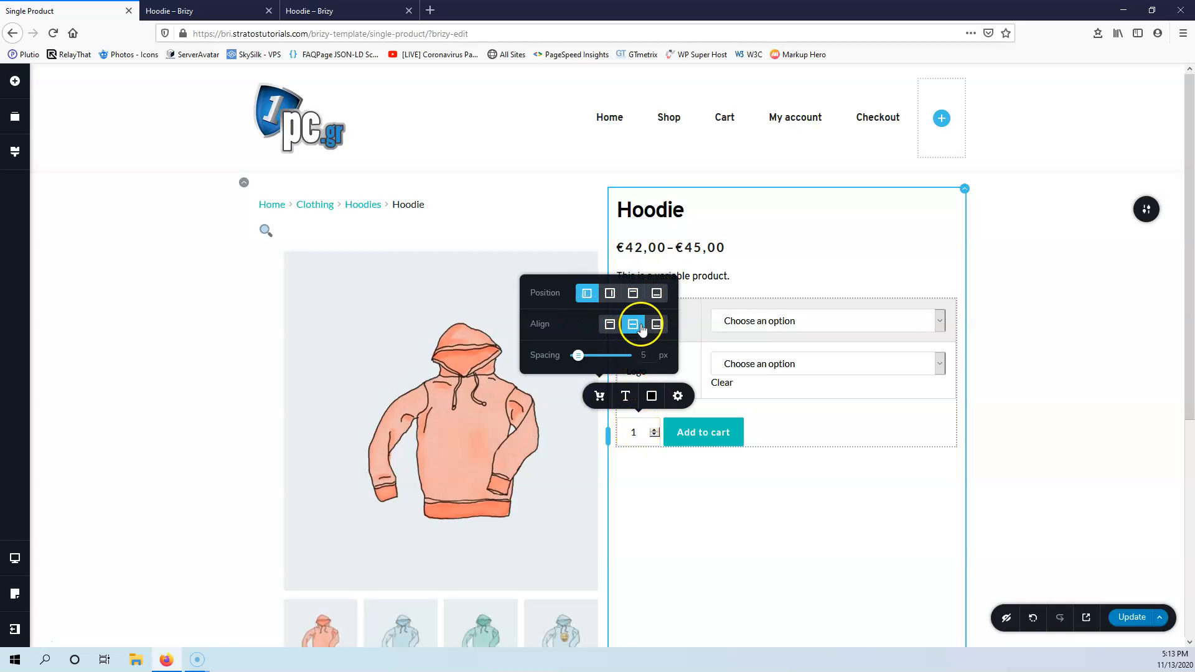
click(720, 438)
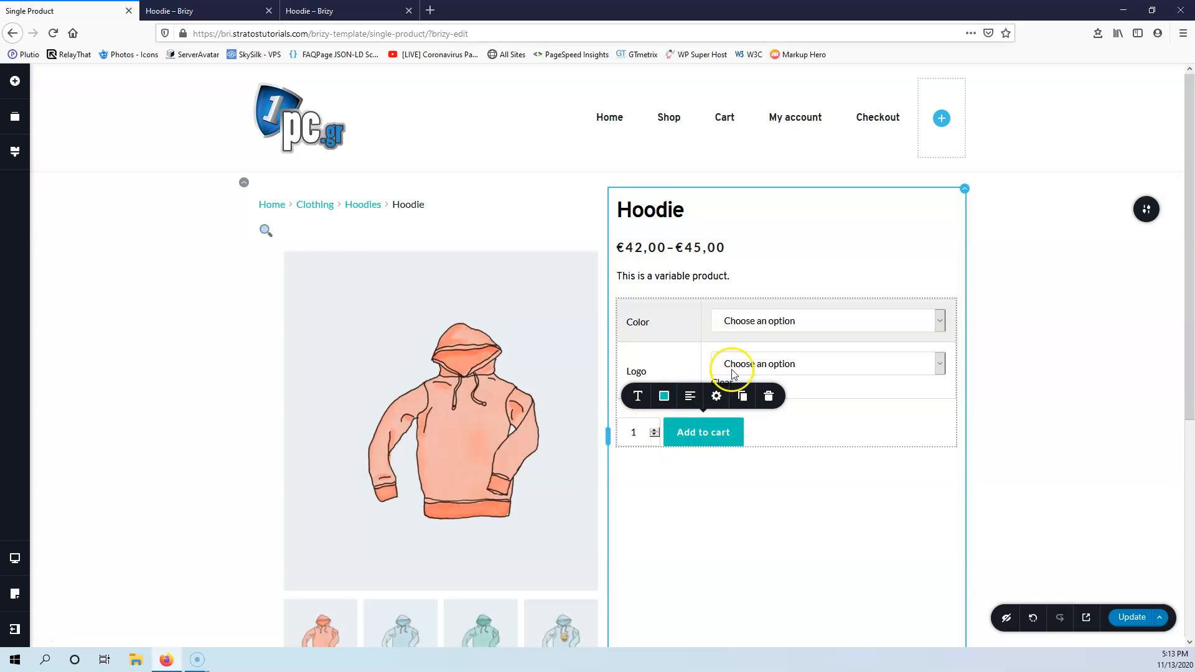
Step: Slightly reduce the spacing between the Color and Logo variations table and the Add to cart row
click(675, 312)
click(760, 277)
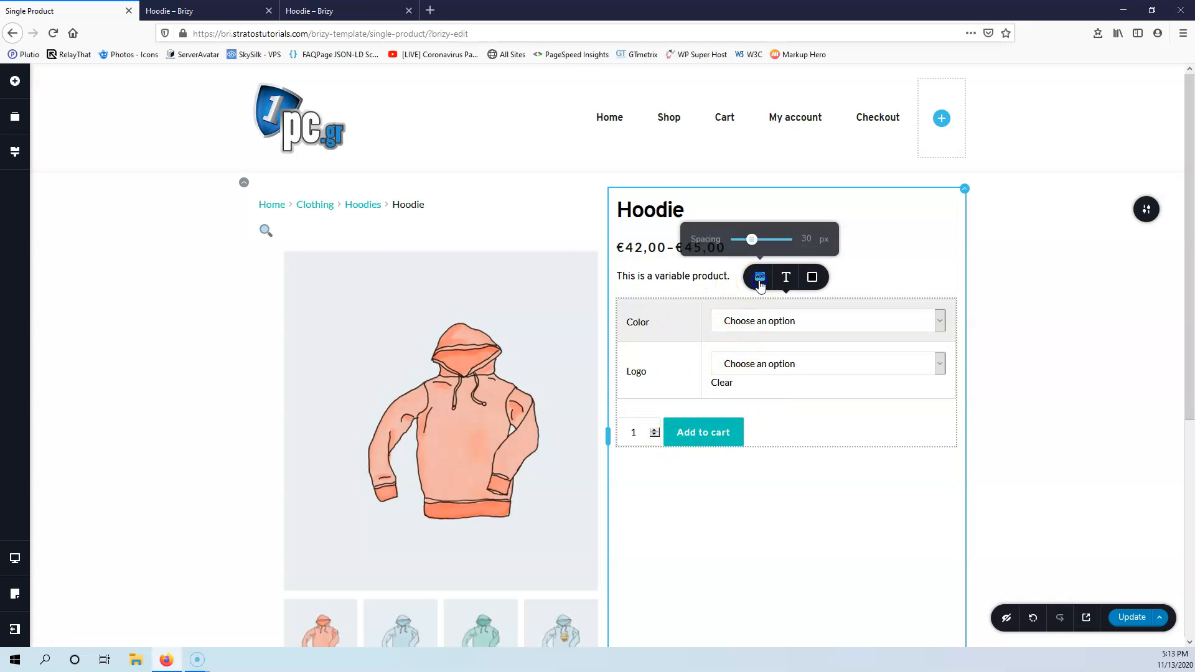
mouse_move(752, 239)
mouse_down()
mouse_move(778, 238)
mouse_move(750, 241)
mouse_up()
Step: Examine the variations table's typography settings for label, value and clear text, and its colour options
click(786, 277)
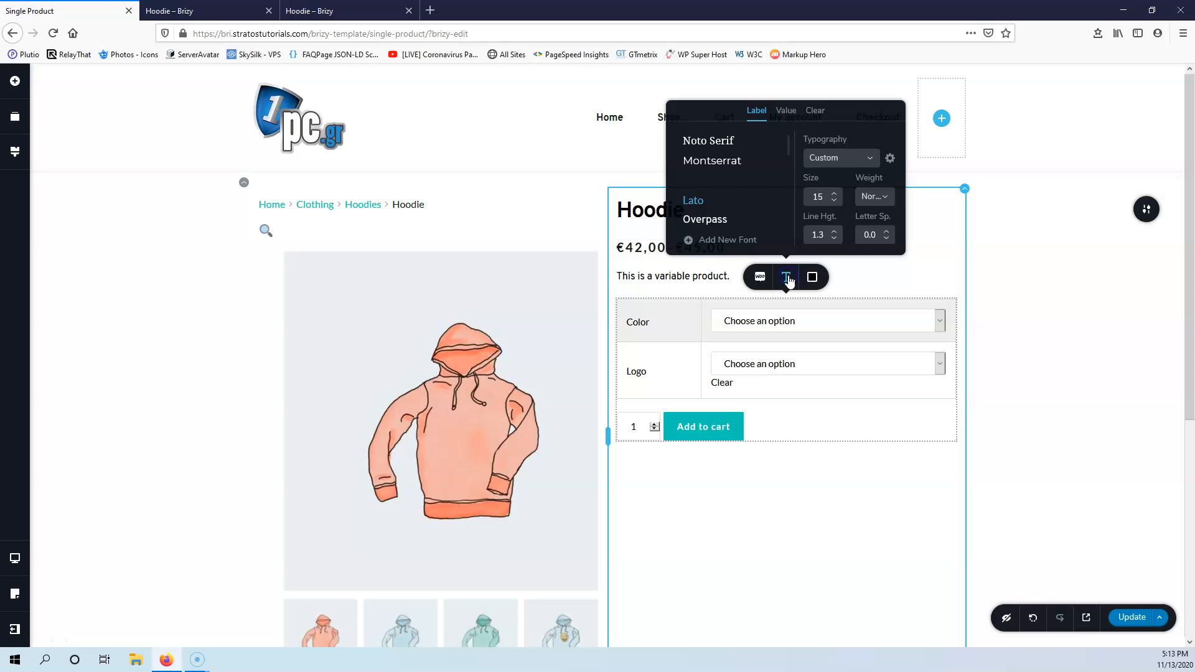
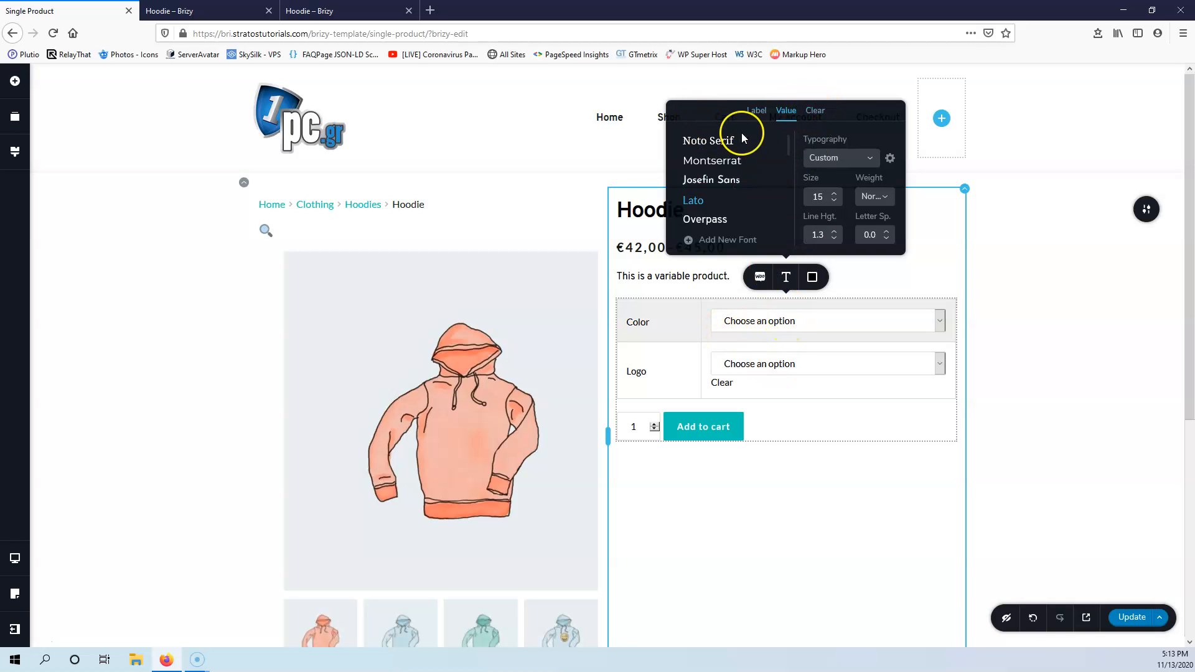
click(760, 115)
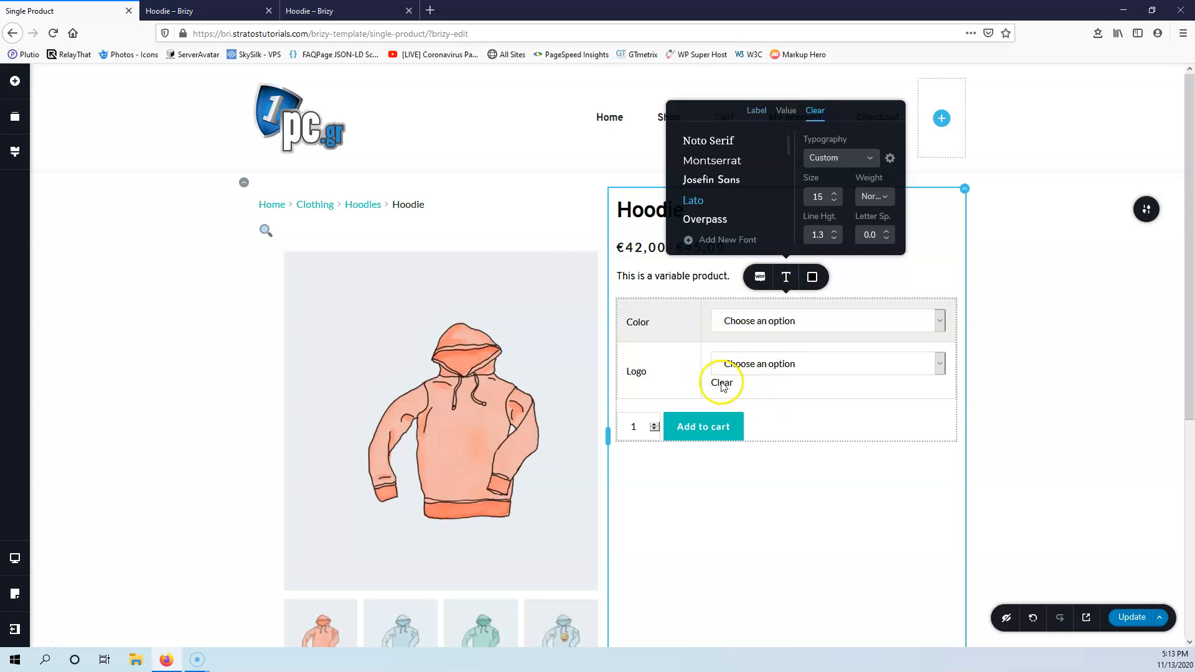
click(811, 277)
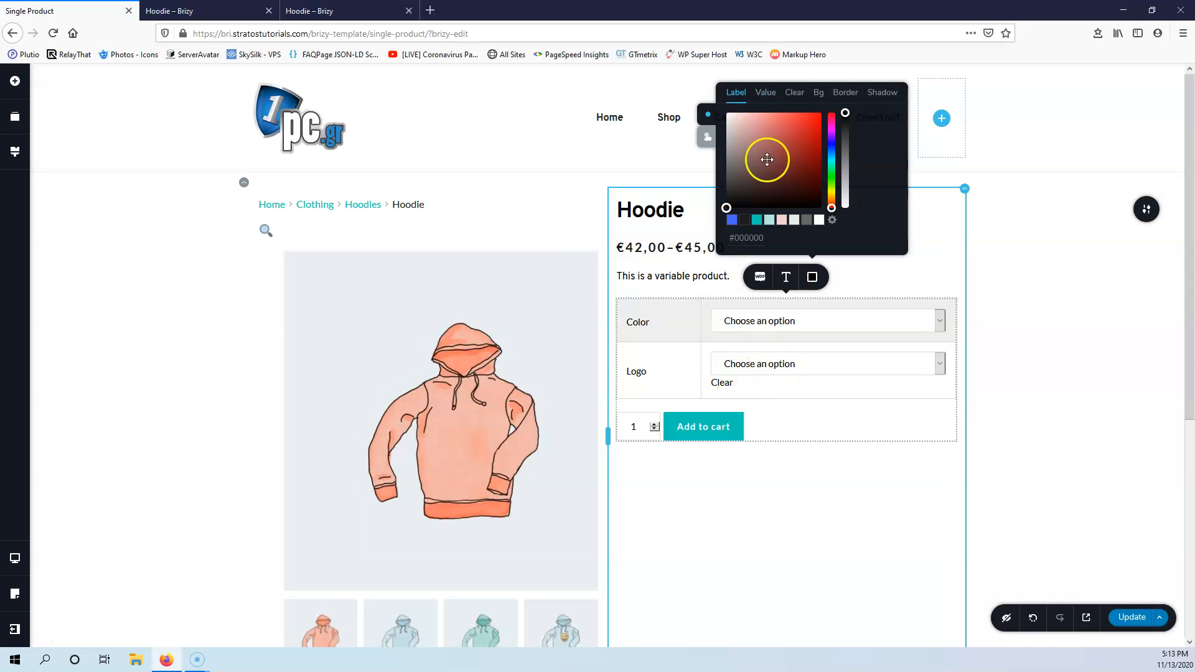
click(666, 326)
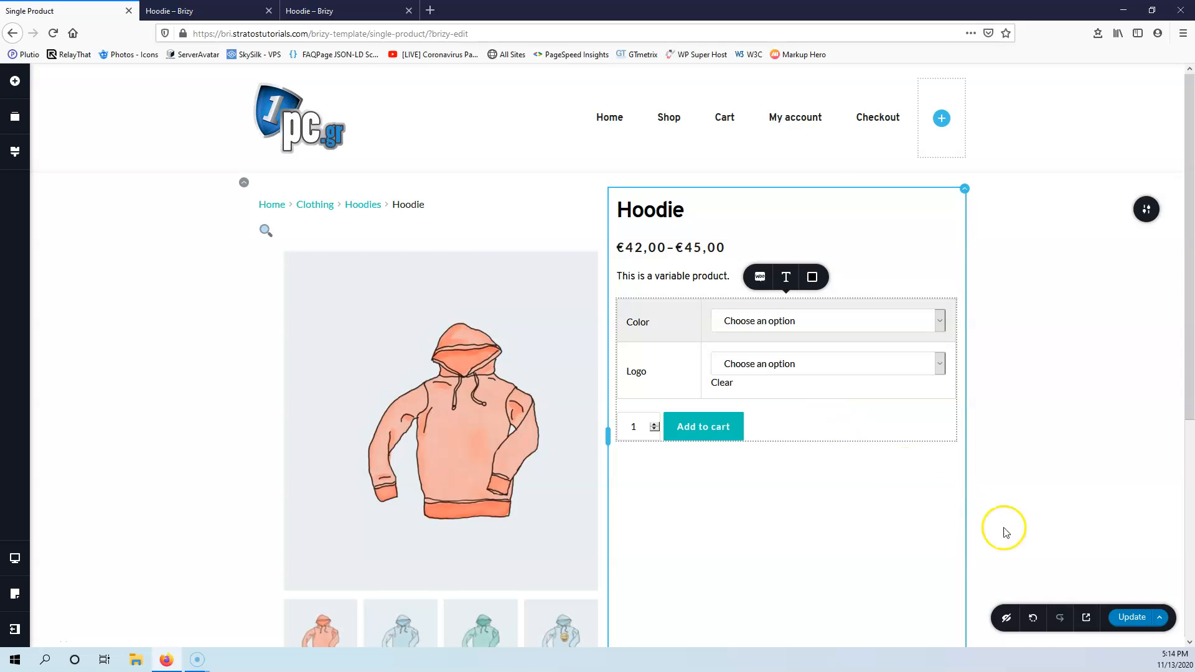
Step: Update the template and check what the original Hoodie page shows below its Add to cart button
click(1128, 615)
click(255, 15)
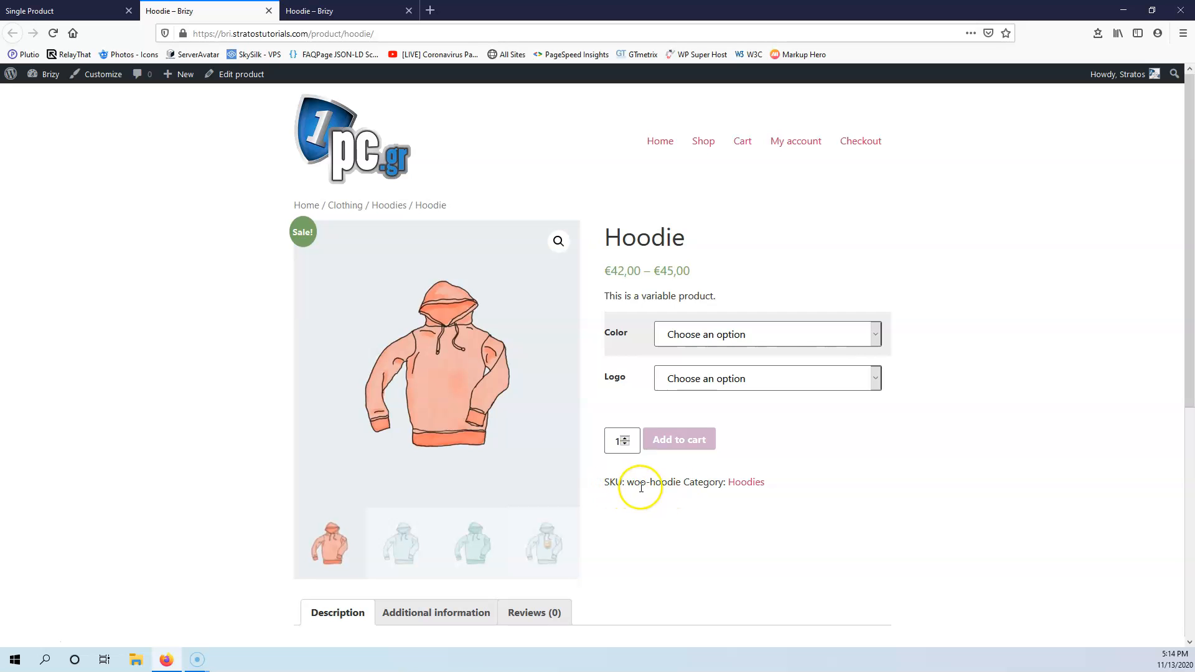
click(134, 11)
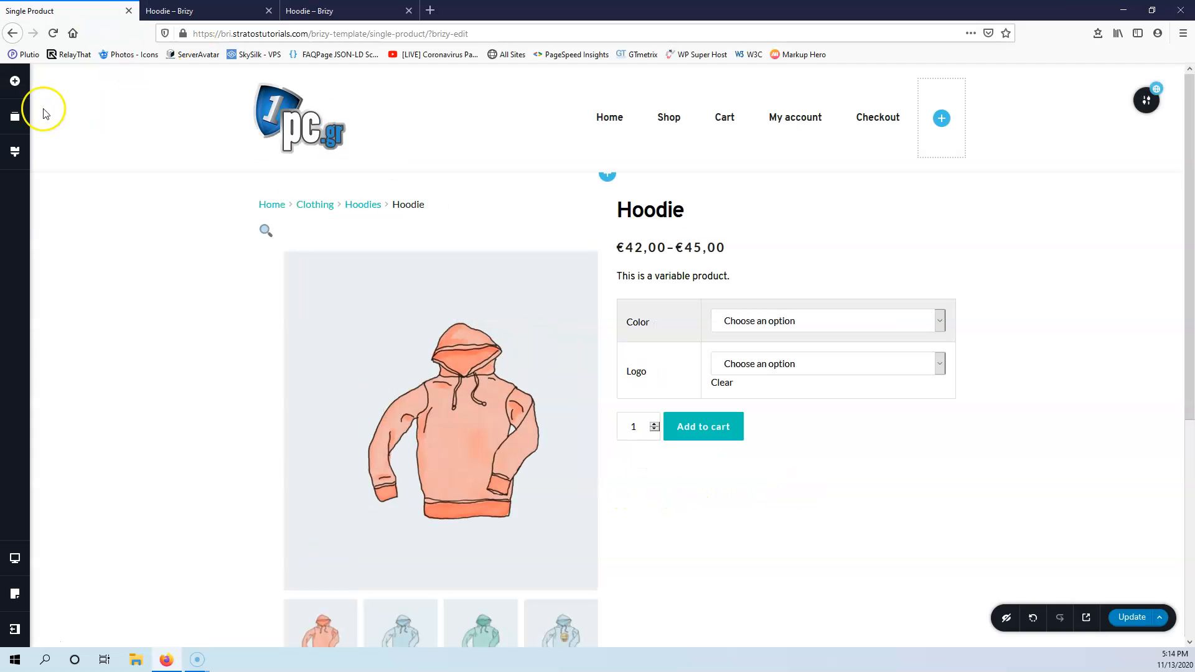
Step: Add a Meta element below the Add to cart button and set its type to Inline
click(15, 81)
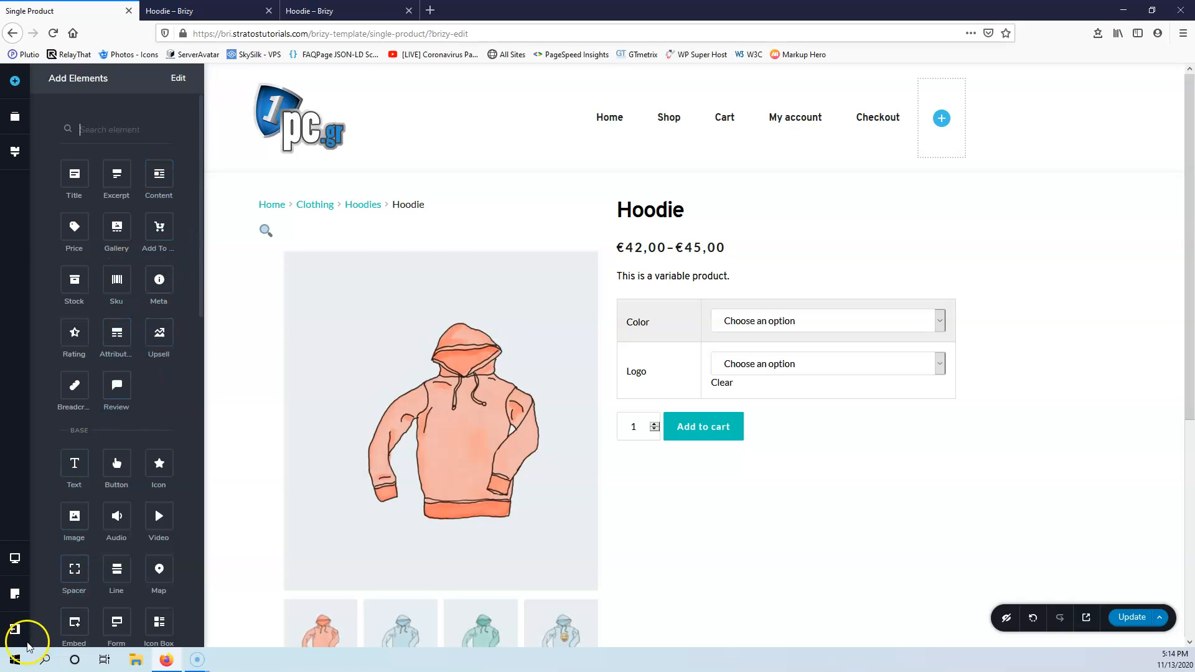
drag(164, 276, 671, 461)
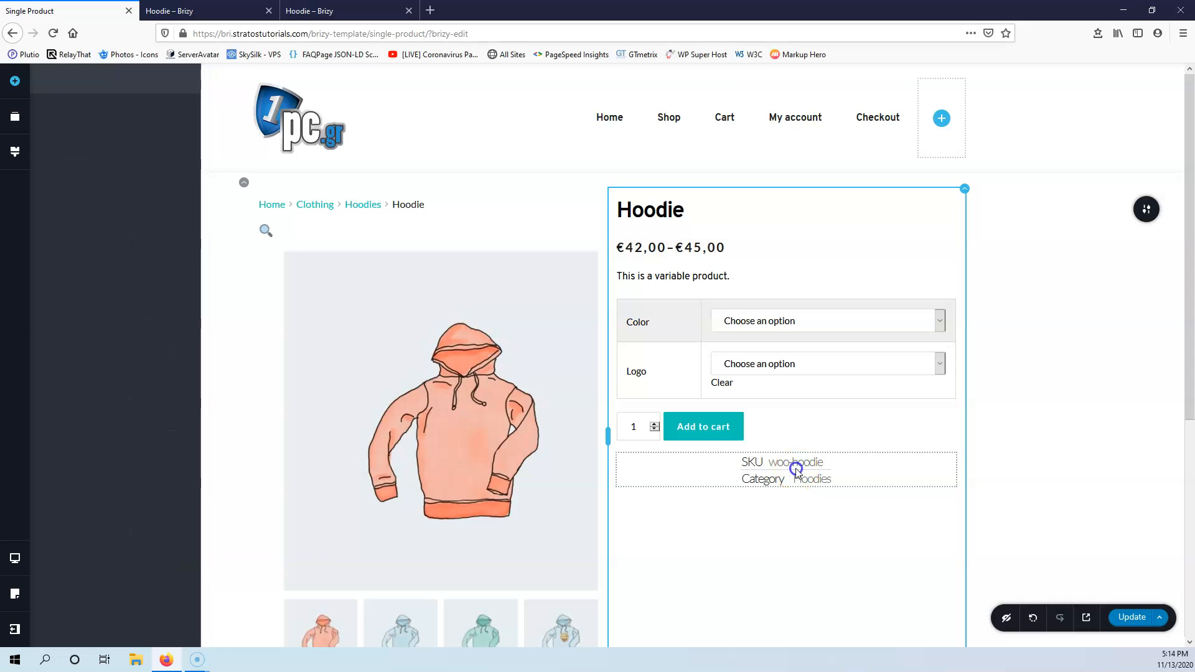
click(794, 470)
click(709, 432)
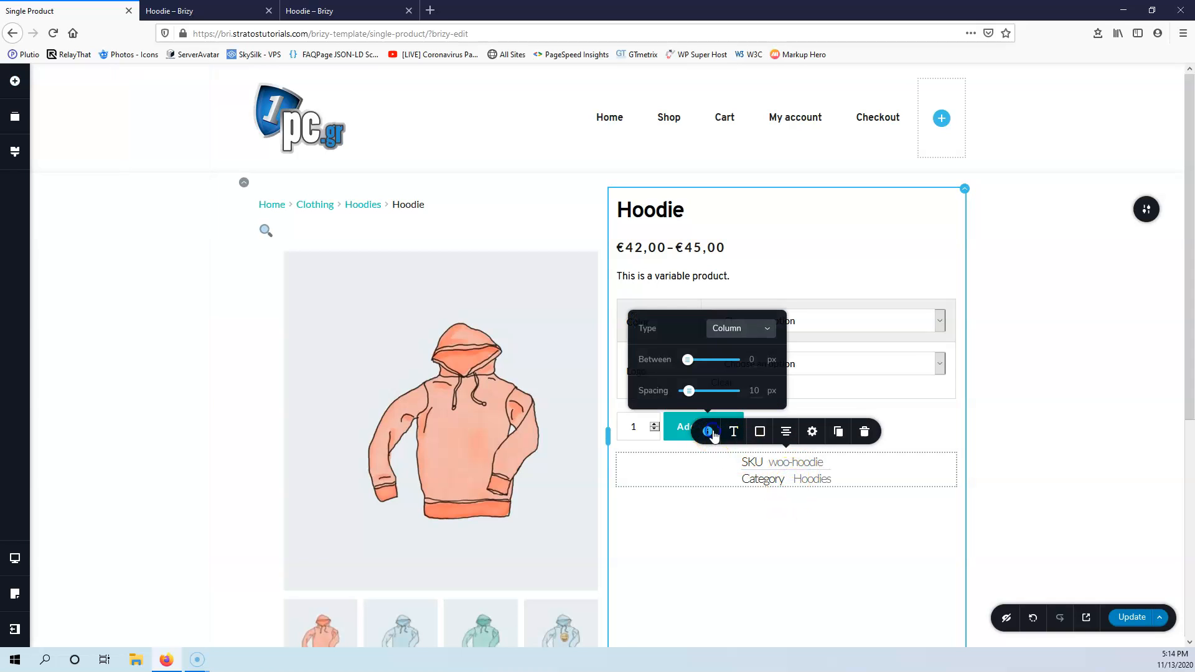
click(747, 319)
click(744, 383)
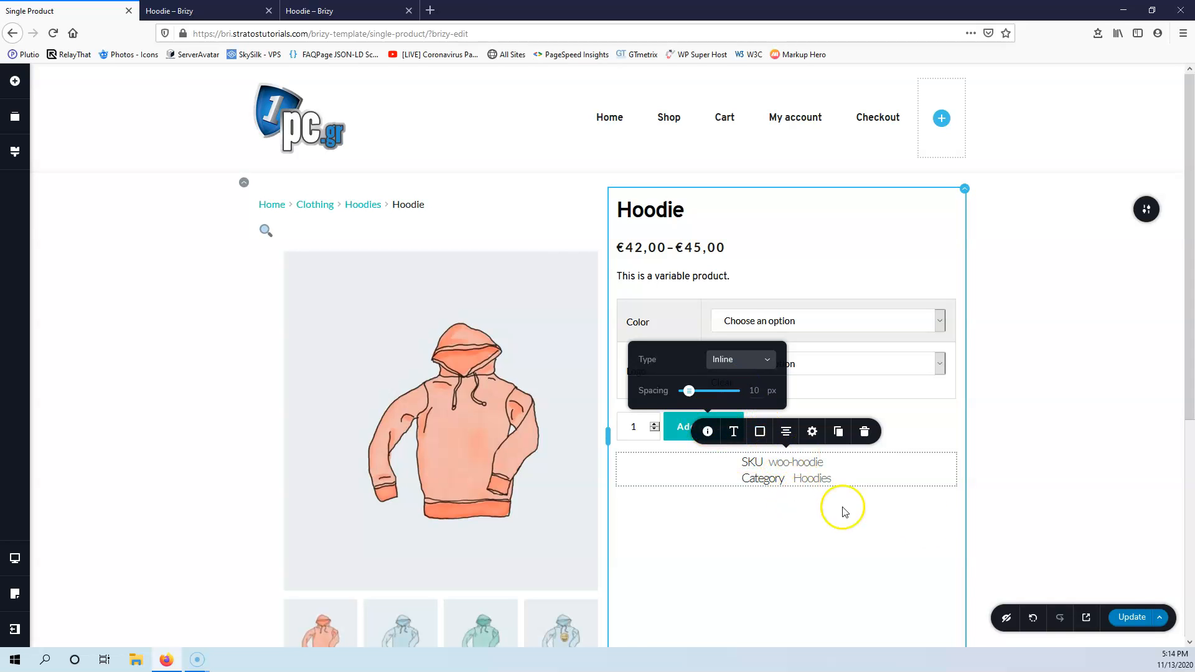
Step: Update the template, reload the live Hoodie page to check the new Meta element, and return to the editor
click(1139, 617)
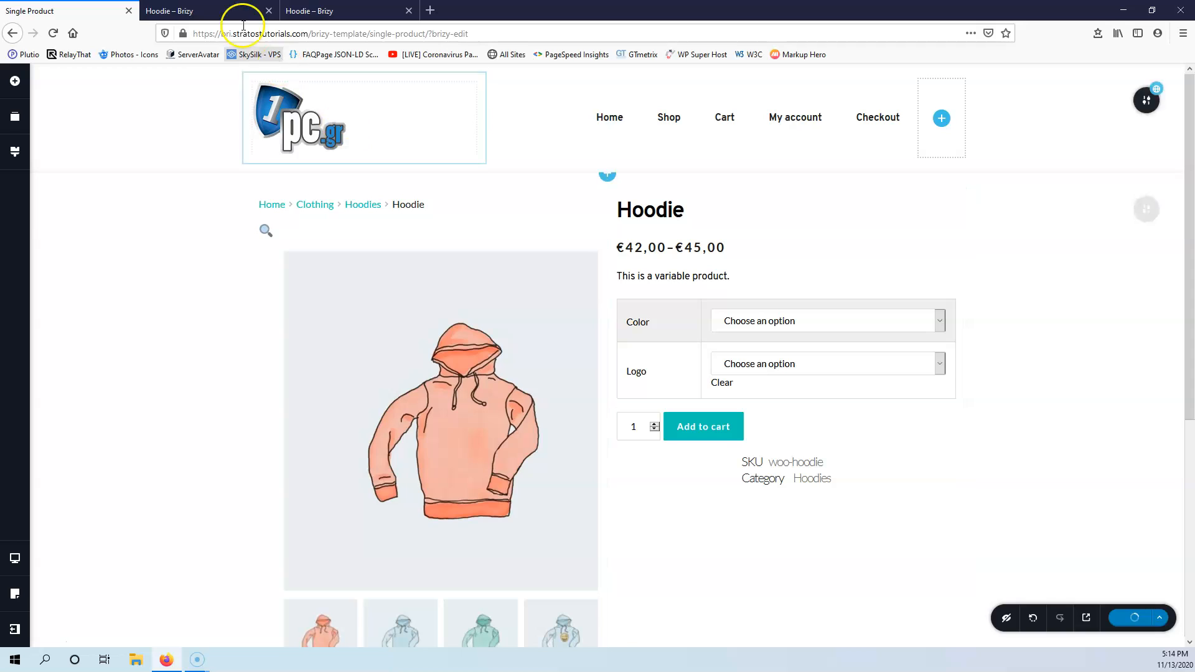
click(312, 11)
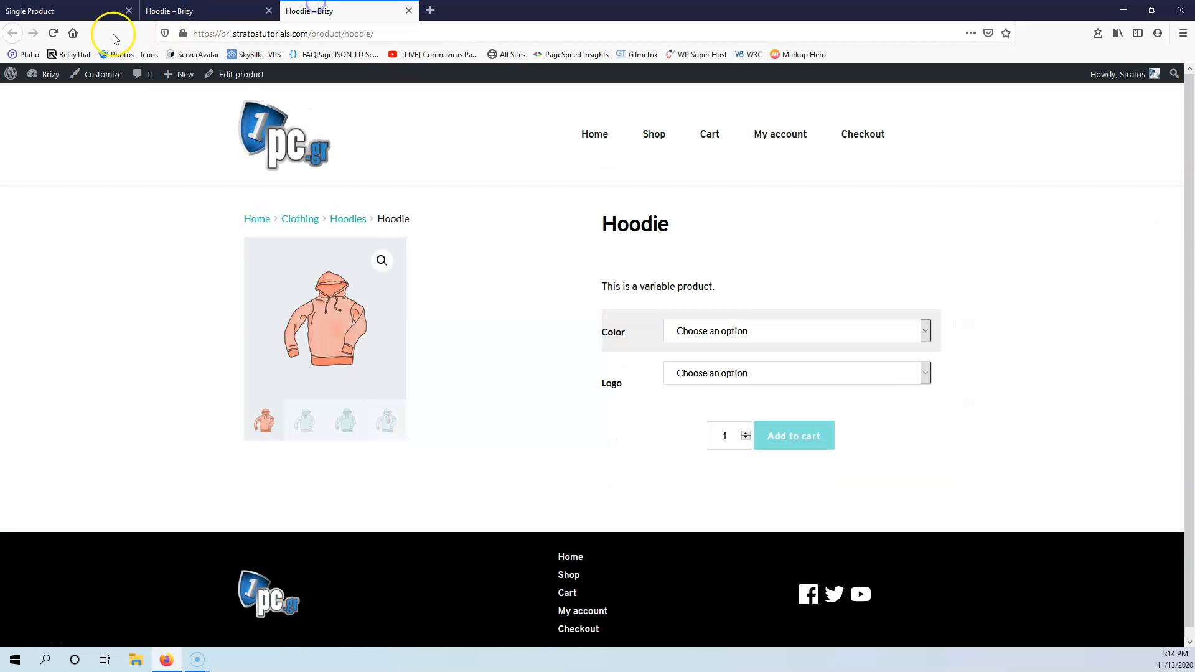
click(53, 33)
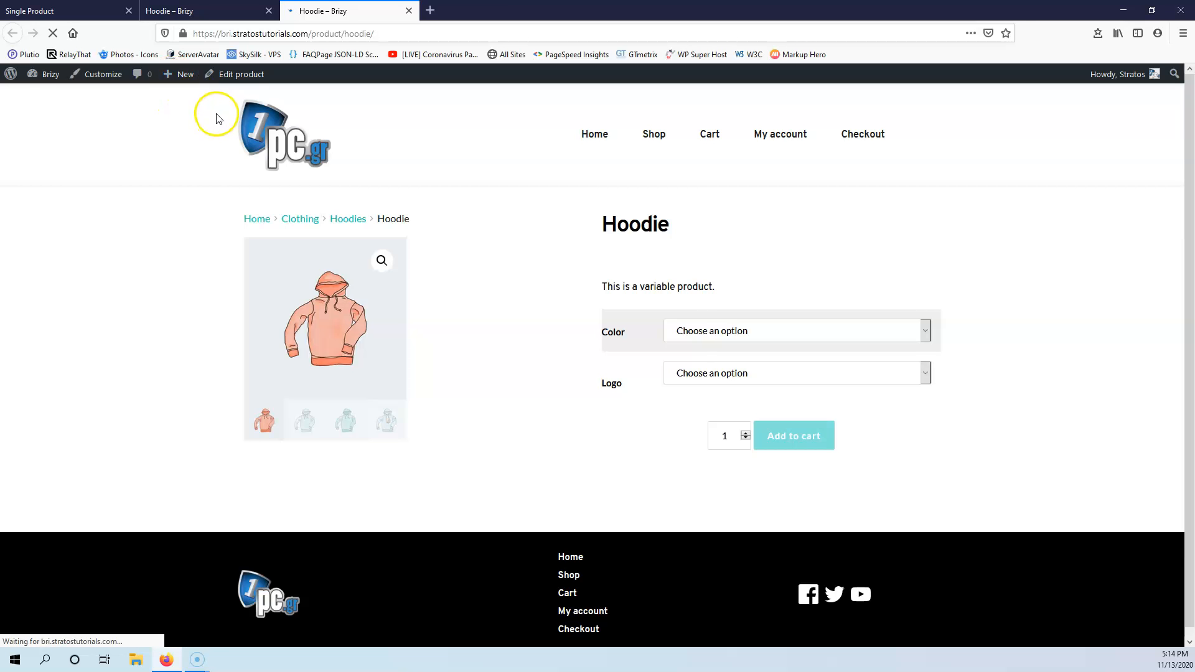
key(ctrl+shift+Tab)
key(ctrl+shift+Tab)
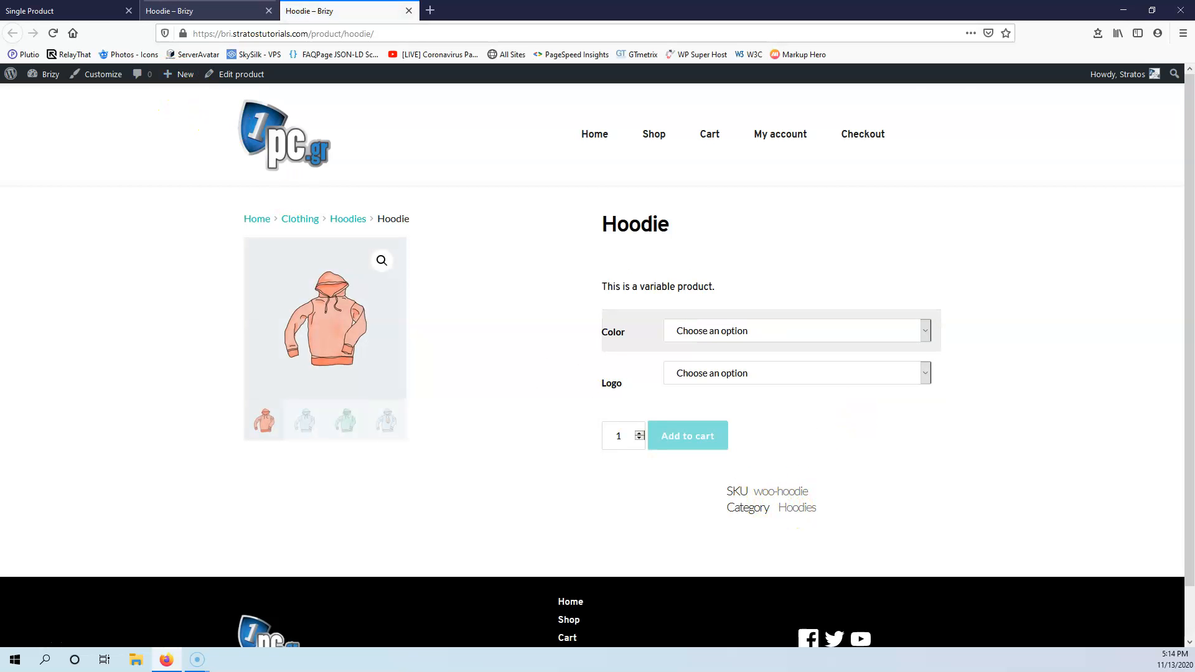
Step: Try the Table, Column and Inline types on the Meta element to compare their layouts
click(771, 463)
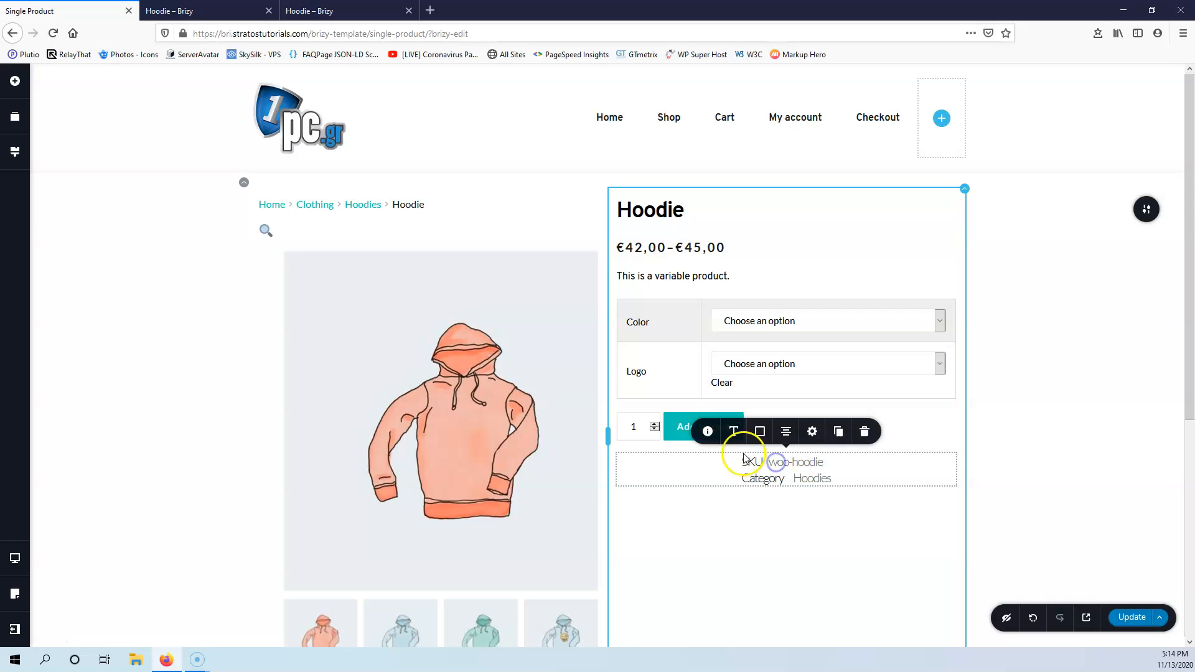
click(708, 431)
click(745, 363)
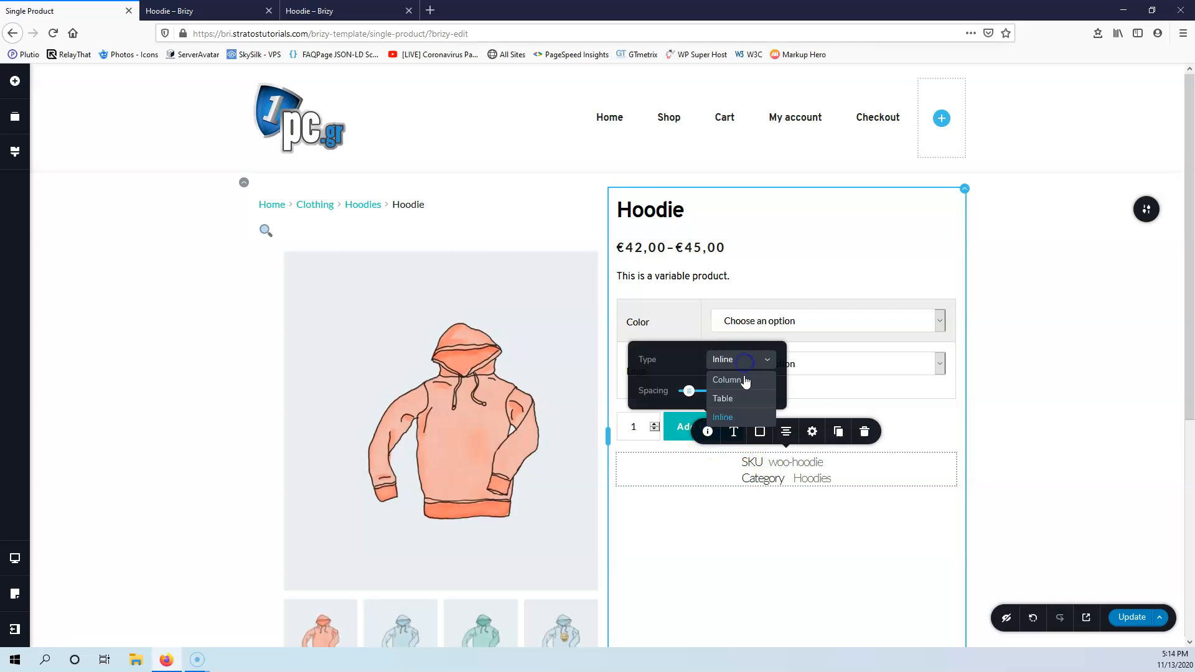
click(740, 398)
click(736, 330)
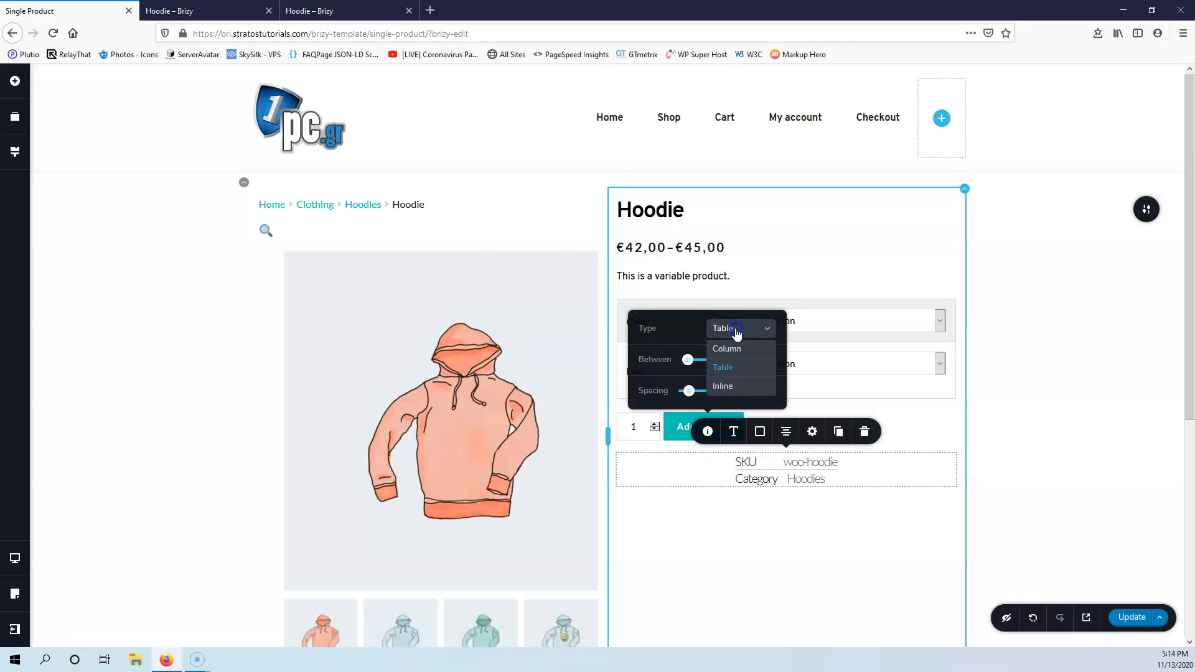
click(734, 350)
click(734, 330)
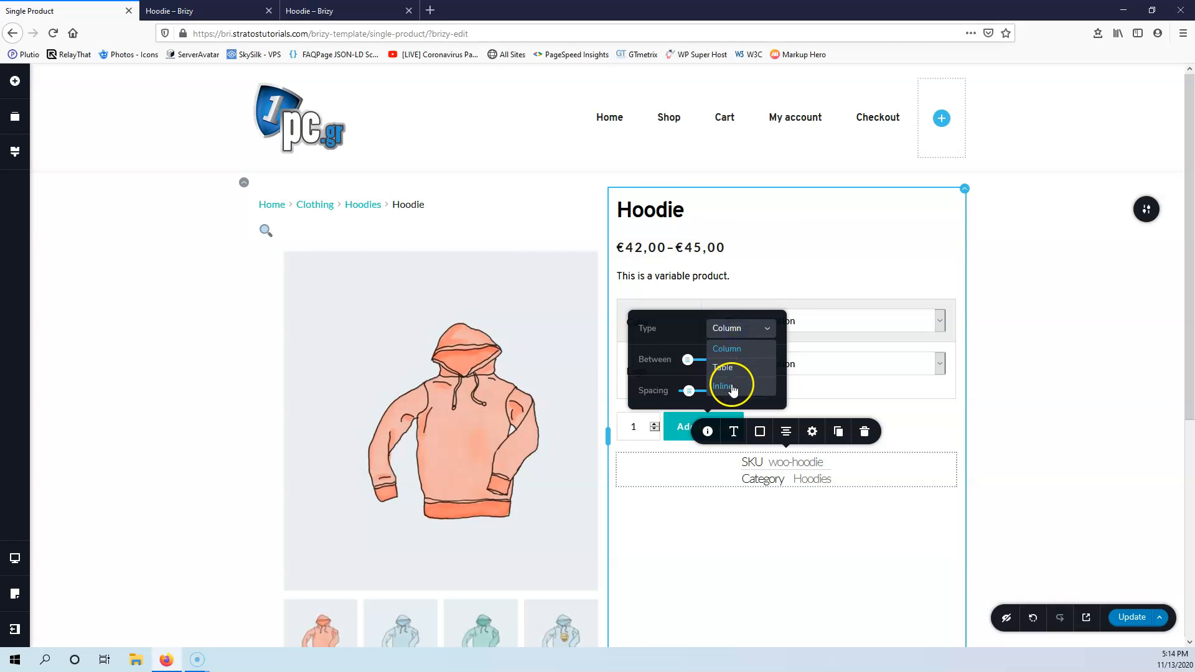
click(733, 386)
click(738, 361)
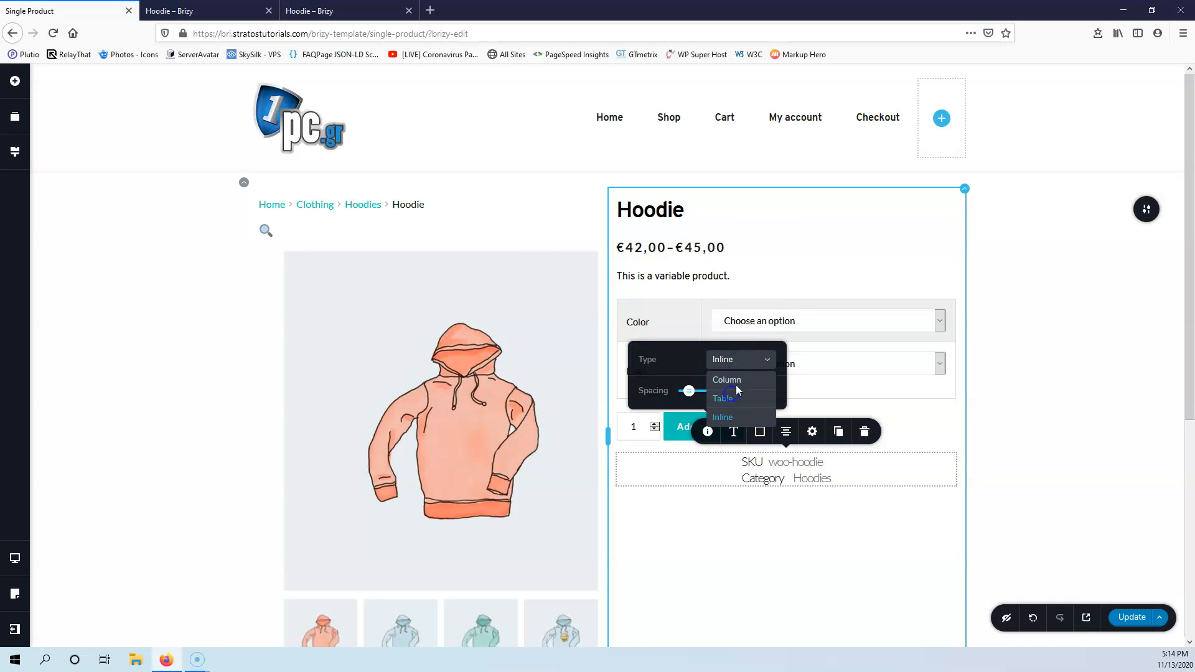
click(735, 396)
click(740, 328)
click(734, 387)
Step: Try a spacing of 0 px on the Meta element with the Column and Table types
click(689, 391)
drag(690, 391, 684, 391)
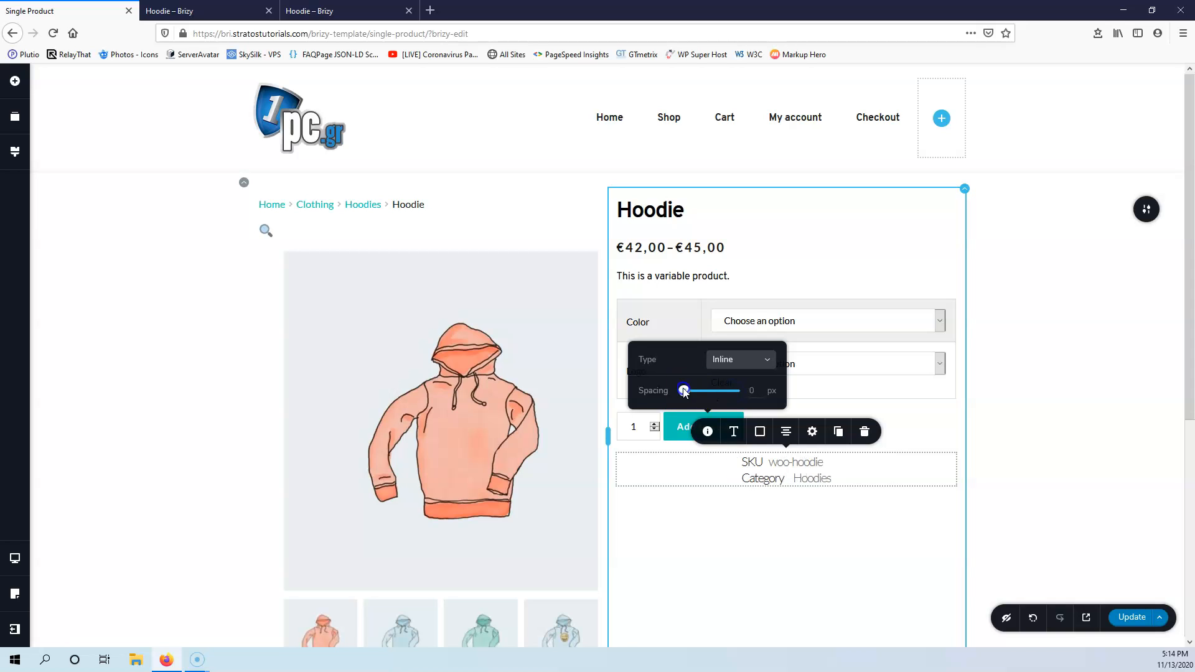
click(723, 359)
click(735, 388)
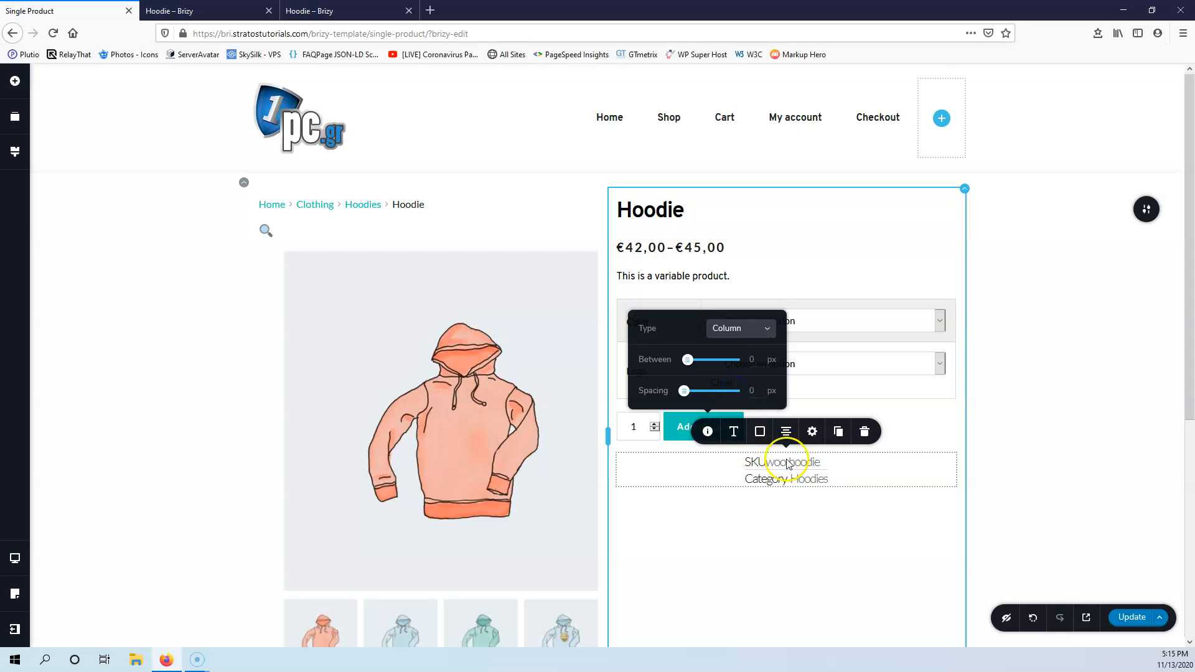
click(740, 339)
click(741, 369)
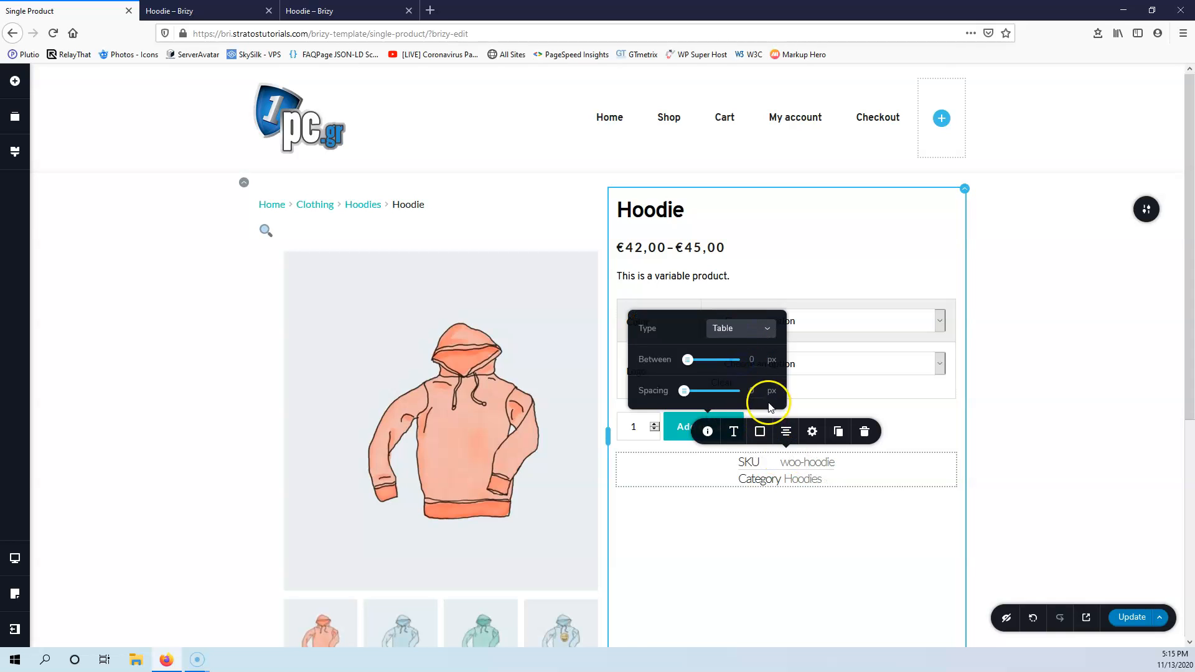
click(724, 342)
click(736, 350)
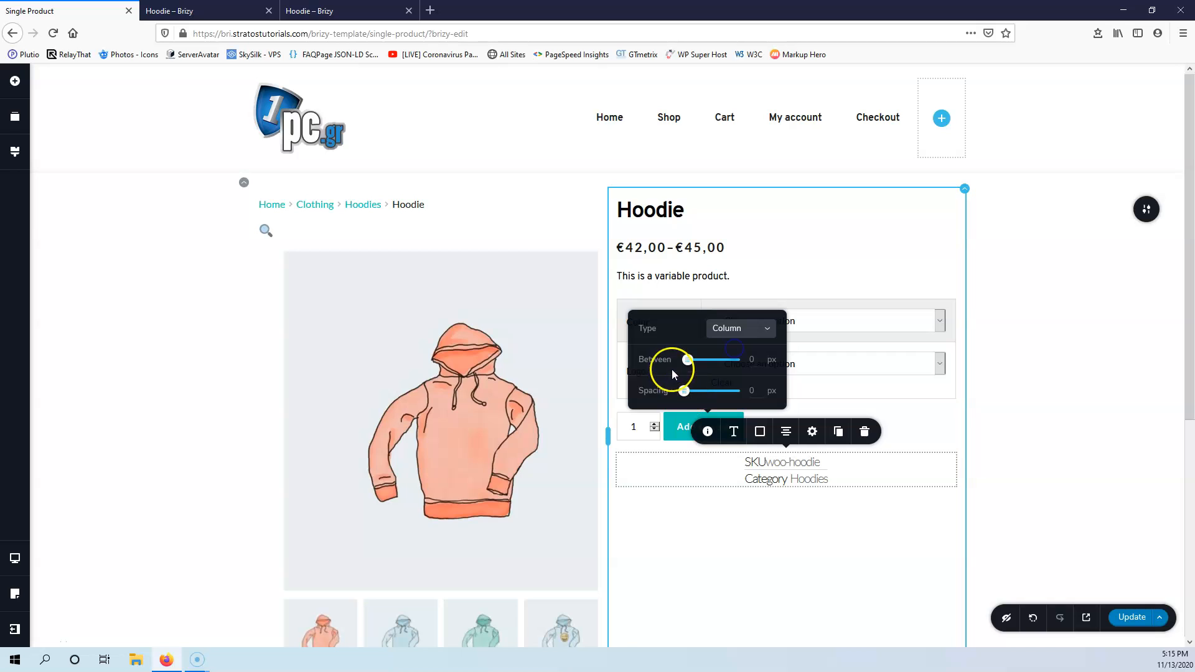
drag(693, 392, 690, 391)
Step: Look at the Meta element's colour options and set its type to Table
click(758, 432)
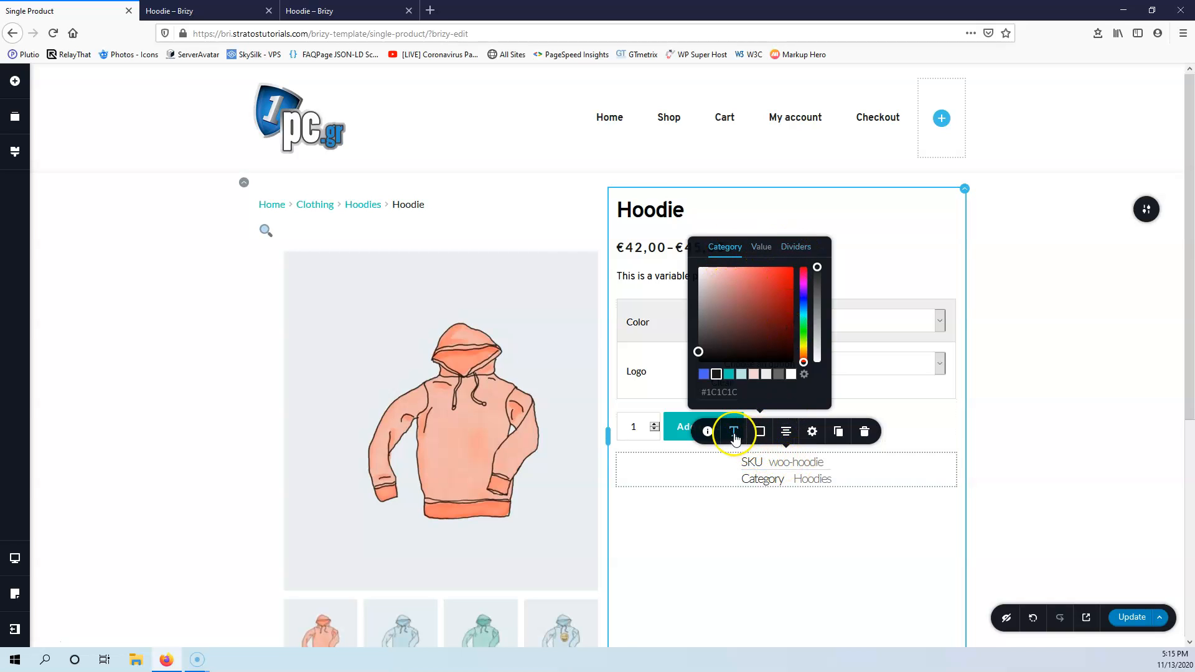
click(707, 432)
click(719, 328)
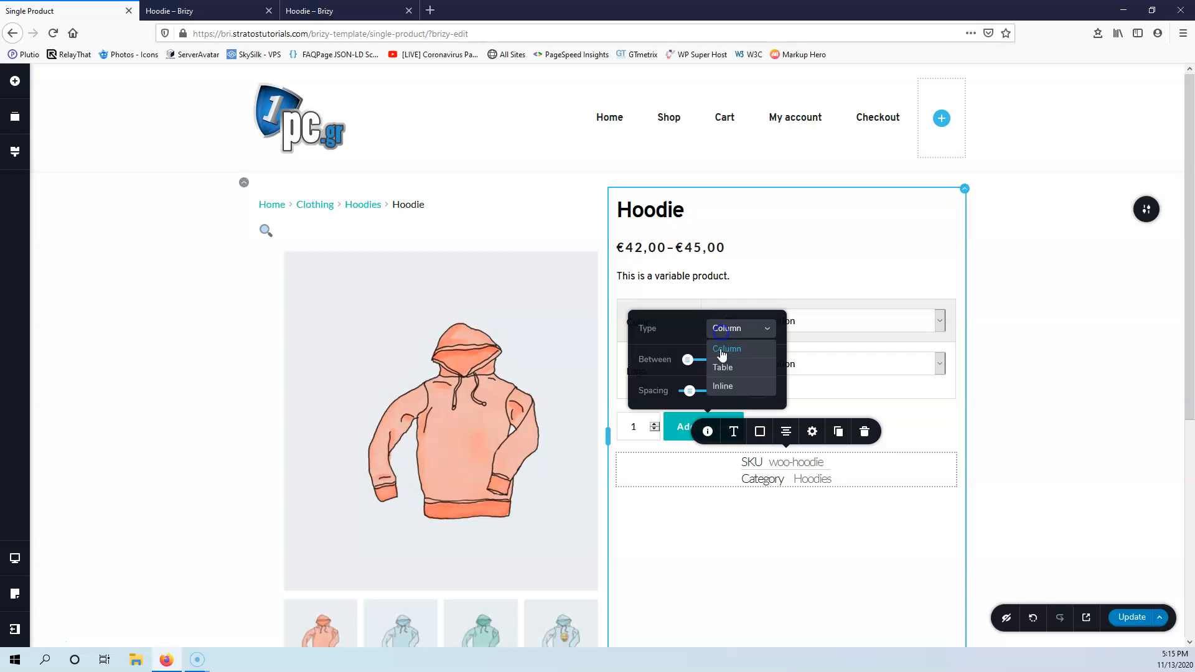
click(723, 368)
Step: Review the Meta element's category typography settings and align the element to the left
click(760, 432)
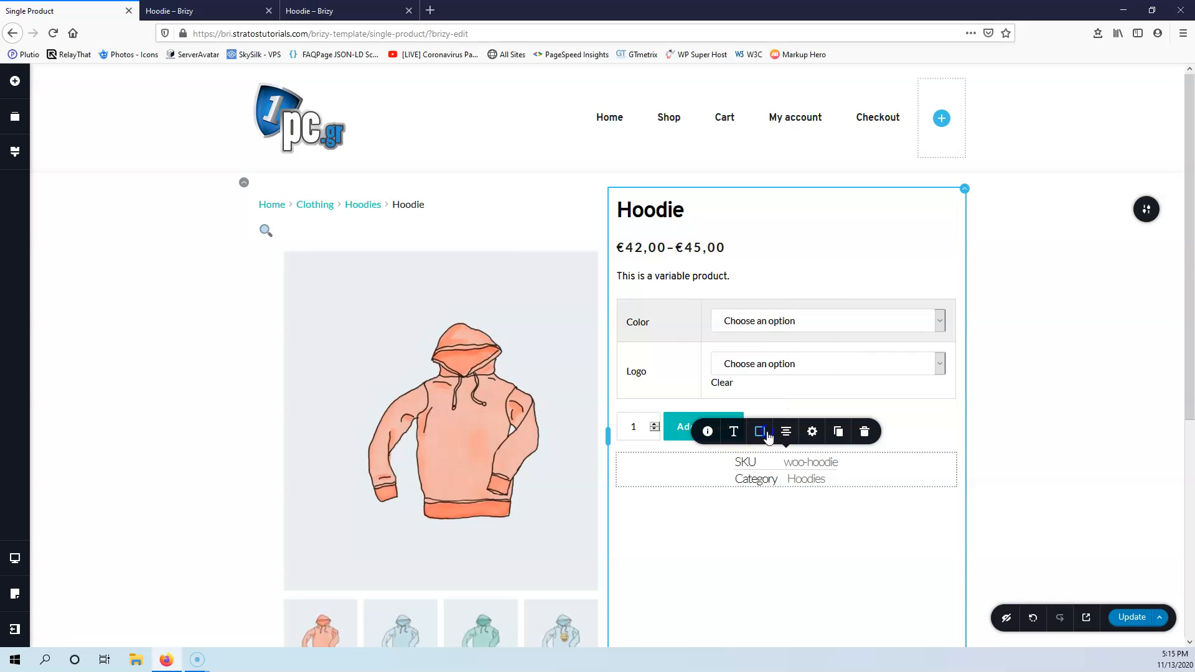
click(734, 432)
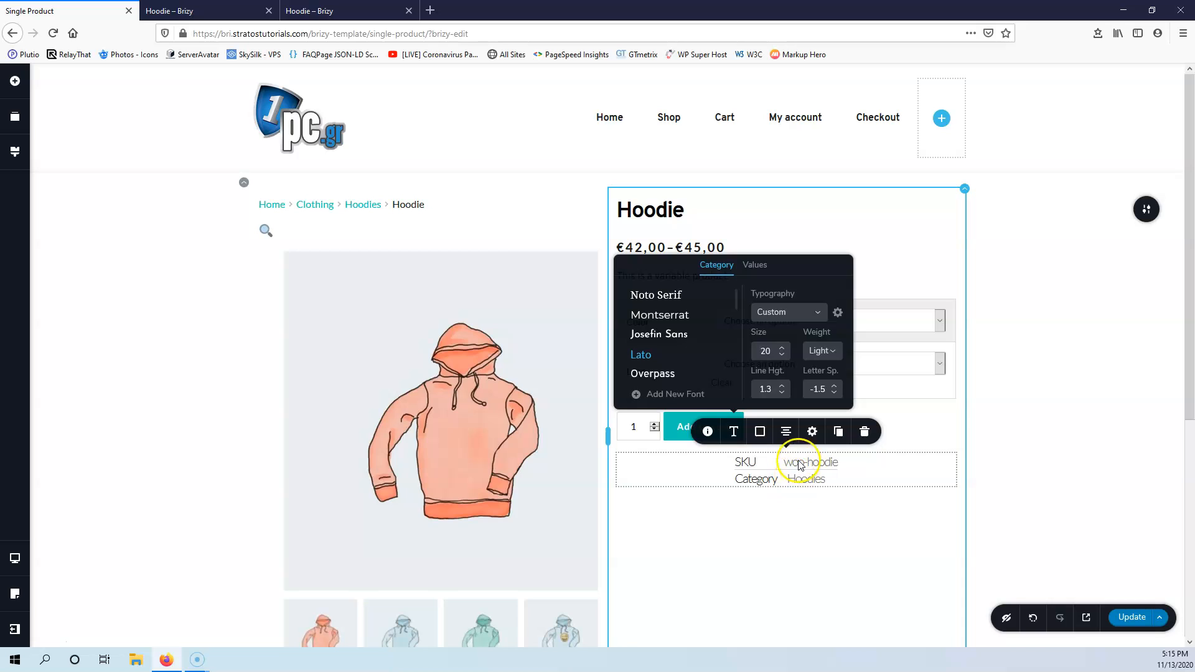
click(784, 439)
click(787, 438)
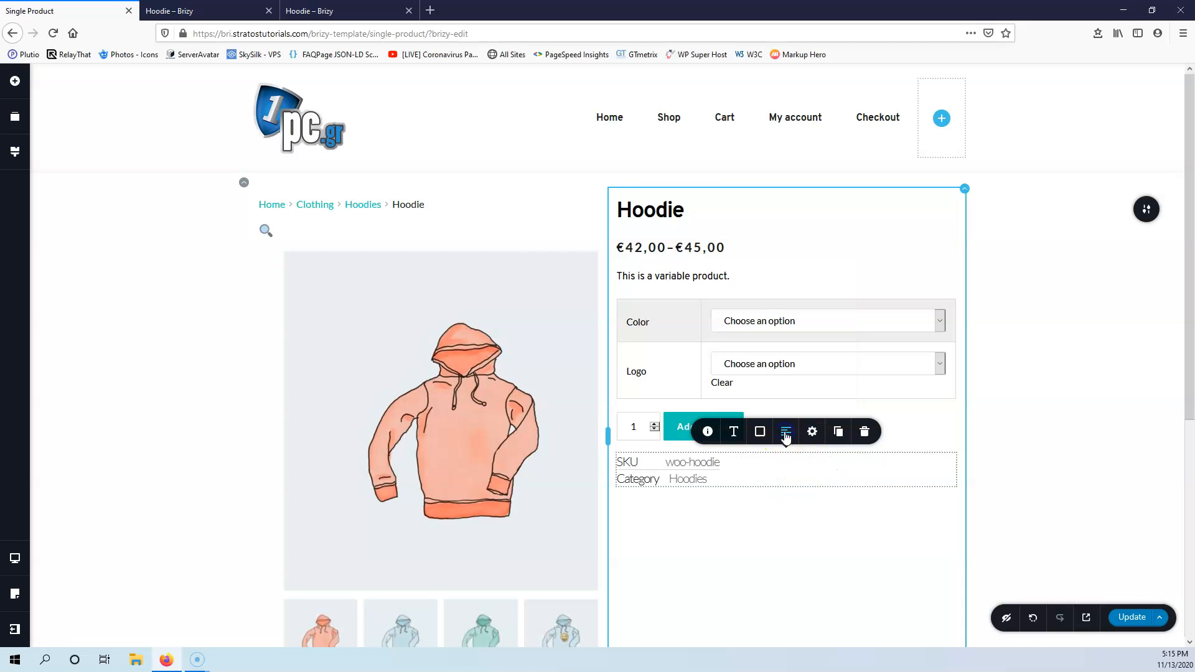
Step: Update the template and check the Description, Additional information and Reviews section on the original Hoodie page
click(1148, 616)
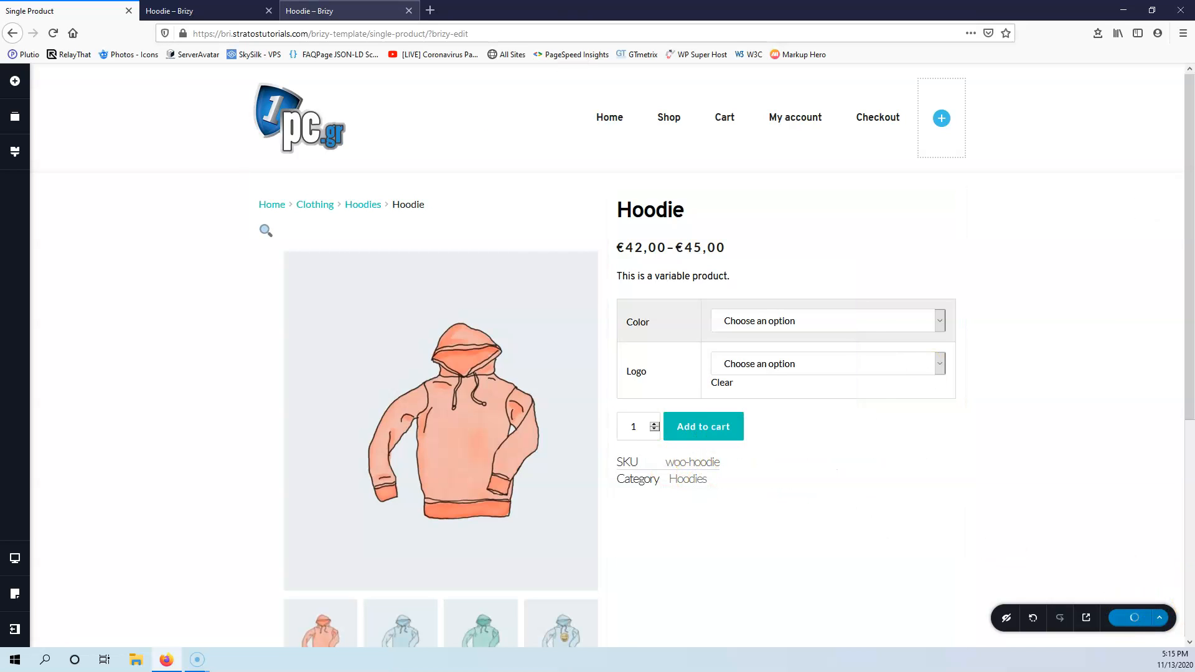
click(226, 11)
scroll(563, 422, down, 2)
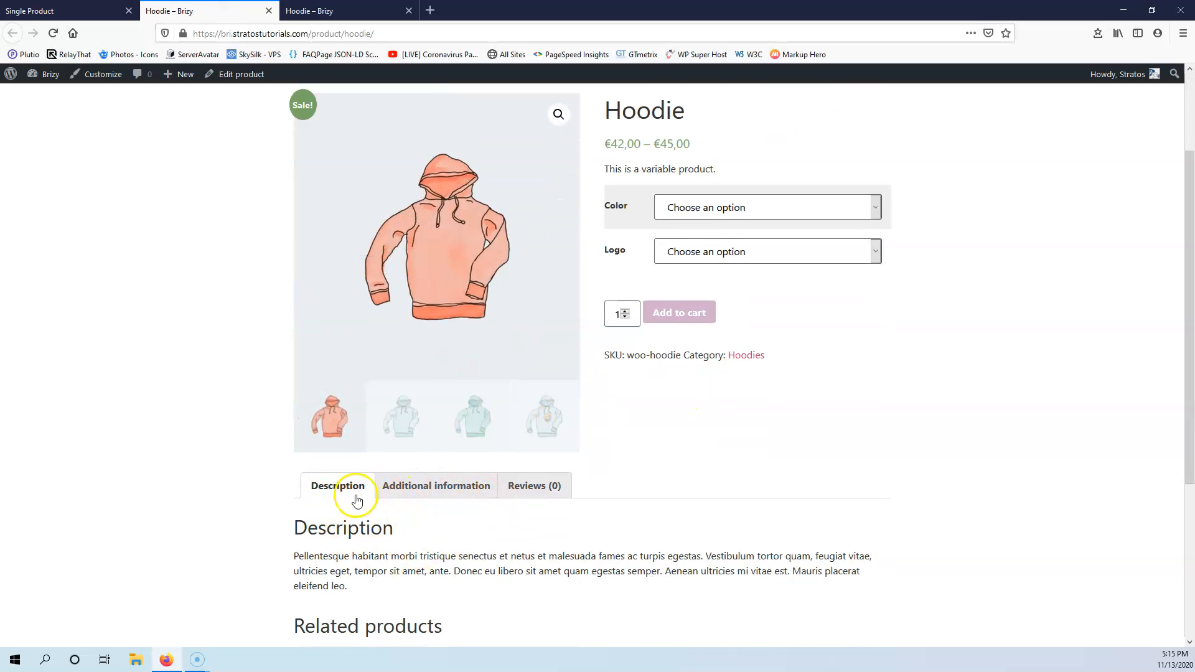
Step: Return to the Single Product template editor and add a Tabs element between the product gallery and product details columns
click(102, 12)
scroll(392, 307, down, 5)
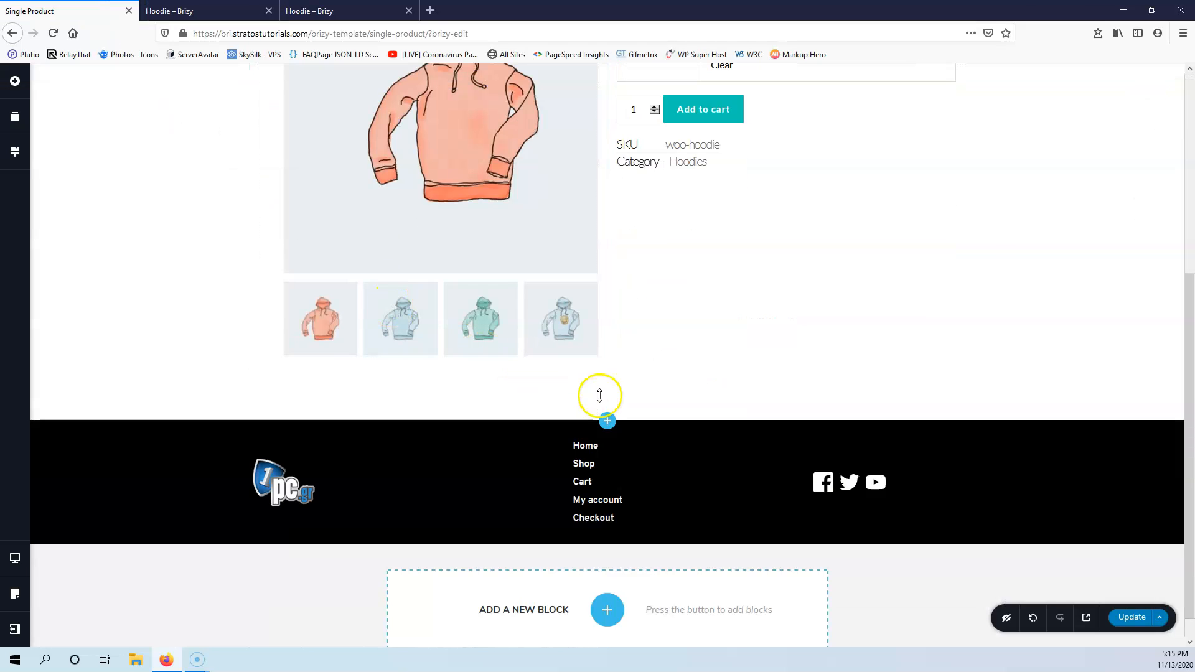
click(607, 419)
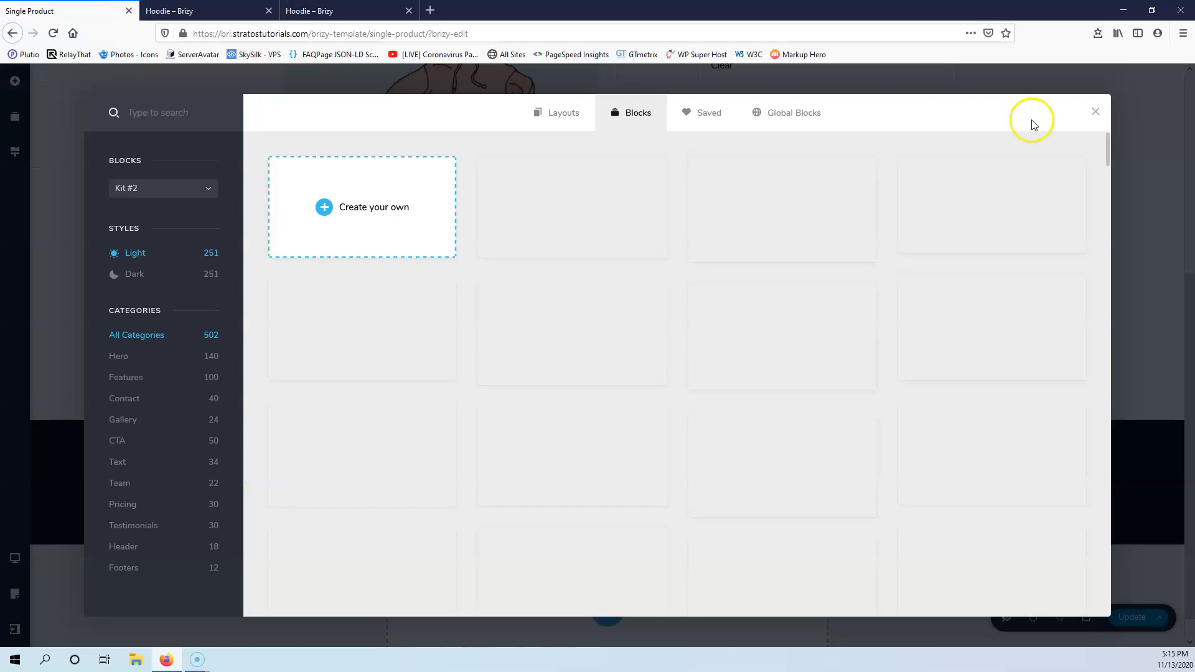
click(1095, 112)
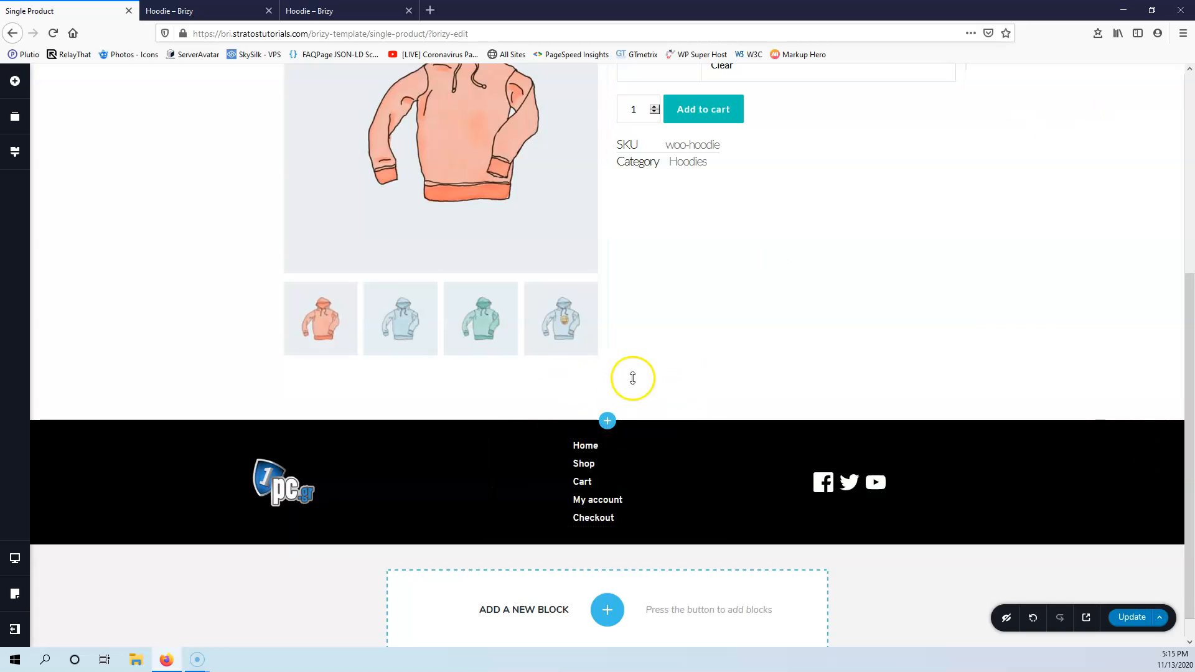
click(19, 83)
scroll(147, 320, down, 5)
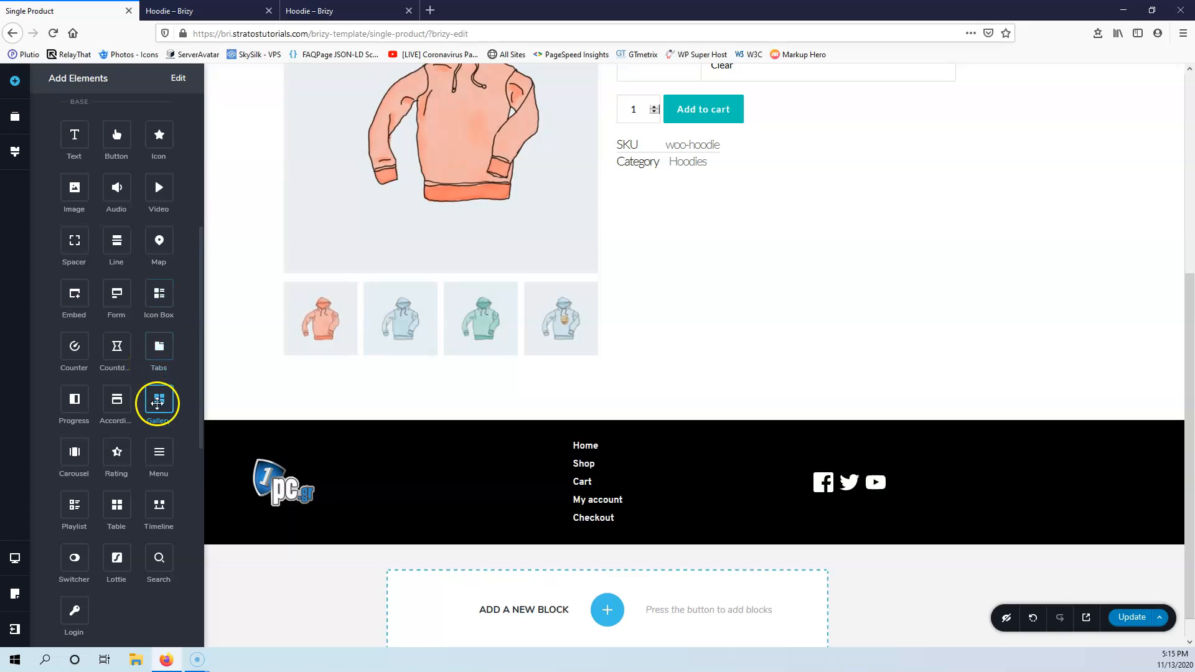
drag(159, 348, 495, 376)
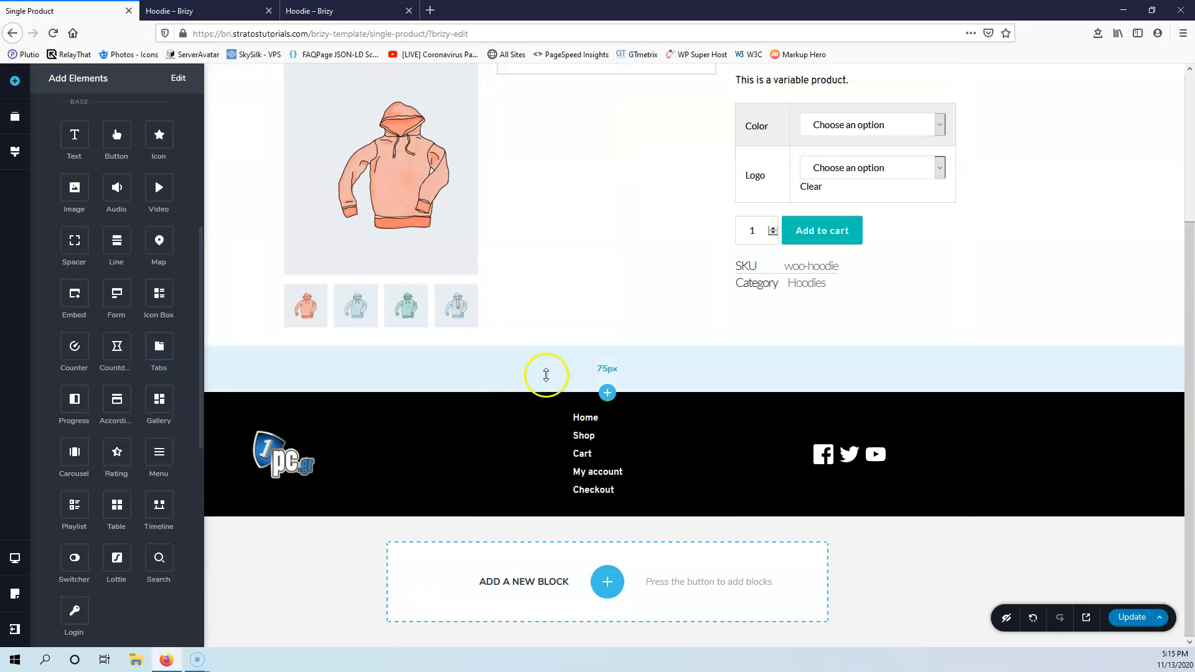
Step: Move the Tabs element below the product columns at full width and delete the empty middle column
scroll(546, 374, up, 3)
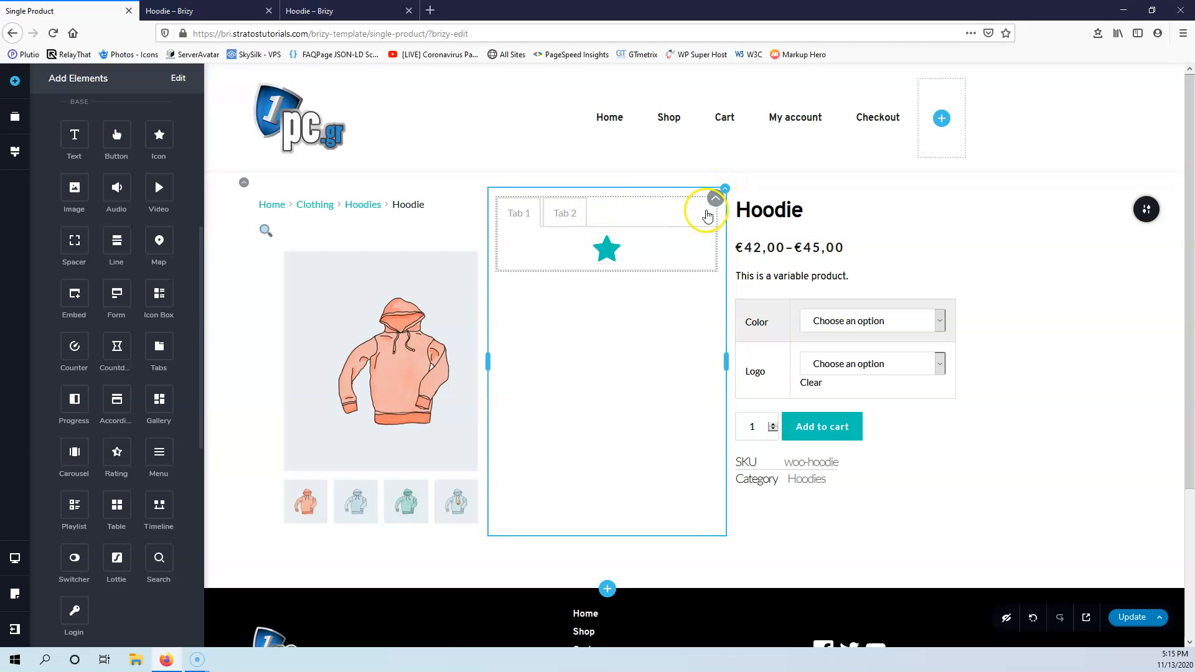
drag(716, 201, 519, 553)
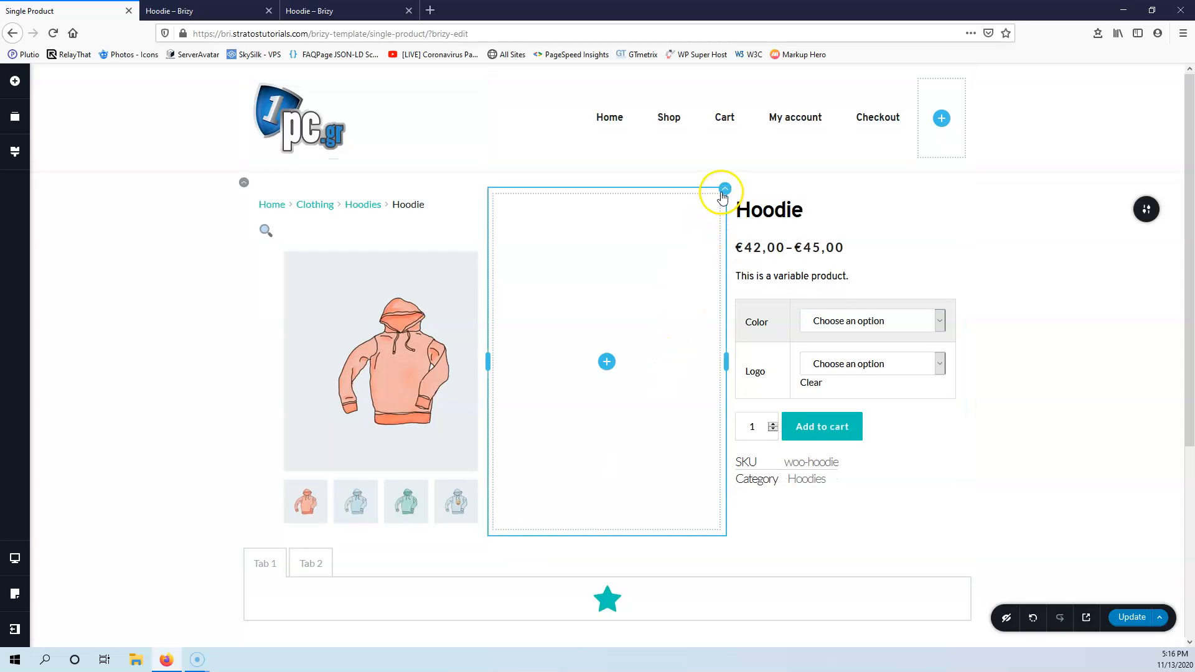
right_click(722, 197)
click(751, 336)
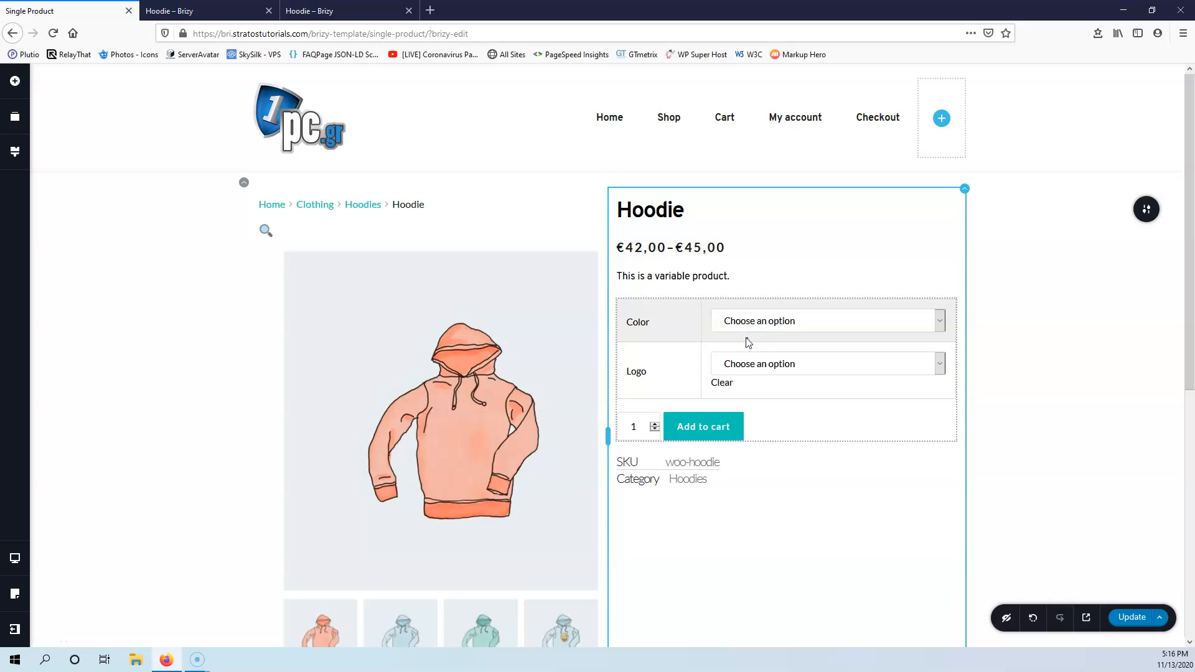
Step: Add the product Content element to Tab 1 and delete its default star icon
scroll(748, 342, down, 7)
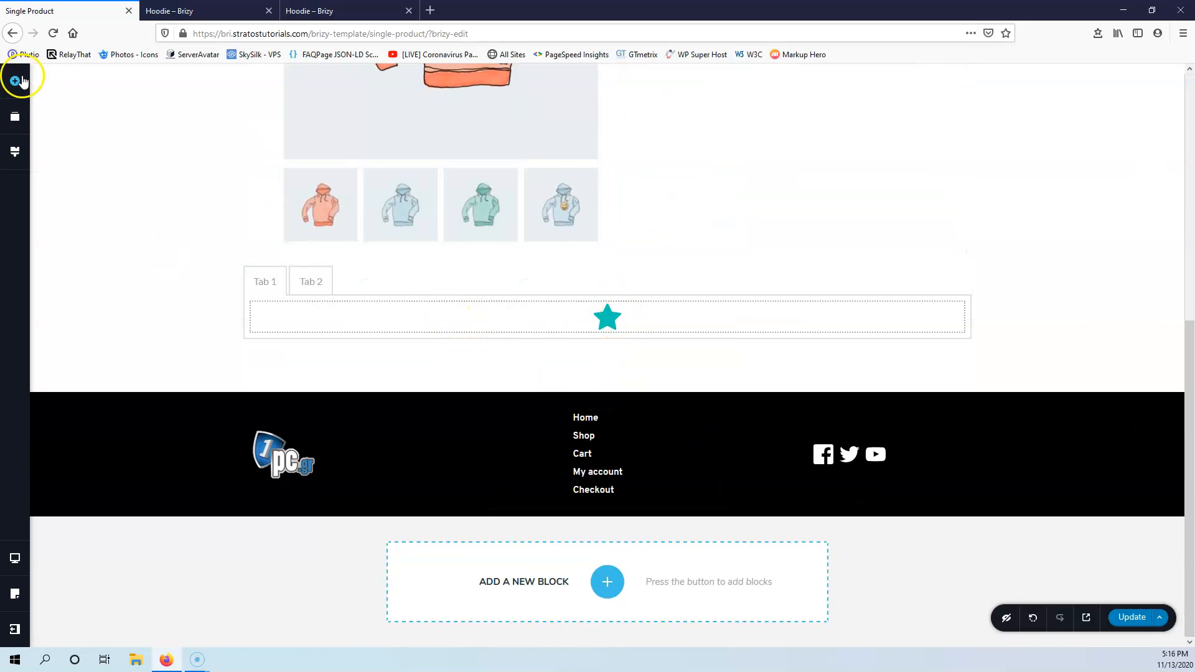
click(205, 11)
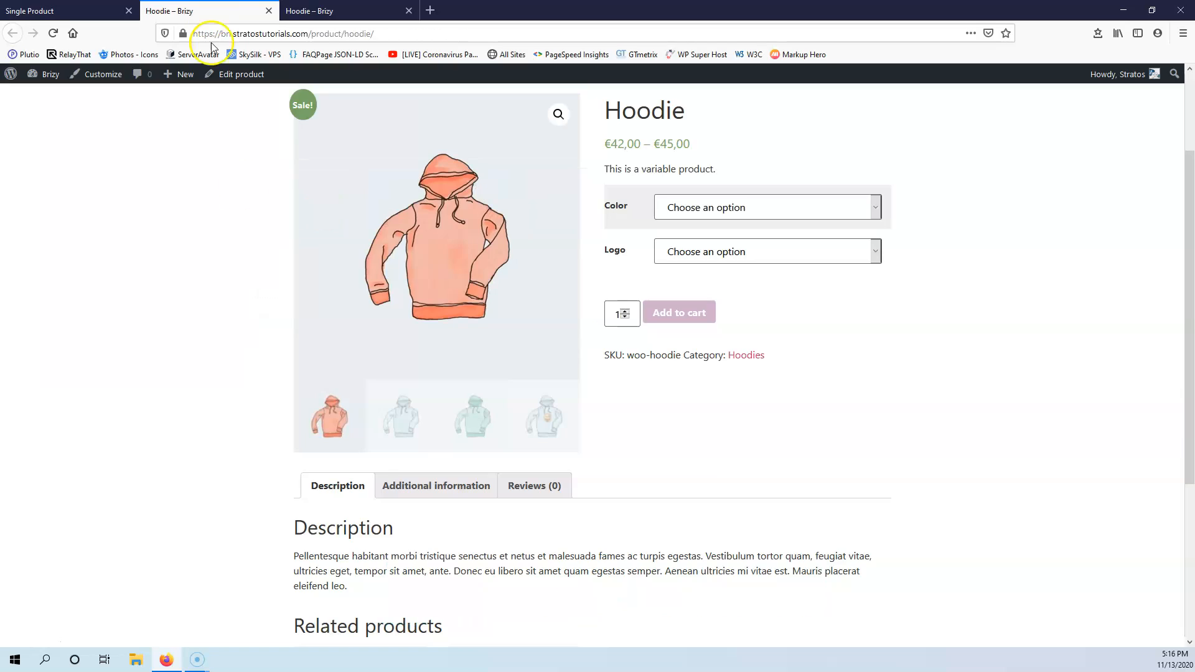
click(19, 9)
click(13, 81)
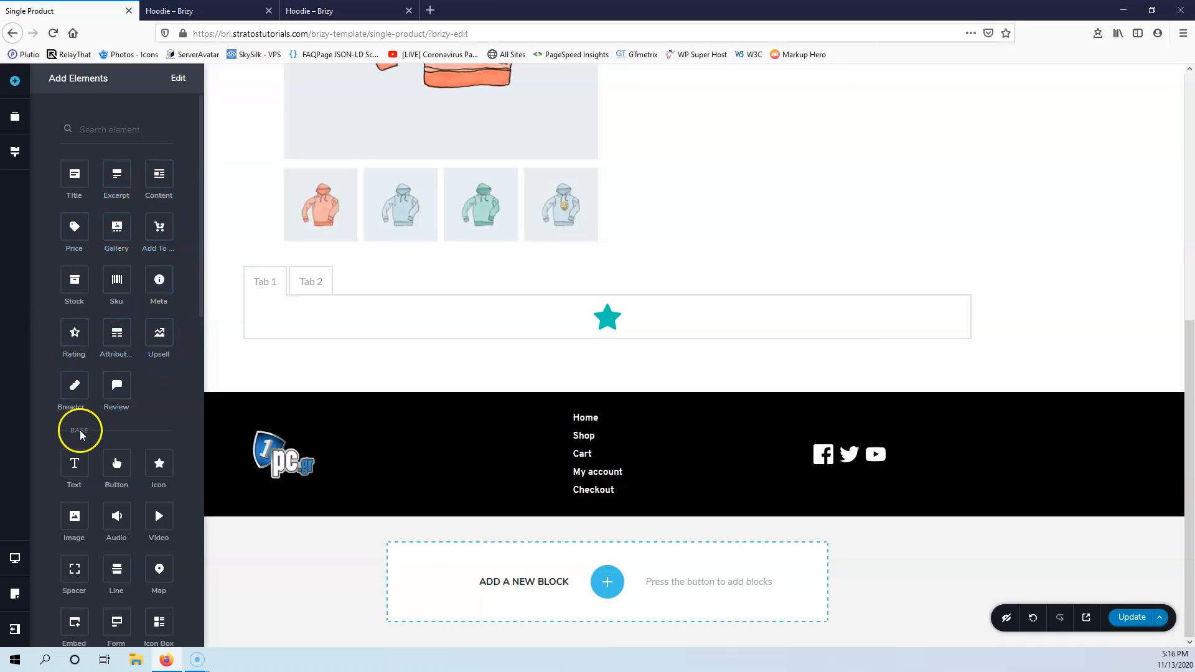
drag(163, 176, 425, 324)
drag(600, 360, 599, 360)
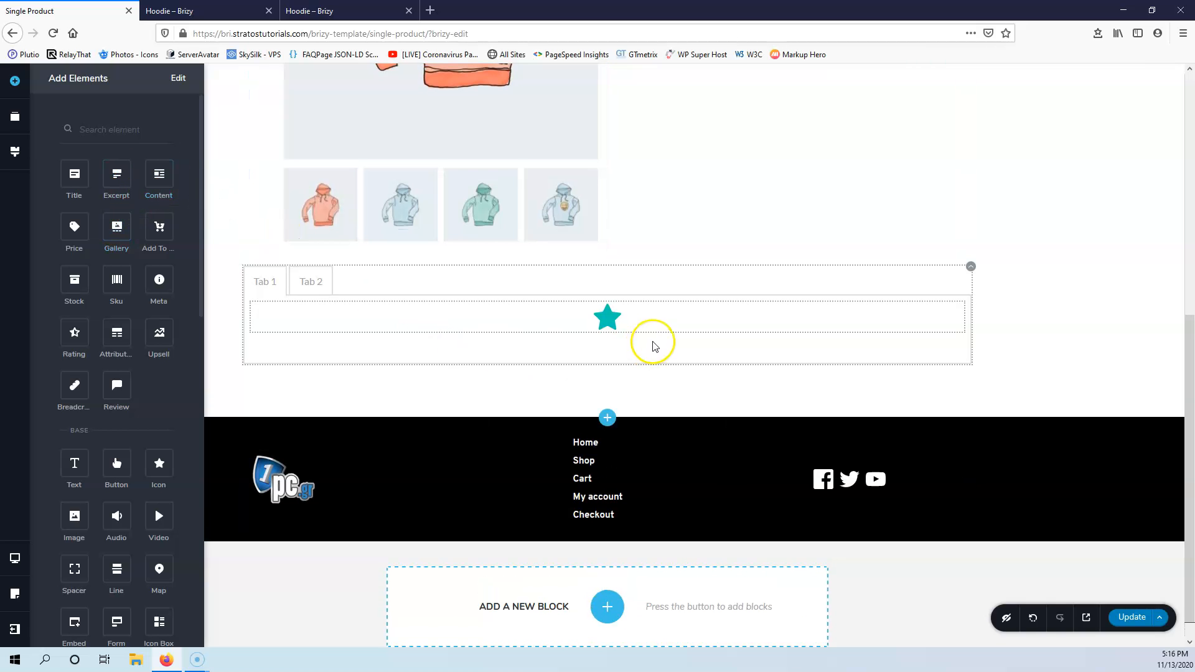
click(607, 317)
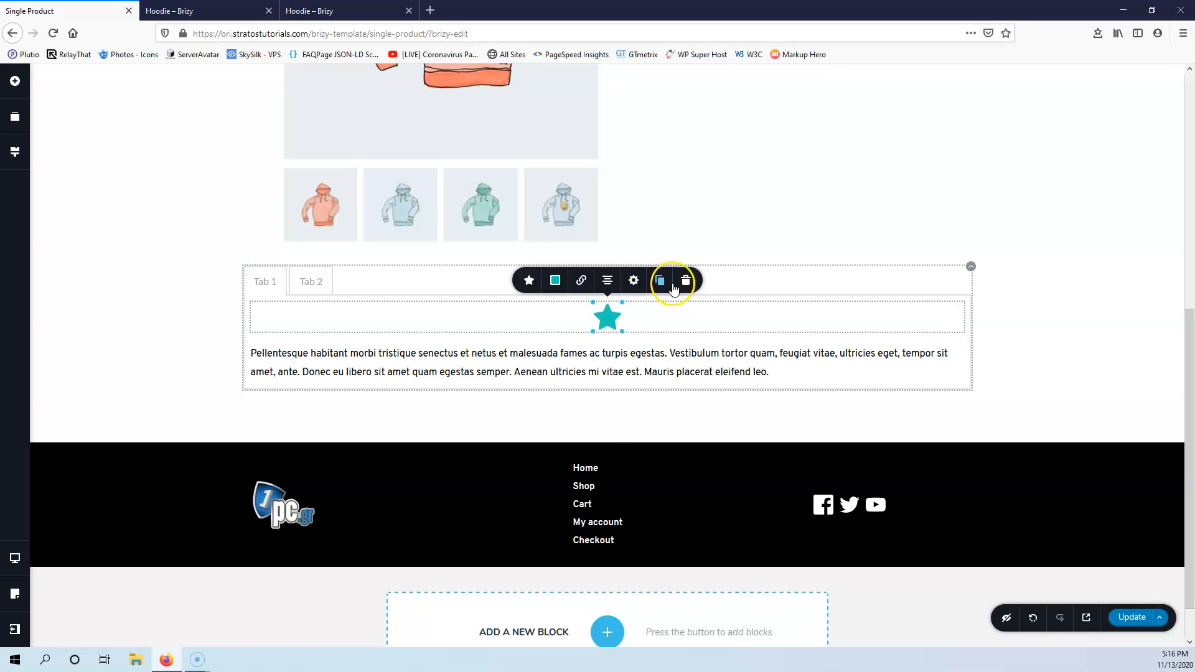
click(687, 283)
Step: Copy the Description heading text from the original Hoodie page and return to the template editor
click(199, 11)
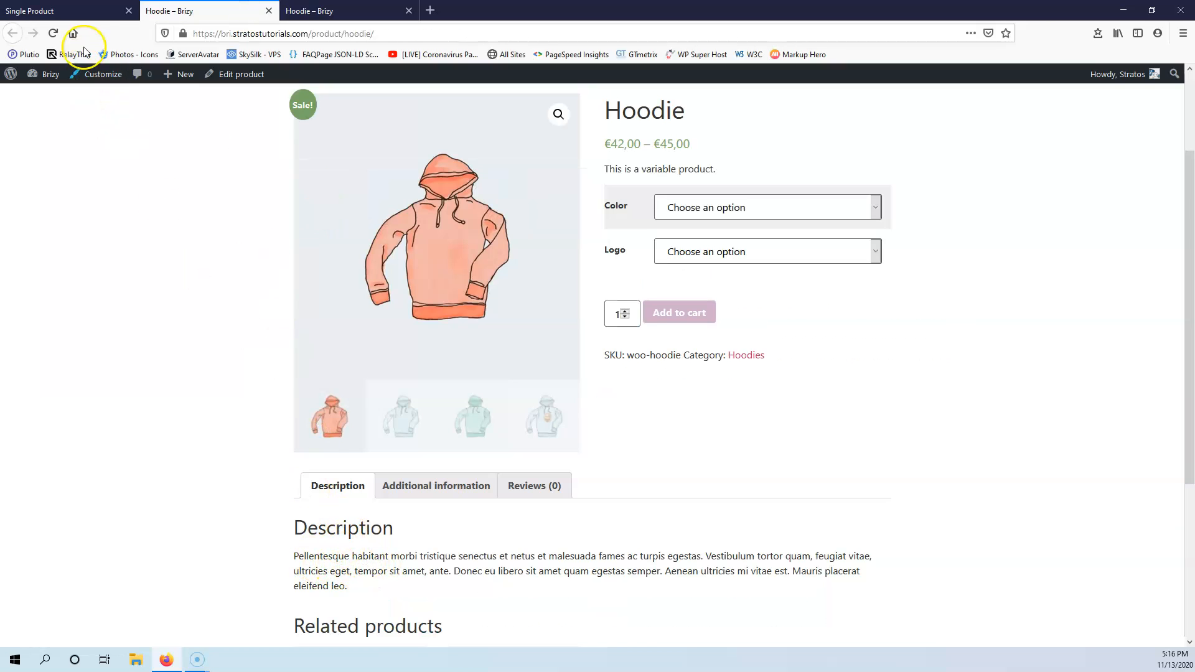
drag(403, 539, 319, 532)
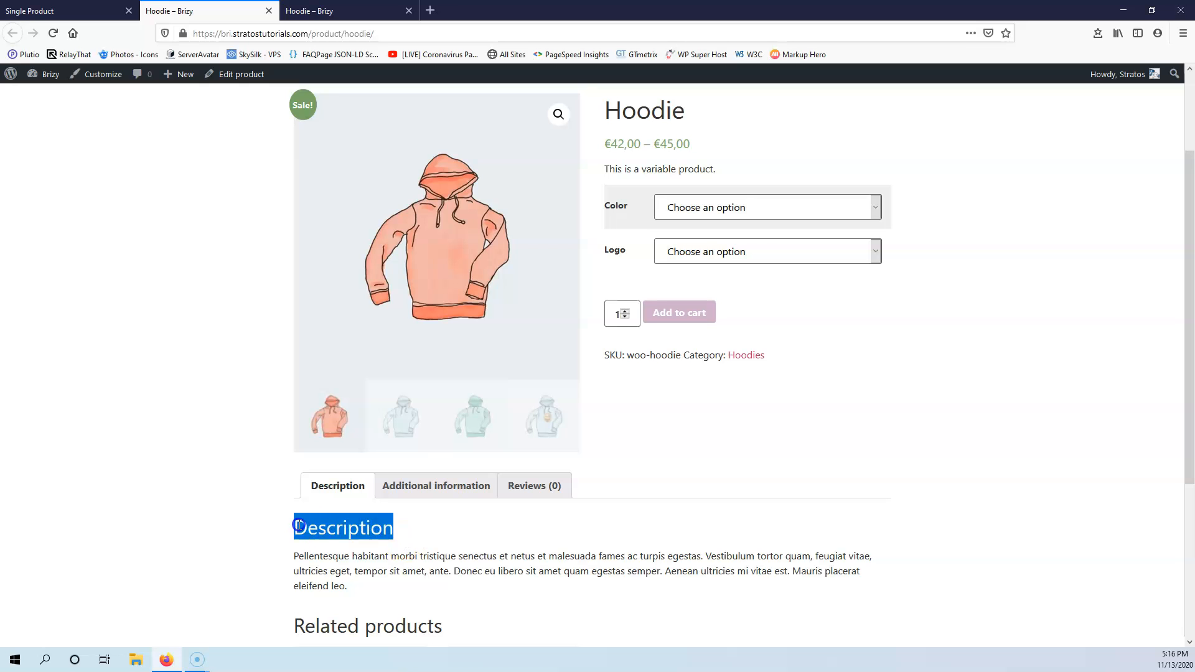
click(91, 11)
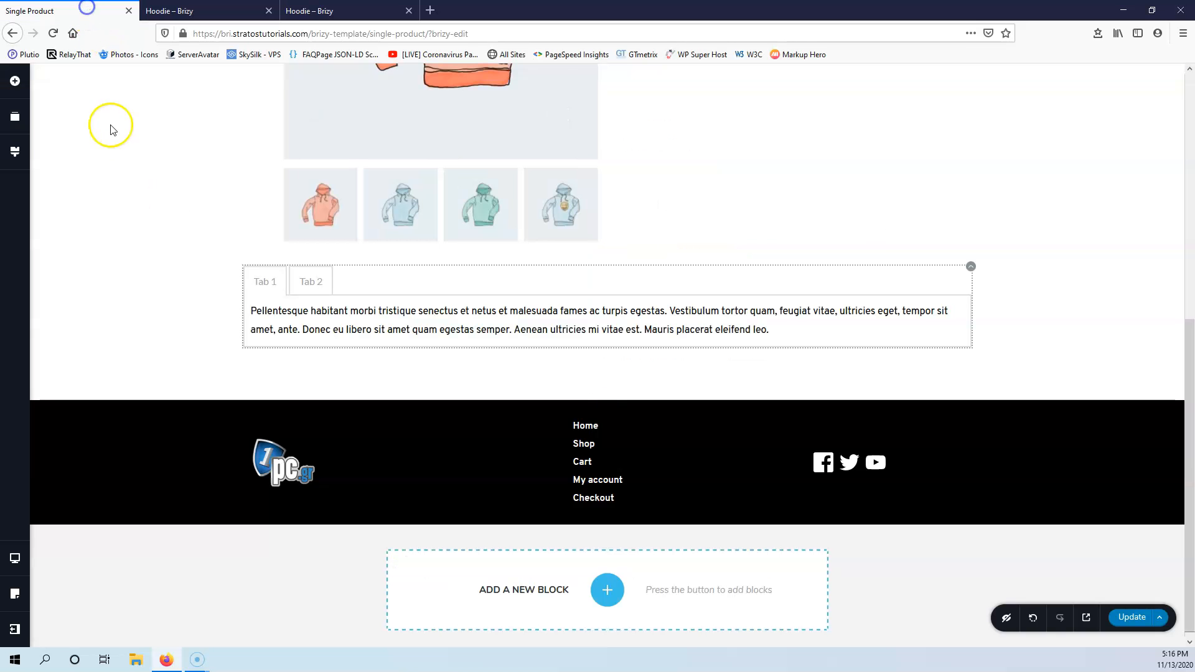
click(15, 80)
drag(77, 184, 372, 315)
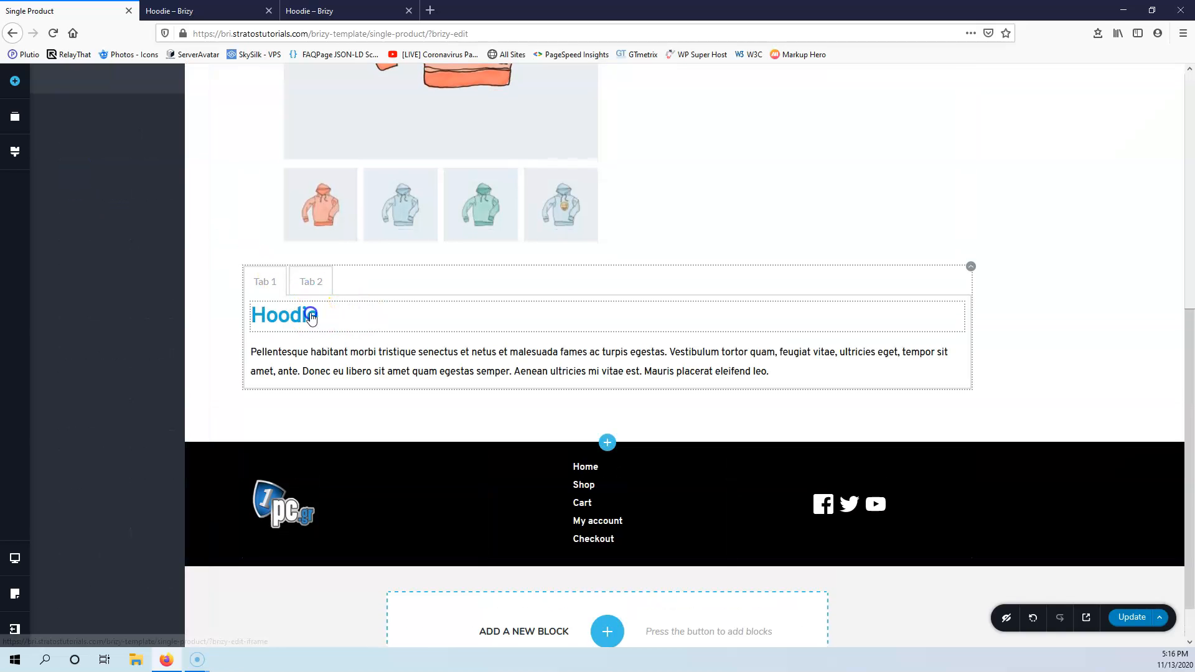
click(312, 315)
double_click(301, 318)
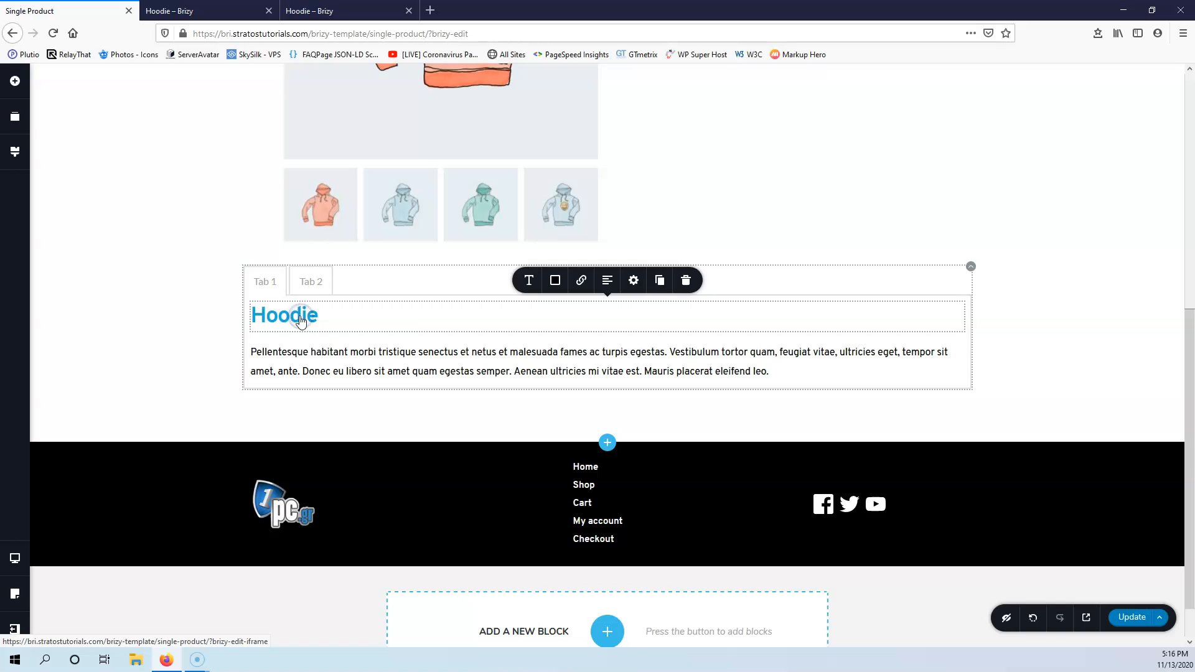
click(686, 280)
Step: Add a Text element above the product content in Tab 1 with the text "Description"
click(10, 86)
drag(72, 471, 333, 309)
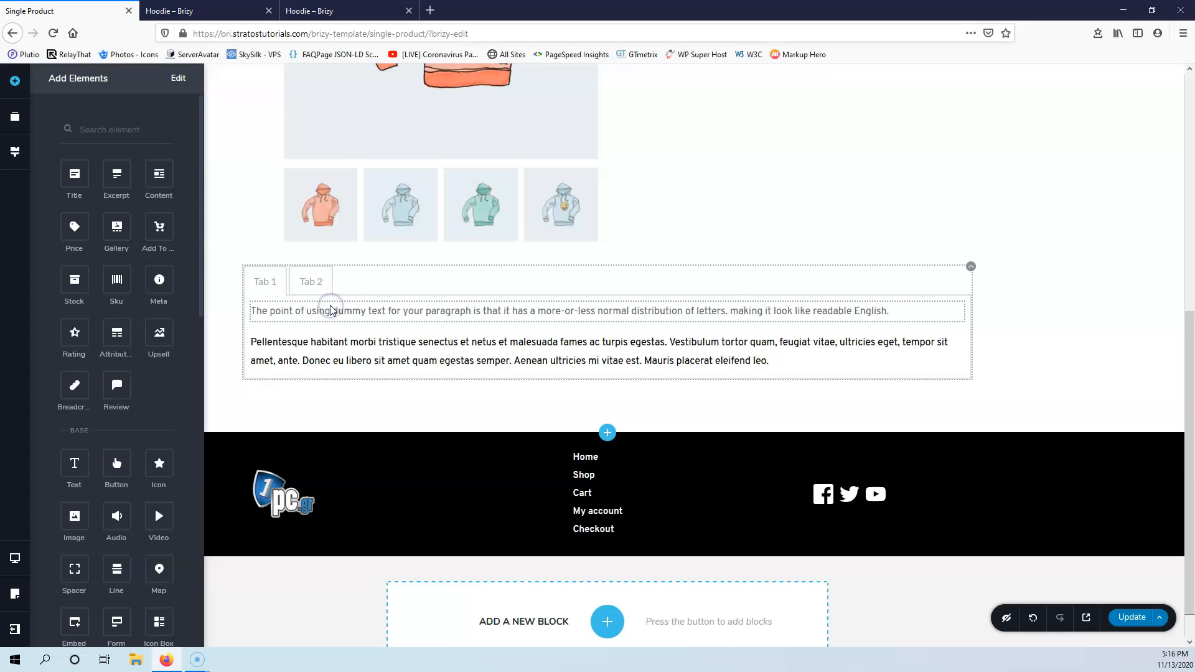
text(Description)
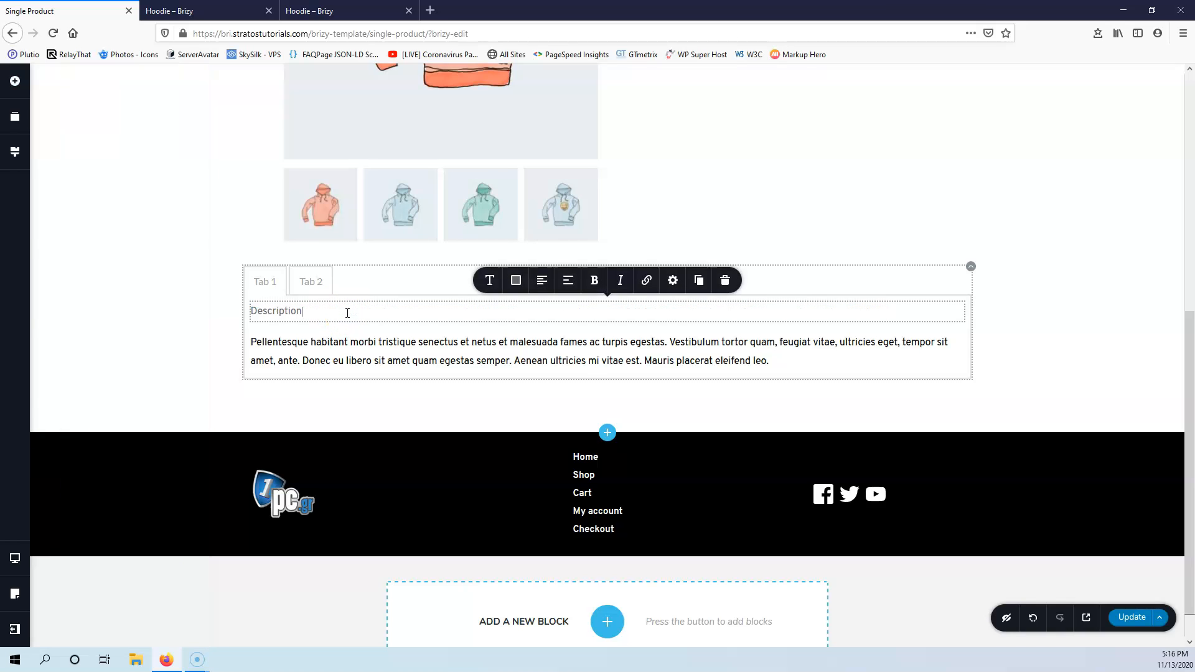
Step: Set the Description text's typography to Heading 2 and its colour to black
click(490, 280)
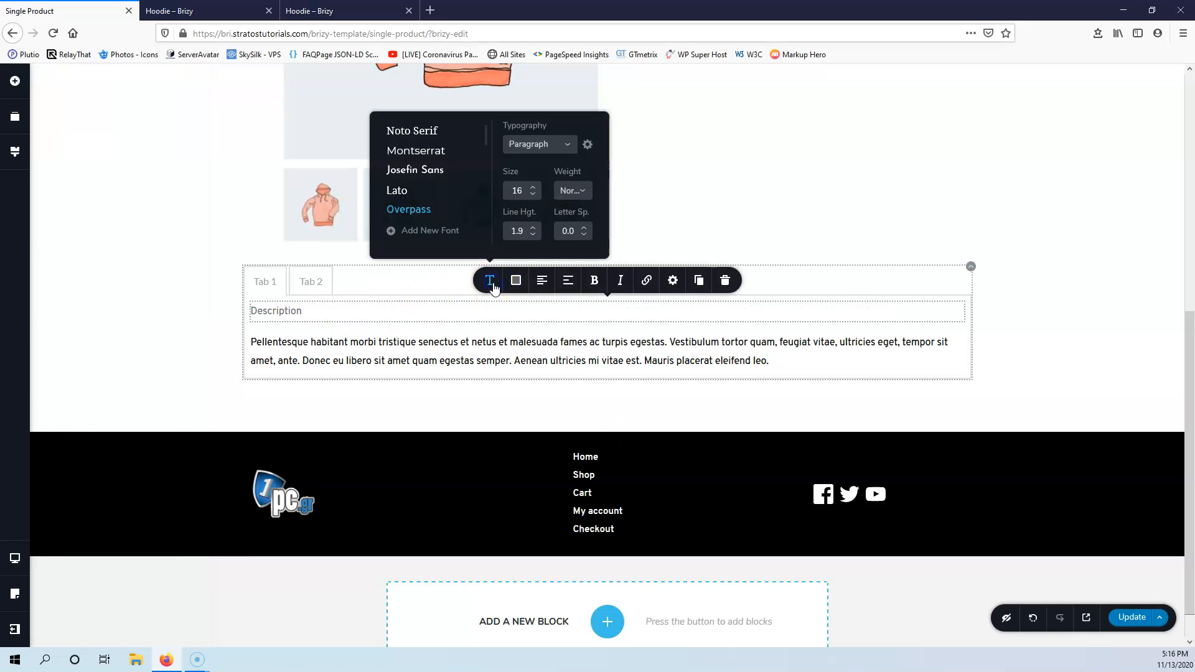
click(540, 144)
scroll(535, 205, down, 2)
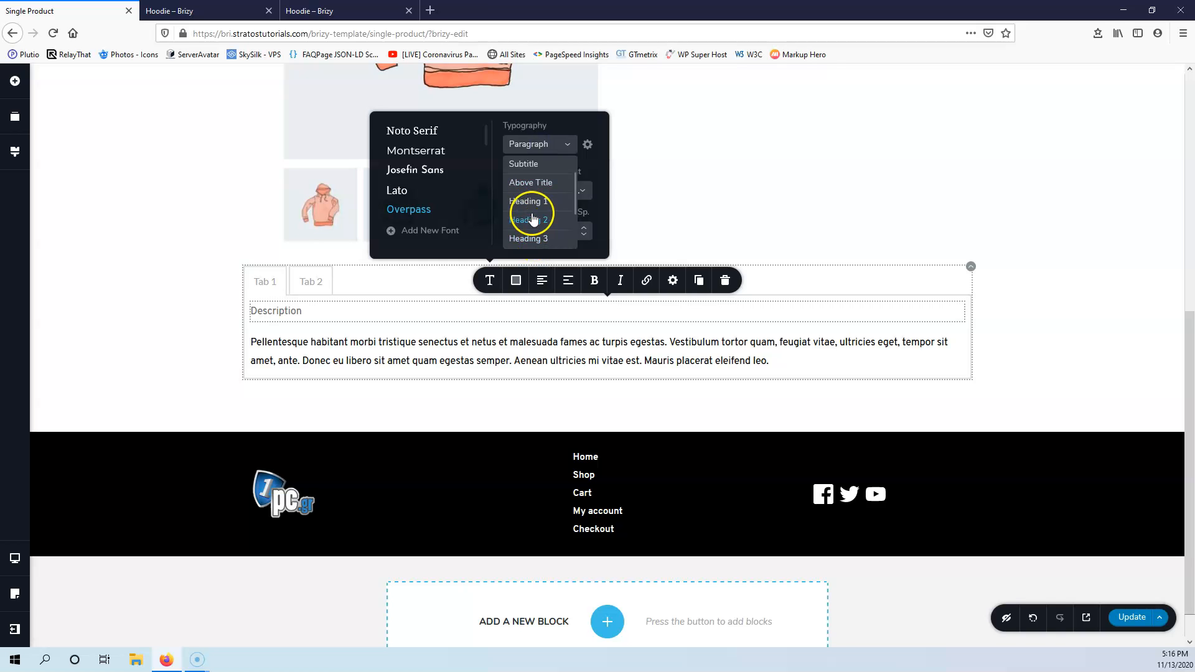
click(534, 219)
click(515, 281)
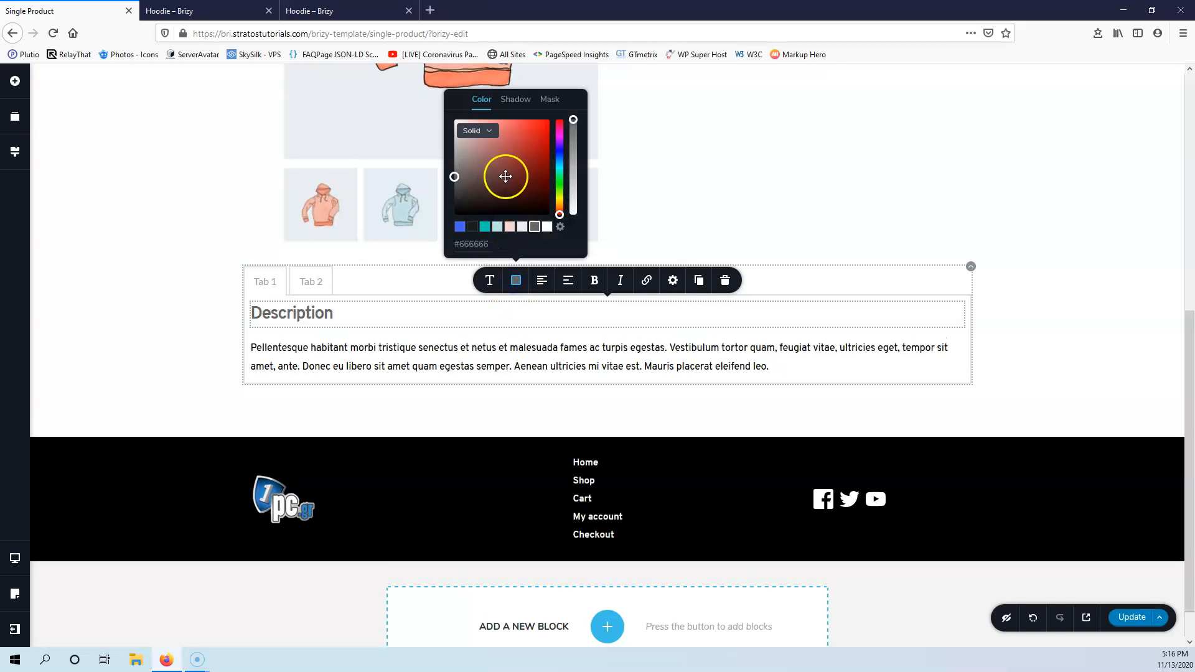
drag(505, 176, 448, 215)
click(410, 346)
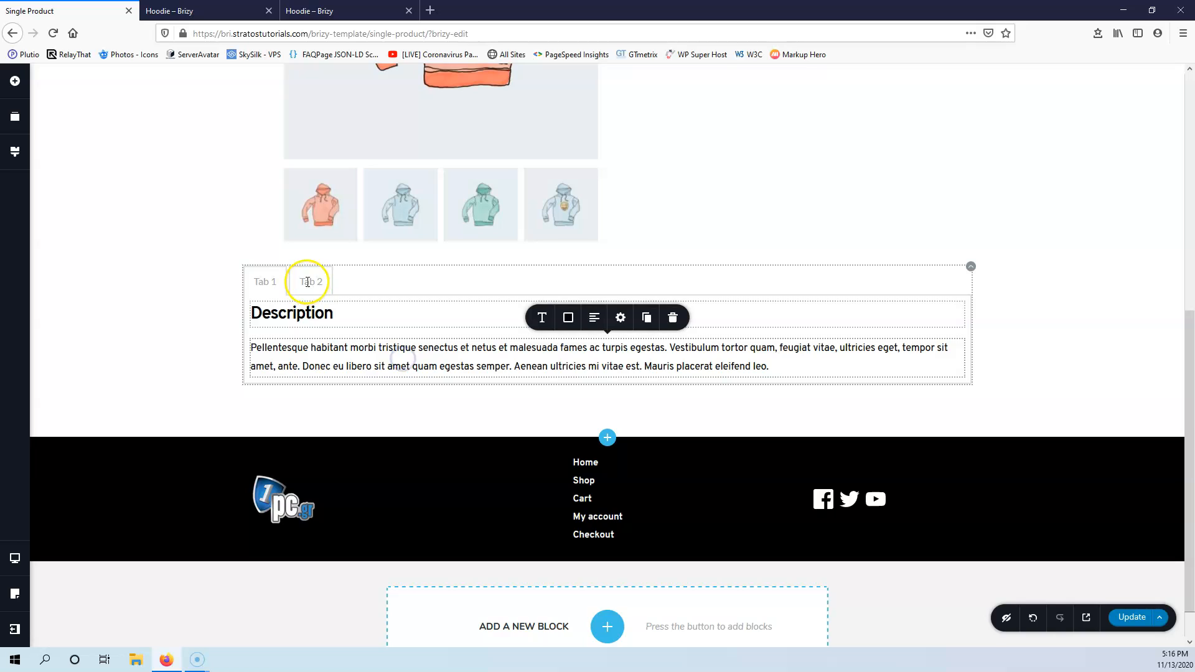
Step: Rename Tab 1 to "Description", matching the tab label on the original Hoodie page
click(268, 282)
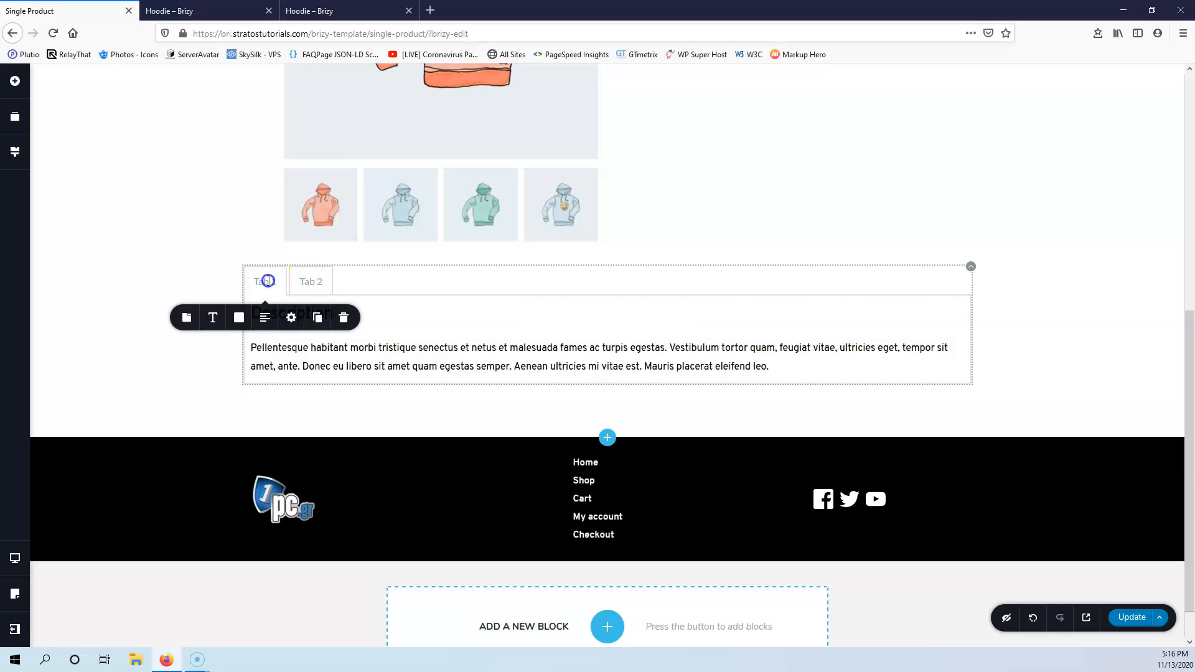
click(187, 10)
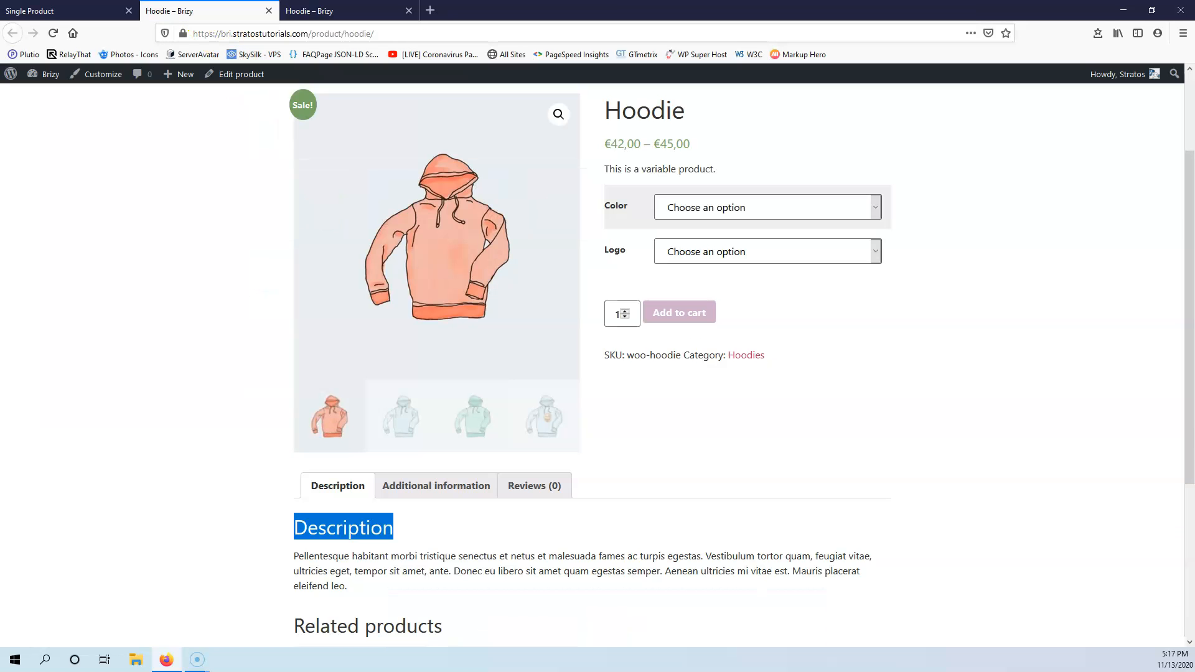
click(104, 9)
text(Description)
Step: Rename Tab 2 to "Additional information", using the heading text from the original Hoodie page
click(345, 282)
click(208, 11)
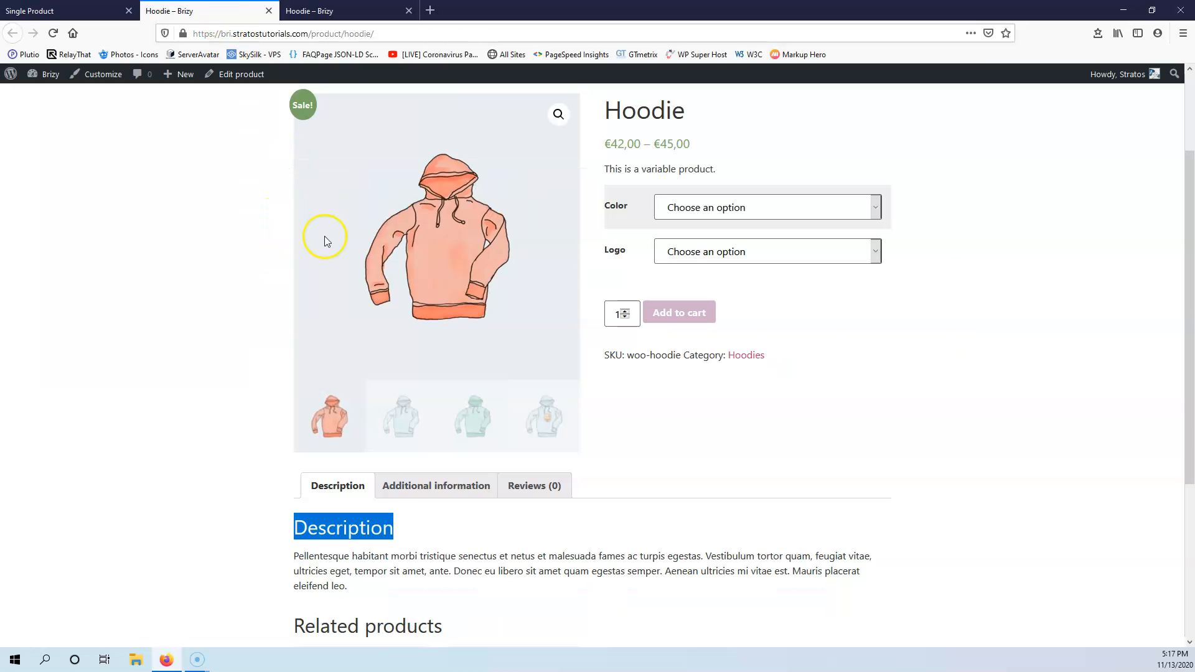
click(404, 488)
drag(481, 529, 312, 531)
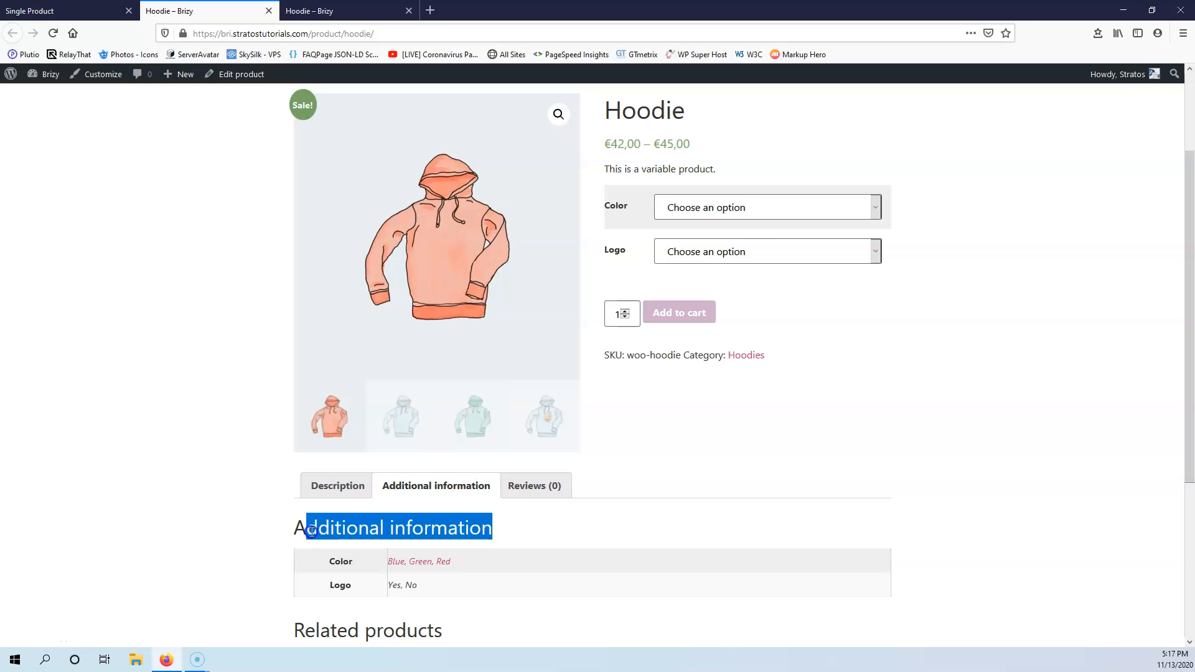
click(80, 12)
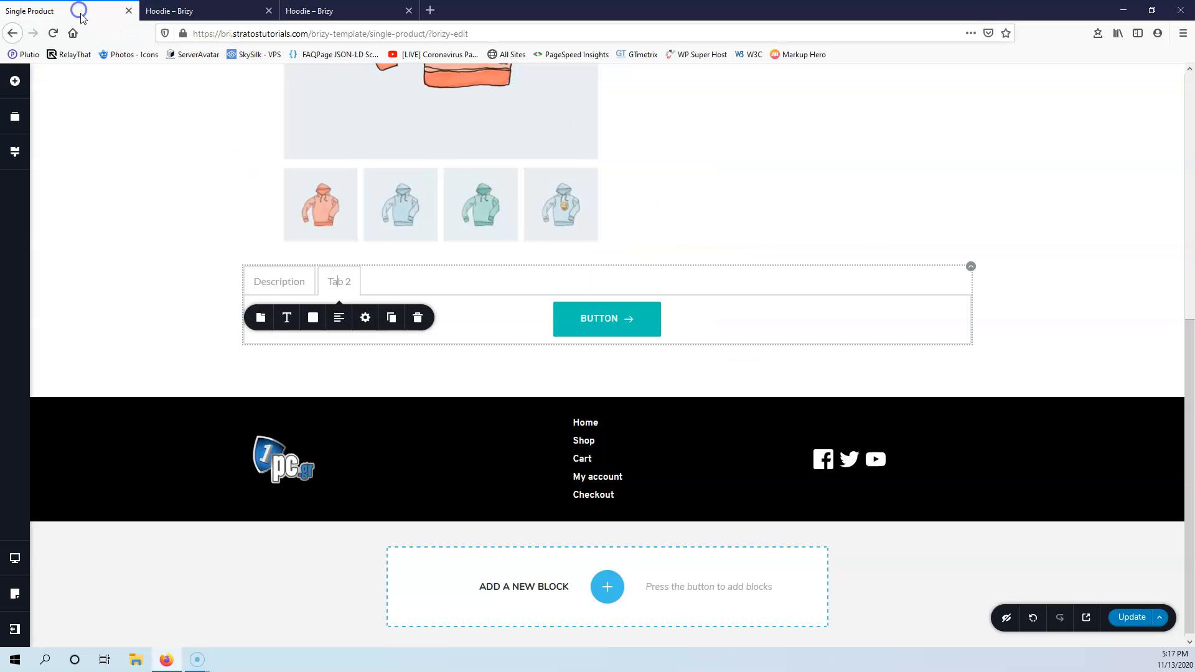
text(Additional information)
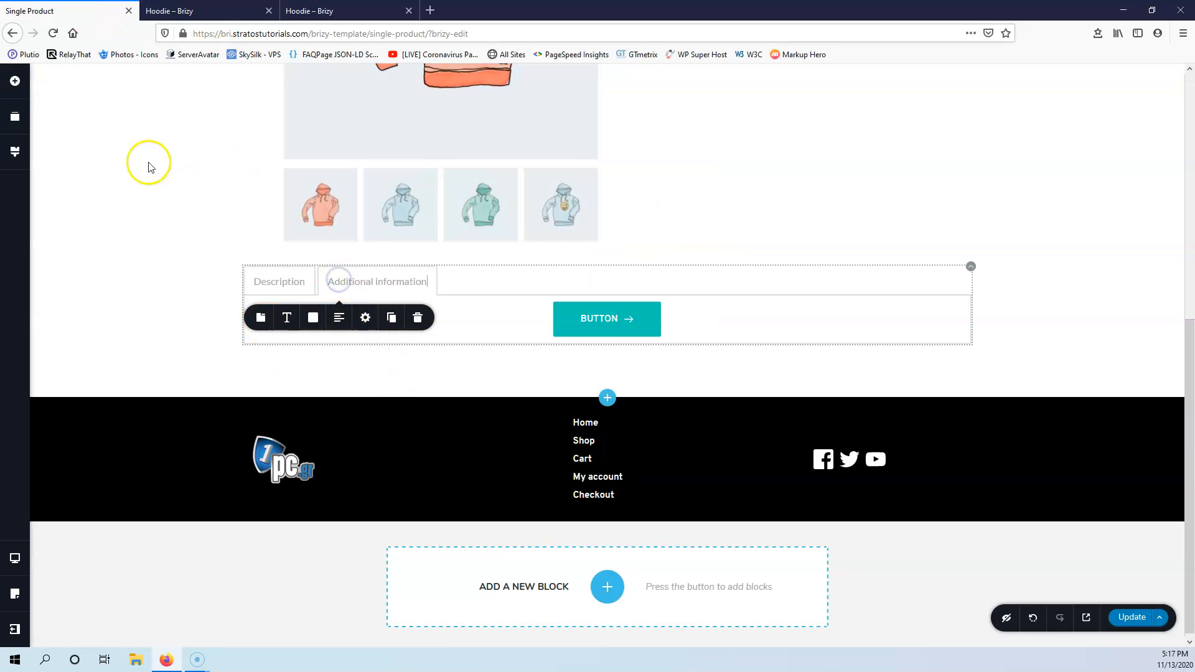
Step: Add the product Attributes element to the Additional information tab and delete its default button
click(15, 81)
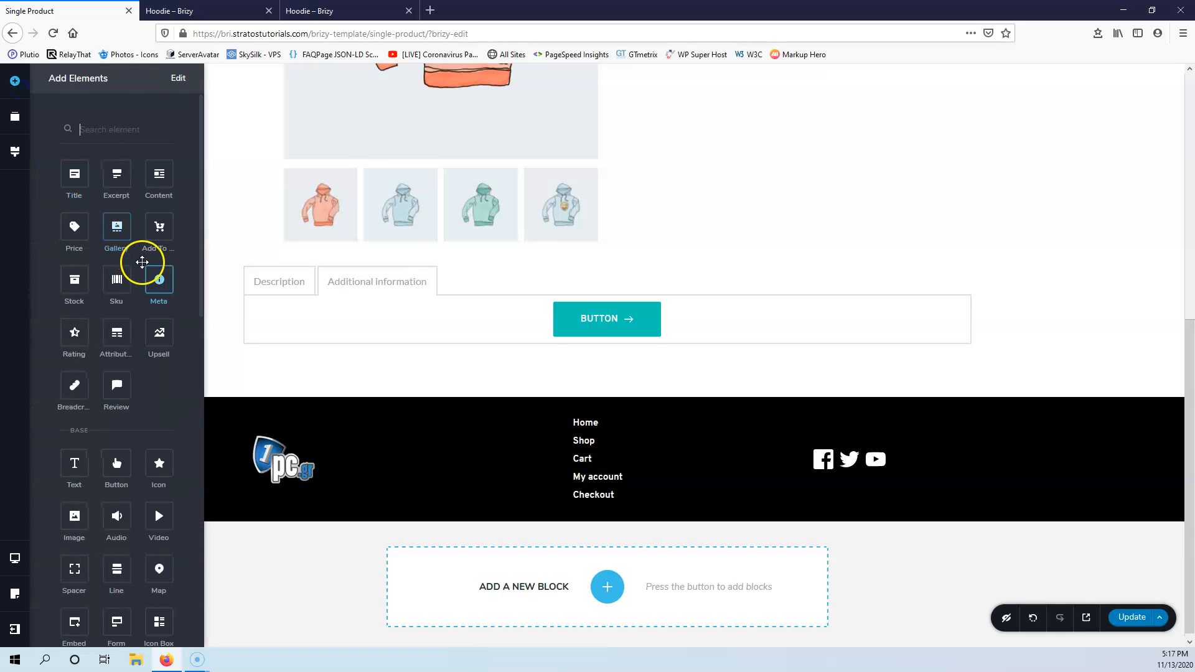
drag(117, 321, 355, 333)
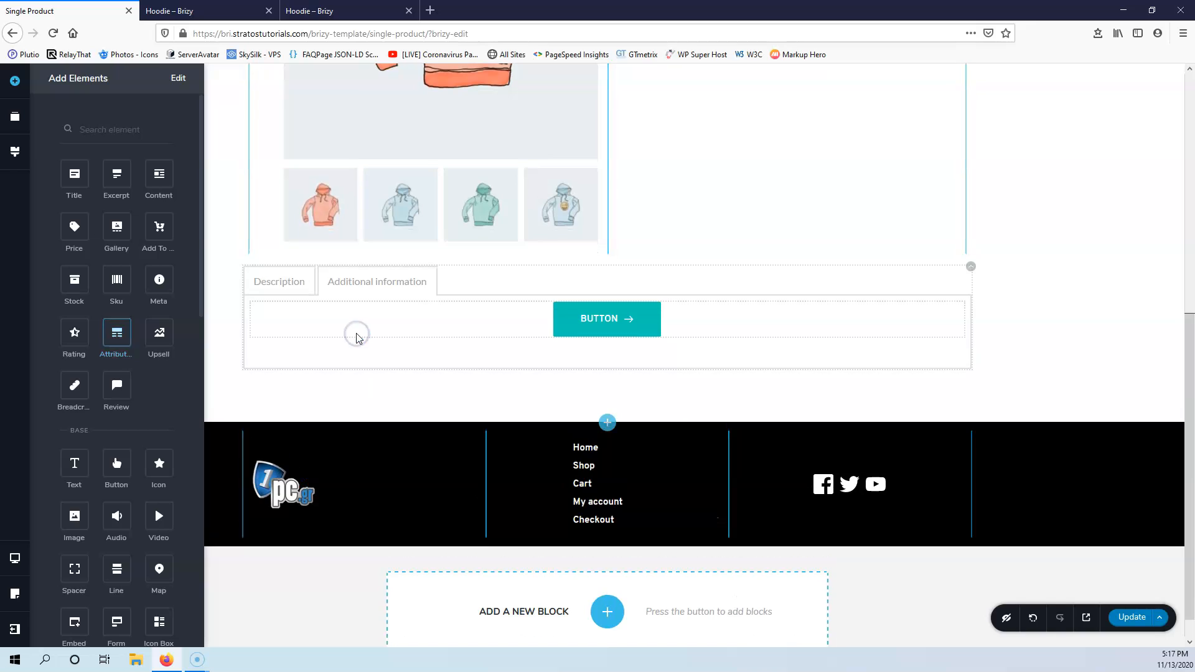
click(625, 320)
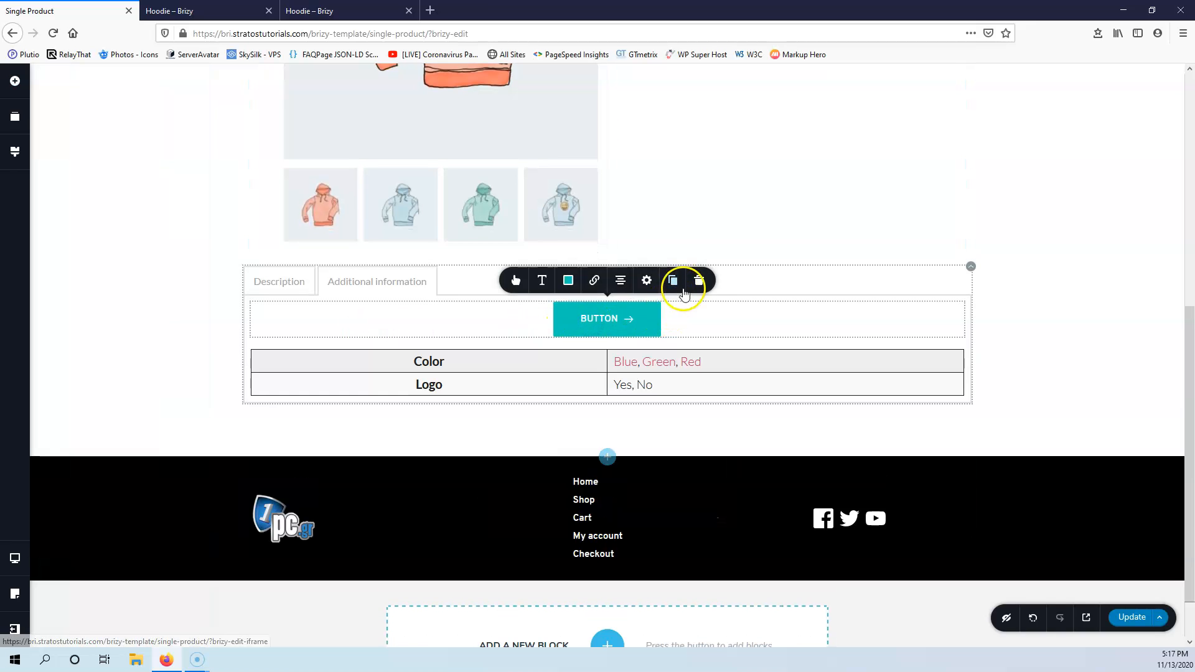
click(699, 281)
Step: Check the heading above the attributes table on the original Hoodie page and return to the template editor
click(206, 10)
click(394, 546)
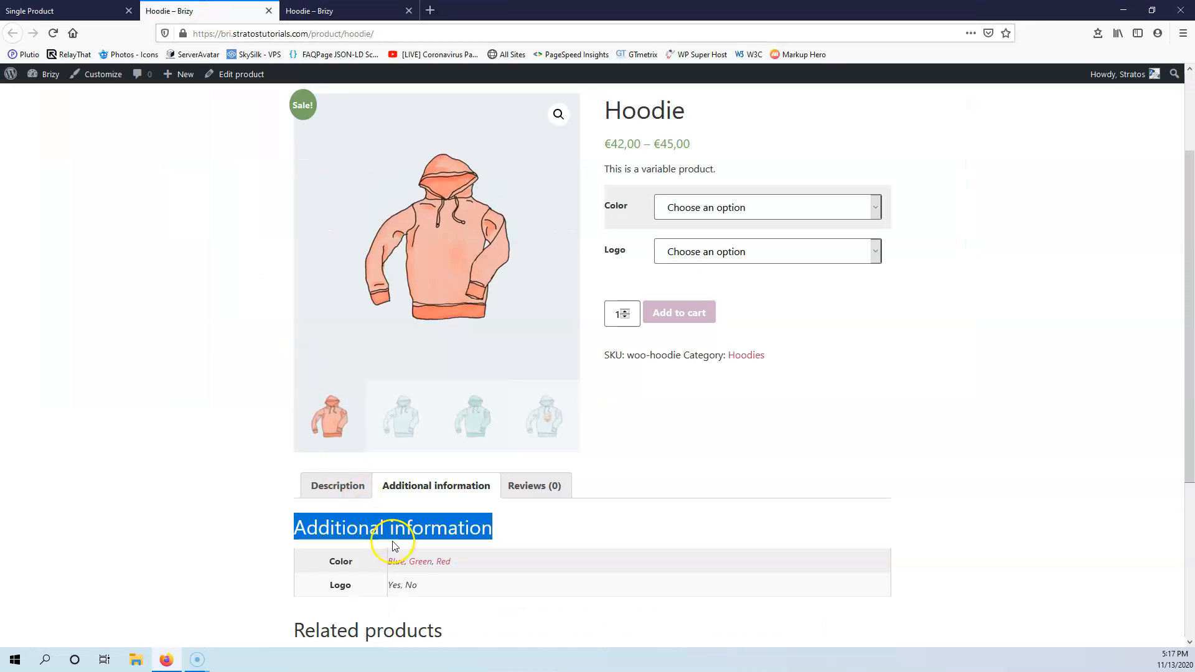
click(65, 11)
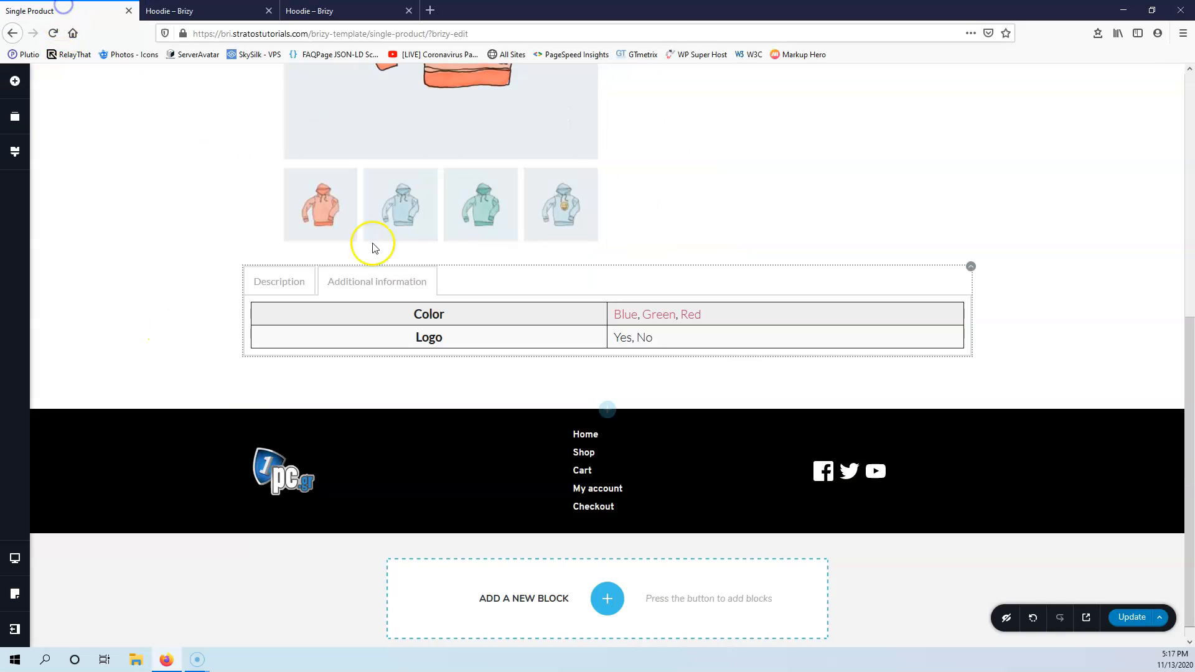
Step: Set the attributes table's Spacing to 21 px and Between to 12 px, trying the list style before restoring the grid style
click(534, 311)
click(527, 280)
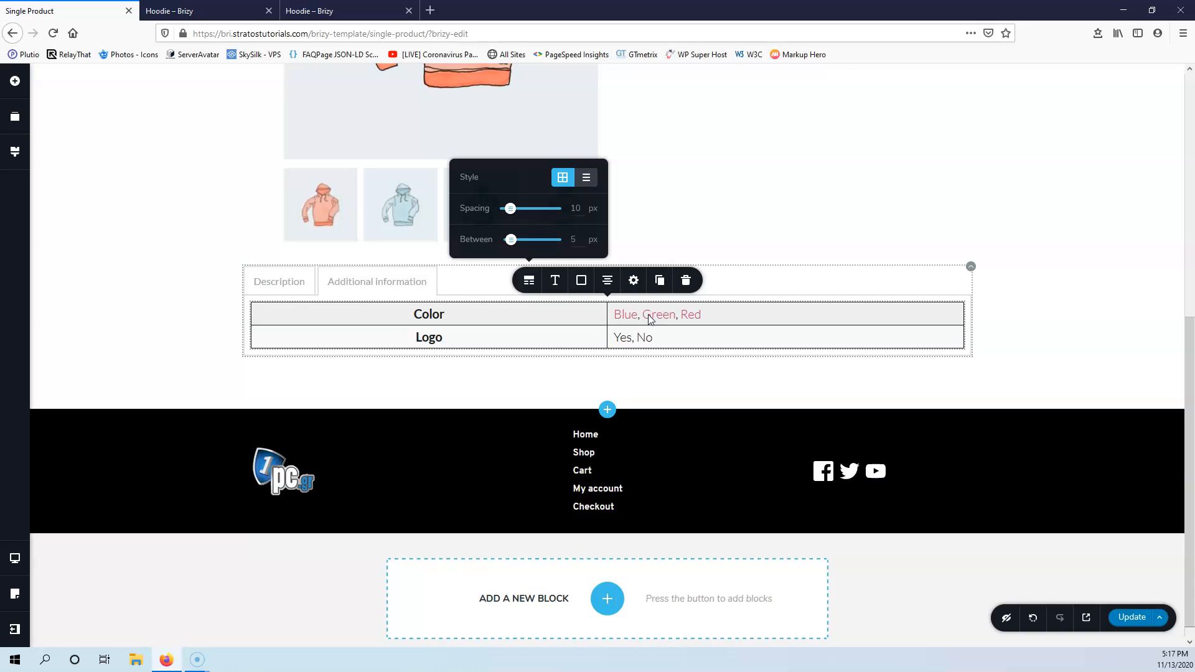
click(529, 280)
click(529, 281)
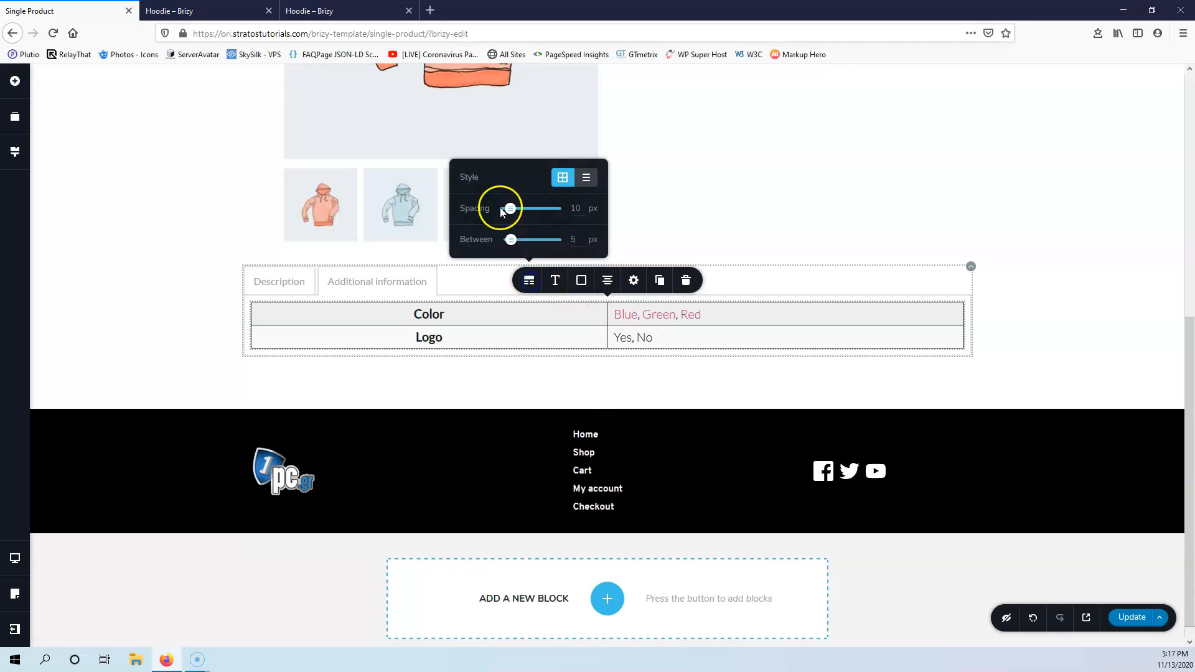
drag(508, 210, 515, 241)
click(585, 178)
click(561, 178)
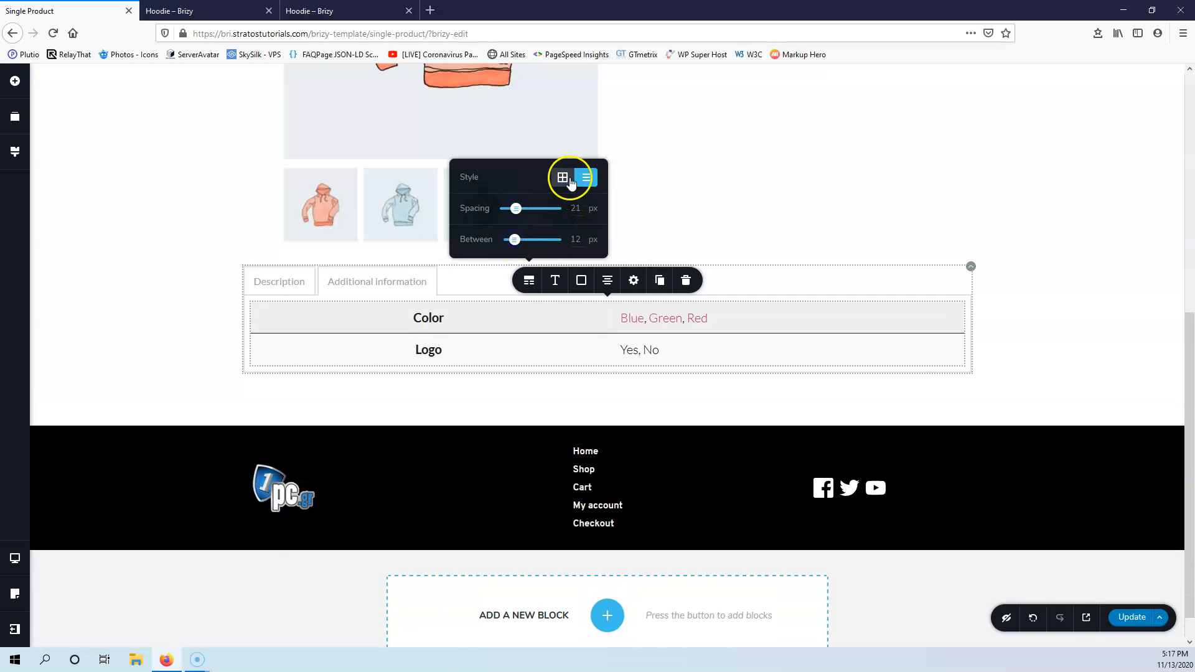
click(602, 319)
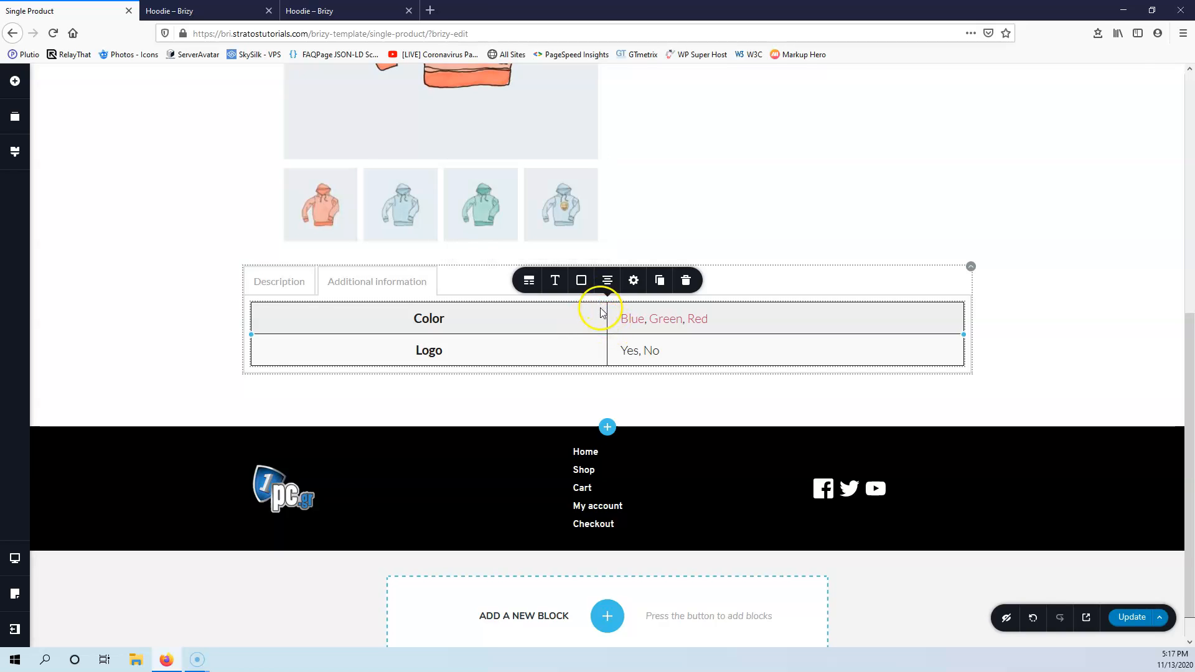
click(514, 320)
click(570, 366)
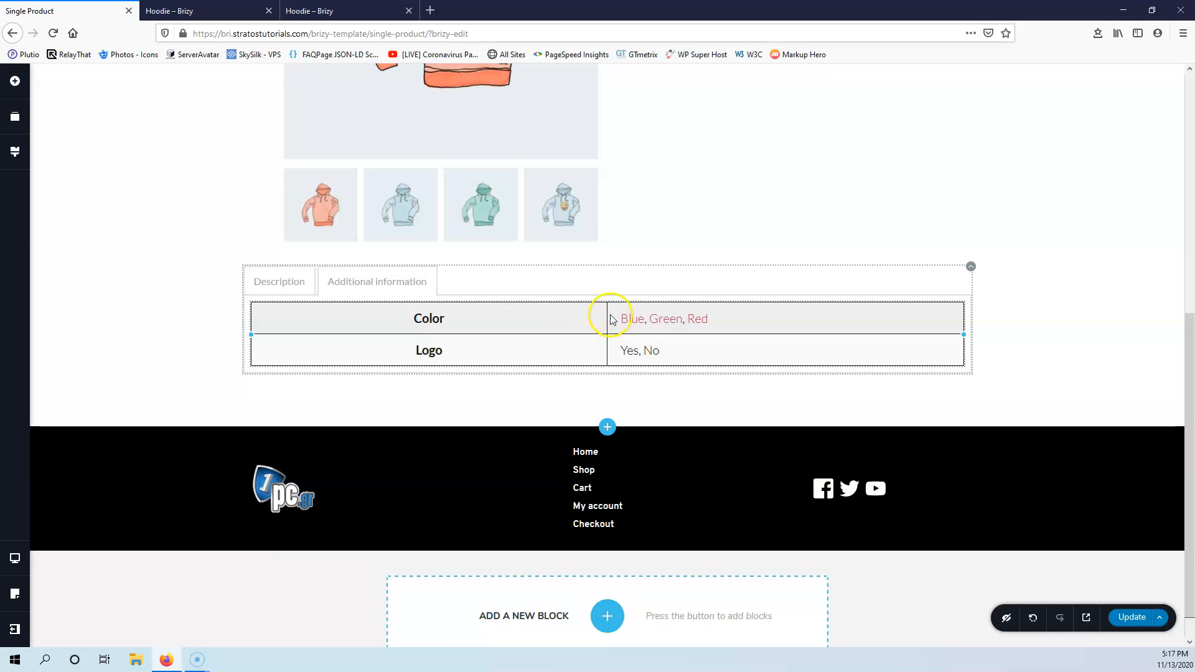
click(612, 316)
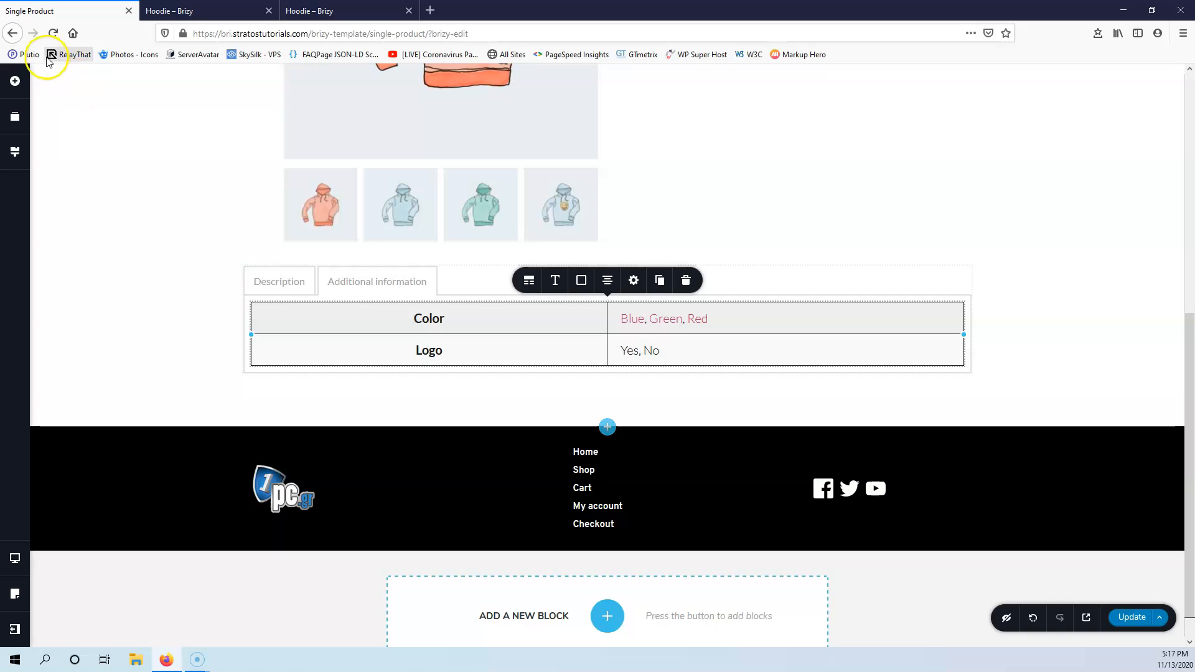
Step: Add a Text element above the attributes table and replace its placeholder with "Additional information"
click(14, 81)
drag(75, 470, 307, 342)
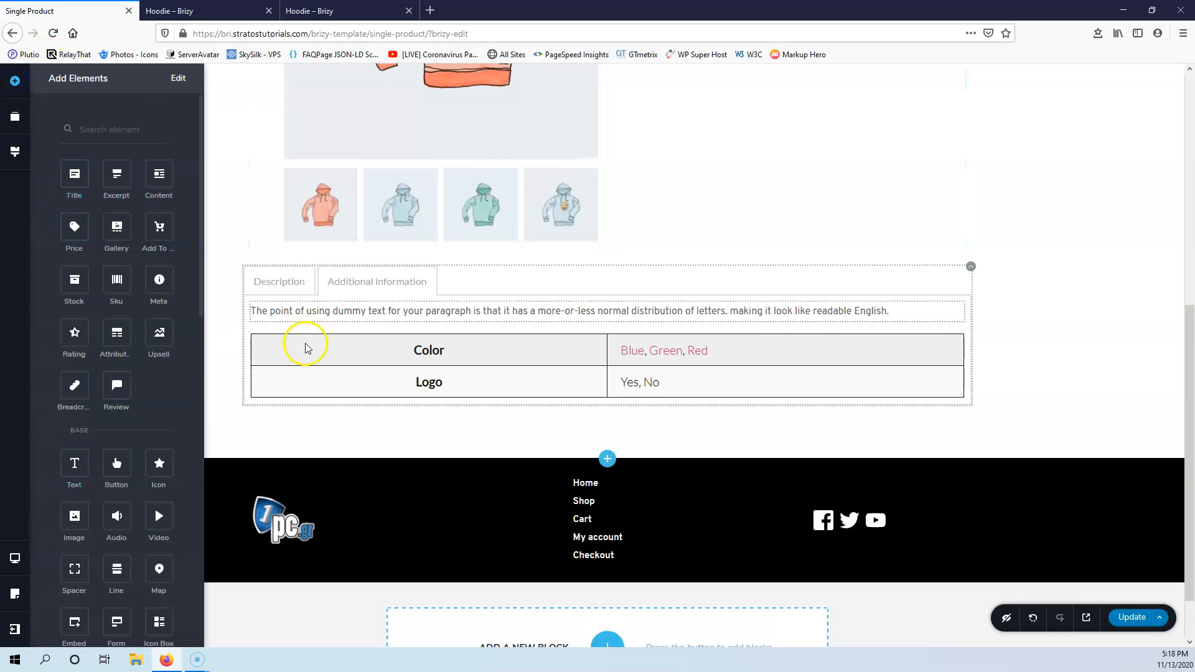
click(316, 310)
text(Additional information)
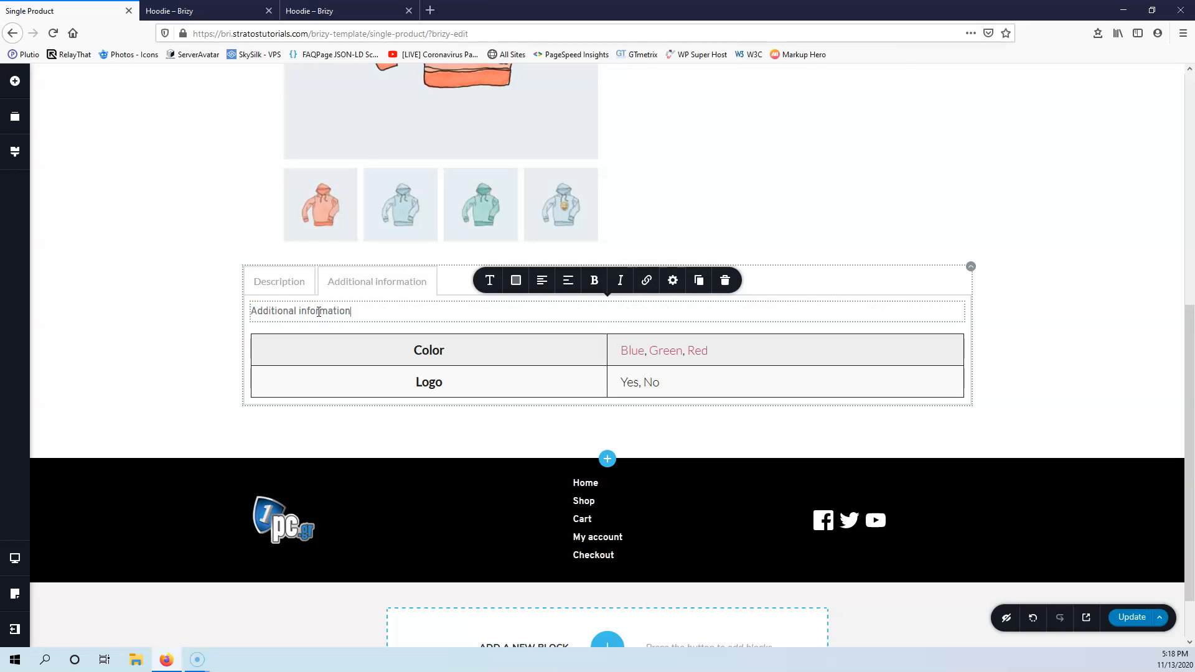
Step: Format the "Additional information" text above the attributes table as Heading 3 and color it black
click(489, 280)
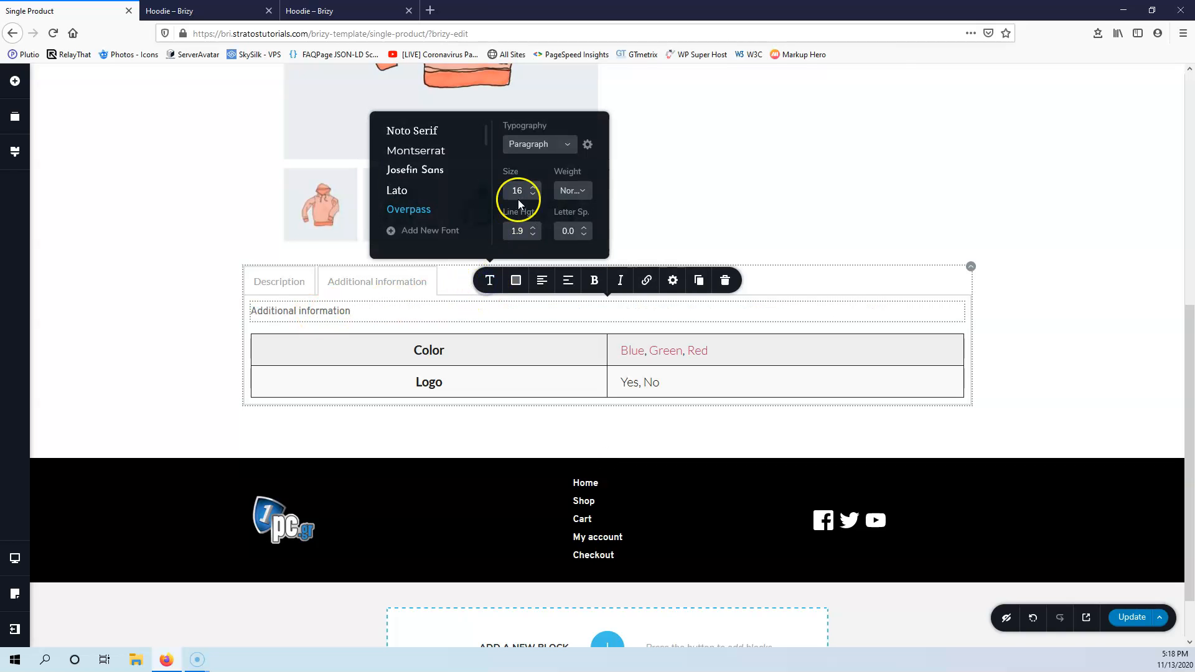
click(534, 147)
scroll(536, 206, down, 3)
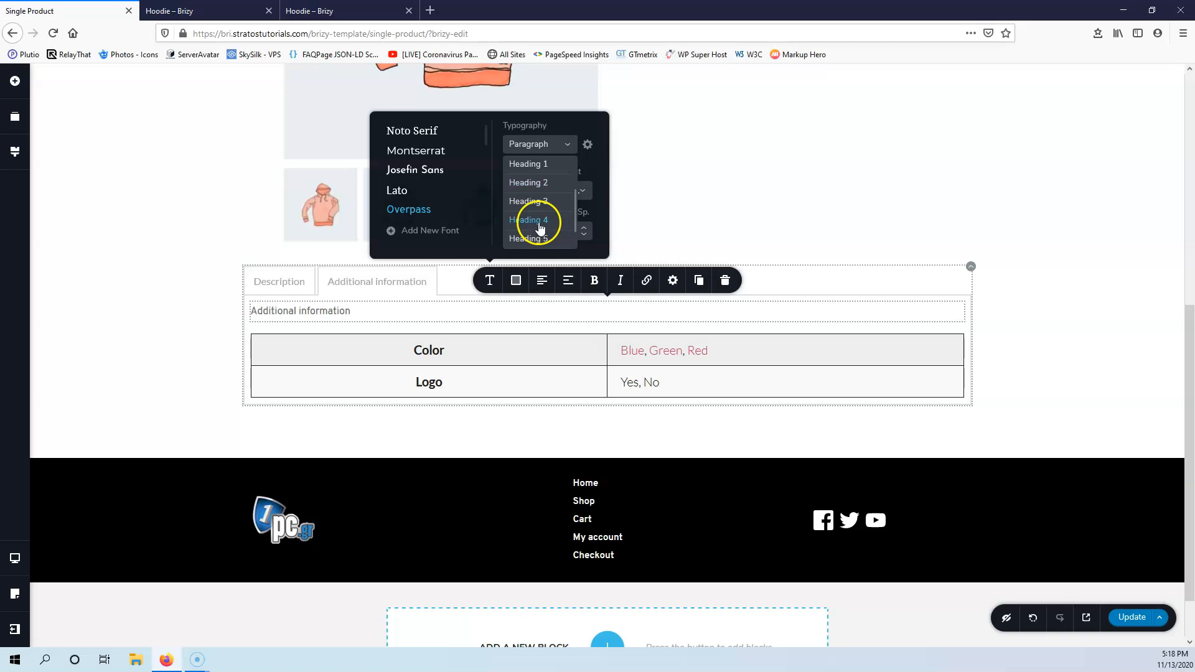
click(539, 202)
click(516, 280)
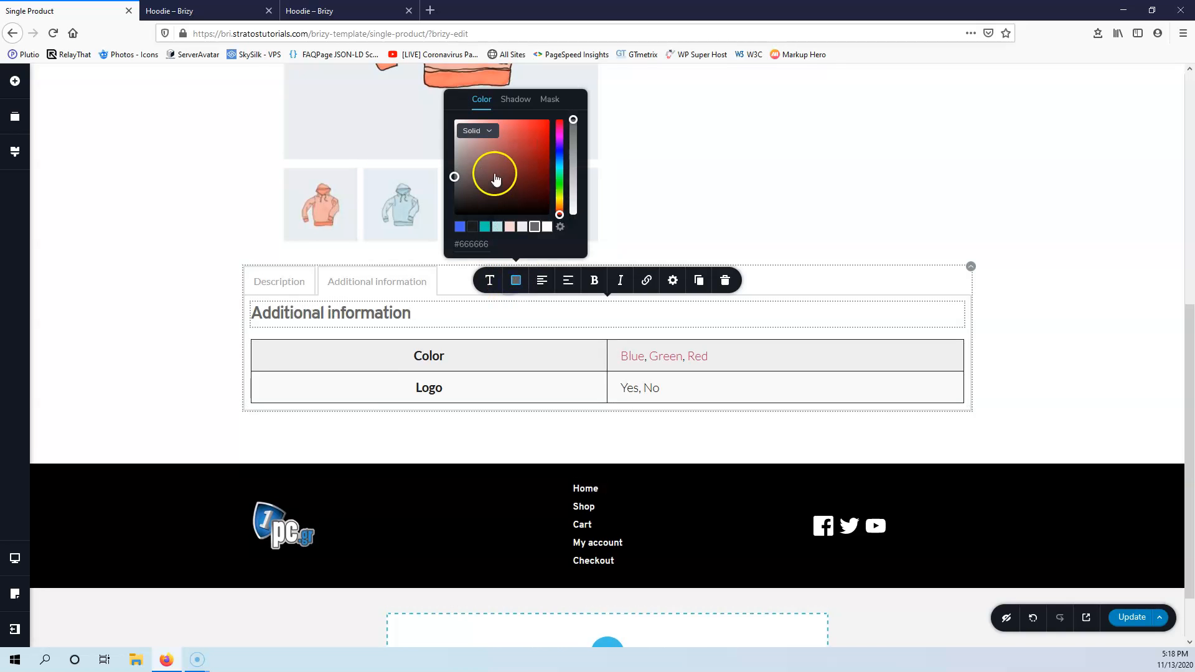
click(392, 313)
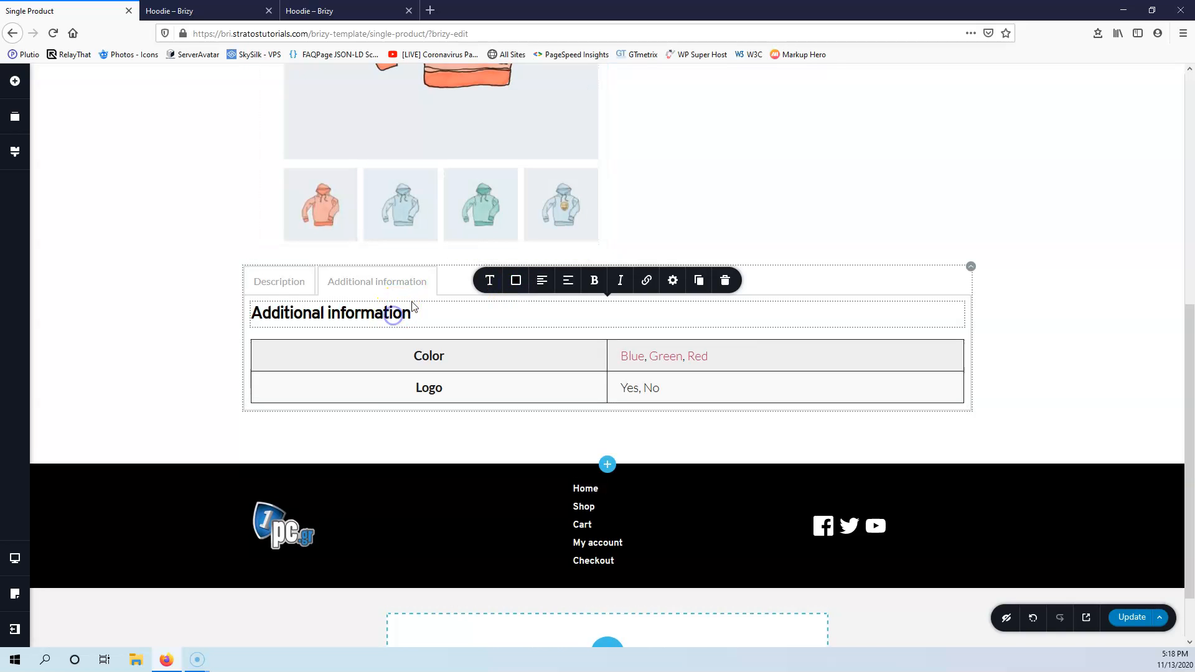
Step: Copy the "Reviews" heading from the Reviews tab of the original Hoodie page and return to the template editor
click(218, 10)
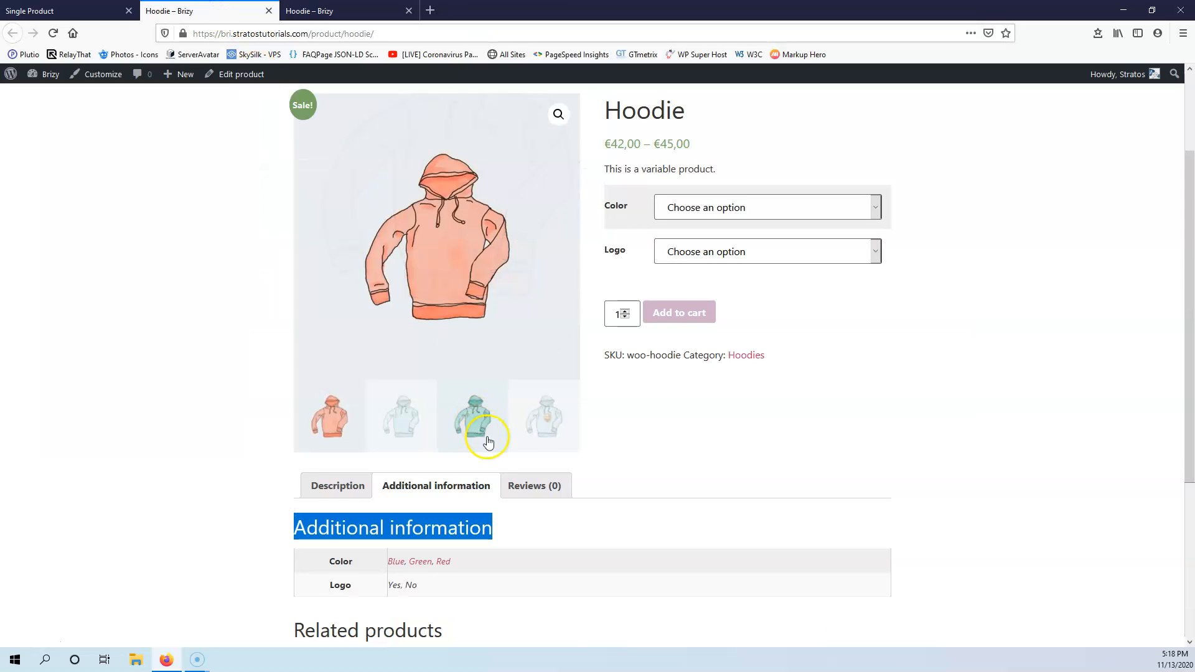
click(527, 480)
drag(448, 534, 310, 531)
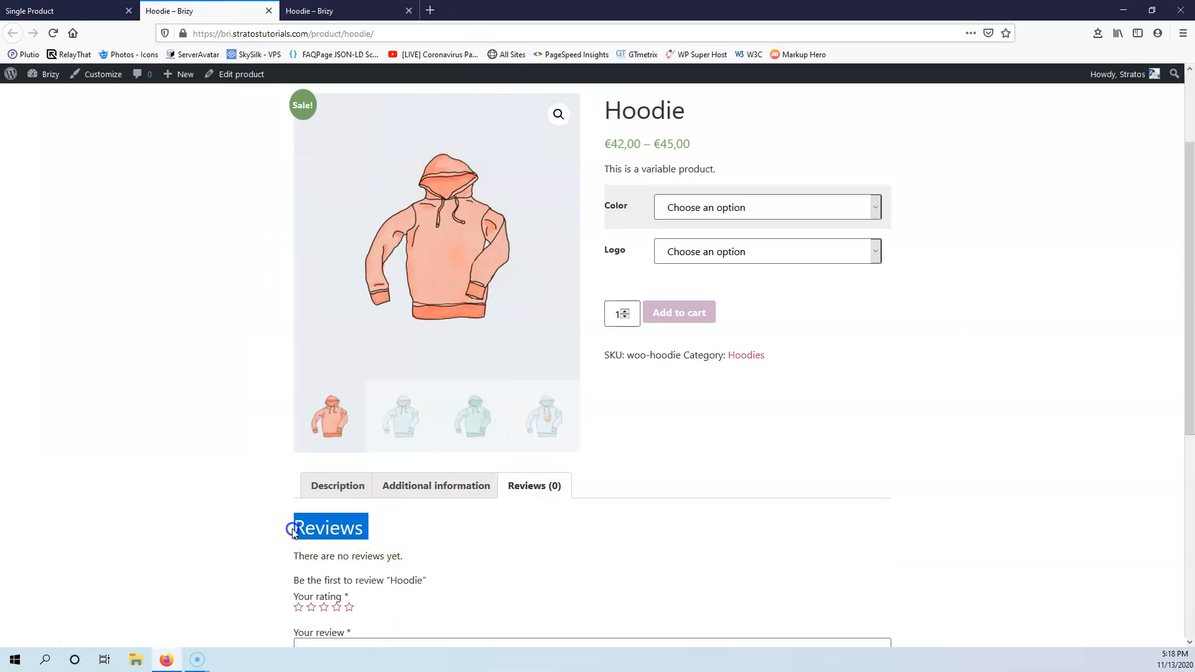
click(89, 11)
Step: Duplicate the Additional information tab and rename the copy "Reviews"
click(397, 283)
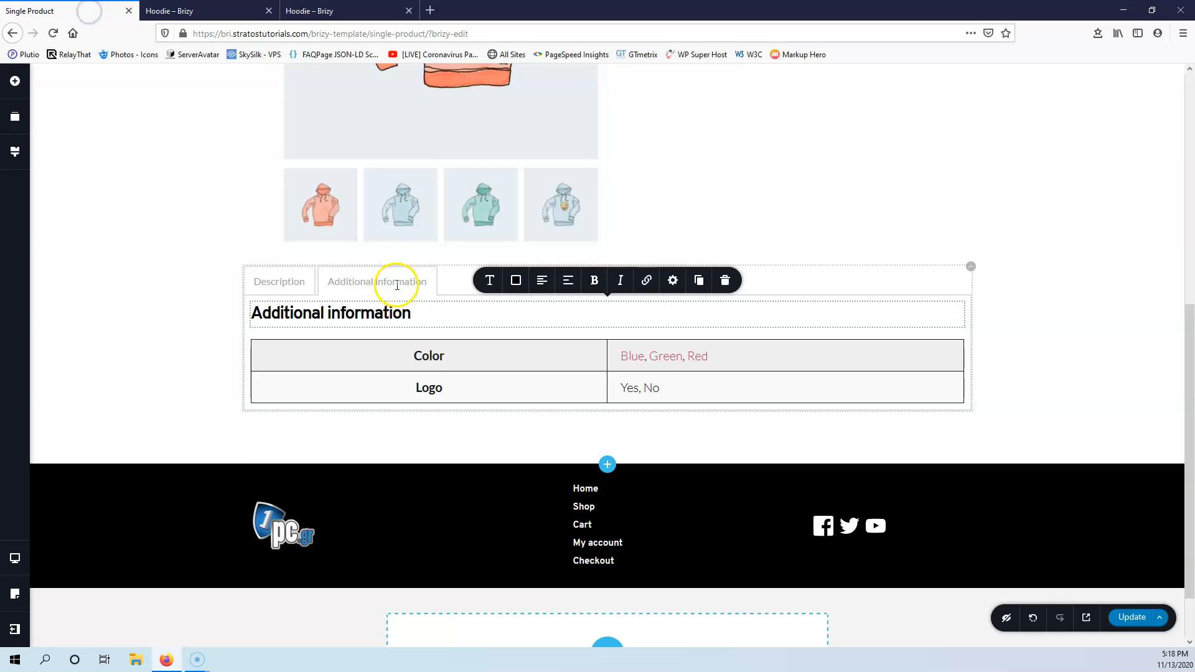
click(430, 318)
click(499, 283)
double_click(474, 282)
triple_click(475, 282)
text(Reviews)
Step: Change the heading inside the Reviews tab to "Reviews" and delete the duplicated attributes table
click(365, 313)
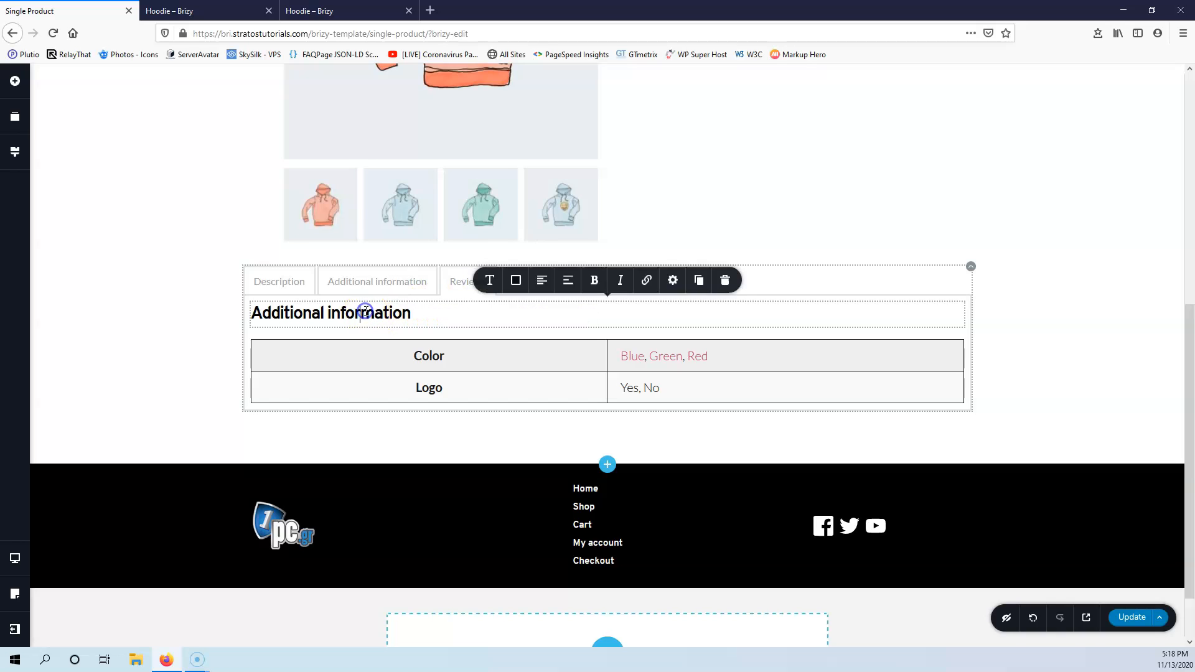
double_click(365, 312)
triple_click(366, 312)
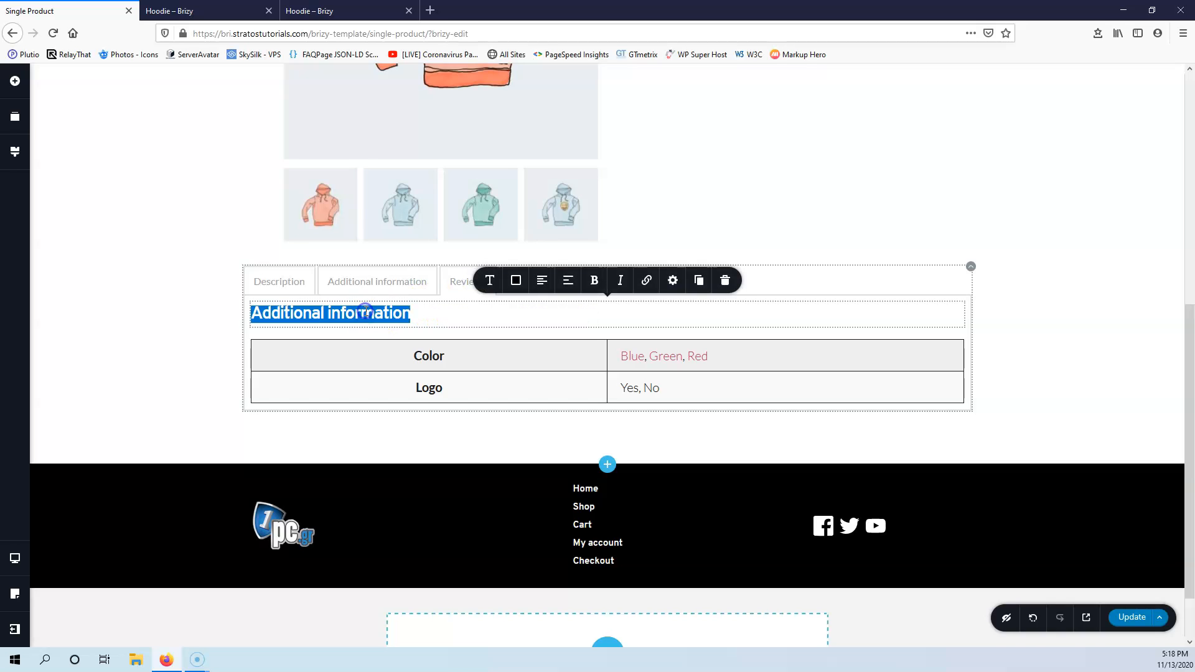
text(Reviews)
click(420, 358)
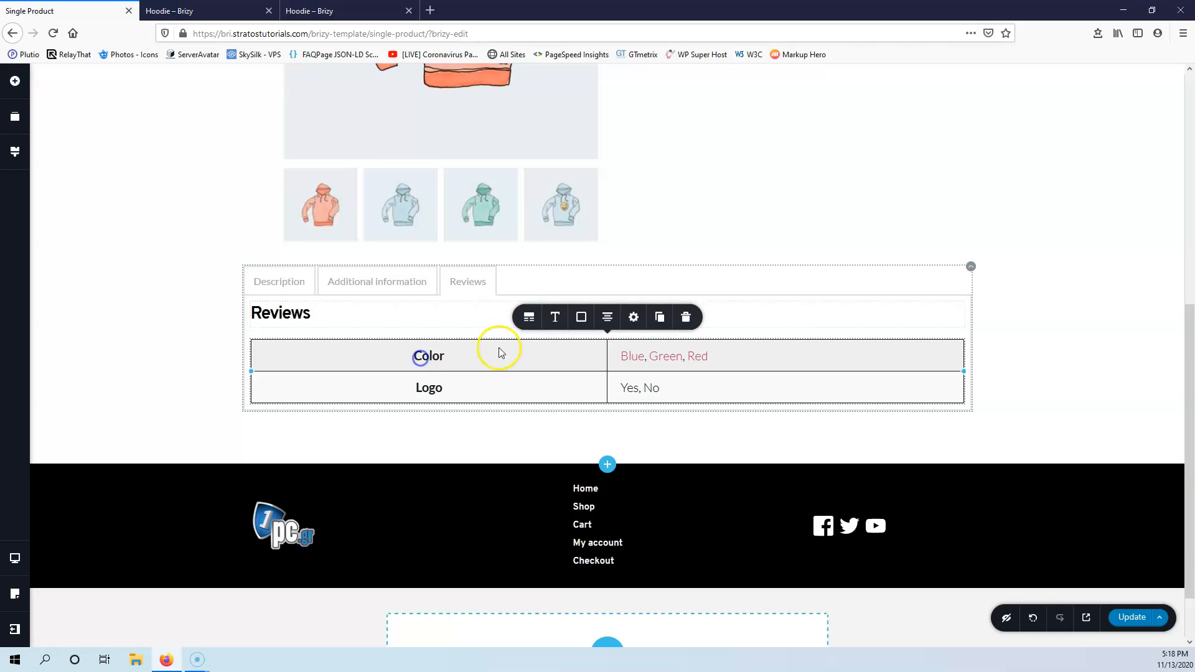
click(686, 318)
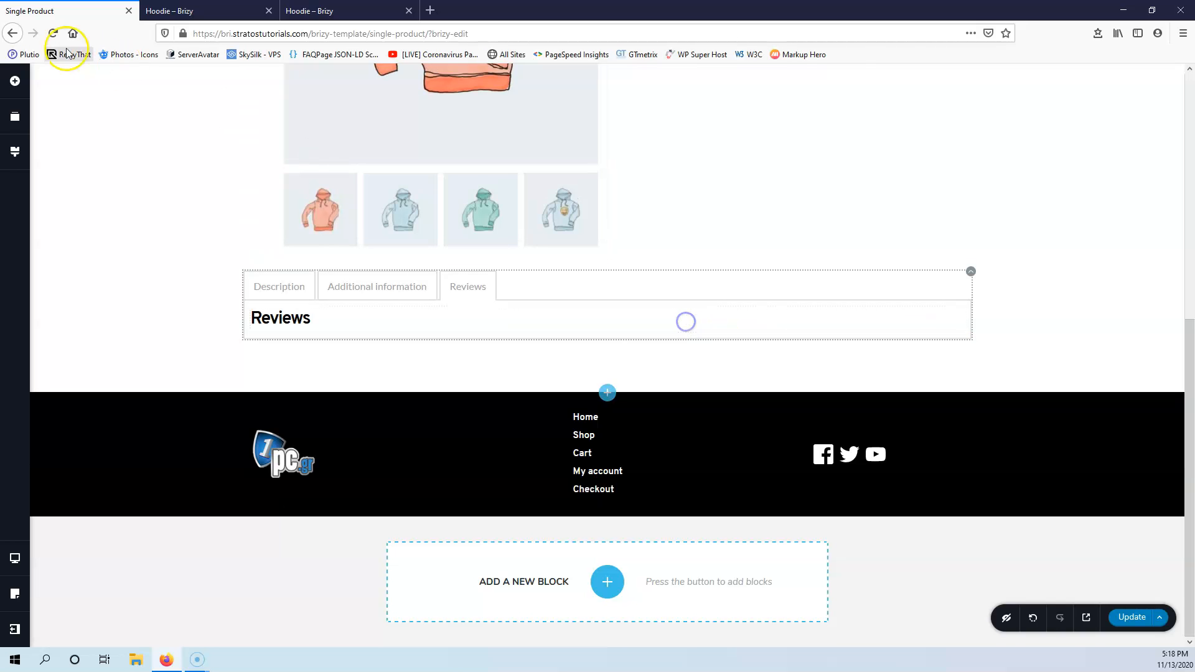
Step: Add the product Review element below the Reviews heading and update the template
click(16, 89)
drag(112, 389, 339, 347)
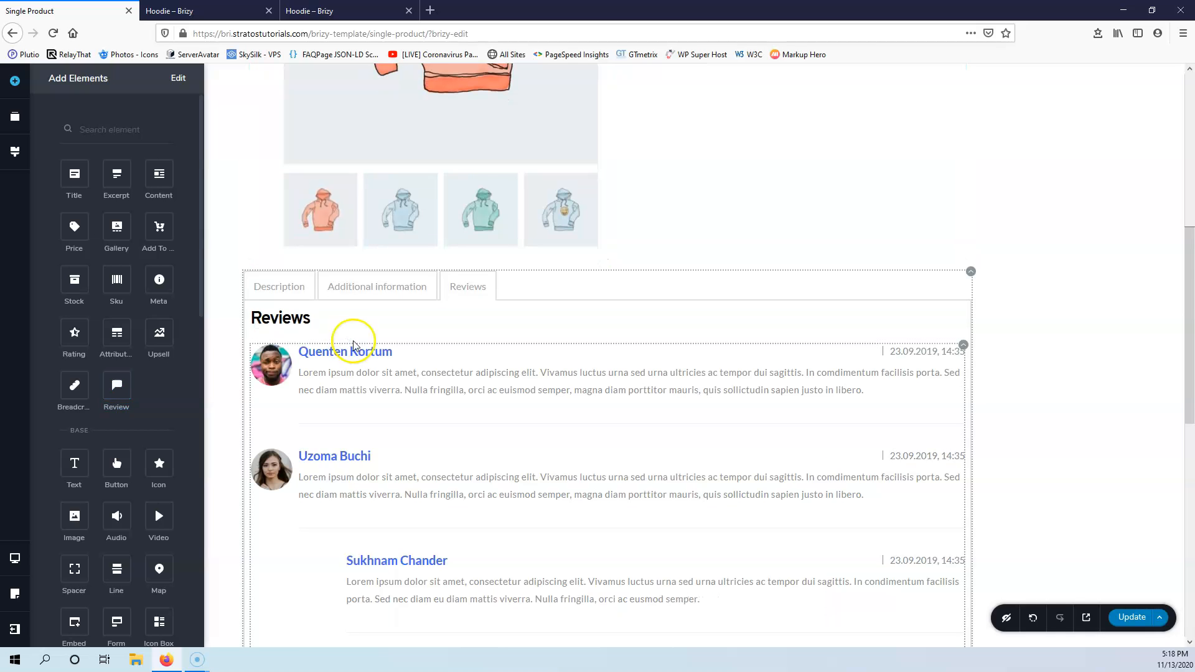
click(1130, 617)
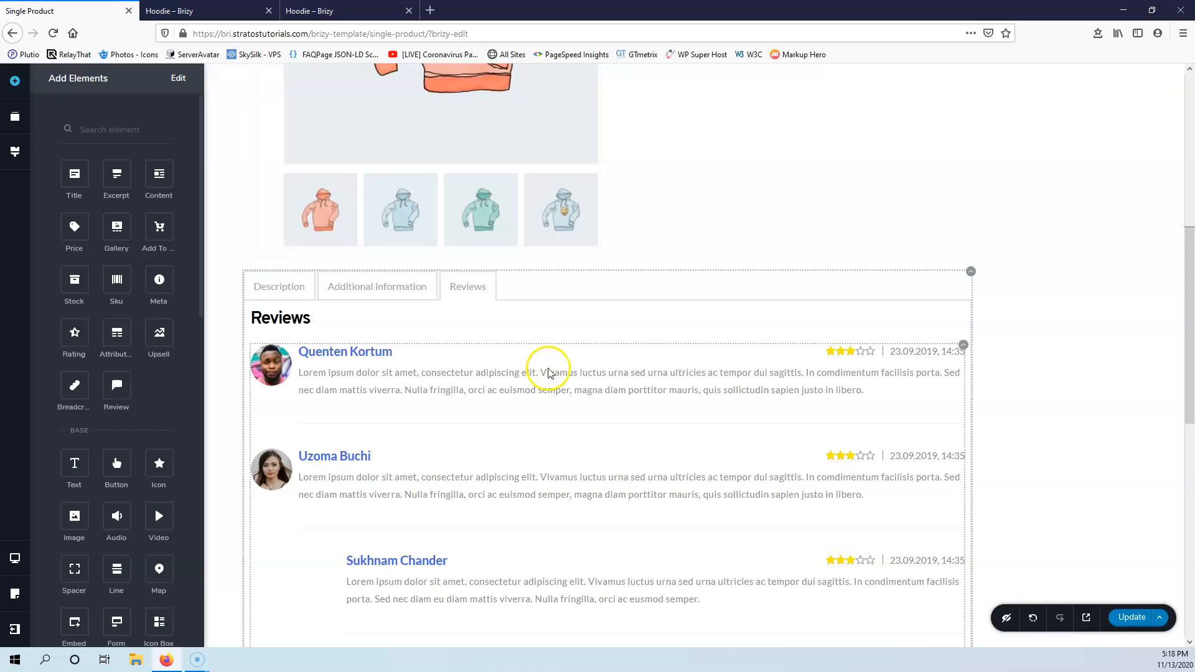
Step: Set the review element's avatar size to 62 px and its skin to Skin 3, and open its link target options
click(548, 371)
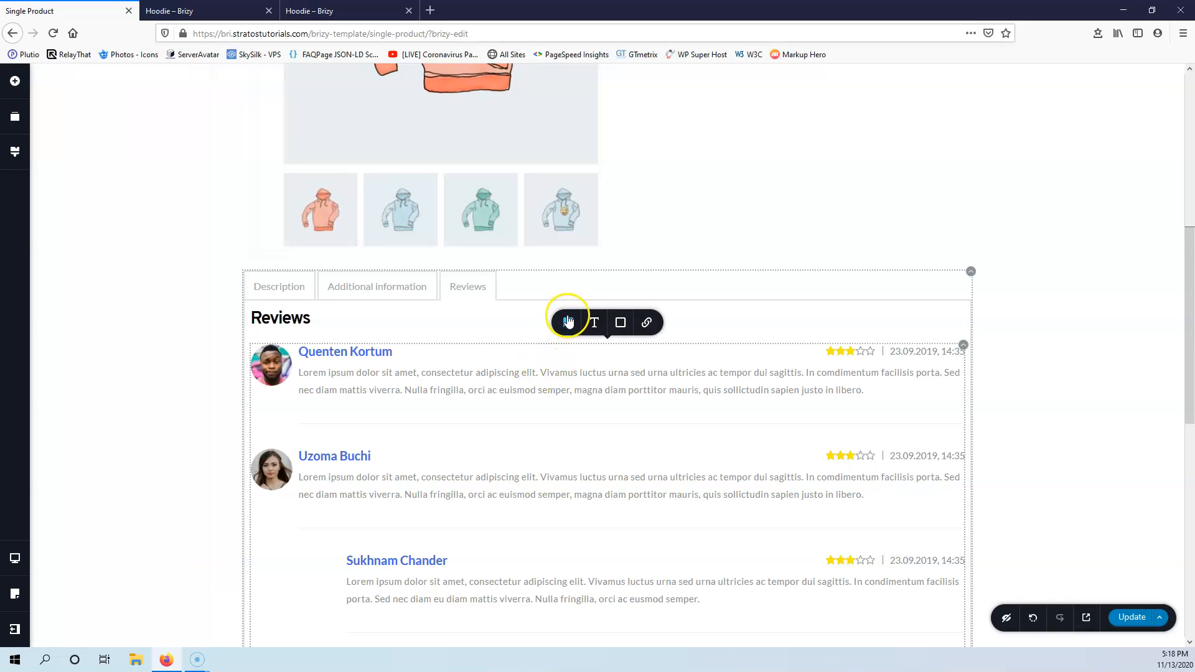
click(568, 324)
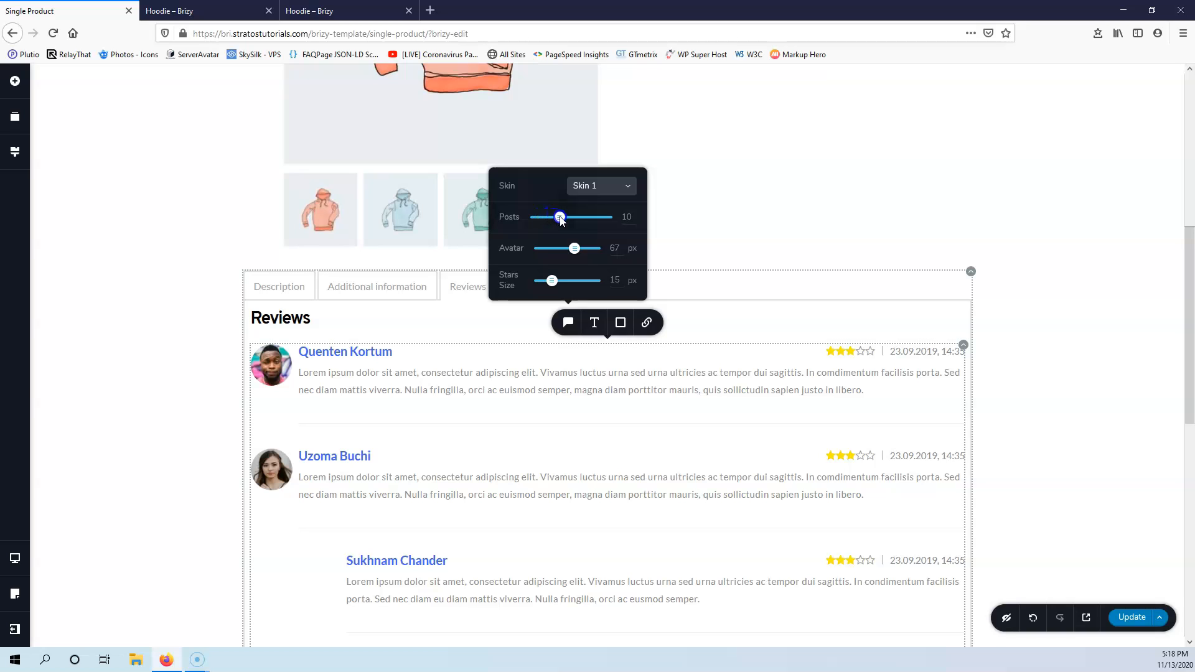
click(573, 251)
drag(580, 250, 576, 250)
click(551, 281)
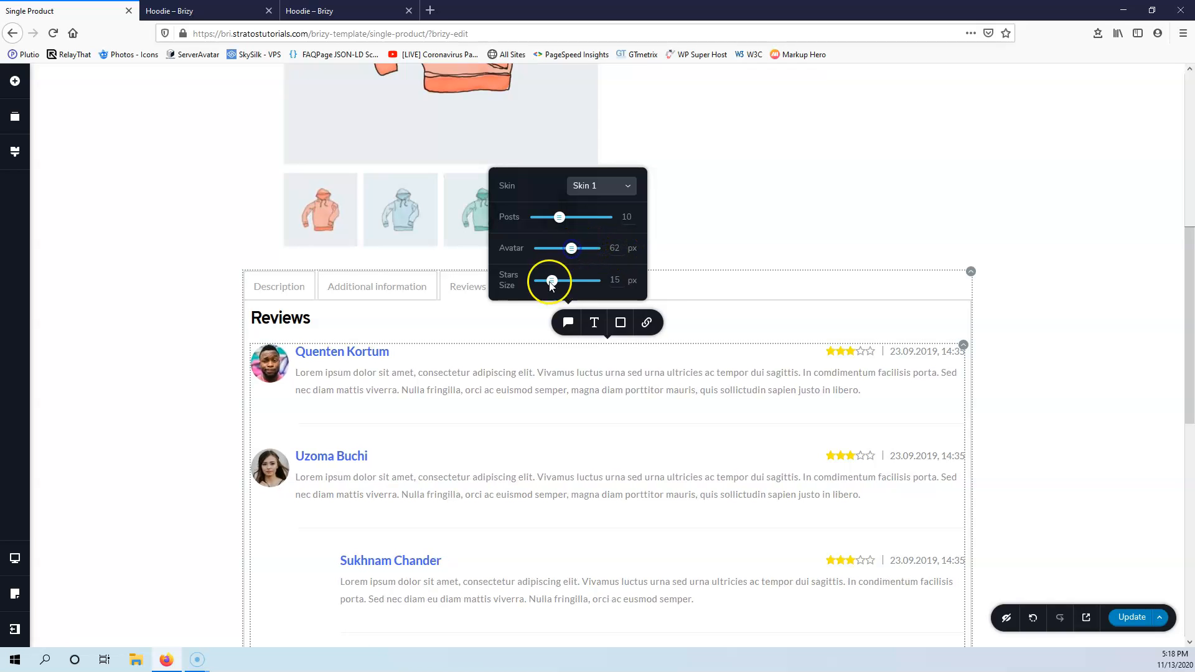
click(591, 185)
click(596, 244)
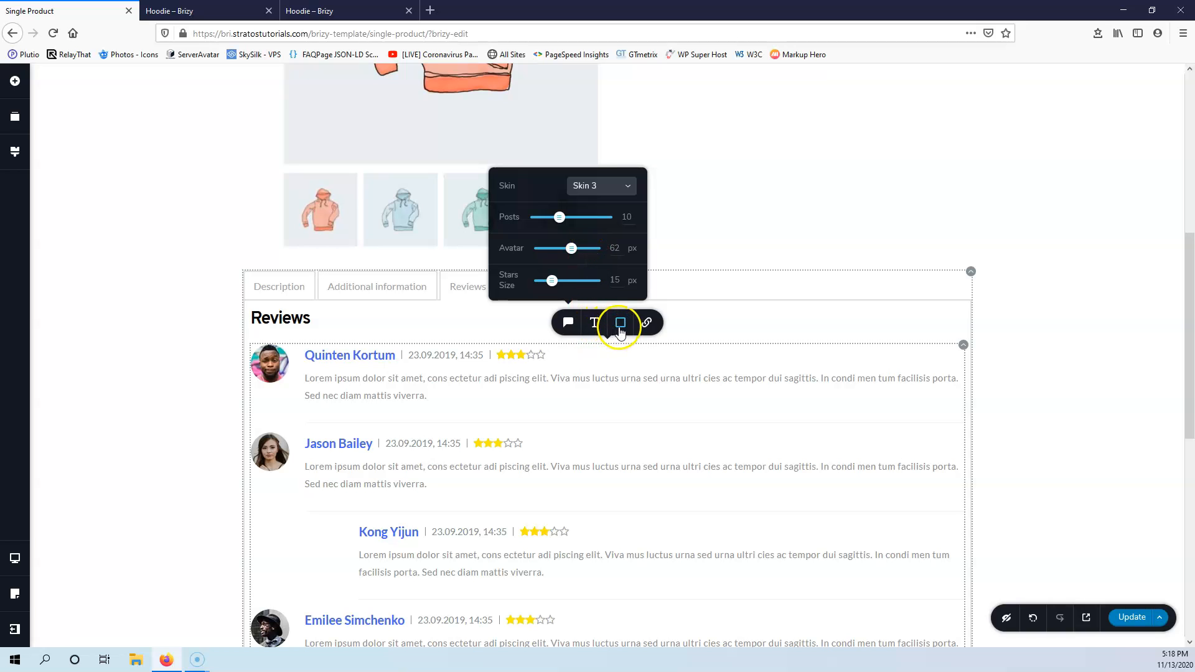
click(647, 323)
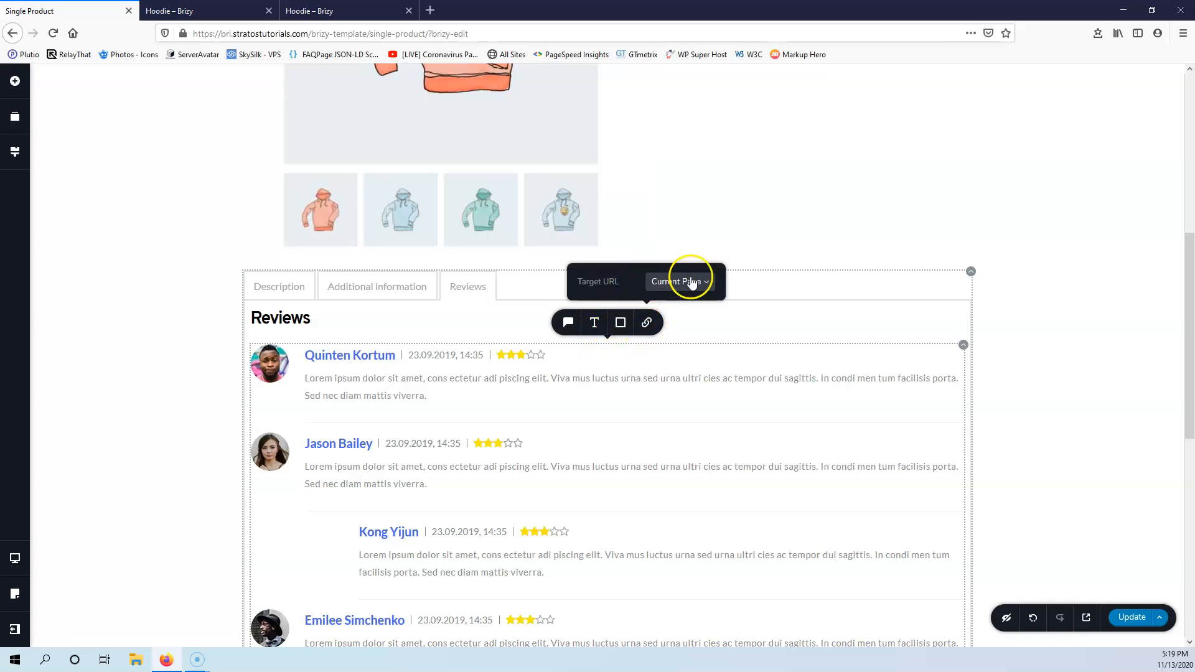
Step: Update the template and reload the Hoodie page that uses it to check the new tabs
click(1130, 618)
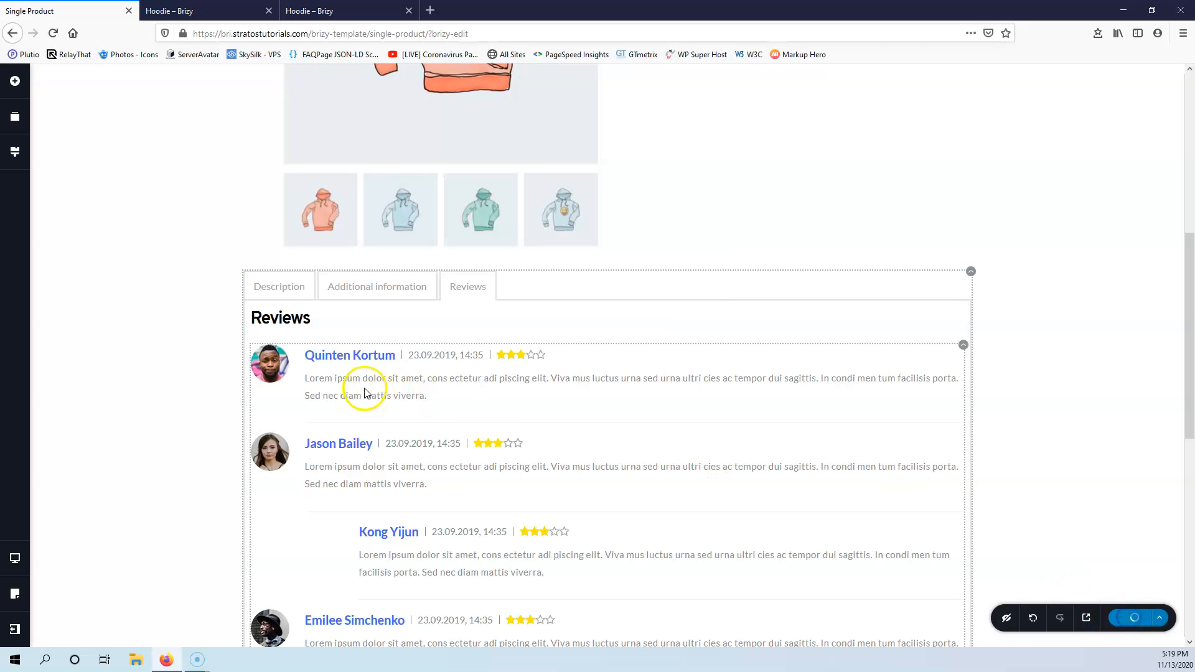
scroll(364, 388, up, 7)
click(311, 11)
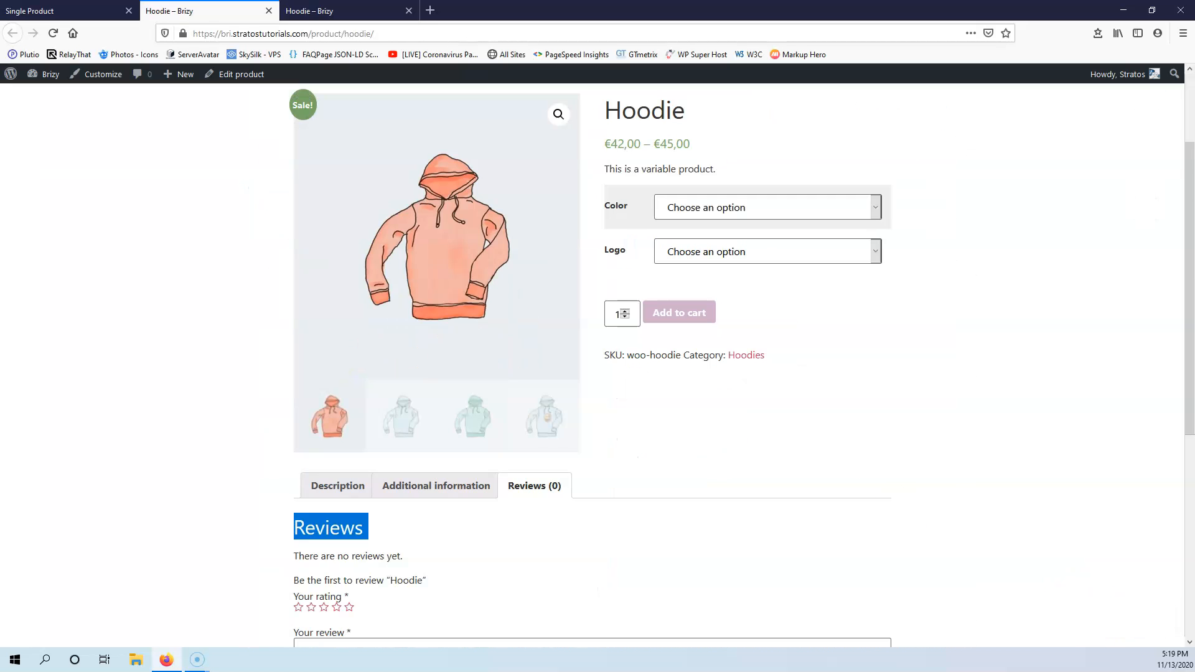
click(53, 33)
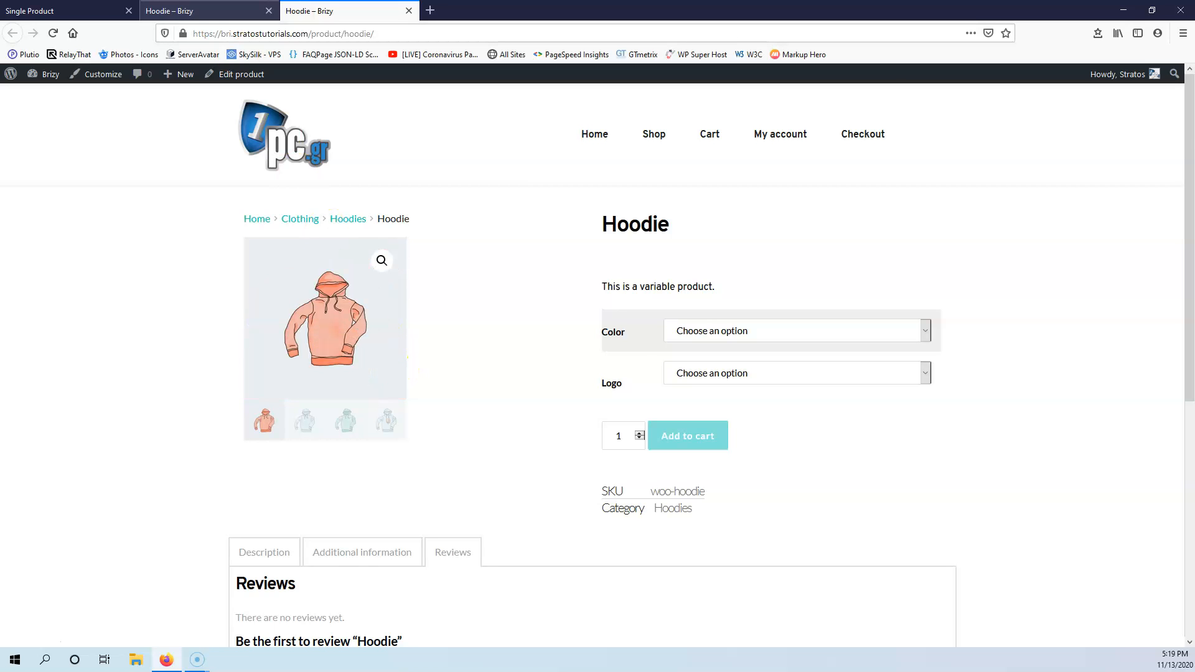
Step: Back in the template editor, add an Image element between the breadcrumbs and the product gallery
click(116, 11)
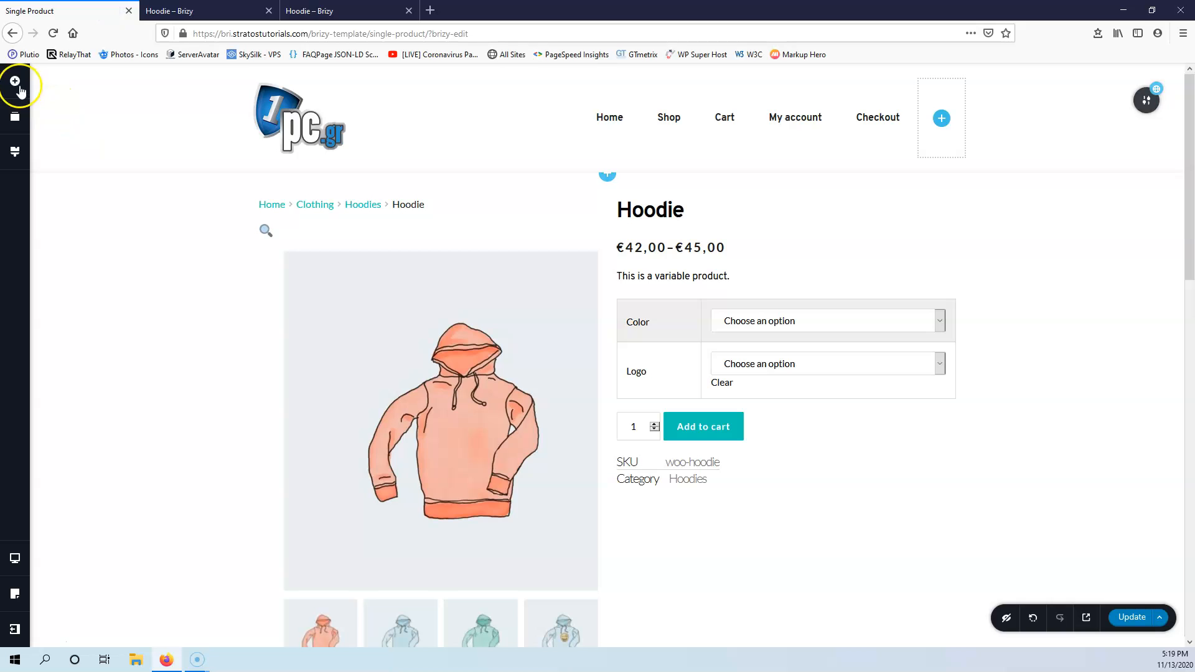
click(16, 83)
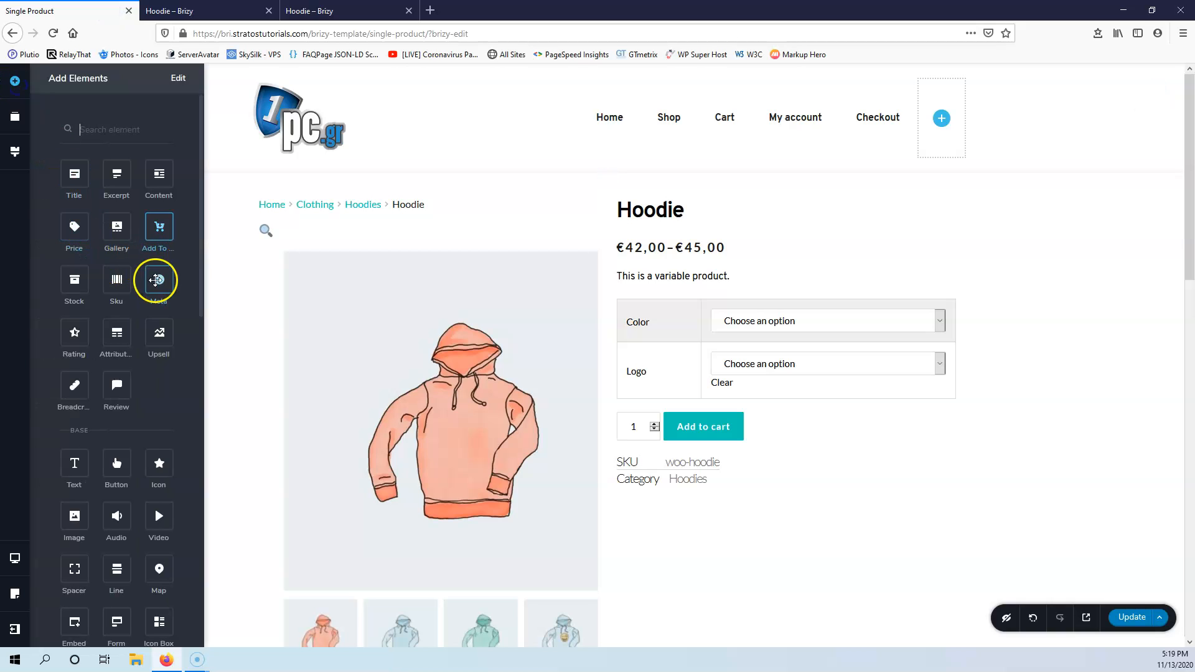
scroll(125, 536, down, 5)
drag(75, 190, 454, 258)
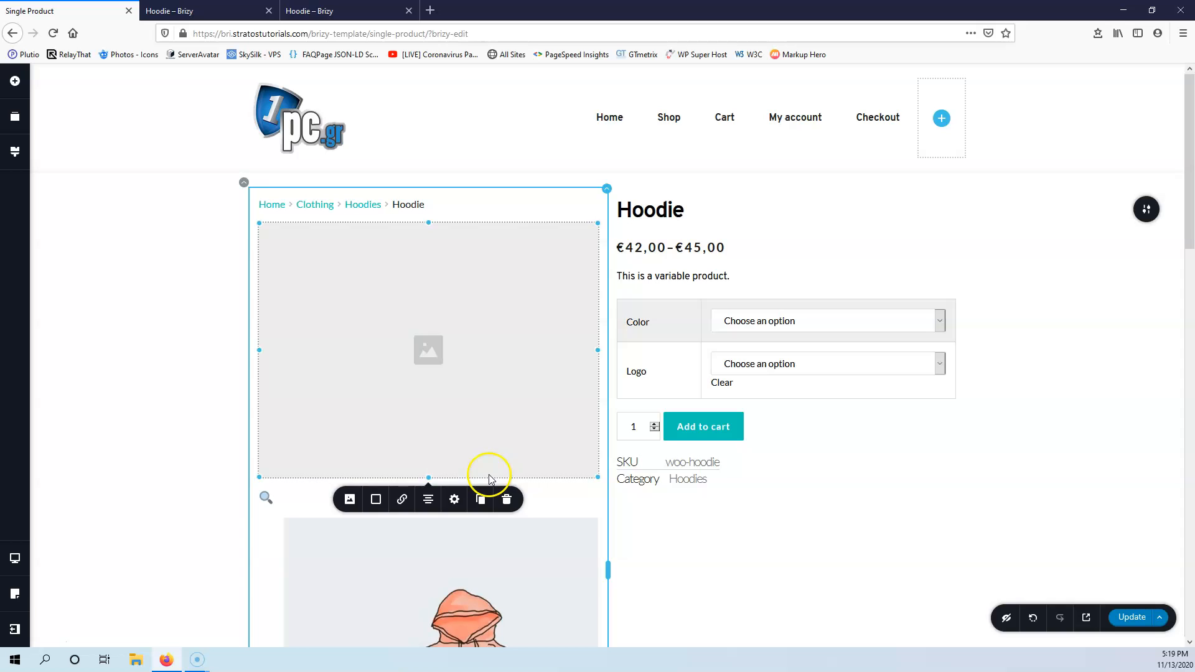
Step: Set the new image's source to the dynamic Featured Image
click(409, 408)
click(349, 499)
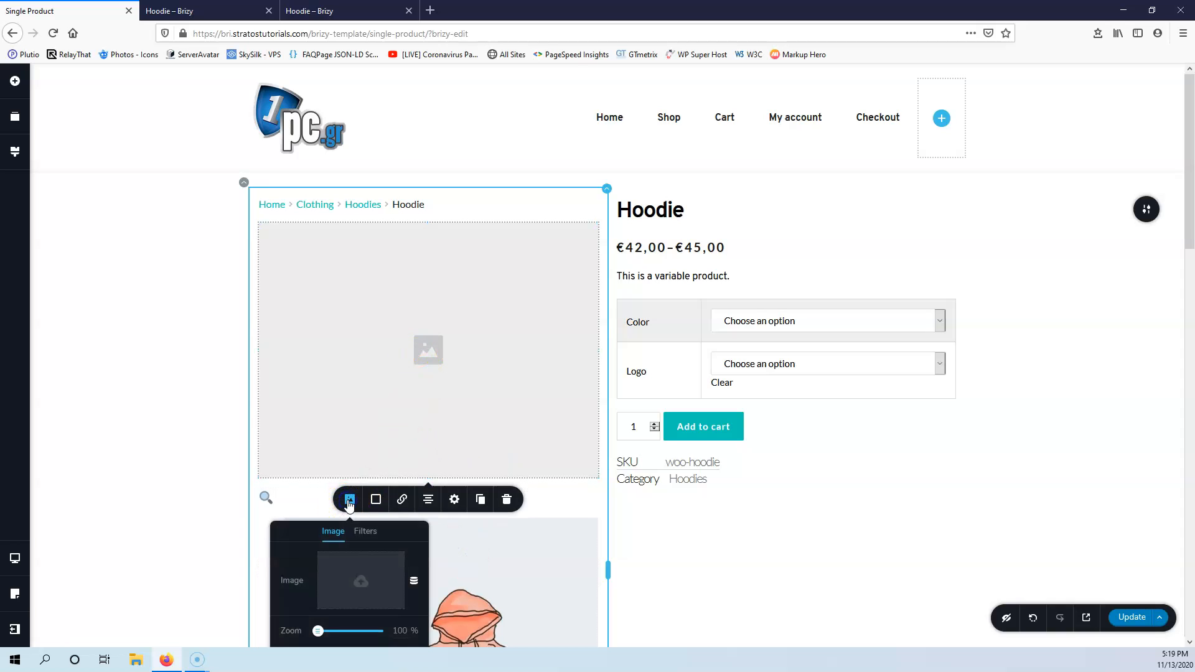
click(414, 580)
scroll(454, 553, down, 2)
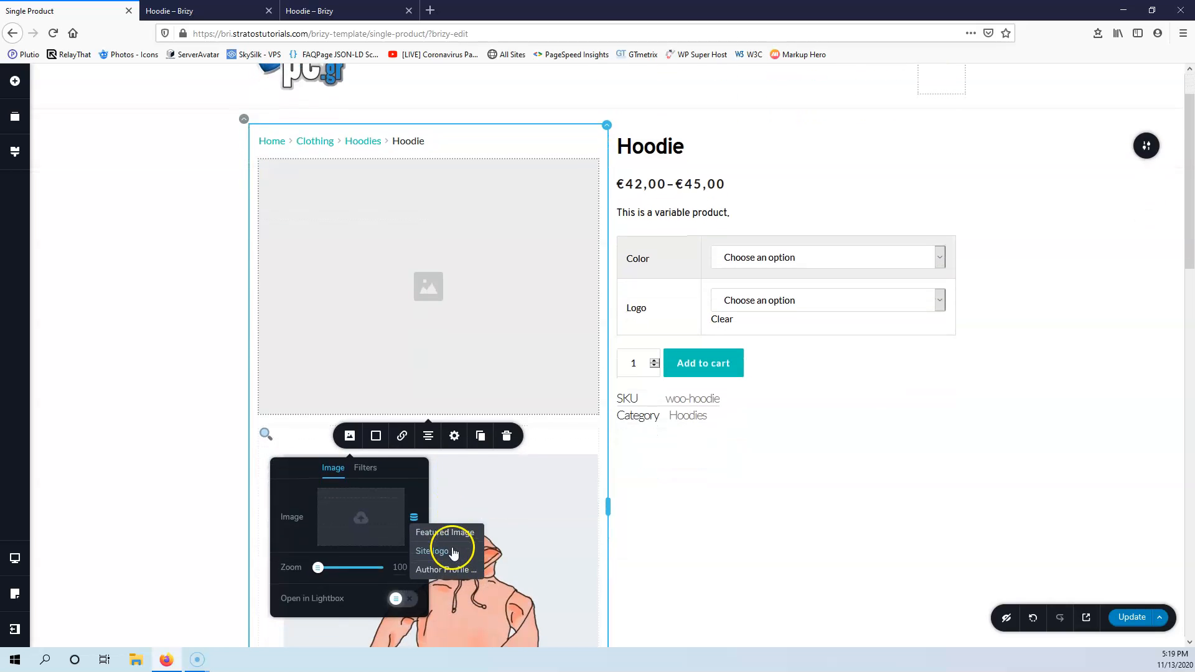
click(452, 534)
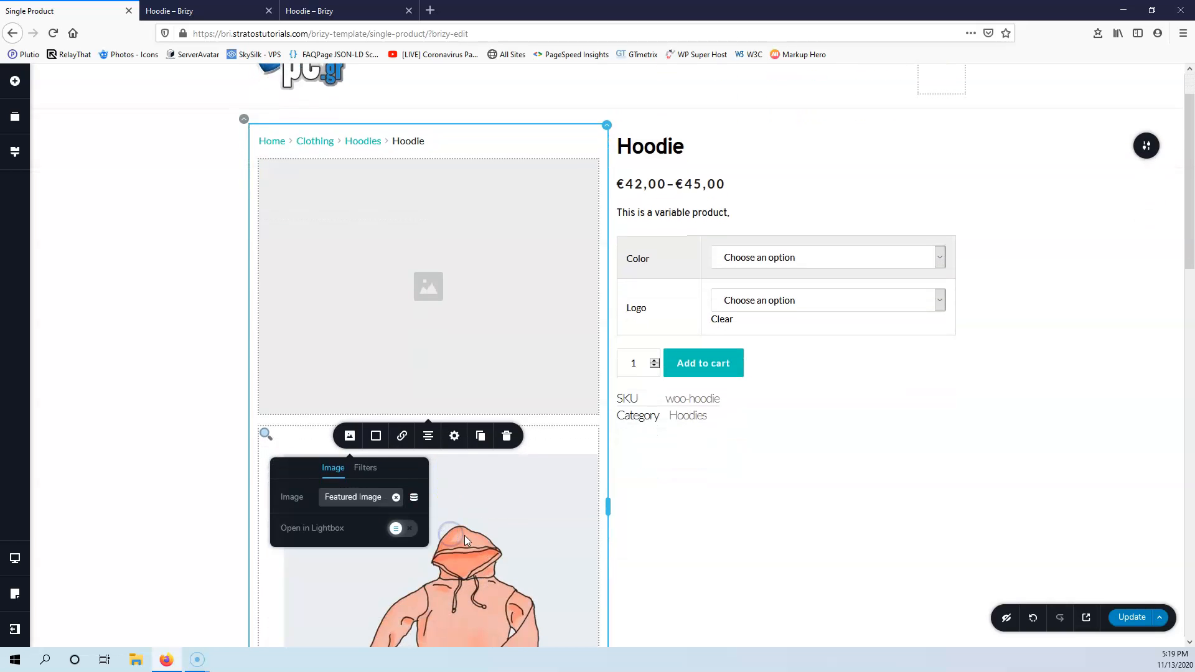
Step: Update the template and reload the Hoodie page that uses it to check the featured image
click(1141, 624)
click(231, 7)
click(314, 8)
click(52, 33)
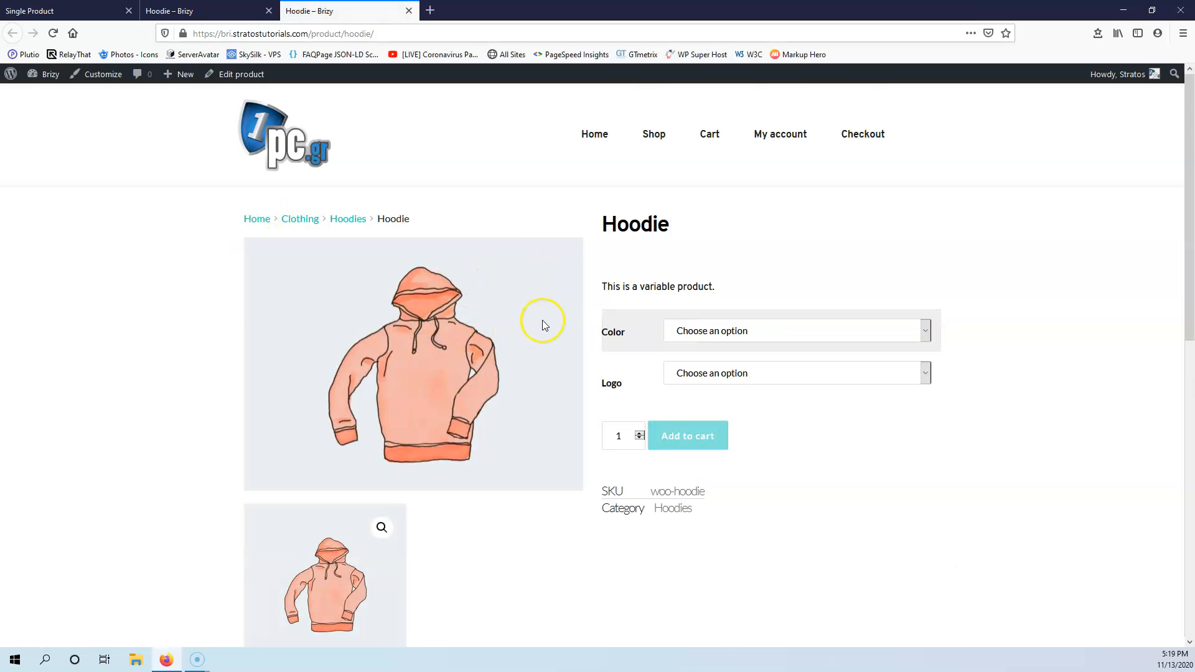
Step: Preview the other hoodie variants in the page's gallery thumbnails and compare the layout with the default Hoodie product page
scroll(544, 324, down, 2)
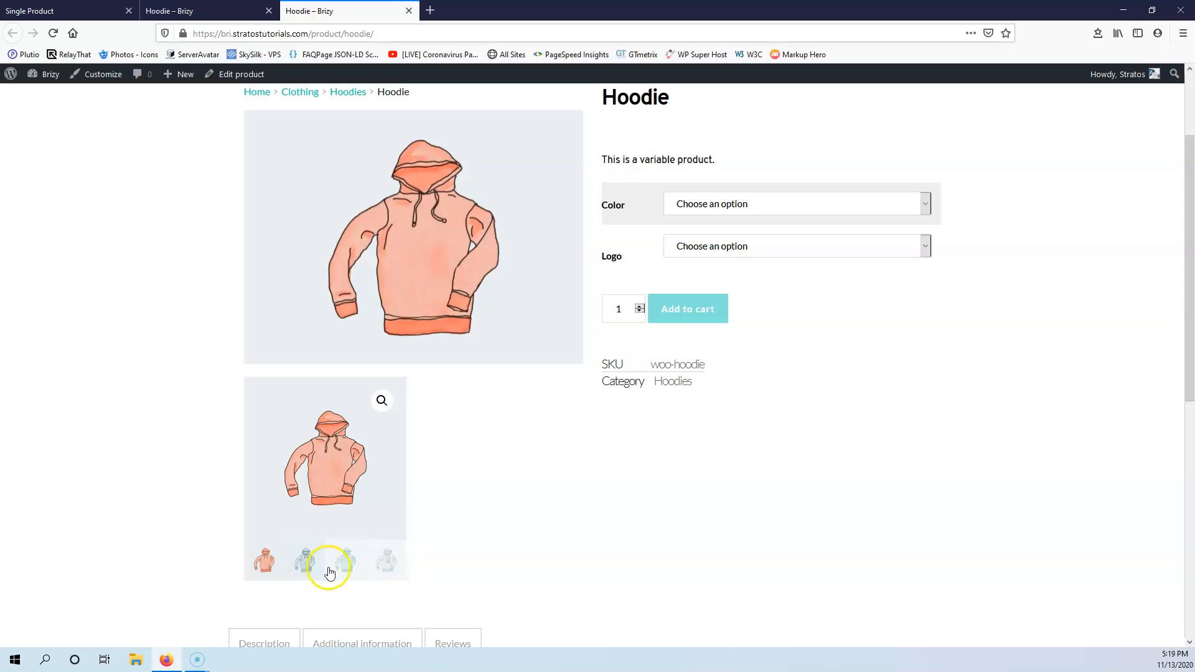
click(309, 564)
click(345, 572)
click(386, 563)
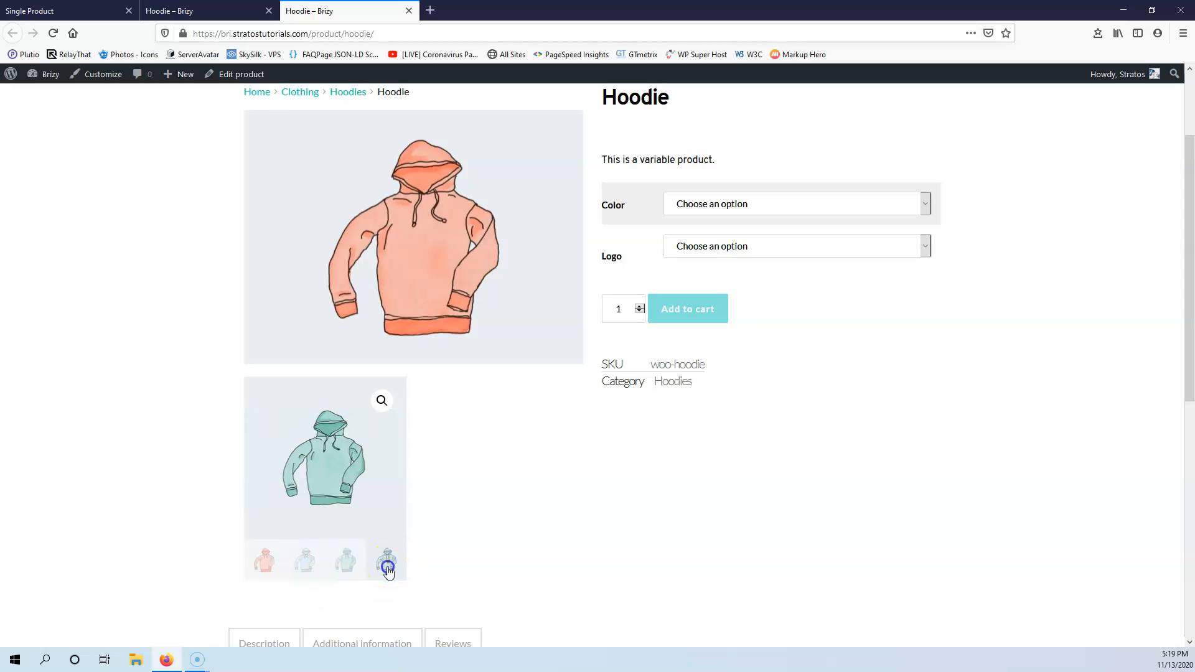
click(186, 11)
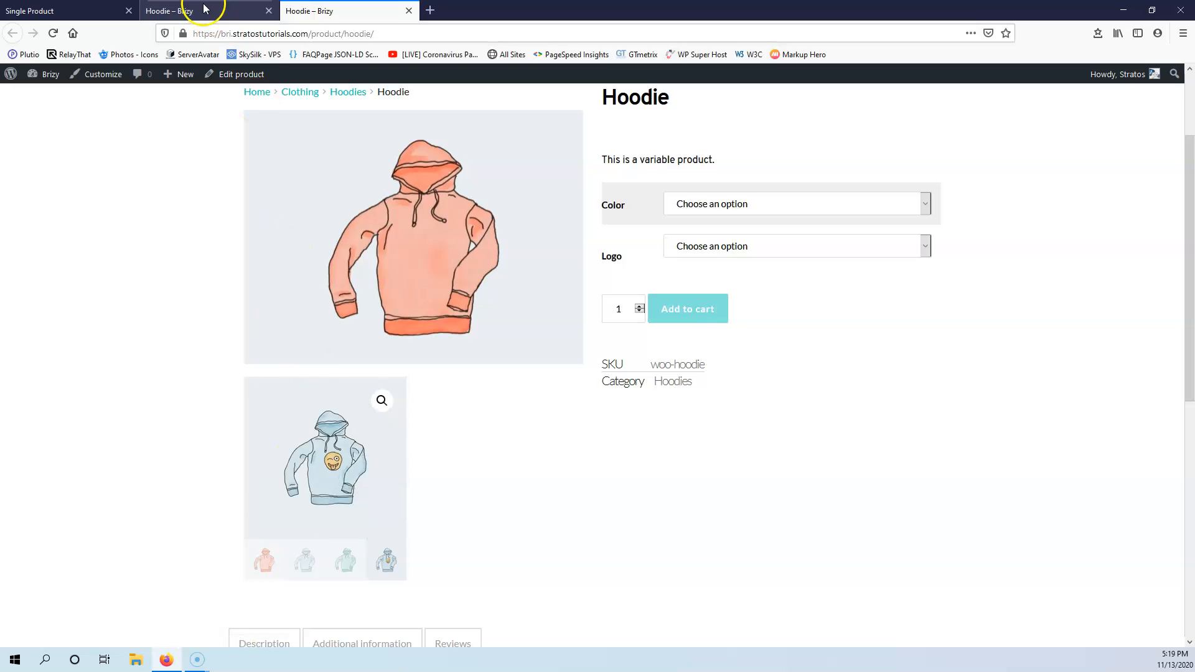
scroll(336, 266, up, 1)
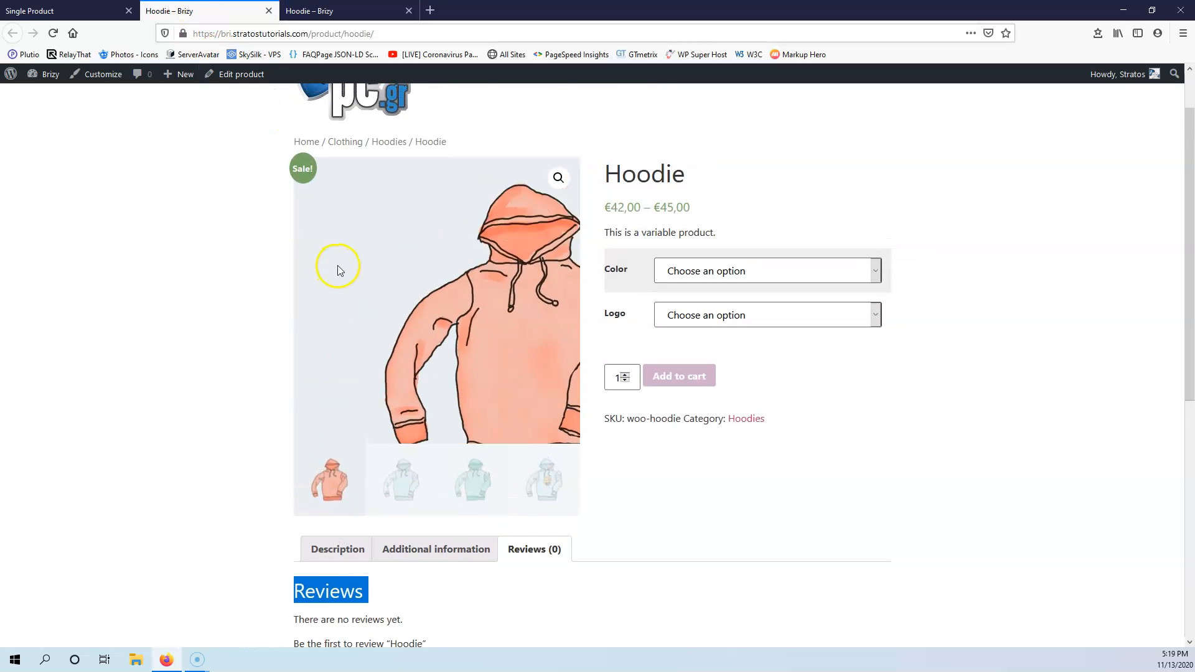
Step: Back in the template editor, examine the product gallery's width, border, alignment and styling settings
click(80, 13)
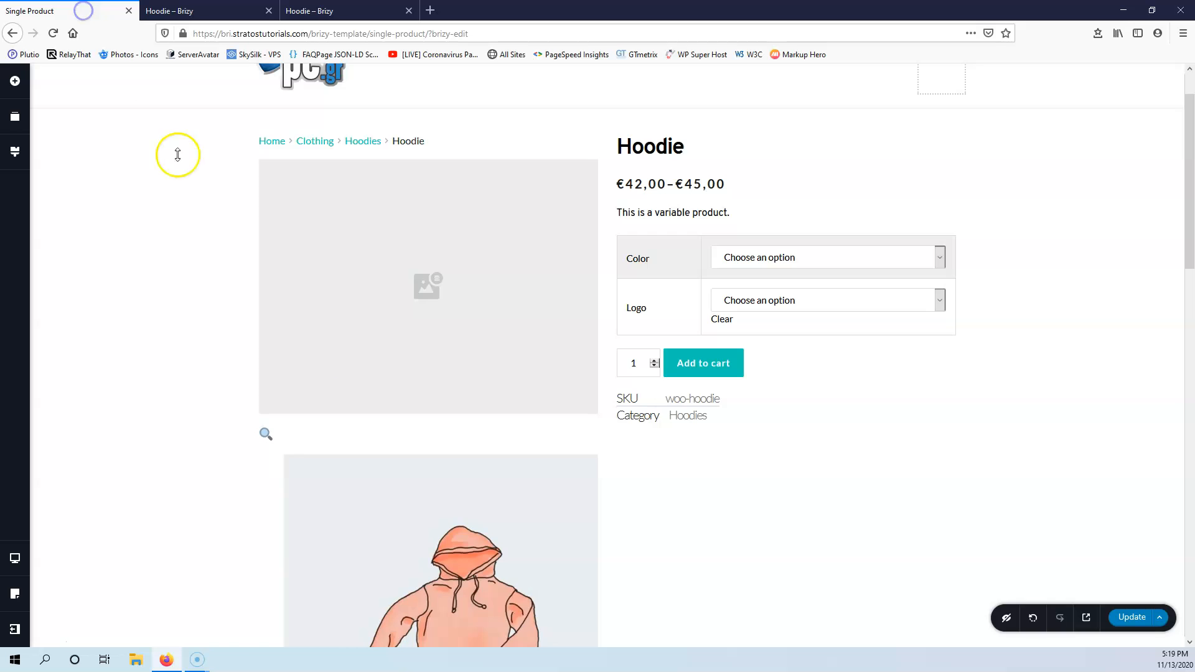
scroll(342, 365, down, 2)
scroll(410, 458, down, 2)
click(427, 394)
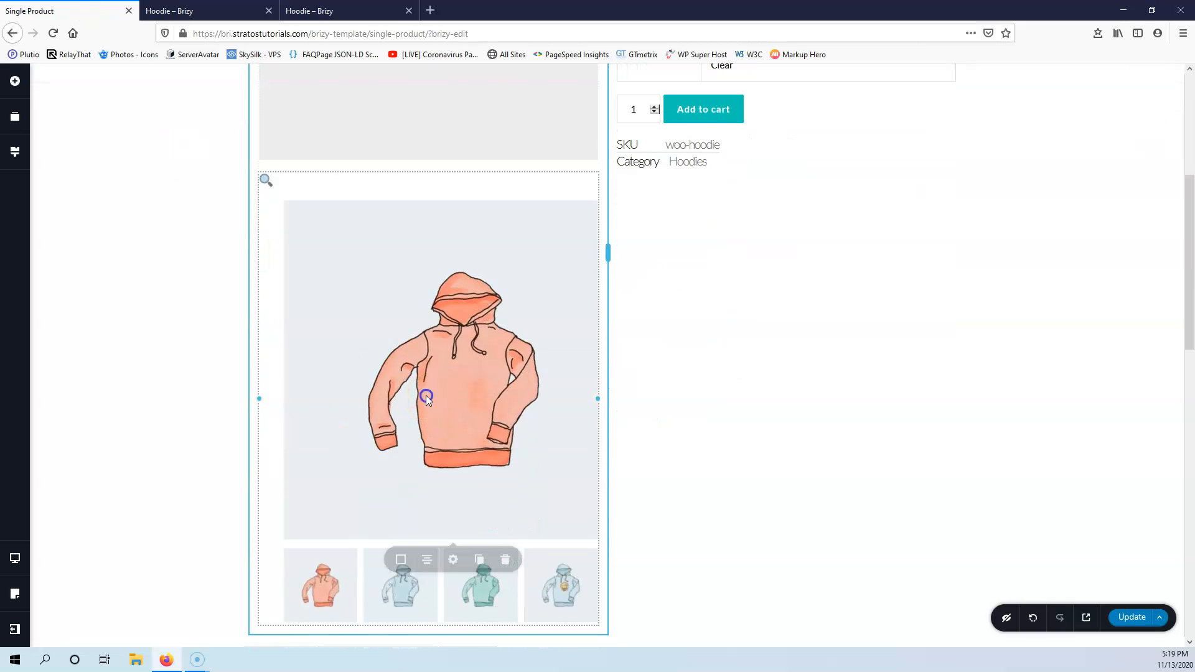
click(454, 566)
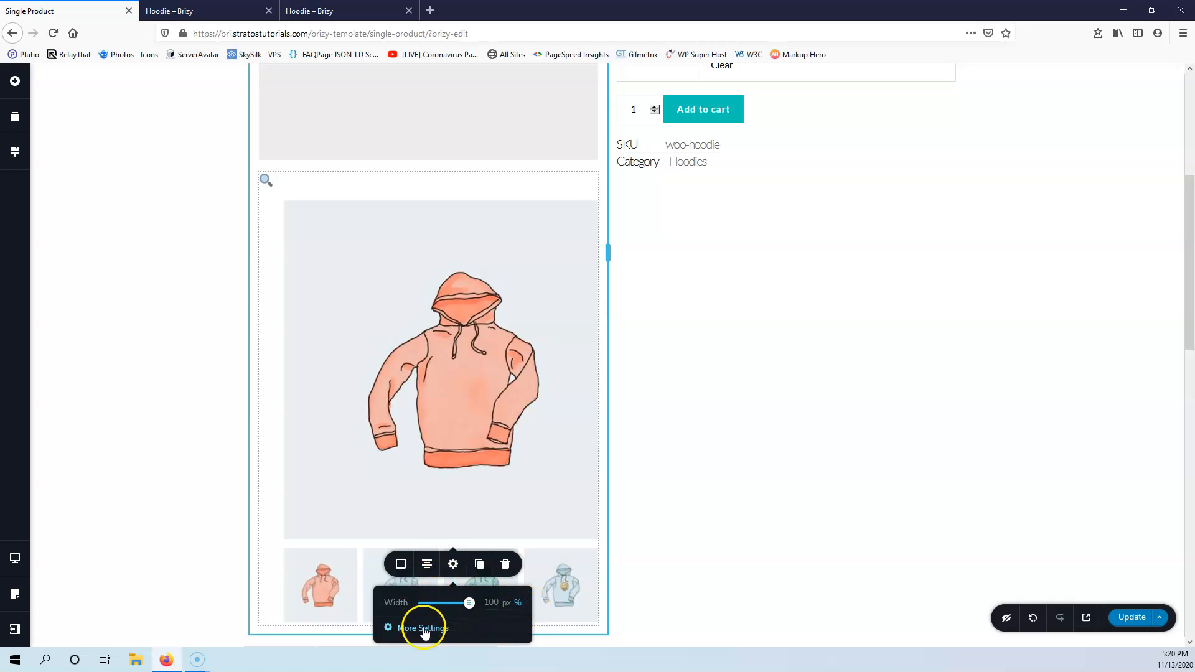
click(405, 565)
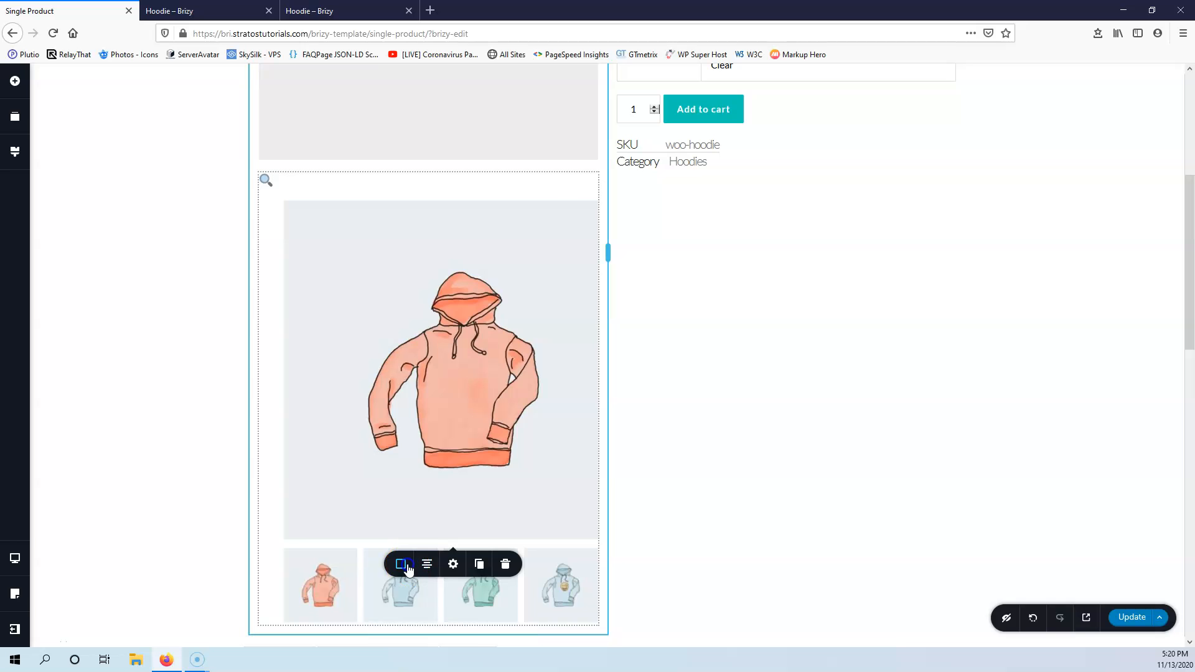
scroll(417, 541, down, 4)
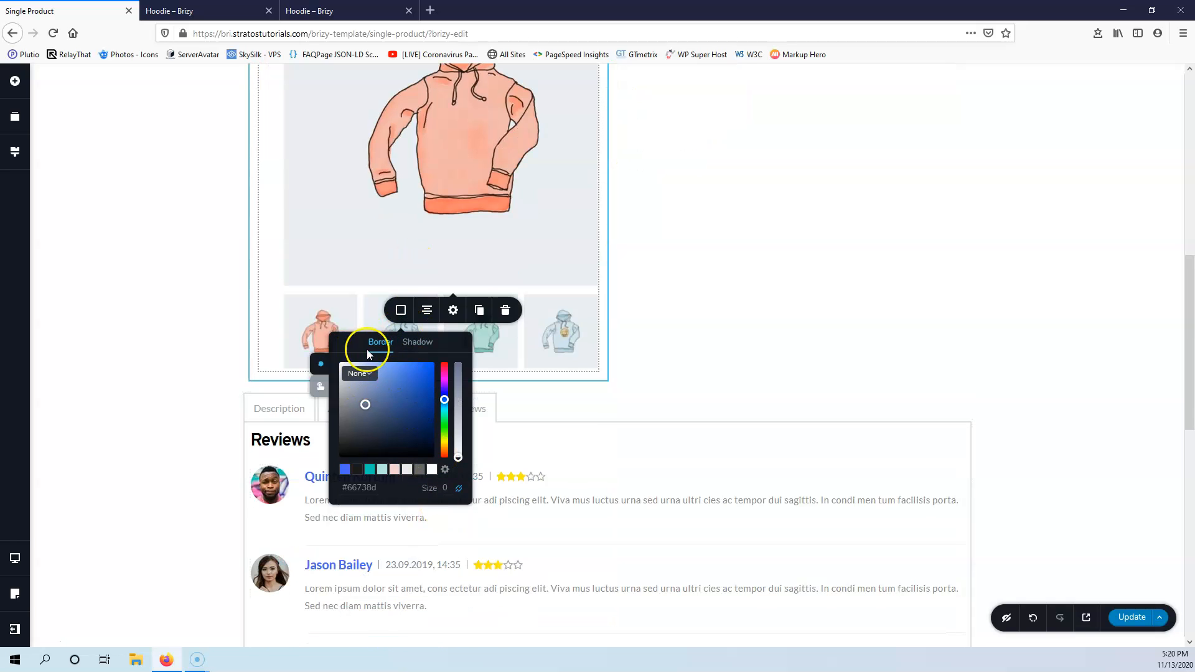
click(428, 312)
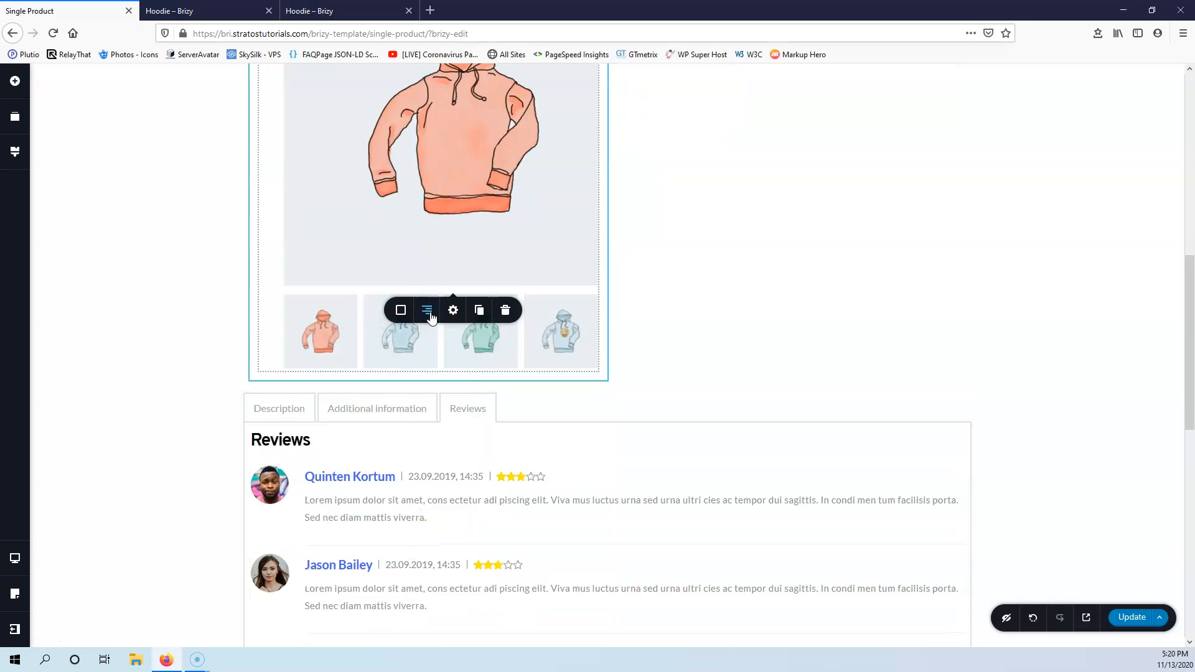
scroll(435, 321, up, 2)
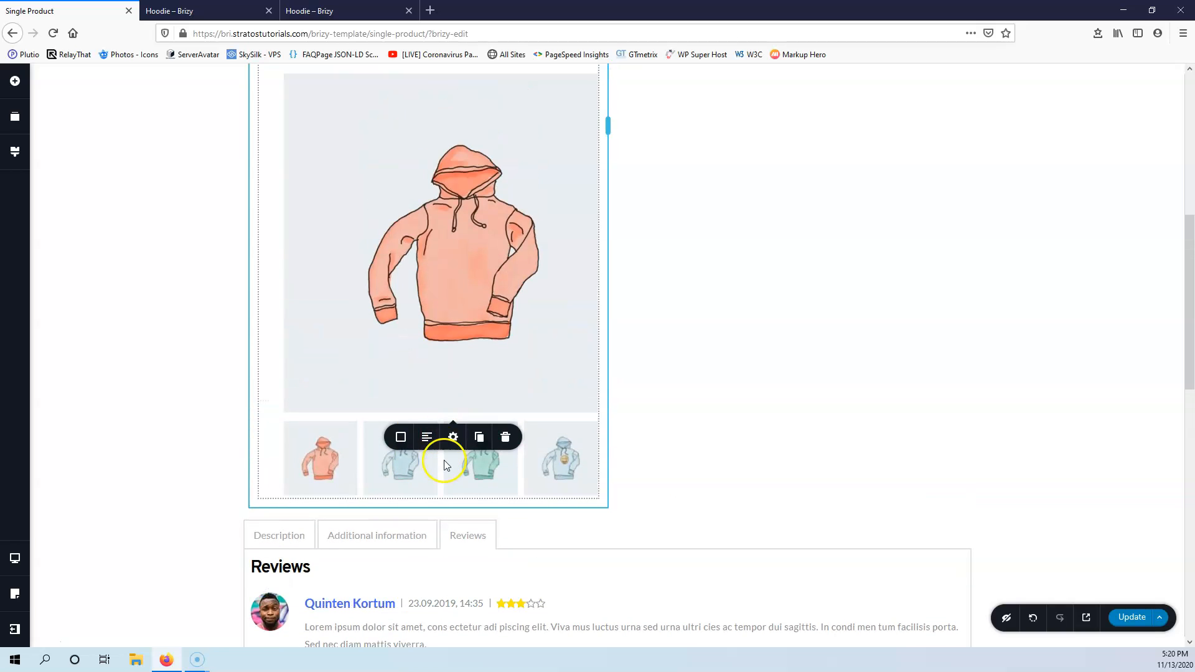
click(455, 441)
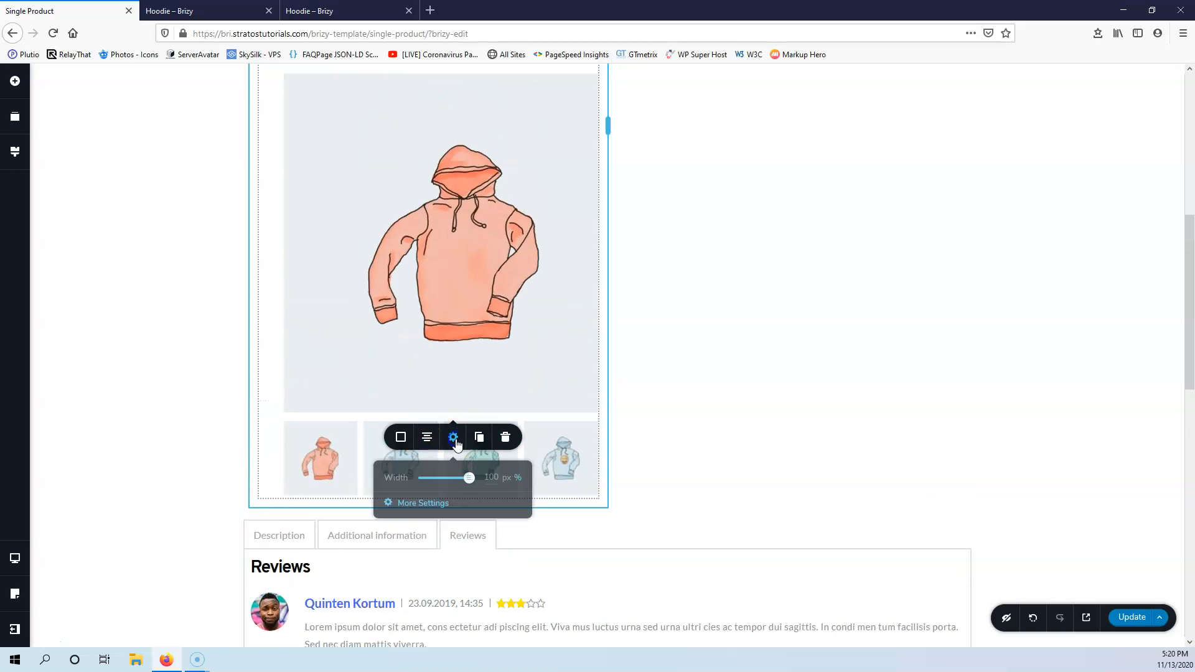
click(434, 503)
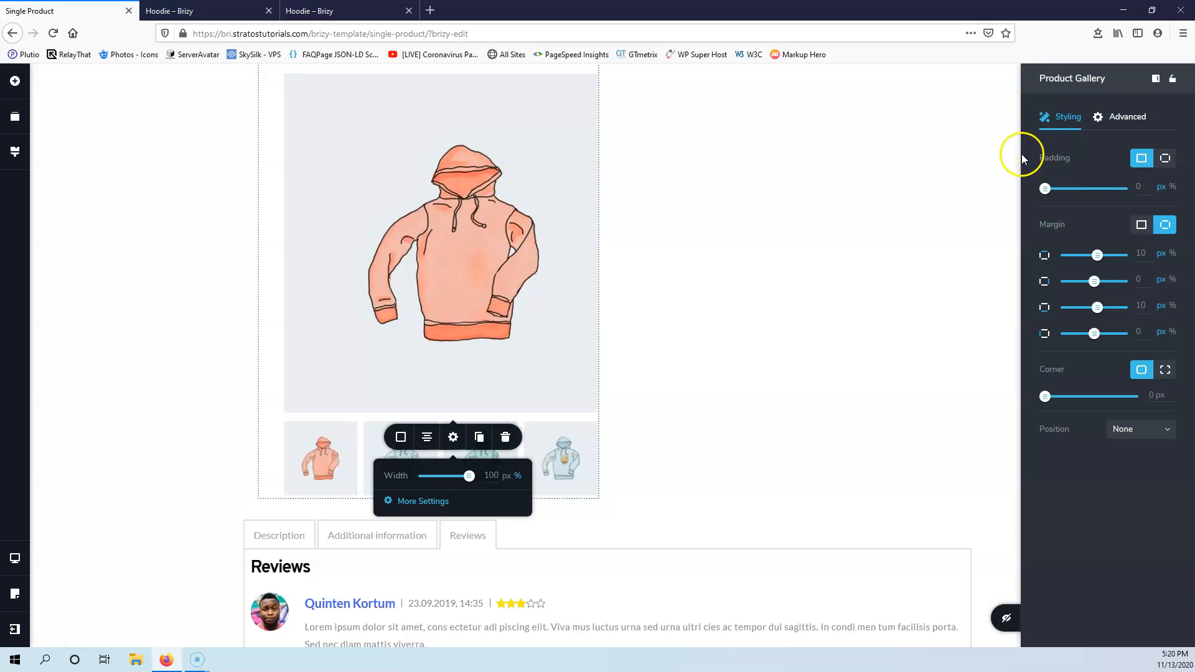
click(889, 387)
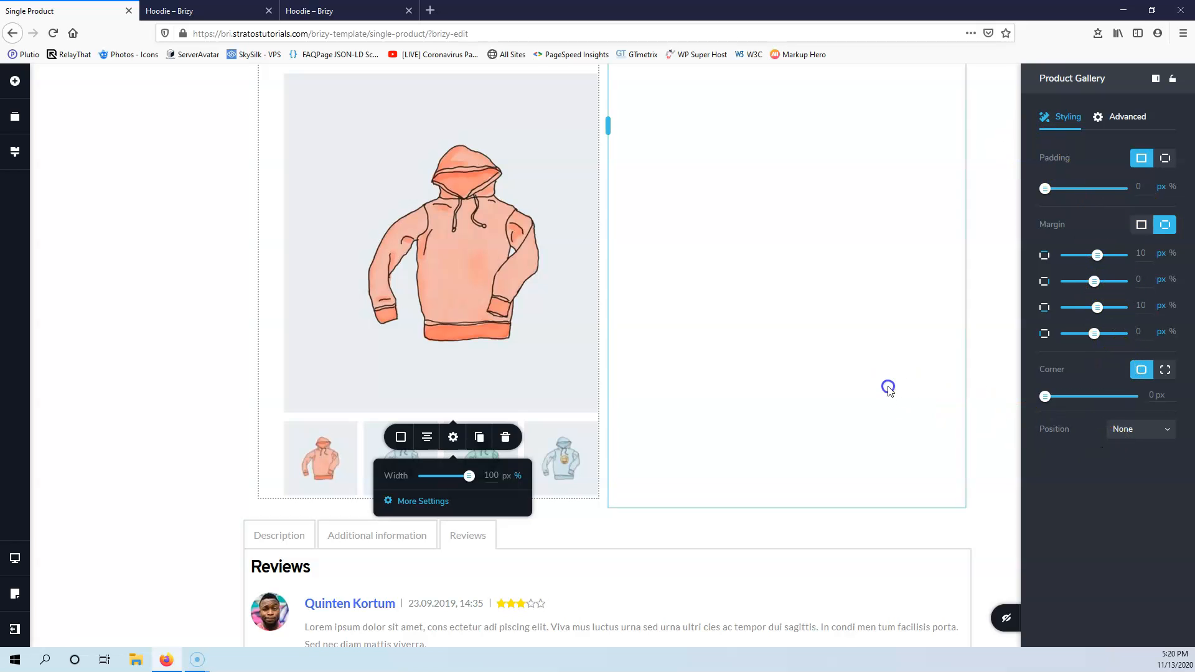
Step: Reload the Hoodie page that uses the template, retrying the load
click(230, 10)
key(ctrl+Tab)
click(53, 33)
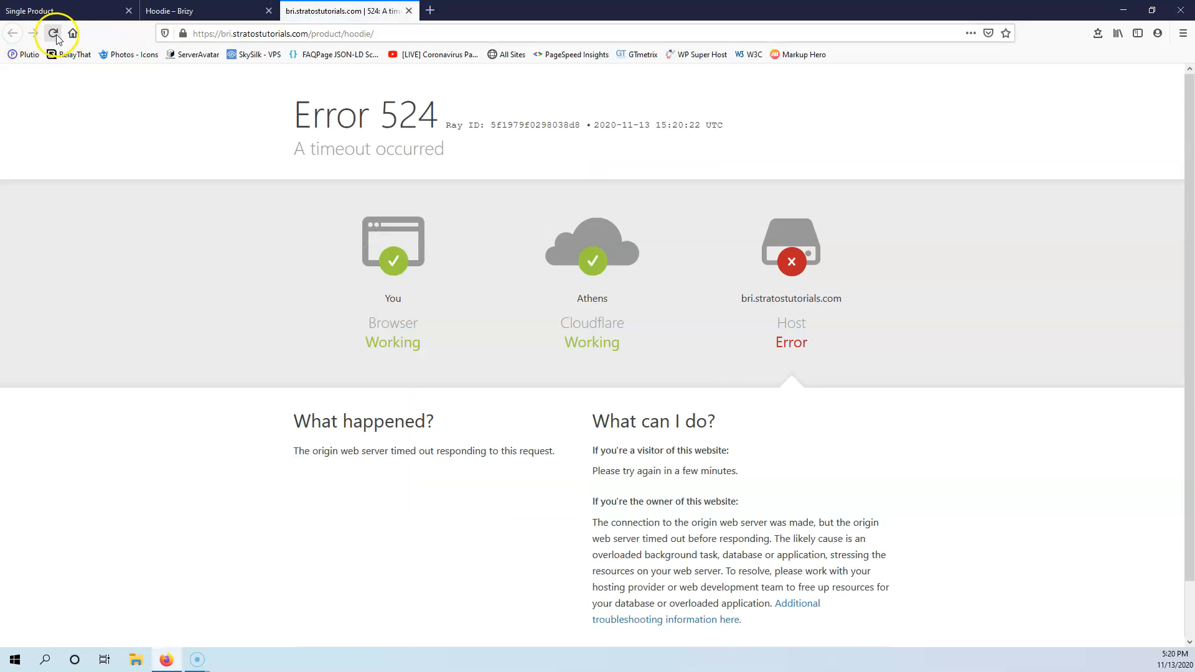
click(54, 36)
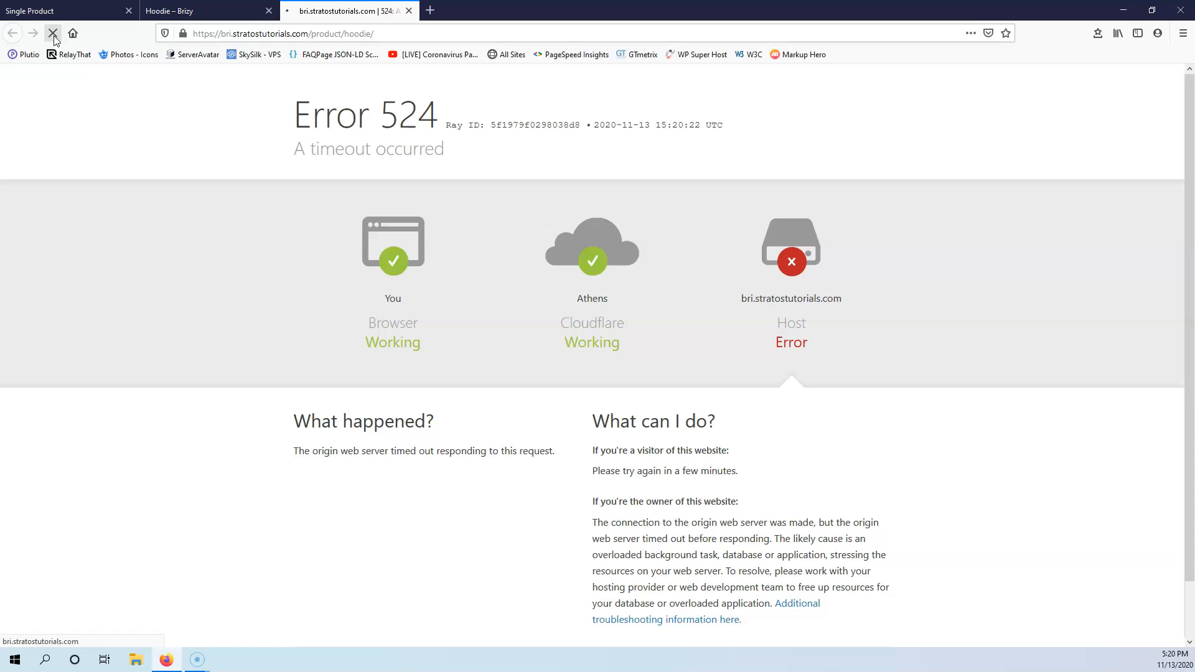
click(68, 19)
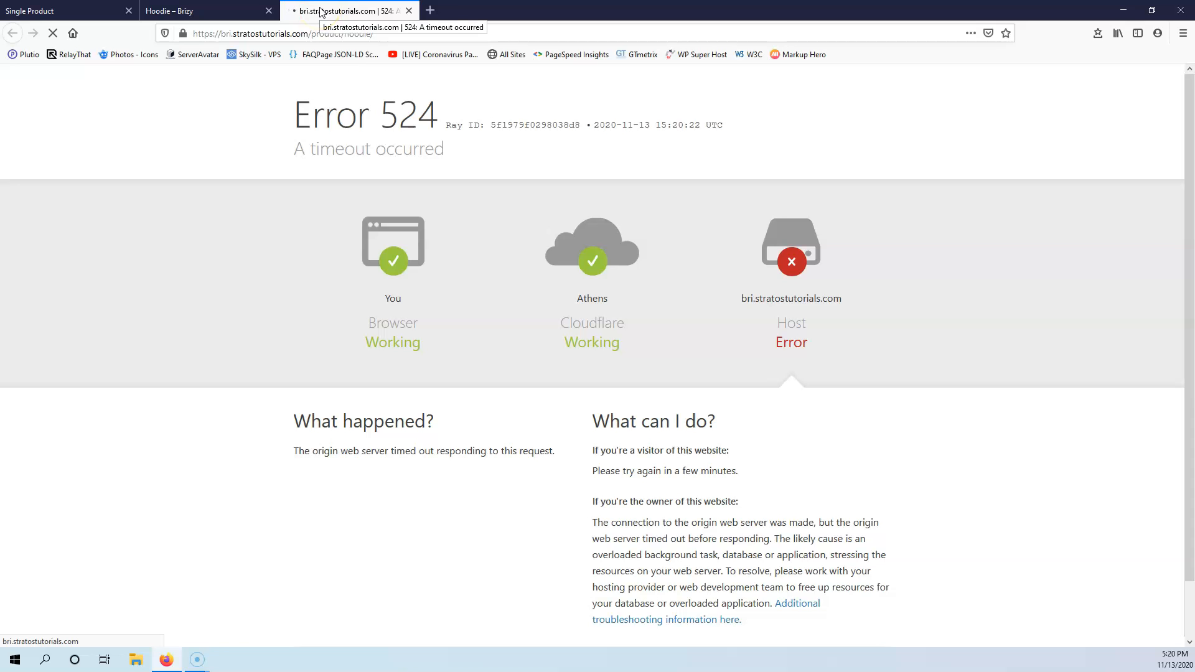
Step: Open the WordPress dashboard from the default Hoodie page and show the list of all products
click(104, 15)
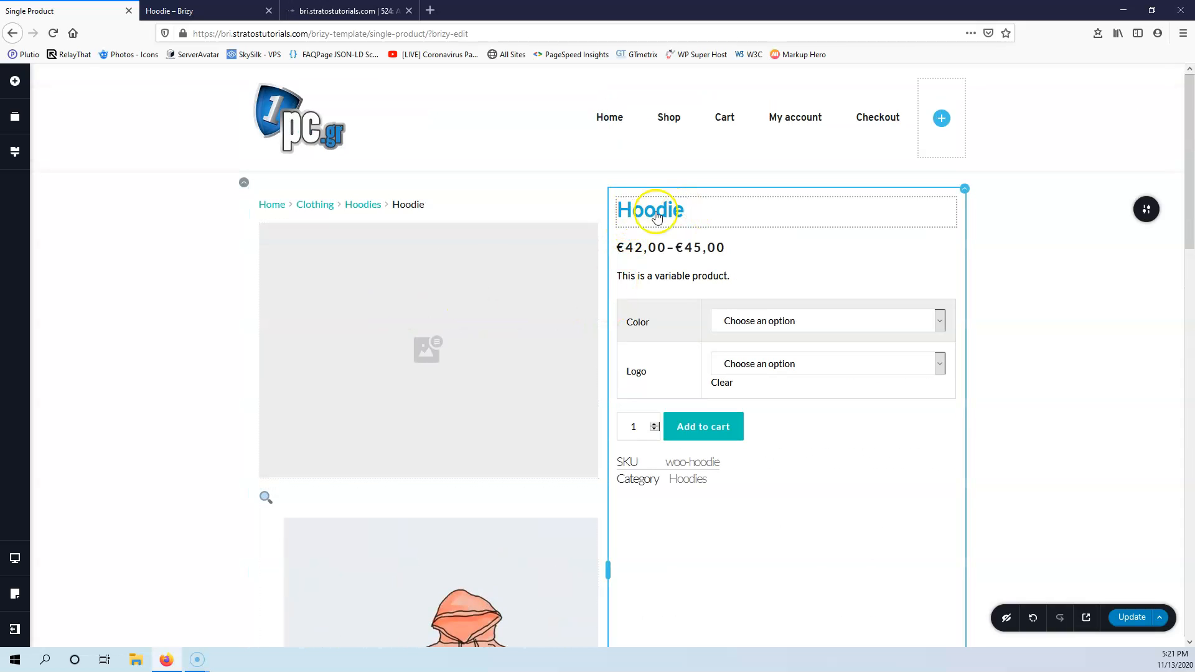
click(223, 11)
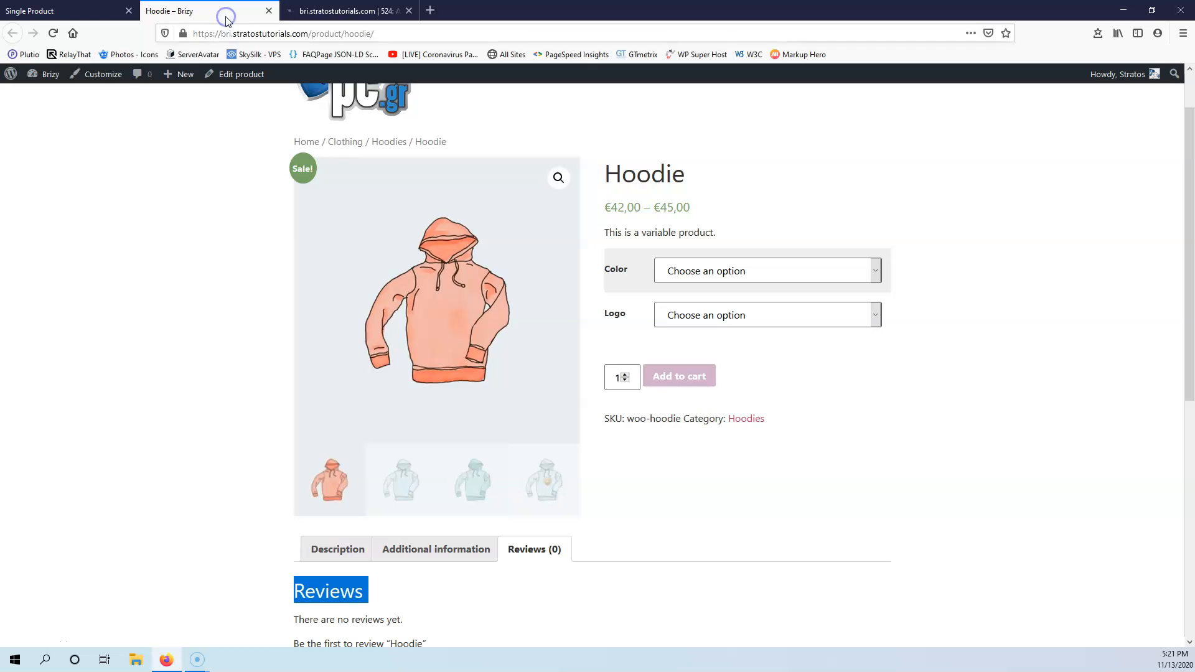
click(48, 98)
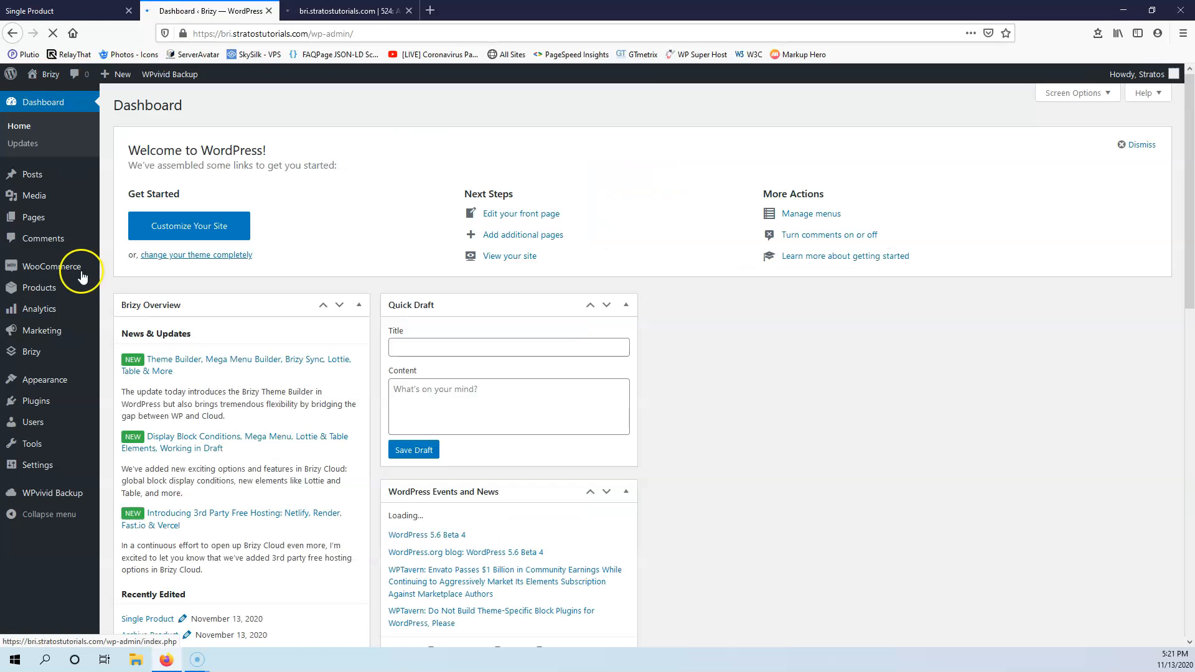
mouse_move(44, 285)
click(131, 291)
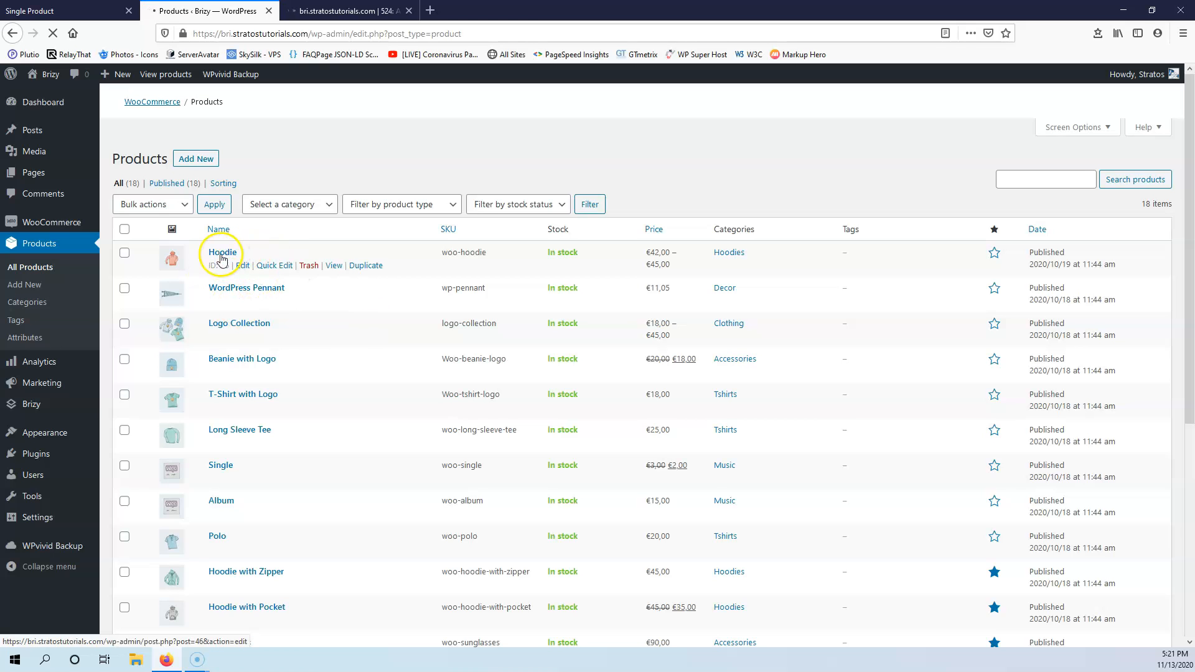
Step: Return to the template editor and examine the featured image's size and styling settings
click(91, 10)
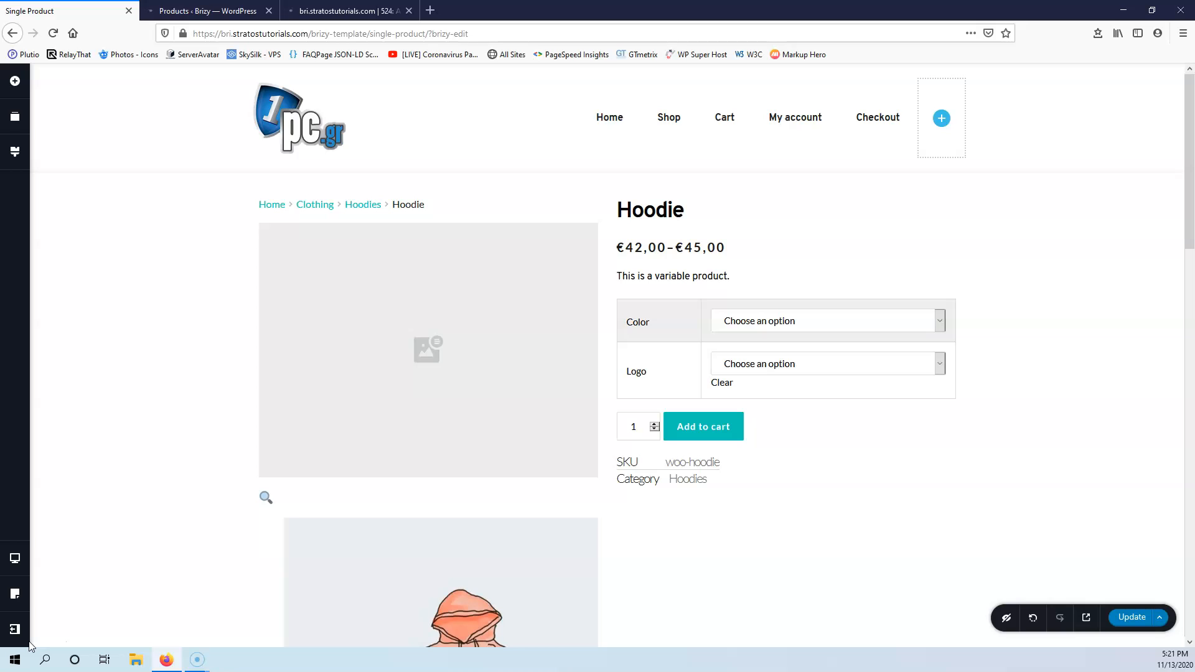
click(405, 319)
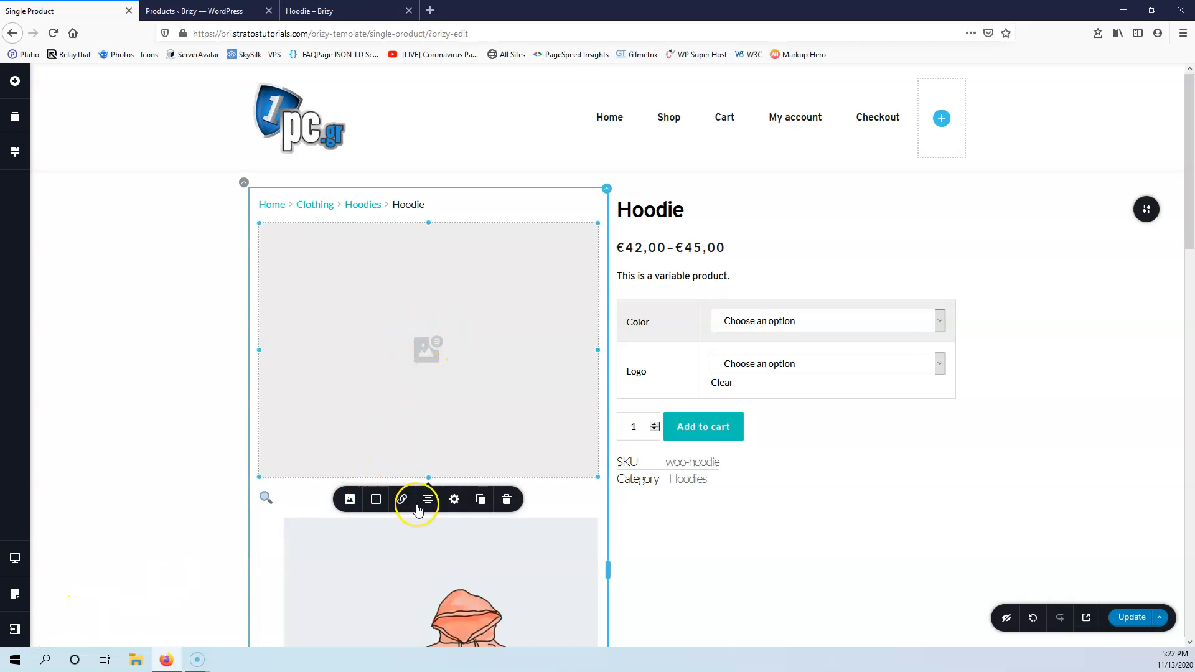
click(455, 504)
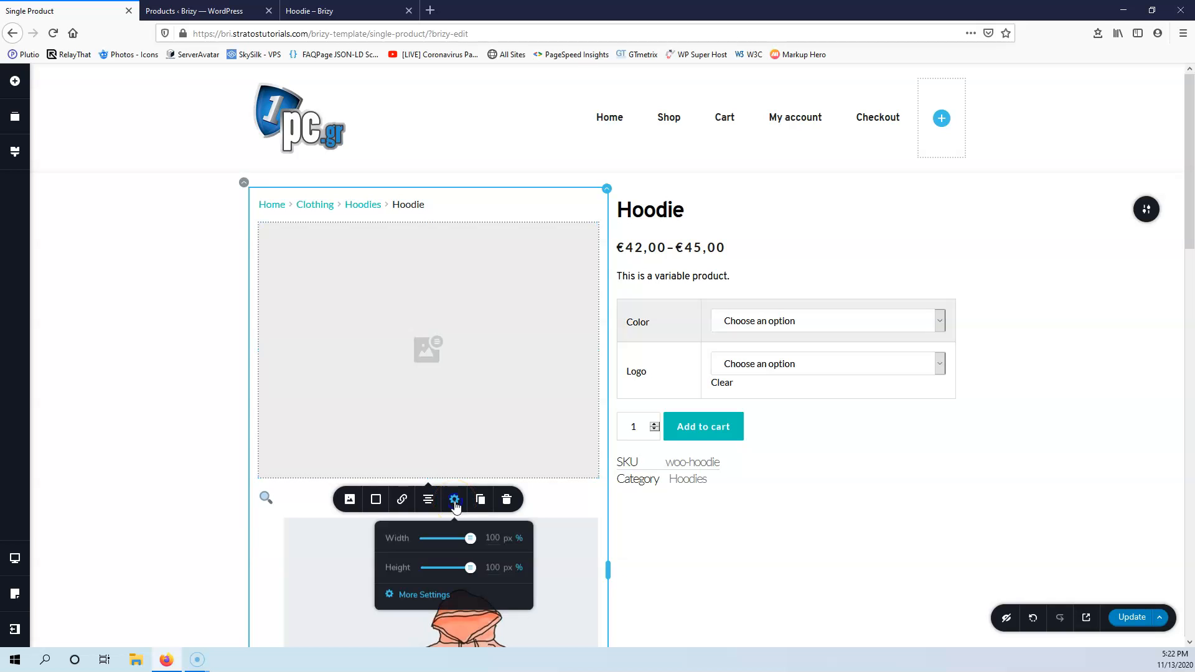
click(418, 594)
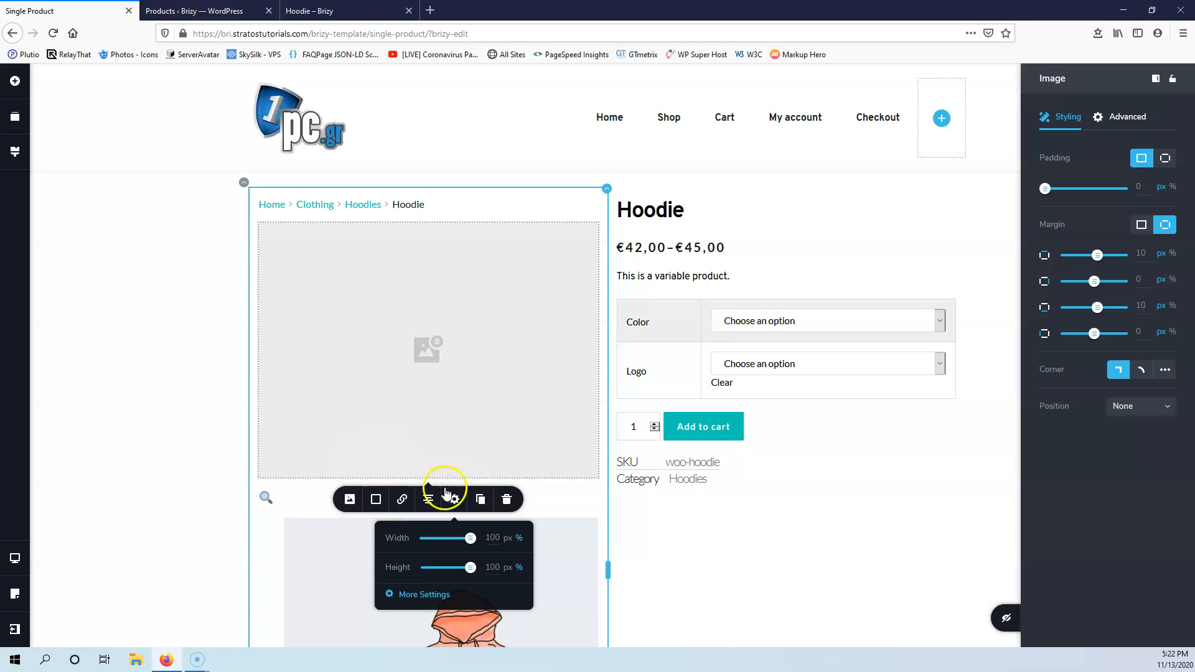
click(477, 365)
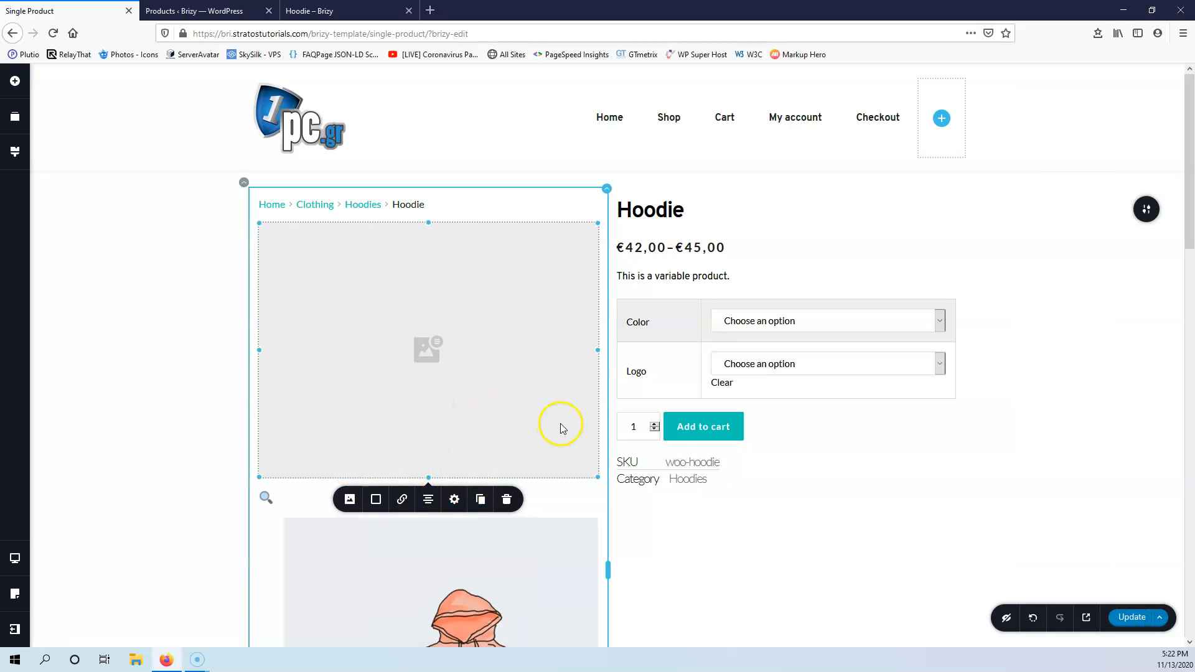
Step: Examine the styling settings of the Product Meta element with the SKU and category, then reselect the featured image
click(677, 465)
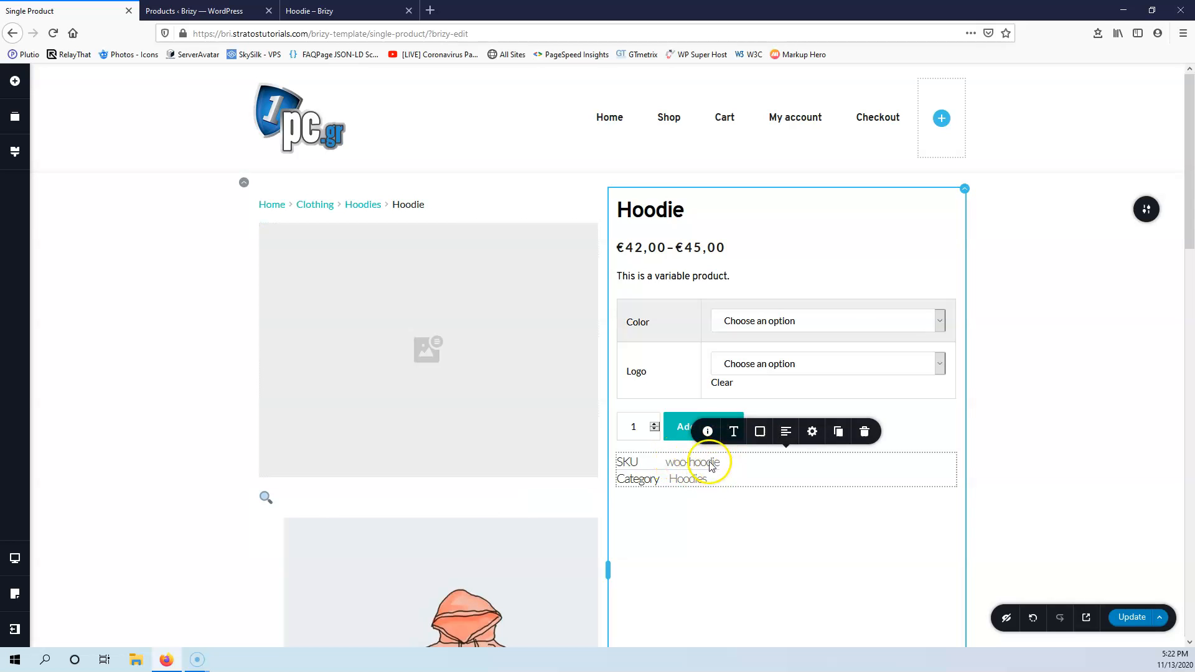
click(813, 432)
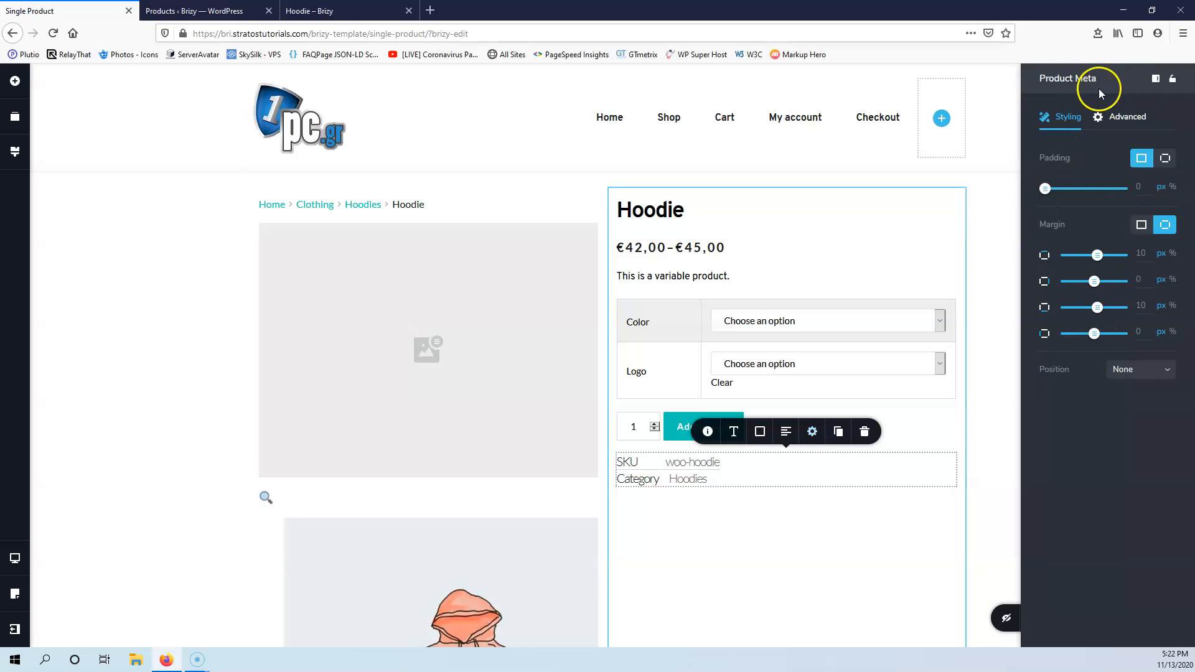
click(800, 496)
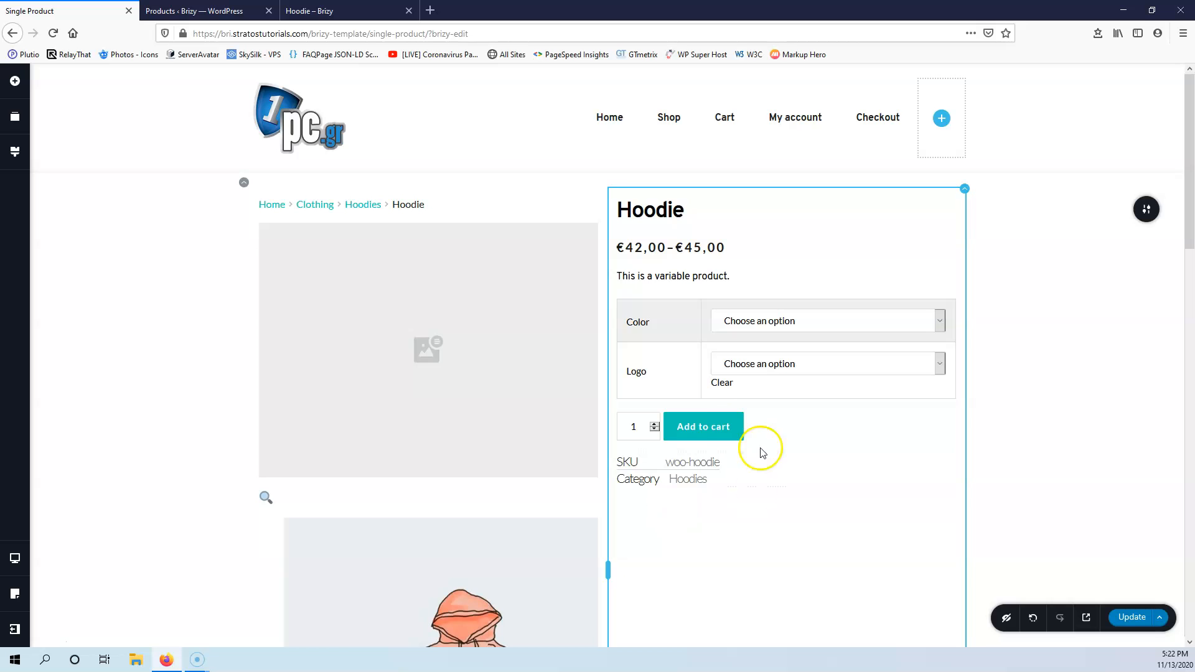
click(560, 427)
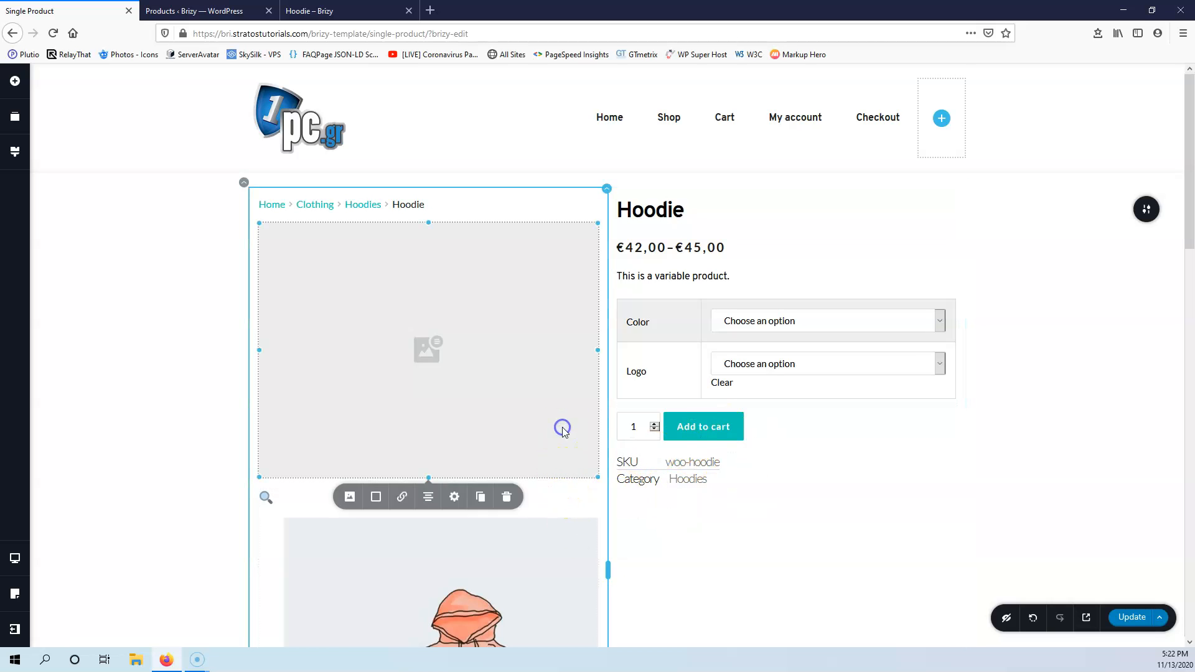
scroll(700, 408, down, 2)
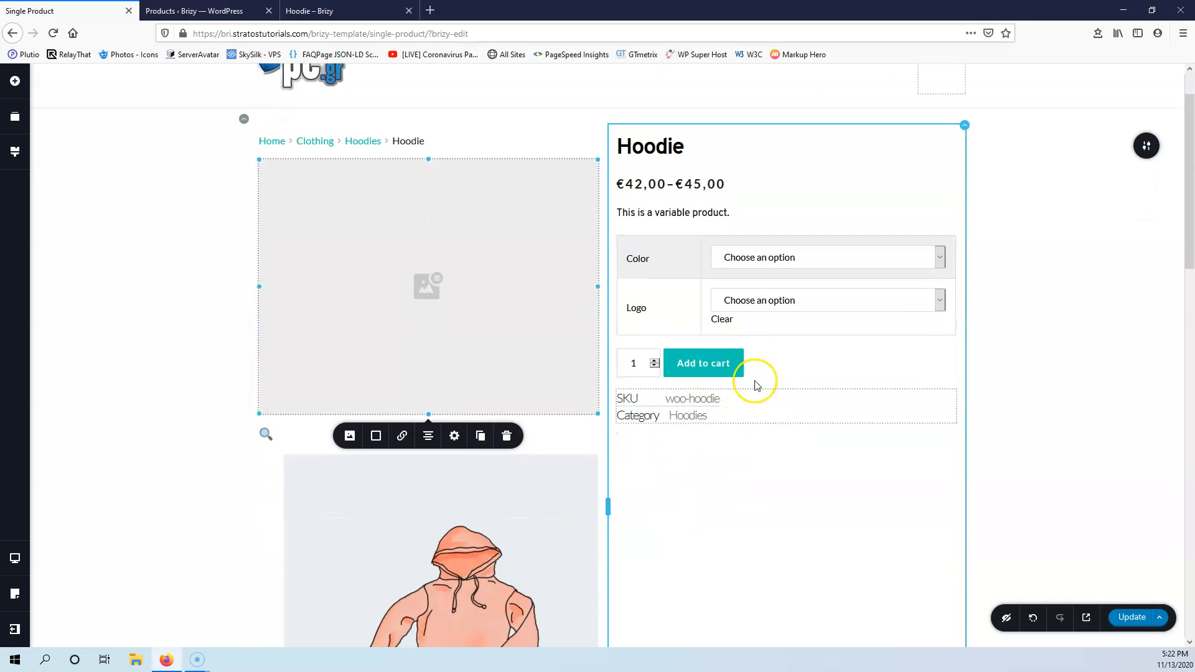
Step: Add a Spacer element between the product's short description and the Color and Logo options
click(15, 80)
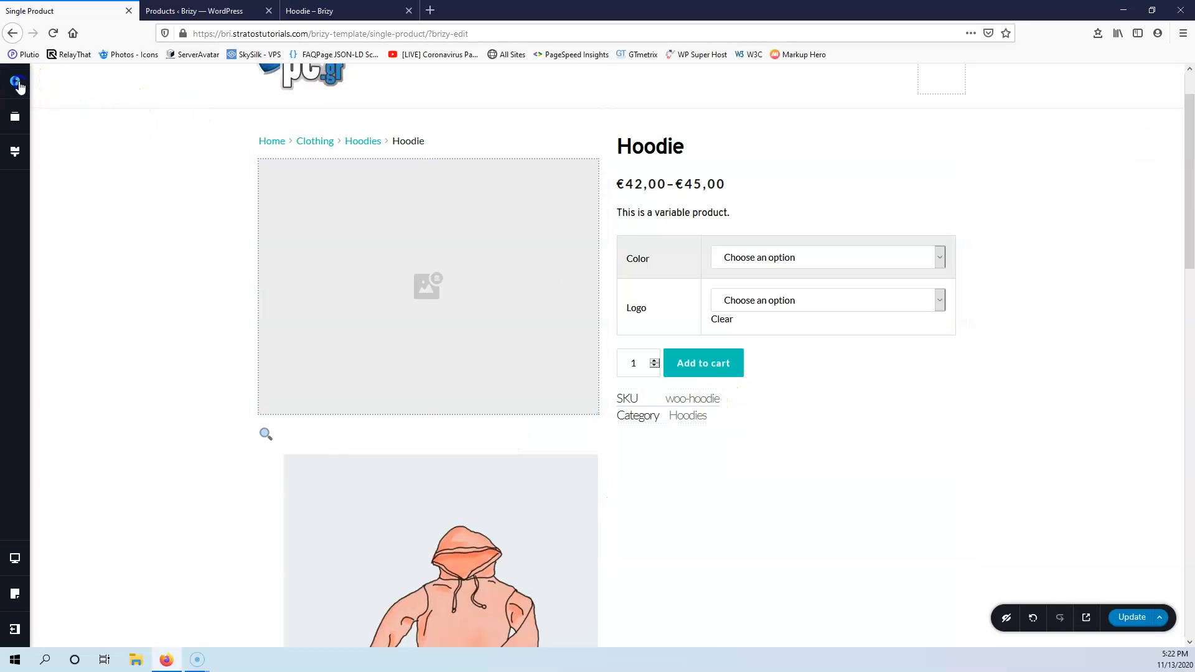
scroll(96, 429, down, 3)
drag(74, 404, 715, 247)
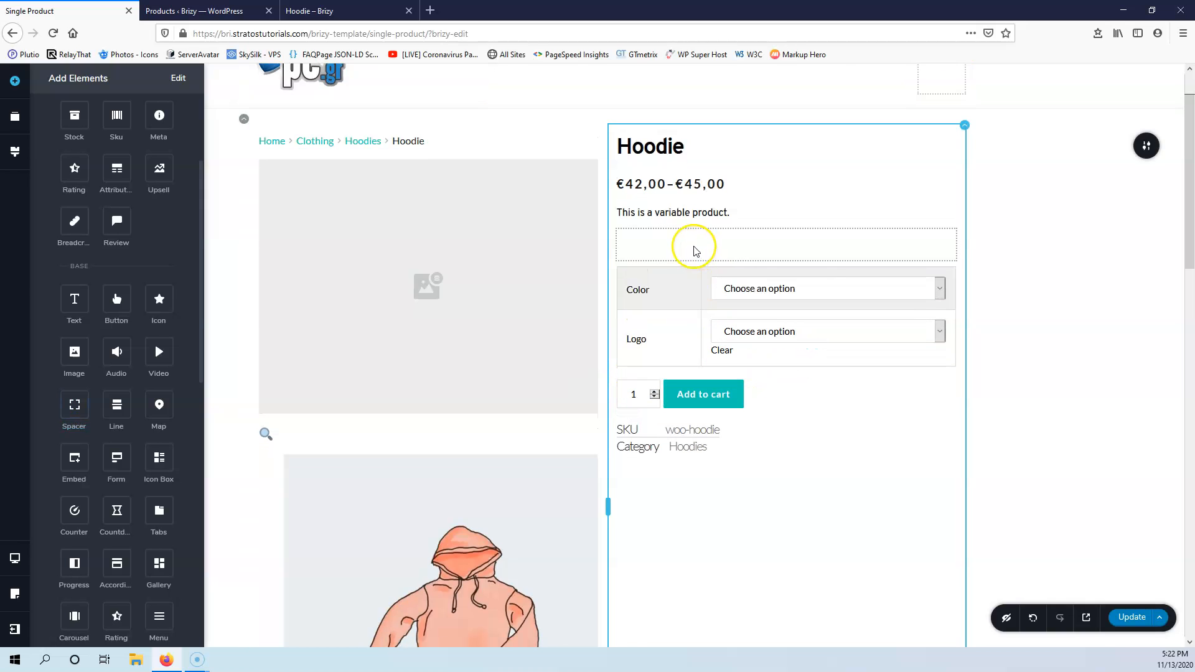
click(1152, 361)
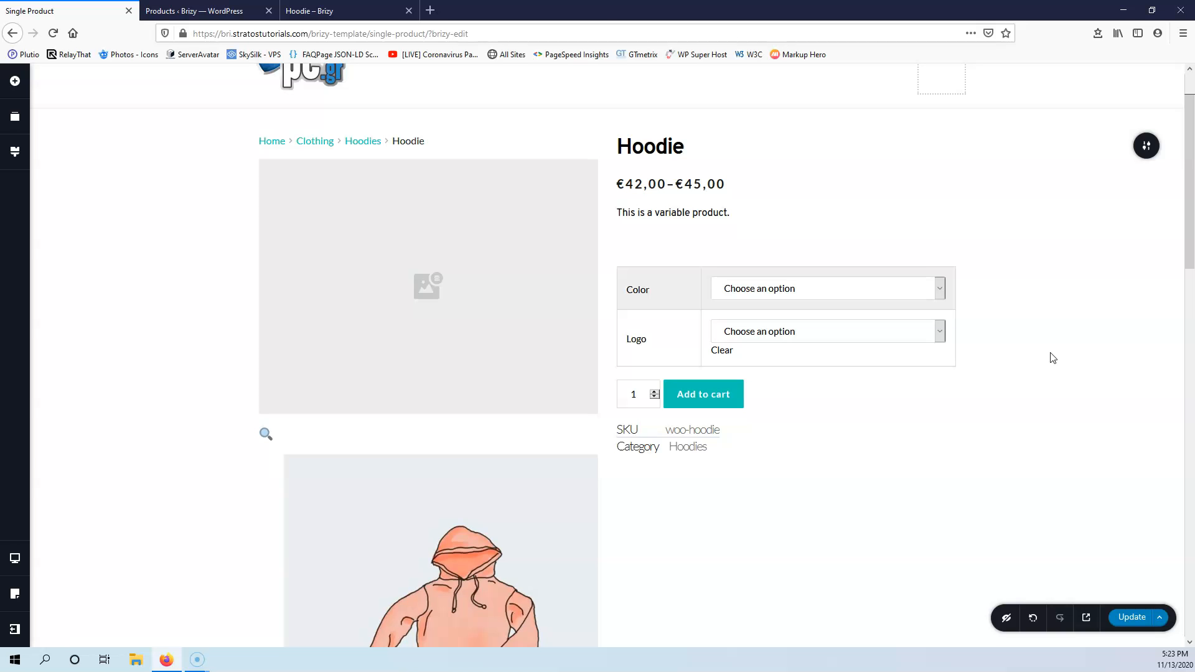
click(14, 81)
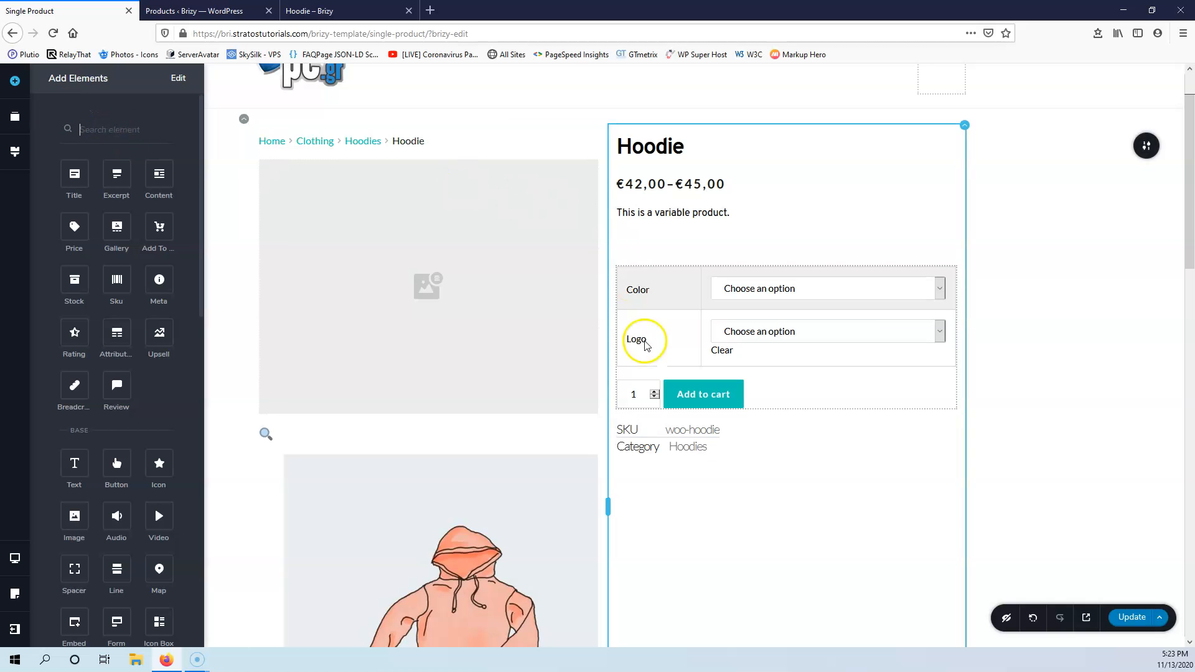
scroll(641, 341, down, 8)
scroll(646, 345, down, 8)
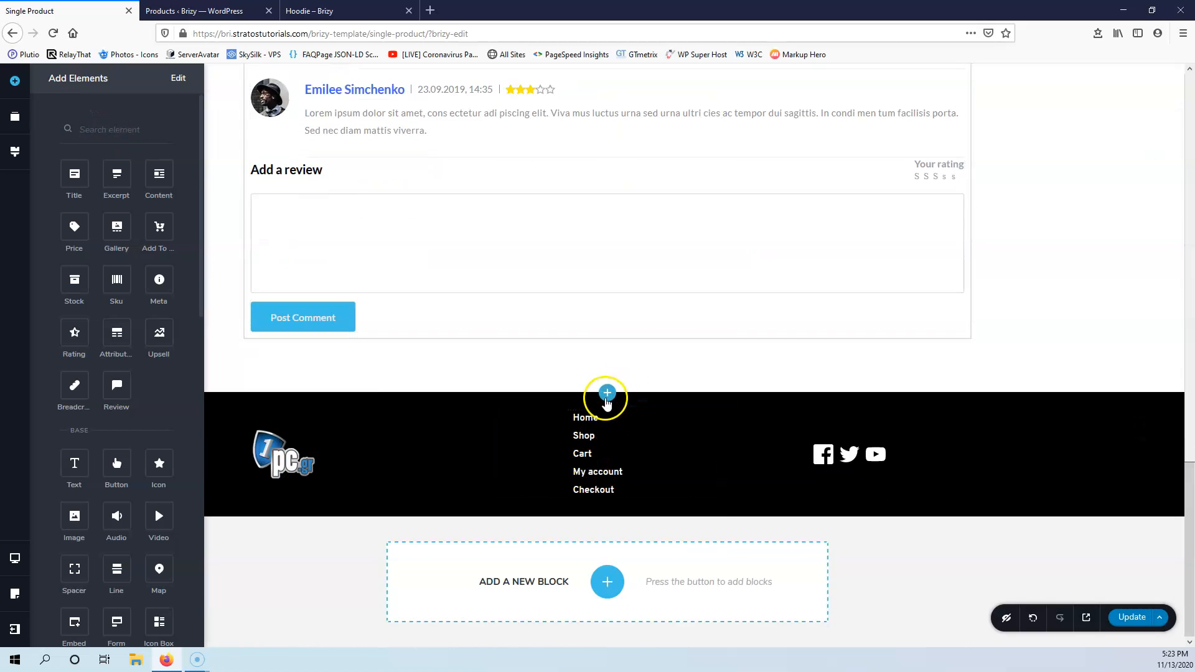
click(607, 390)
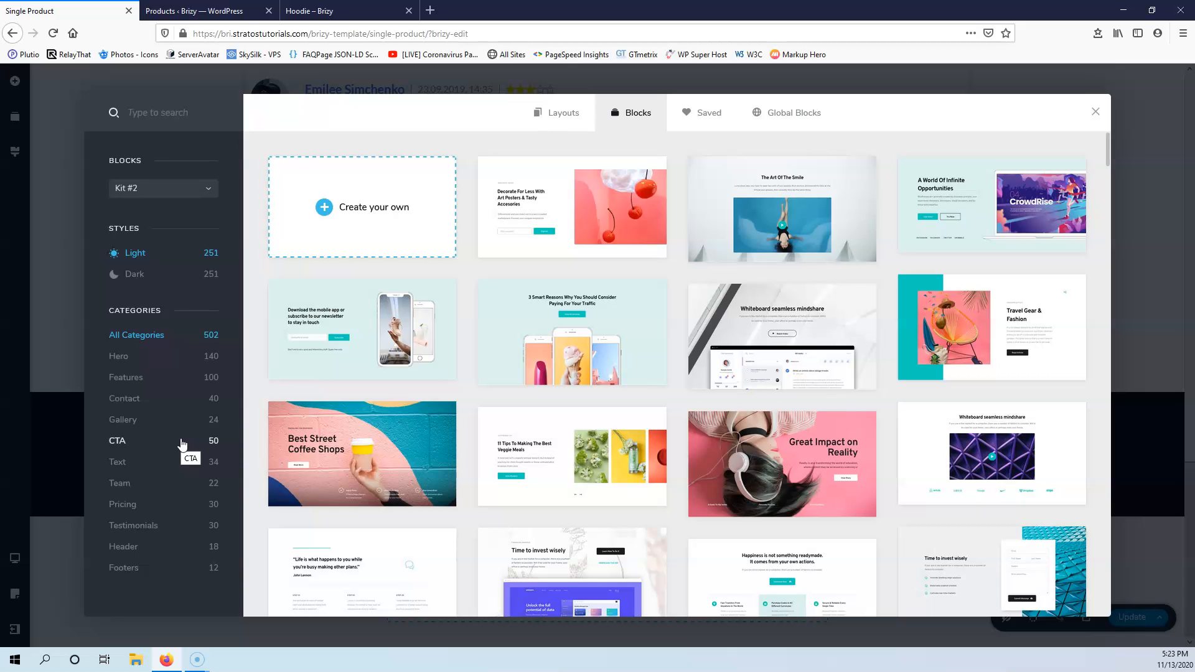
Step: Switch from the template editor to the published Hoodie product page
click(241, 13)
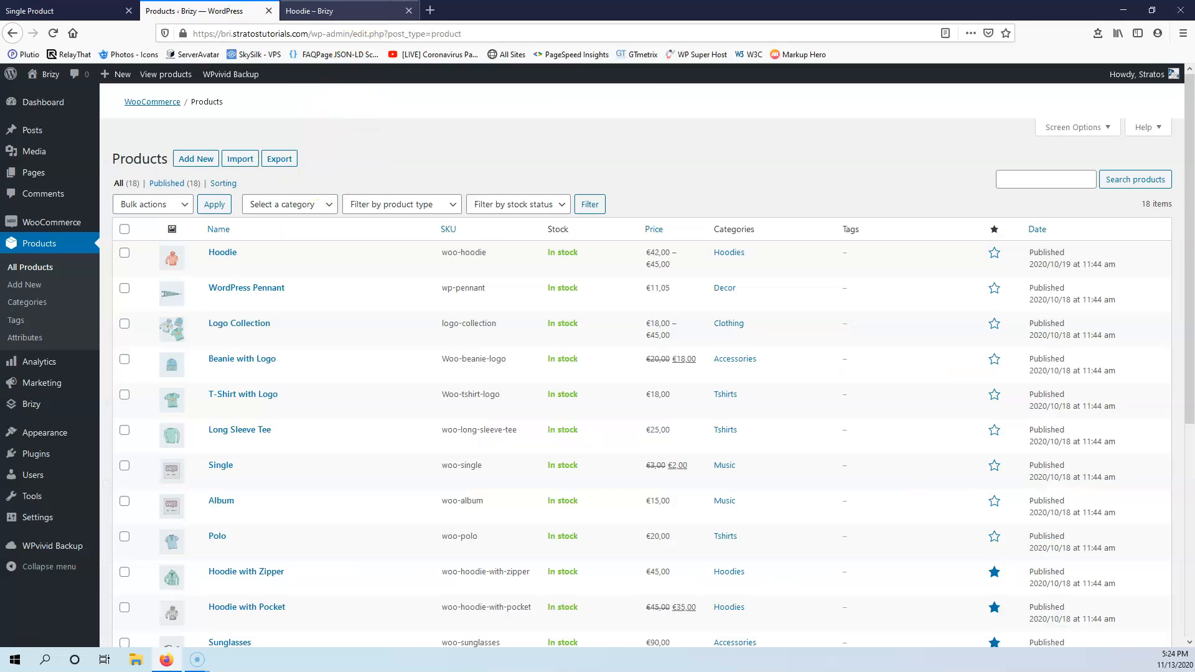
click(290, 13)
scroll(488, 221, up, 2)
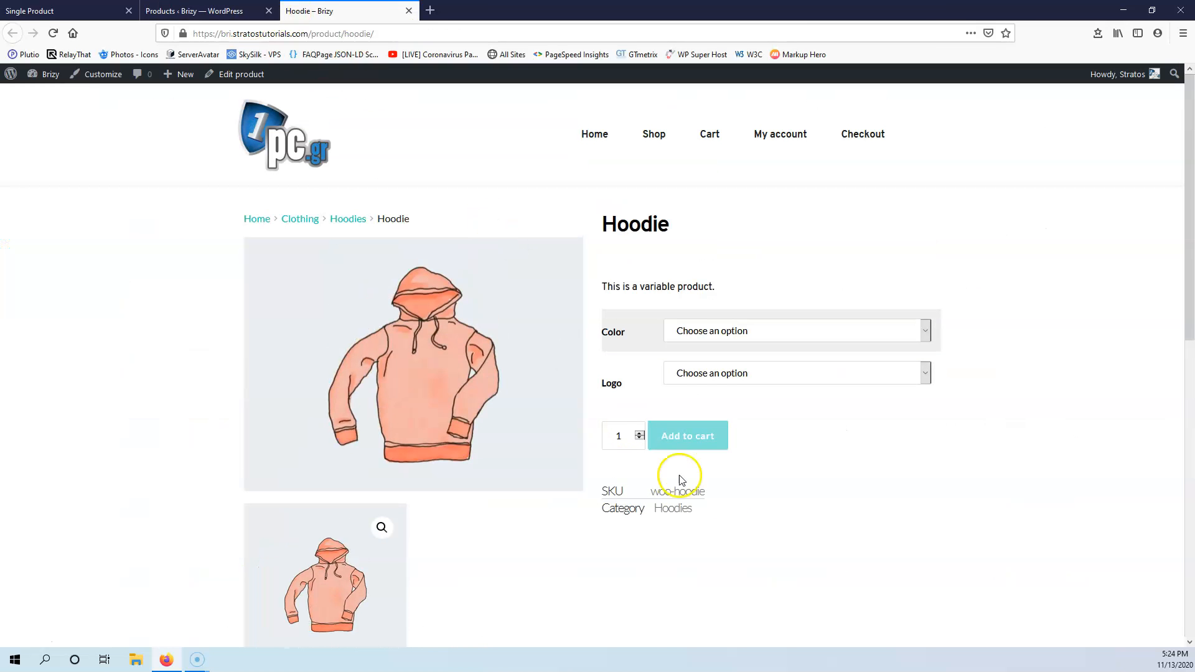
Step: Try to add the hoodie to the cart without choosing a color or logo option
click(696, 434)
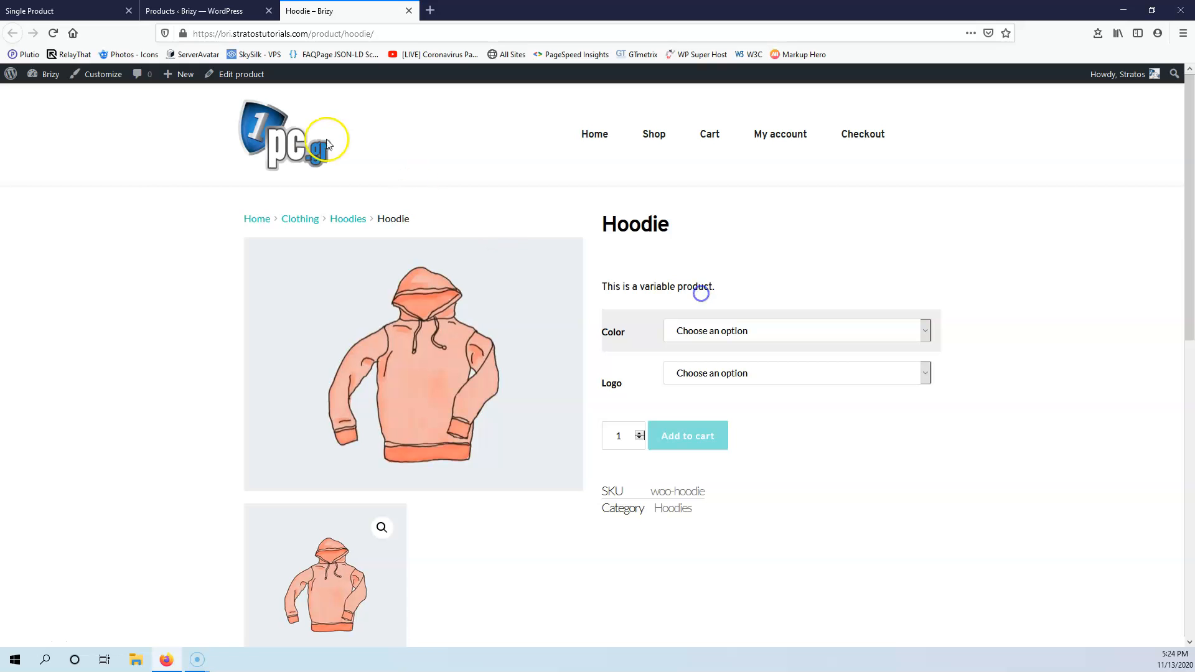
click(698, 300)
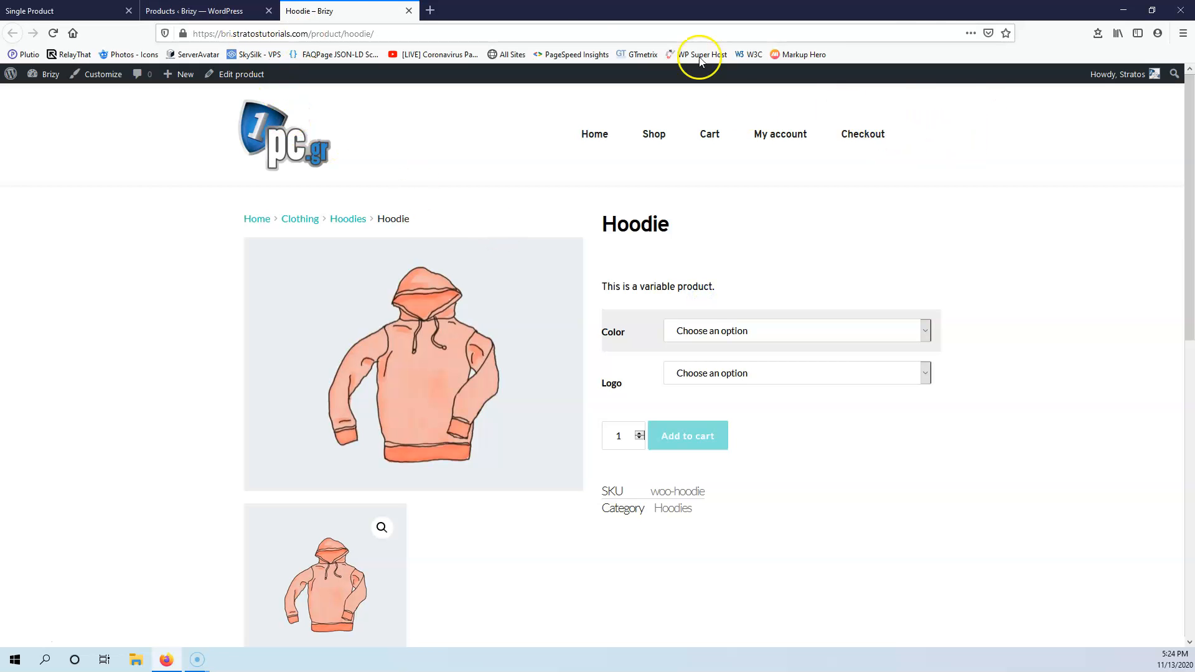
click(198, 9)
click(313, 10)
click(671, 454)
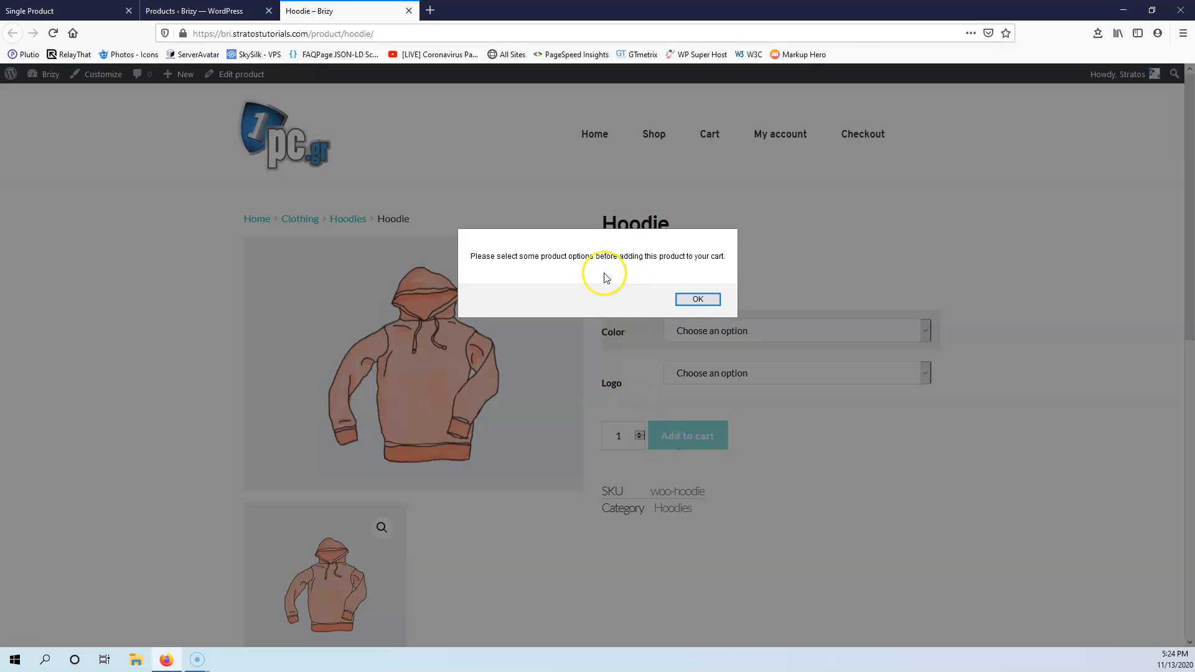
click(696, 299)
Step: Choose Color Blue and Logo Yes for the hoodie and add it to the cart
click(734, 336)
click(720, 368)
click(713, 373)
click(701, 410)
click(677, 568)
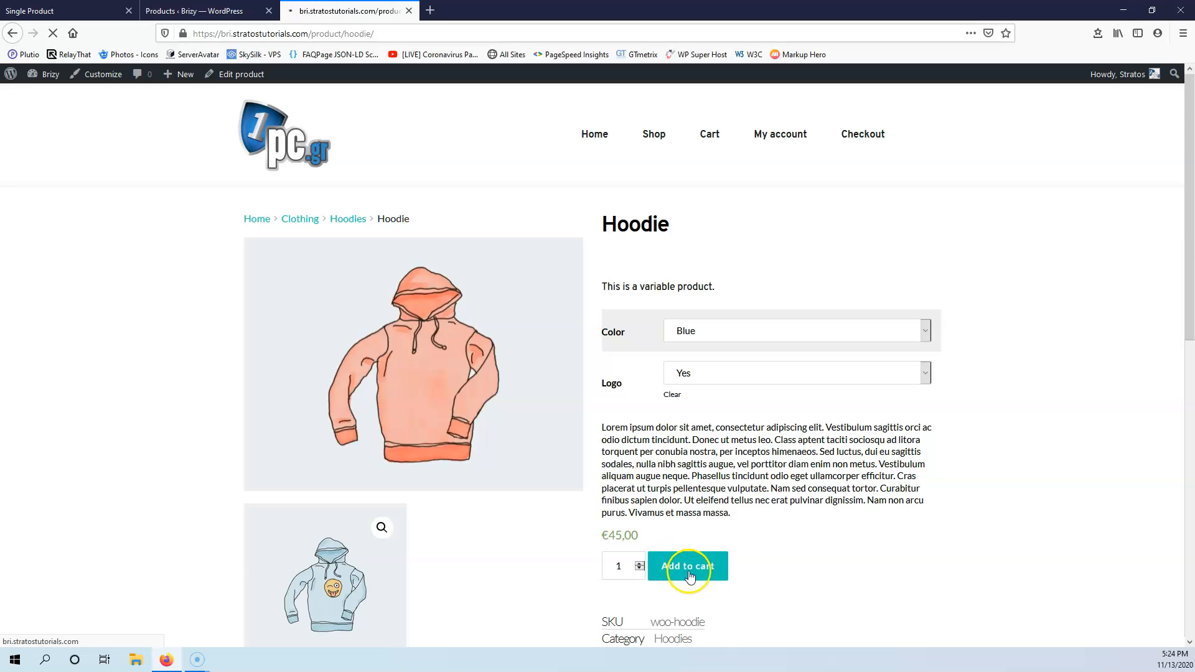
Step: Return to the template editor, close the block library, and add a WooCommerce Cart element to the empty header column beside Checkout
click(89, 12)
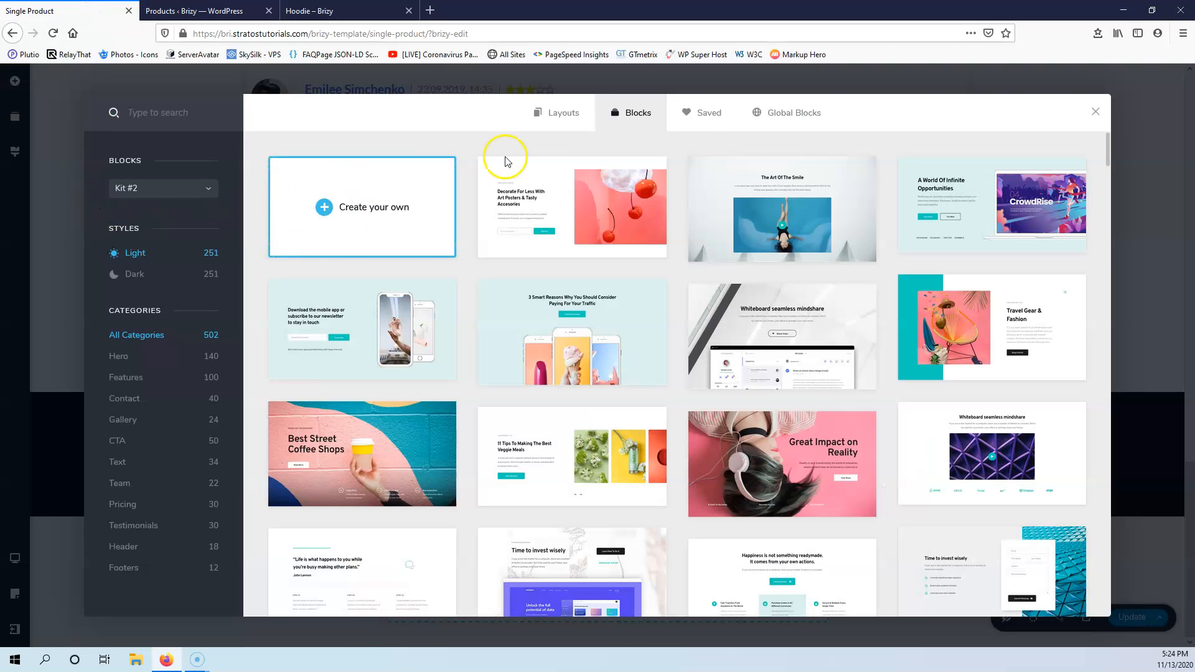
click(1099, 114)
scroll(535, 241, up, 15)
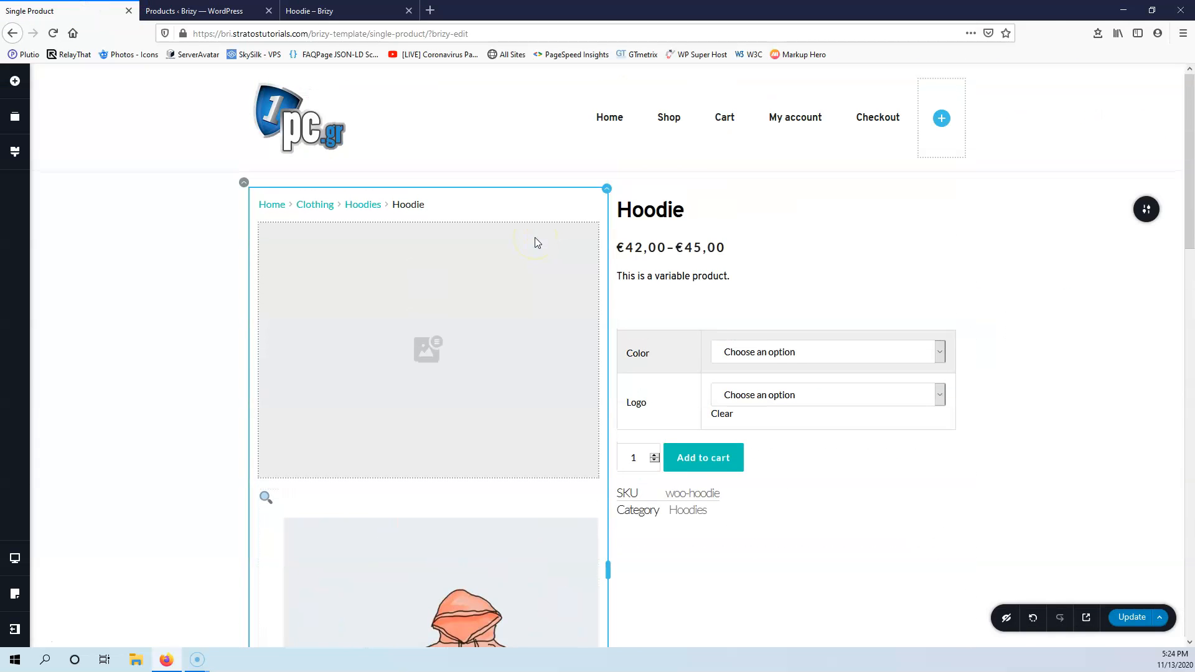
click(942, 119)
scroll(118, 446, down, 10)
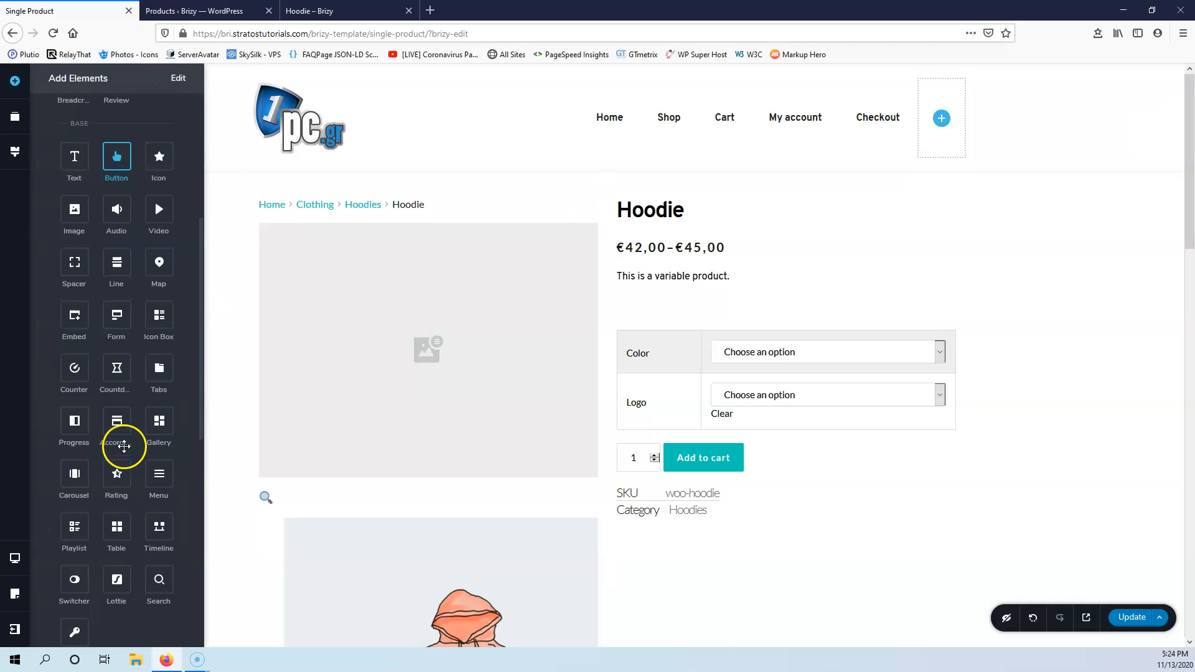
drag(116, 543, 939, 120)
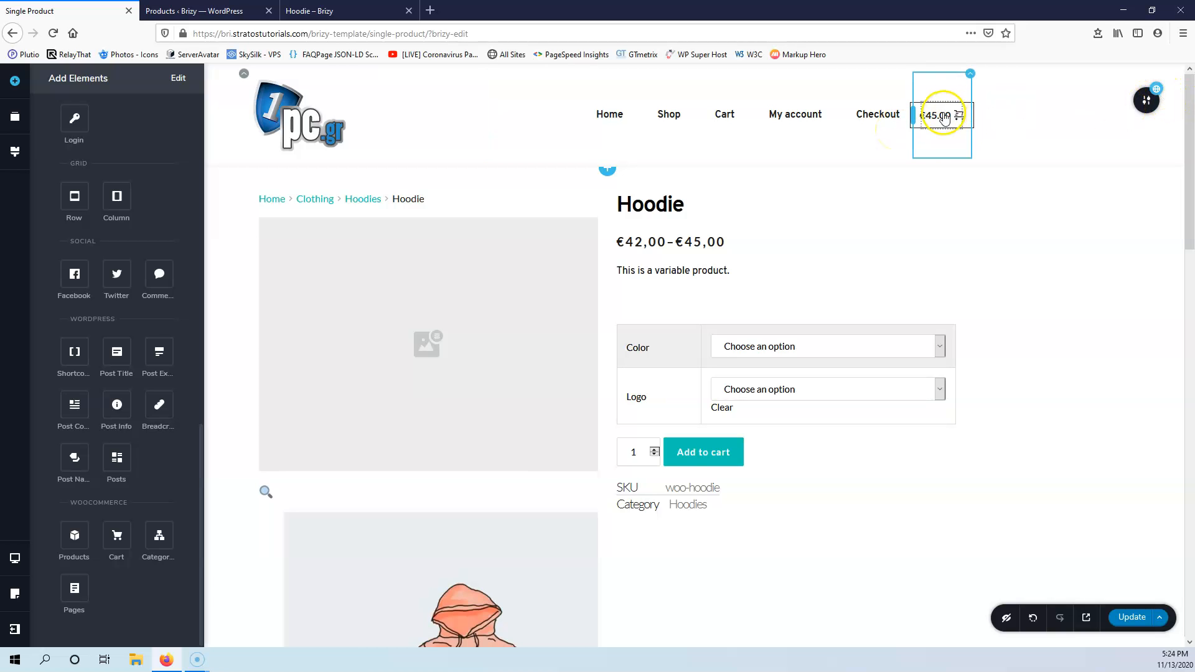
Step: Turn off the header cart's Subtotal and turn on Cart Items with the bubble style
click(938, 127)
click(852, 149)
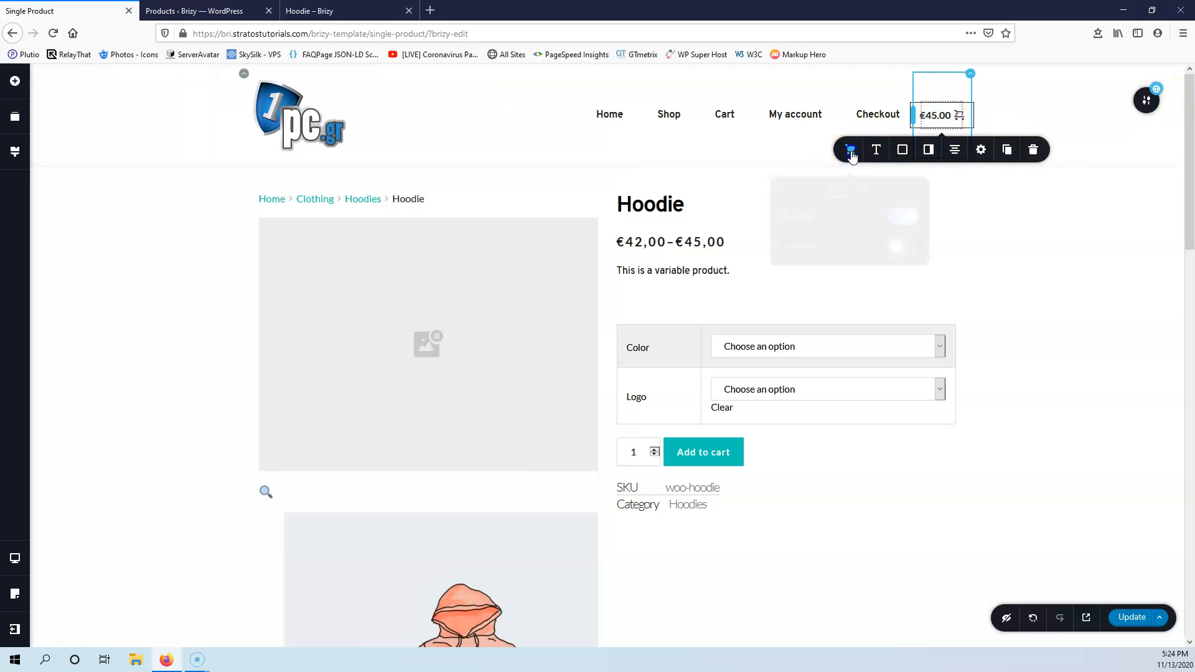
click(891, 212)
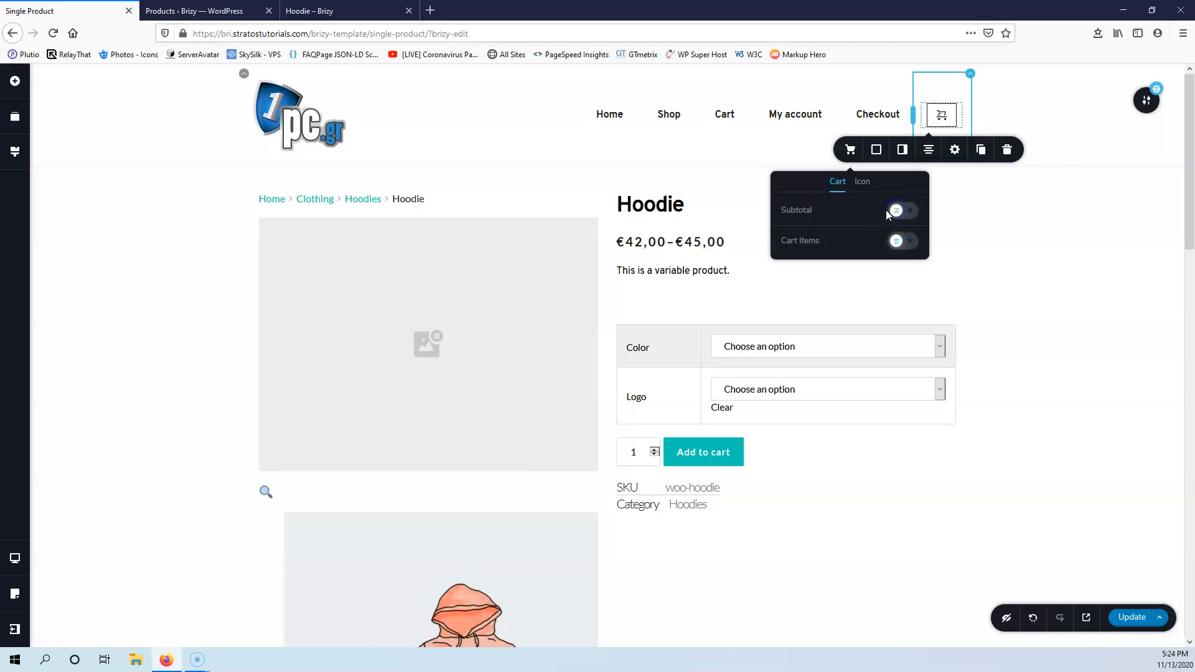
click(904, 246)
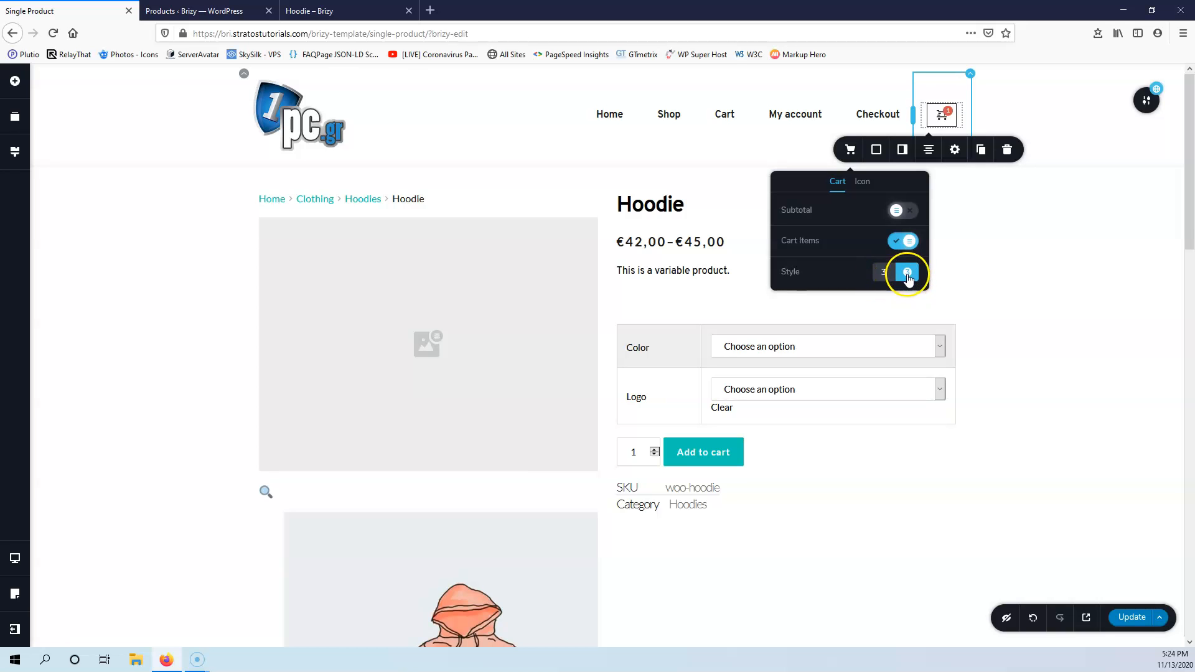
Step: Examine the header cart's normal and hover background colors, then open its cart sidebar
click(876, 150)
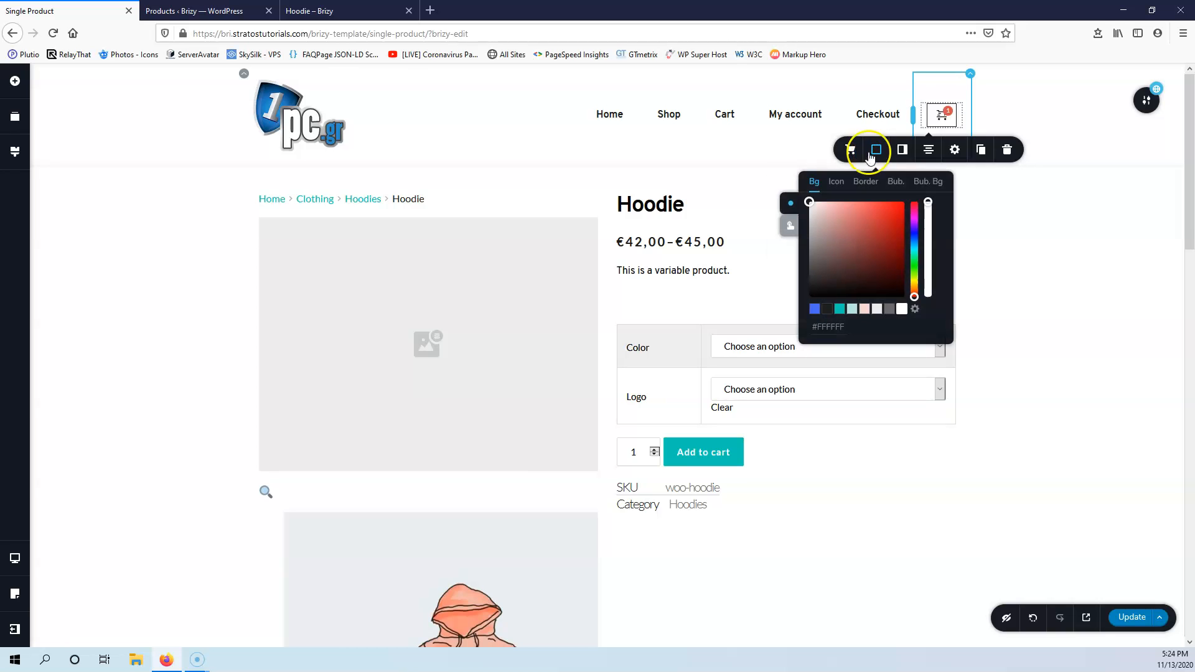
click(790, 225)
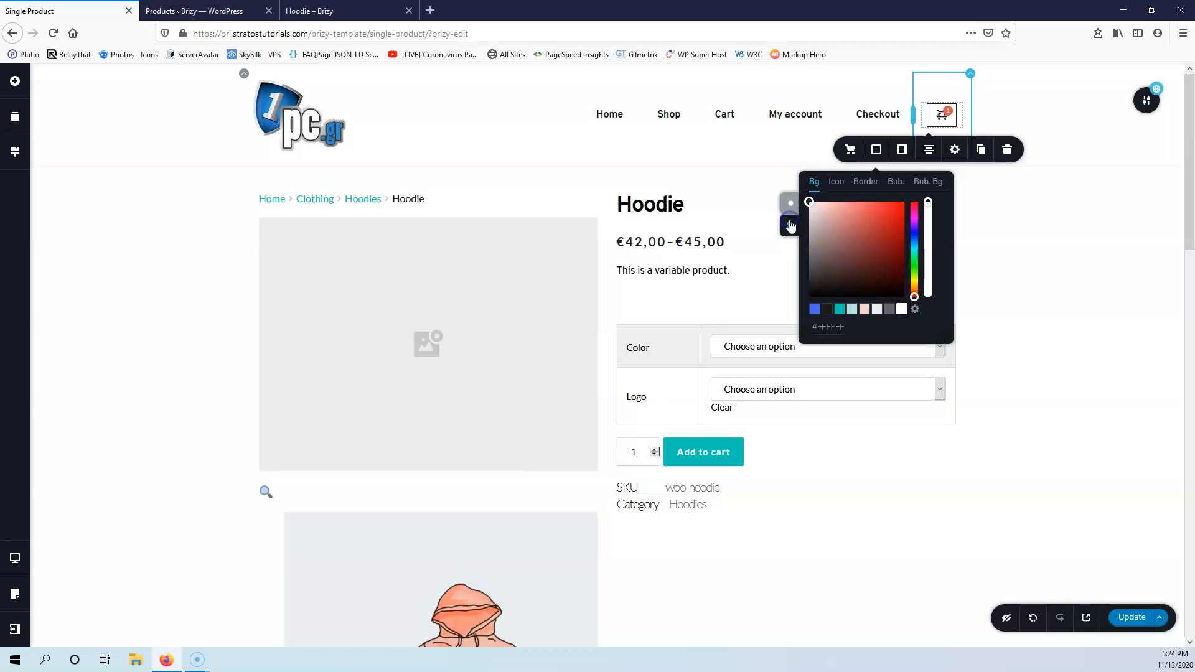
click(903, 153)
click(904, 157)
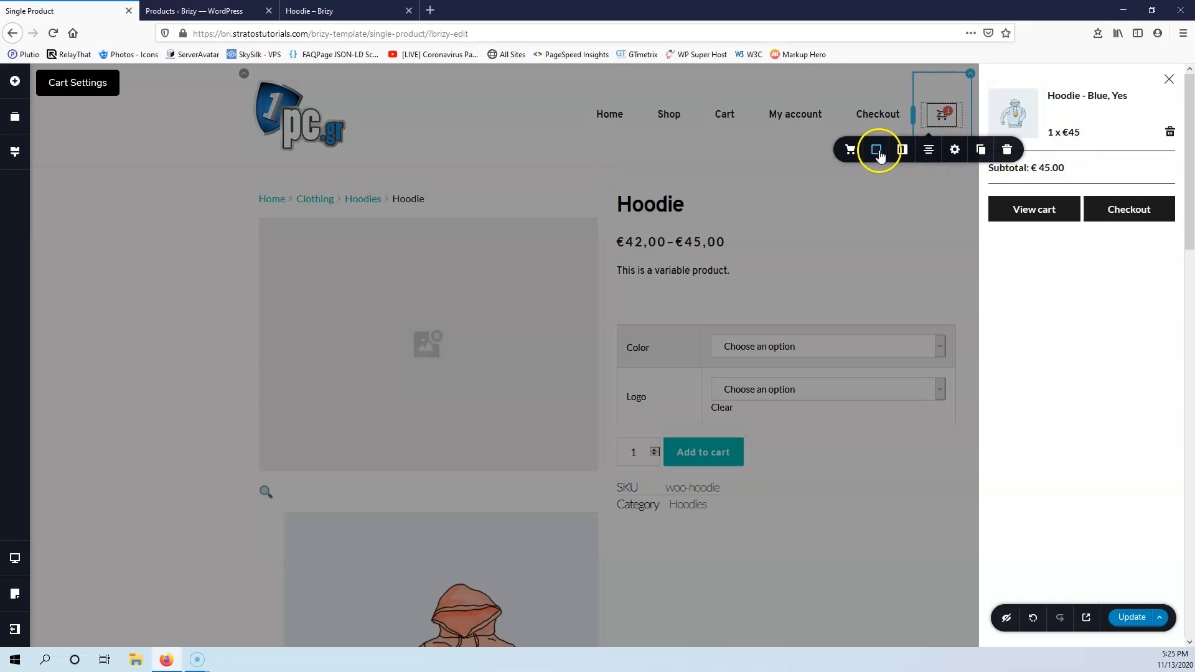
Step: Align the header cart icon to the left of its column and update the template
click(929, 153)
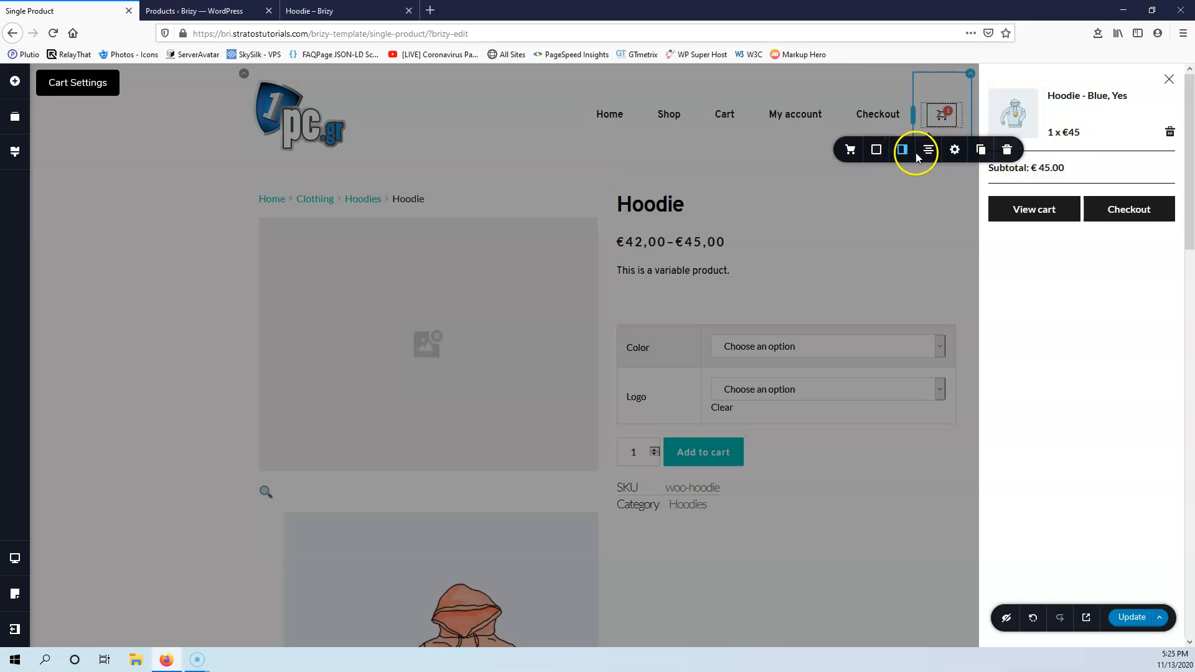
click(926, 179)
click(1133, 622)
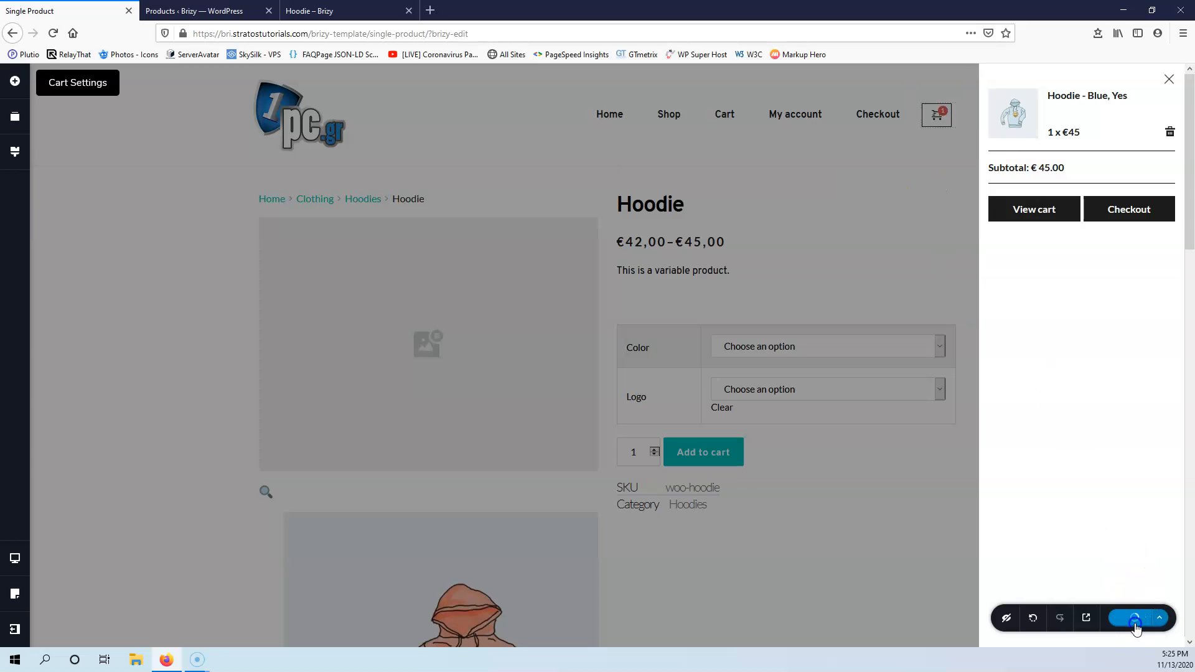
Step: Try the Column layout for the cart sidebar's View cart and Checkout buttons, then restore the Inline layout
click(1129, 212)
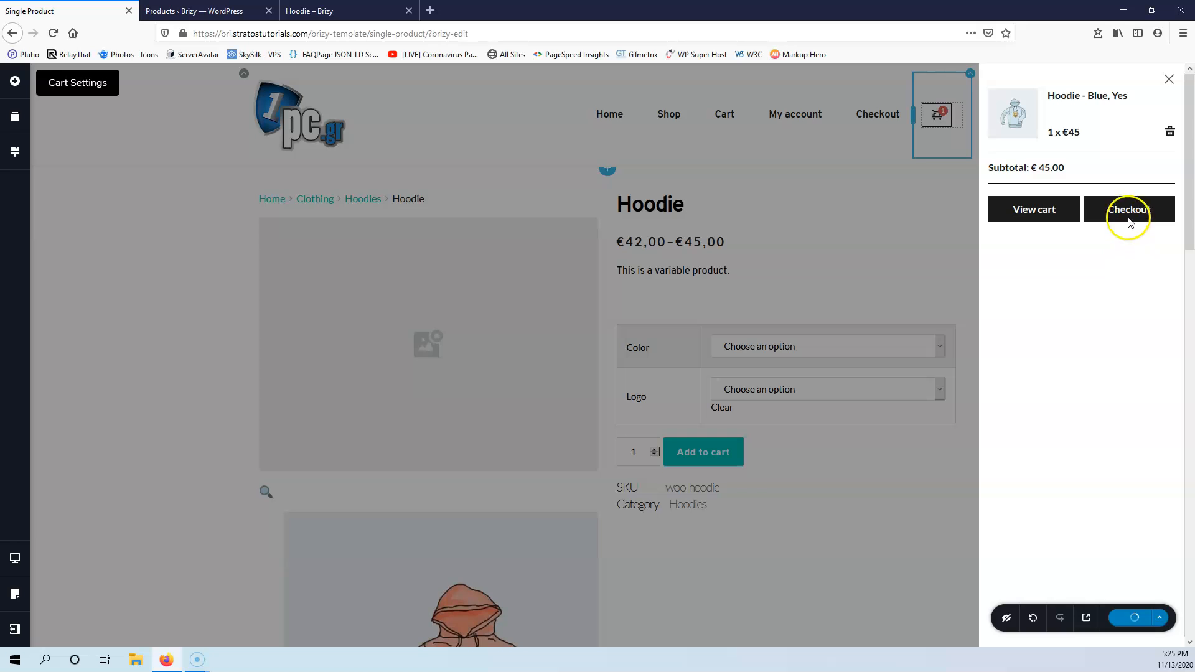
click(1129, 214)
click(1048, 213)
click(1061, 240)
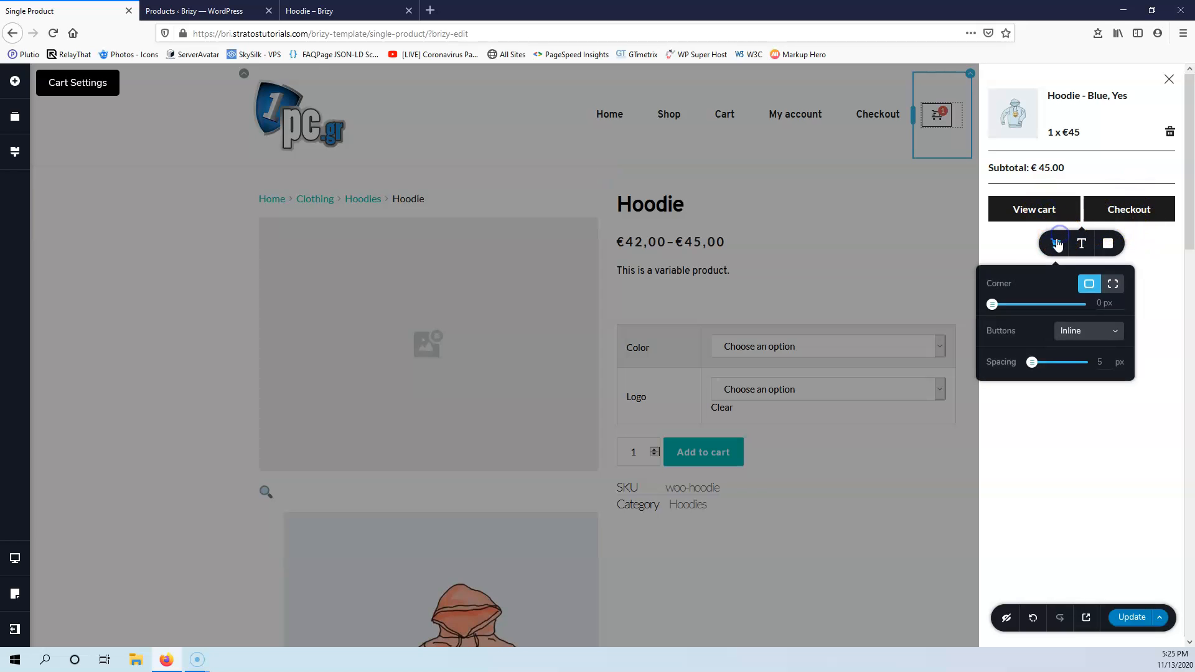
click(1072, 331)
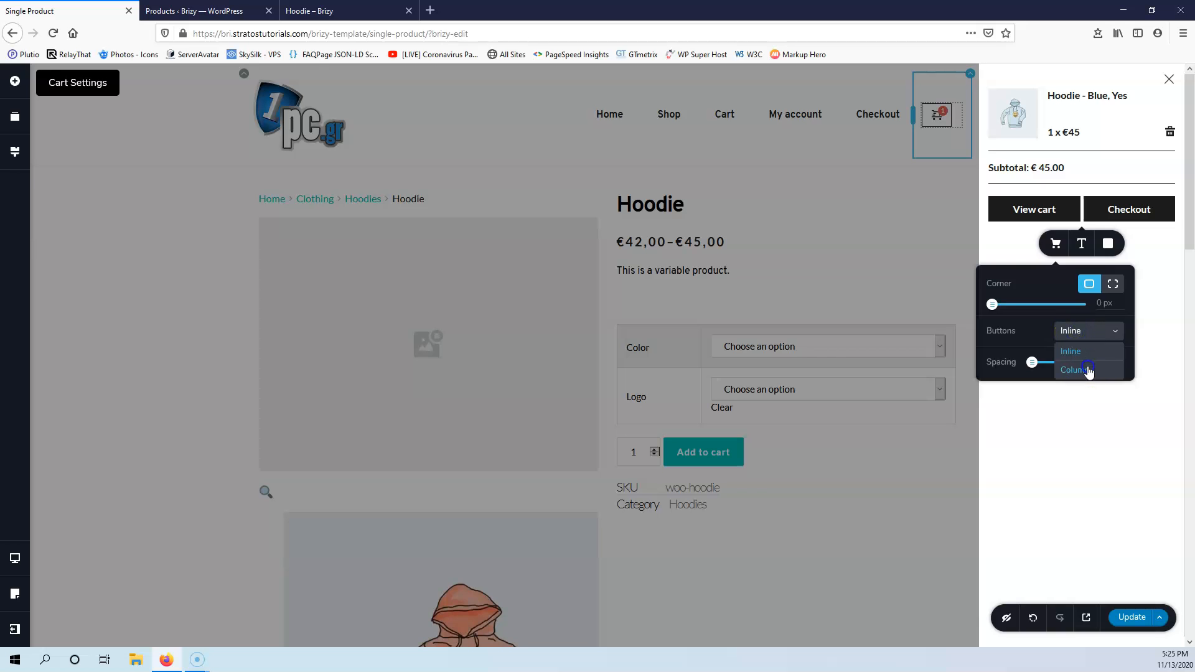
click(1088, 371)
click(1089, 330)
click(1086, 353)
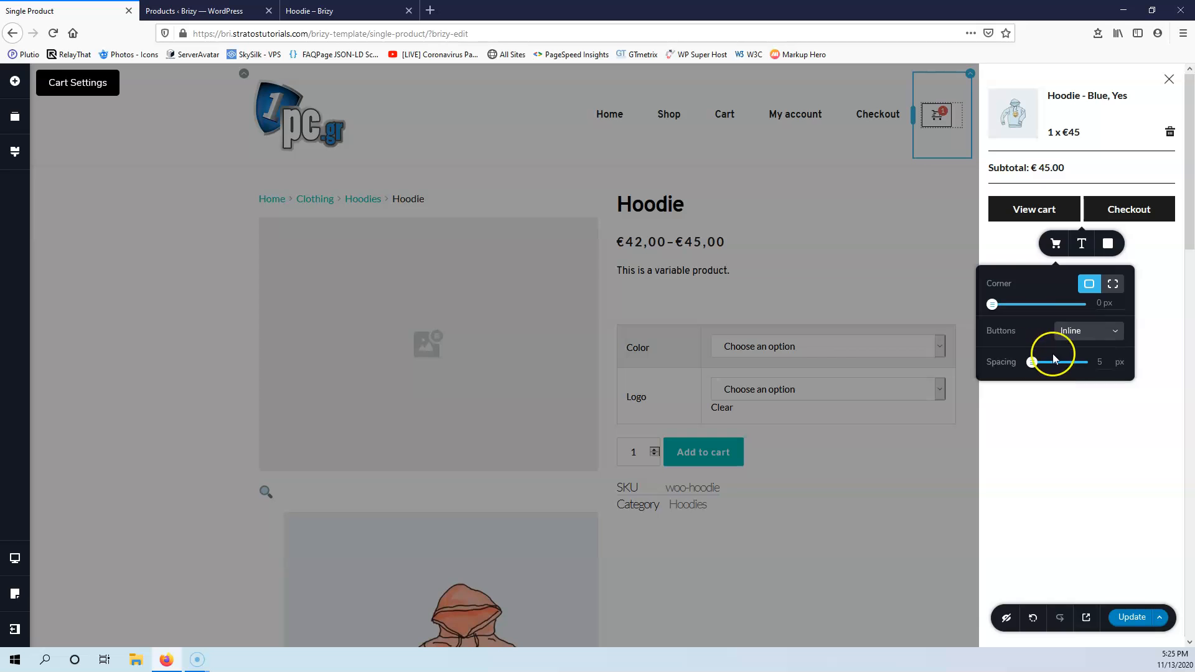
Step: Examine the text and color settings of the product title, price and subtotal in the cart sidebar
click(1076, 97)
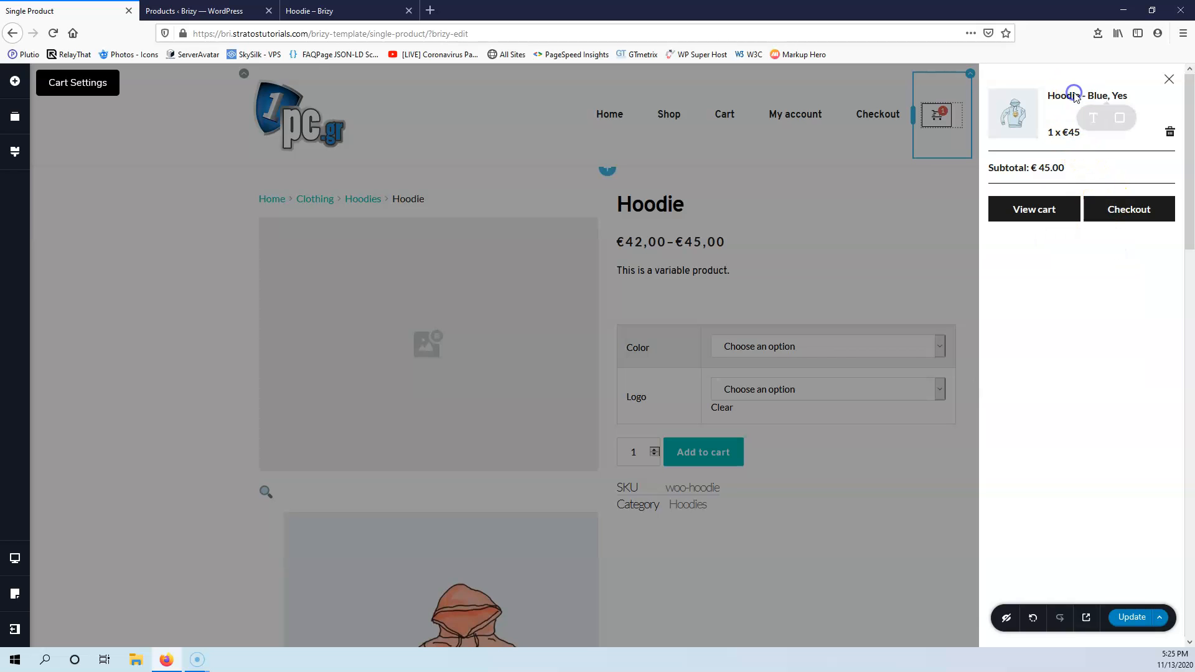
click(1069, 133)
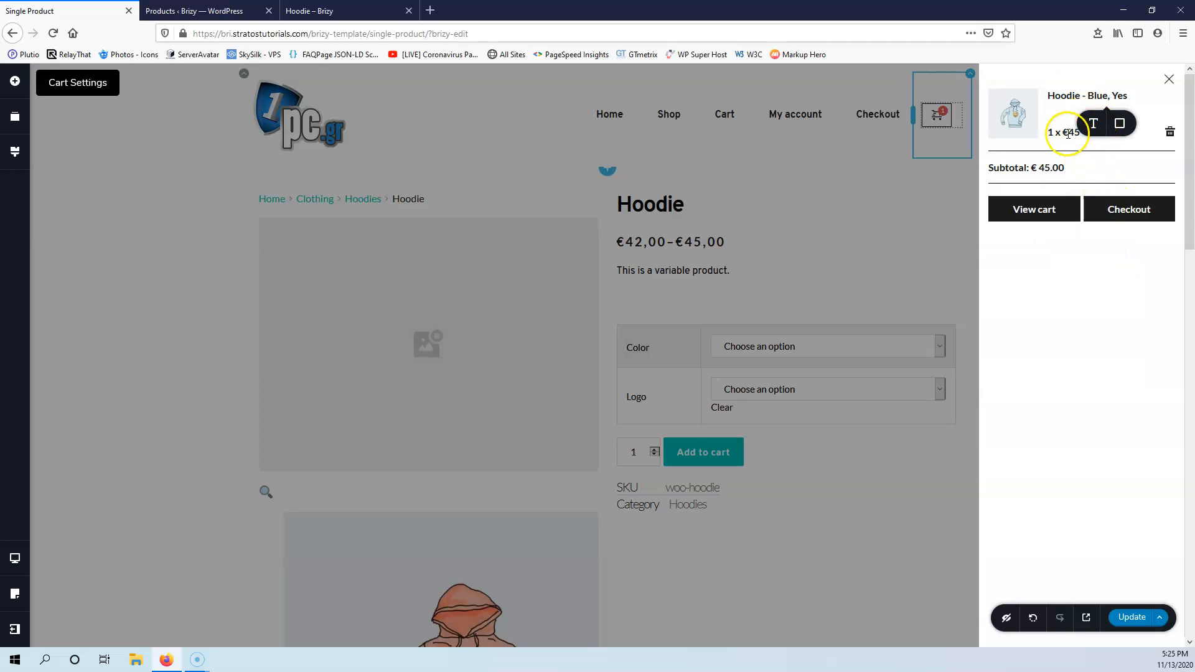
click(1058, 168)
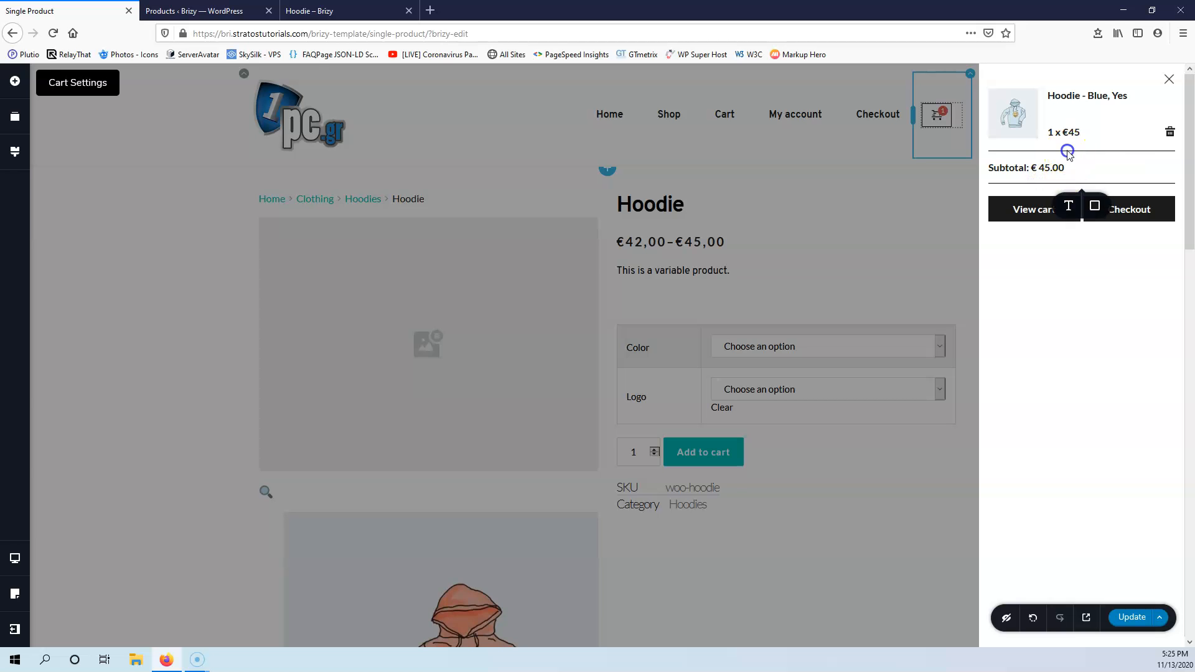
click(1098, 161)
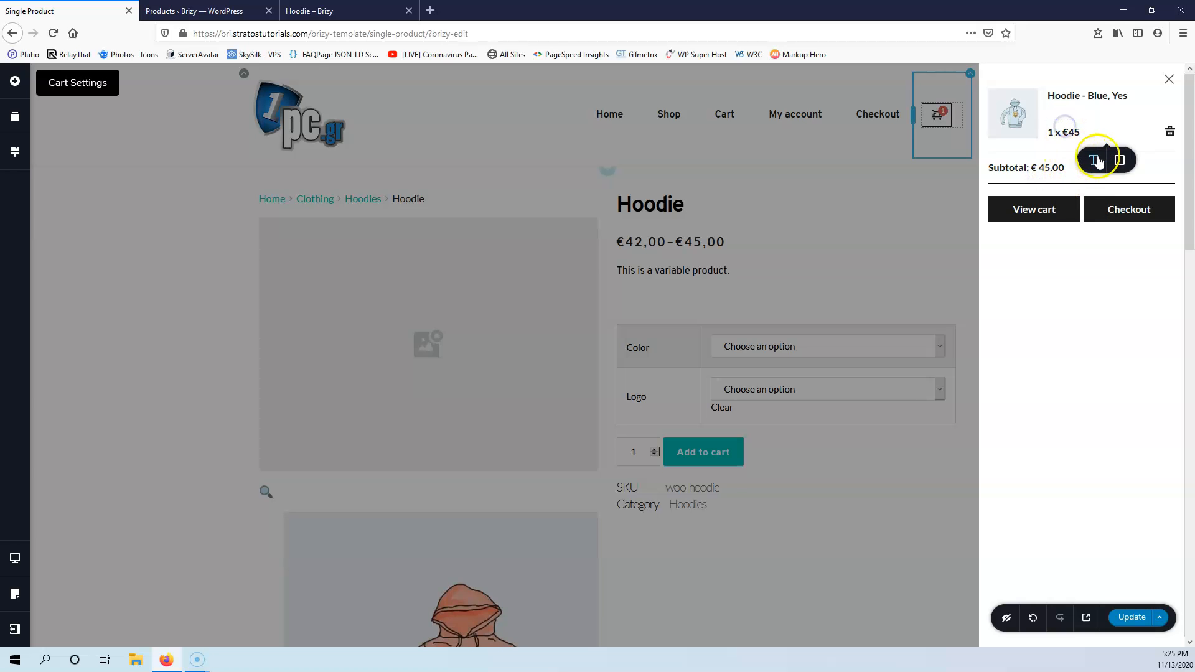
click(1098, 160)
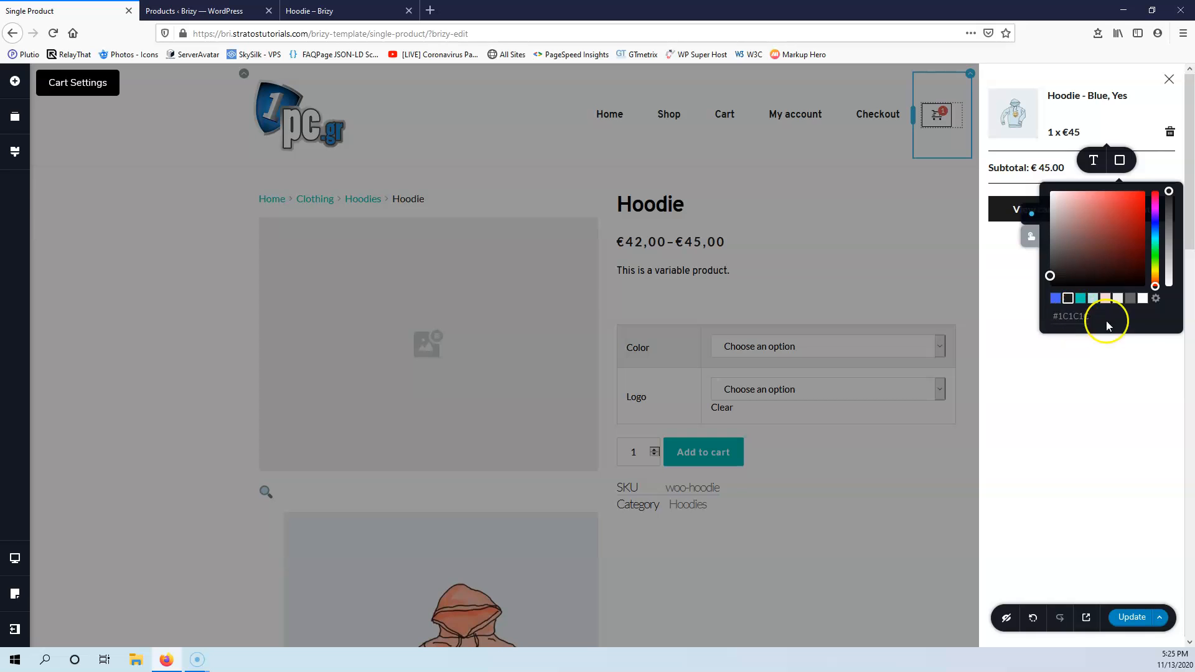
Step: Update the template with the new header cart and close the cart sidebar
click(1060, 430)
click(1123, 618)
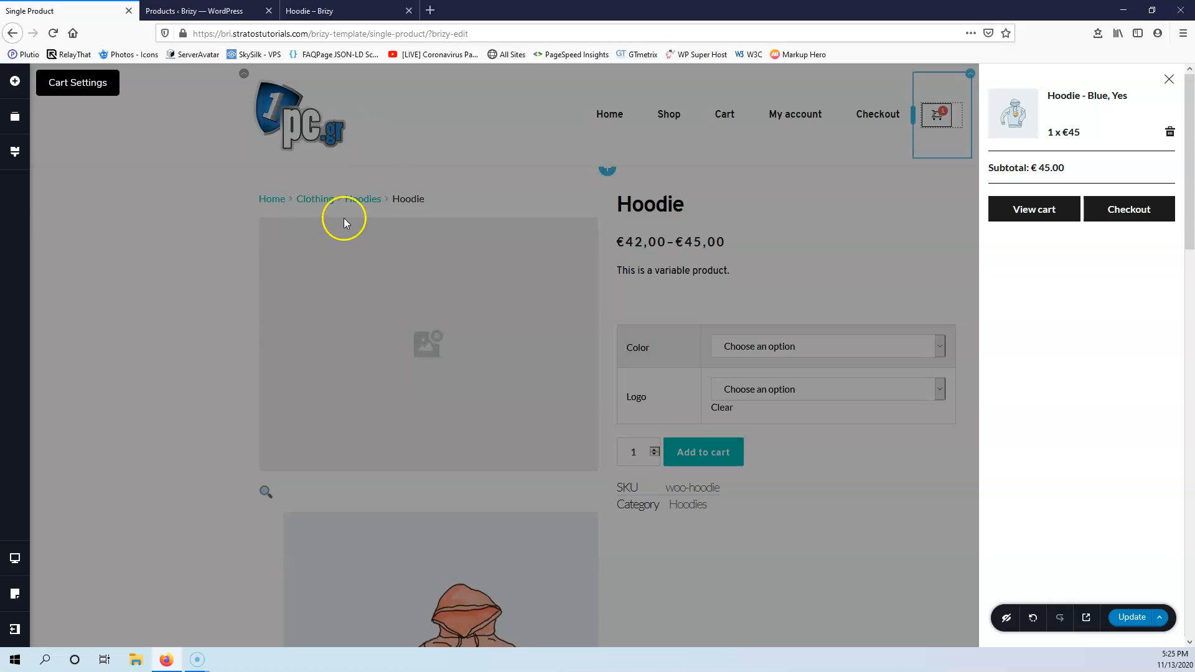
click(1169, 79)
Step: Leave the template editor for the WordPress dashboard and switch to the storefront's Shop page
click(14, 629)
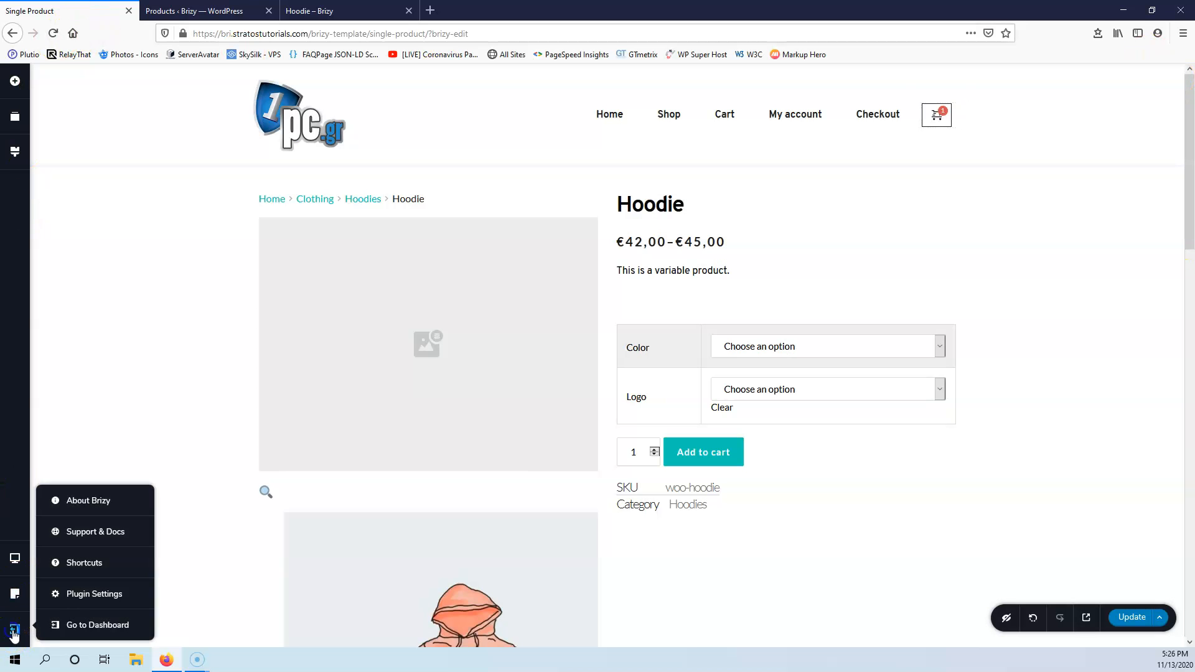
click(82, 627)
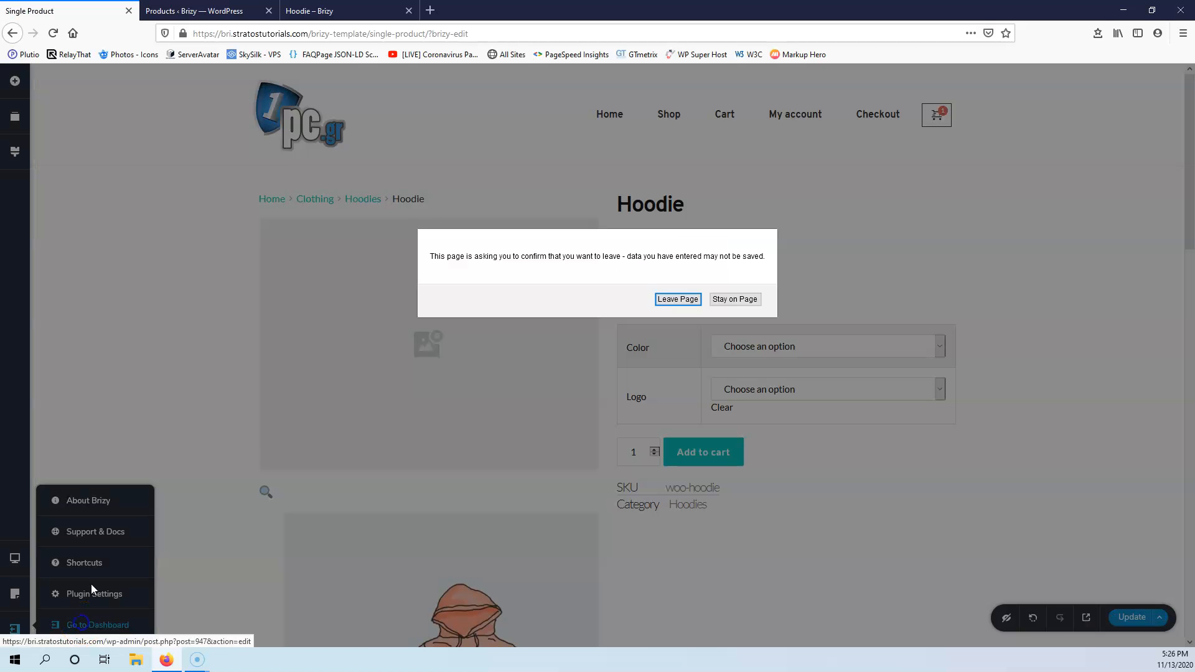
click(691, 299)
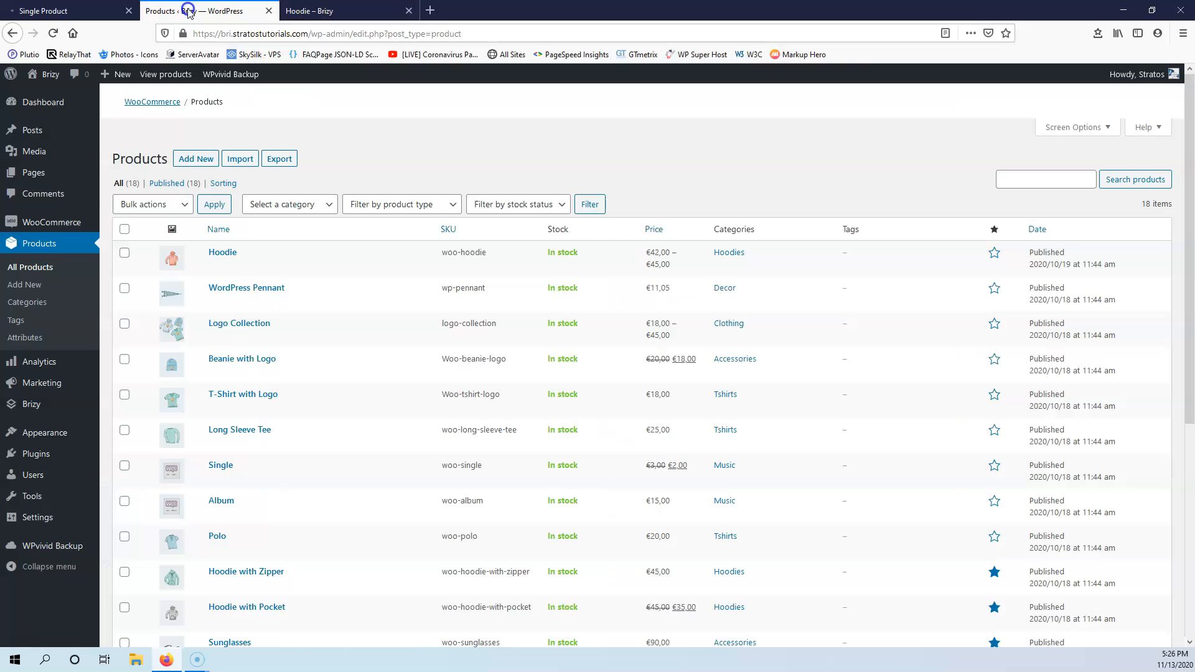
click(347, 10)
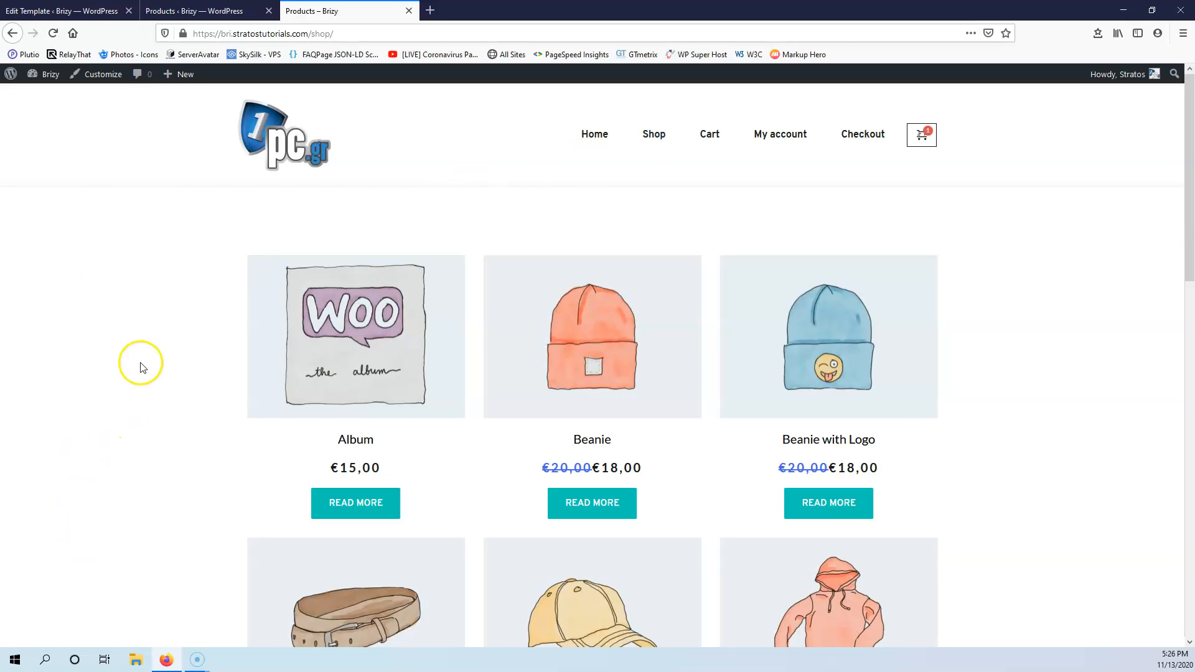
Step: Open the Archive Product template in the Brizy editor in a new browser tab
click(94, 11)
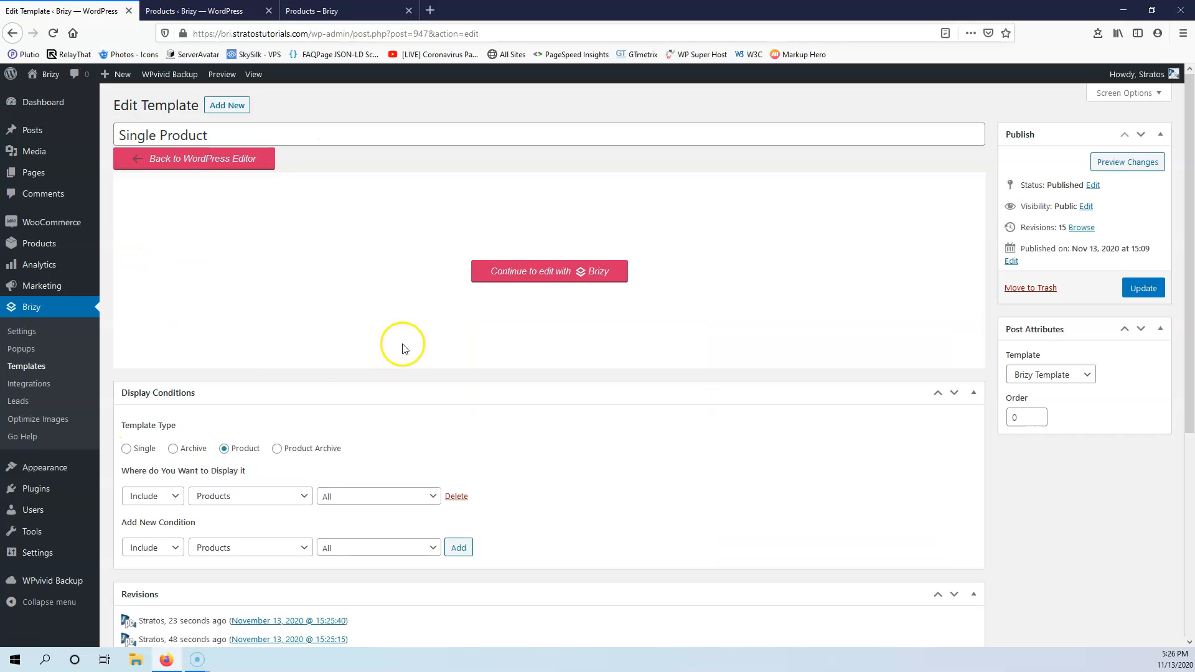
right_click(231, 107)
click(249, 118)
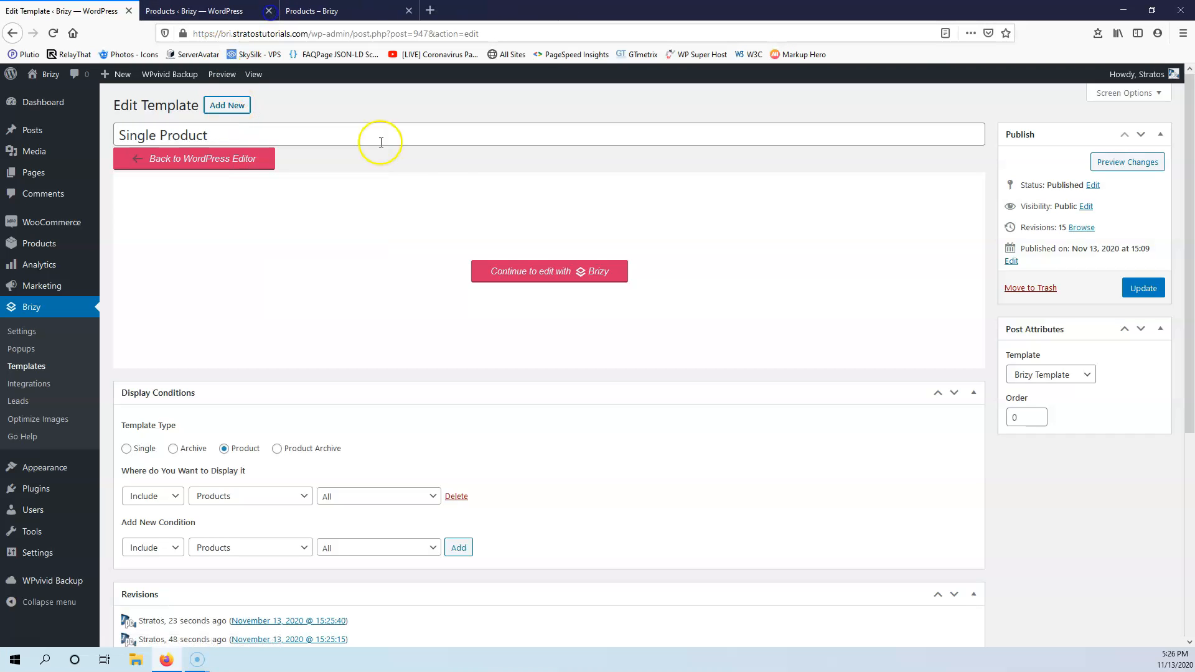
click(268, 11)
click(34, 367)
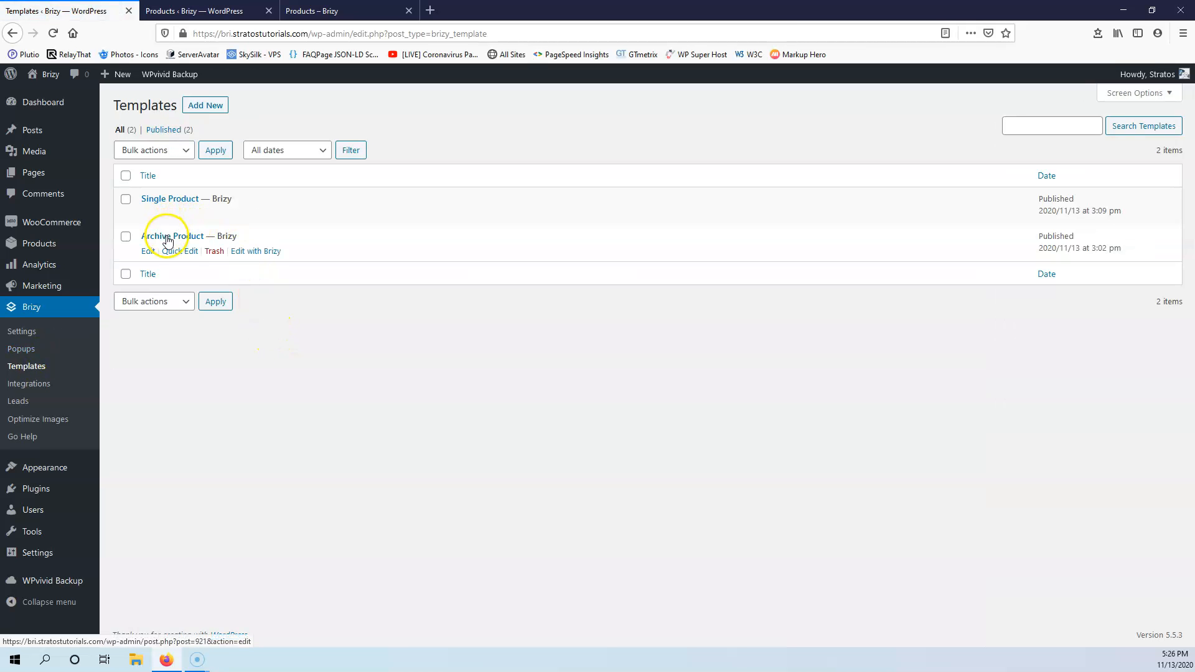
middle_click(256, 251)
click(199, 10)
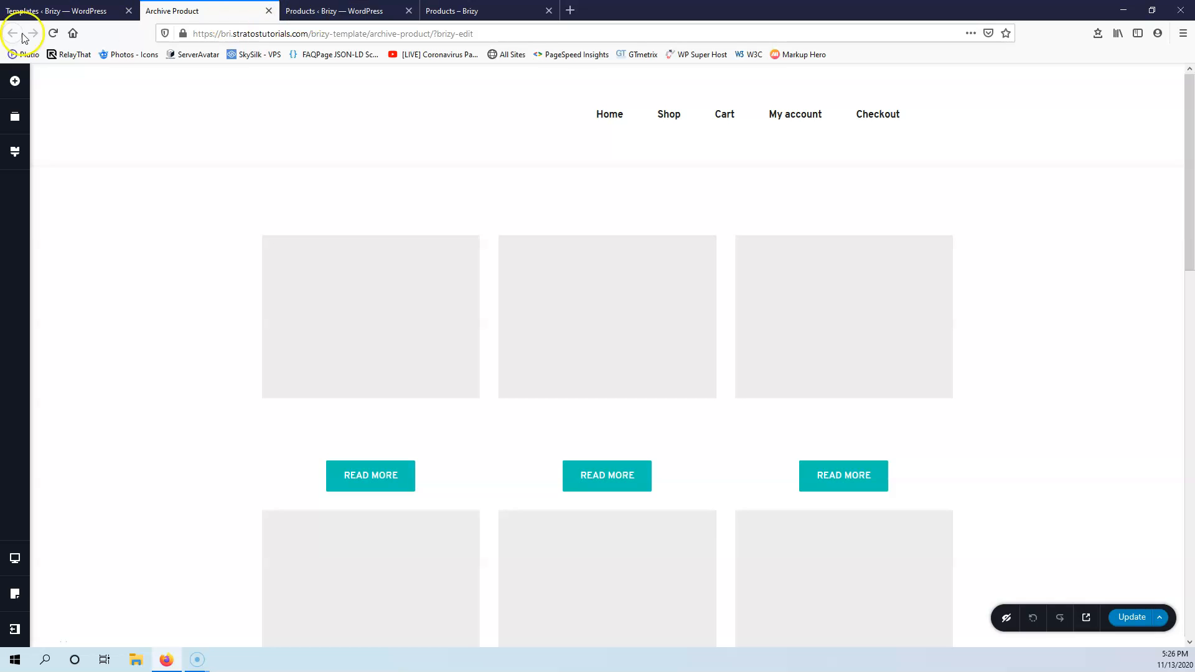
Step: Search the Archive Product template's available elements for "wi" and "si"
click(18, 89)
click(82, 145)
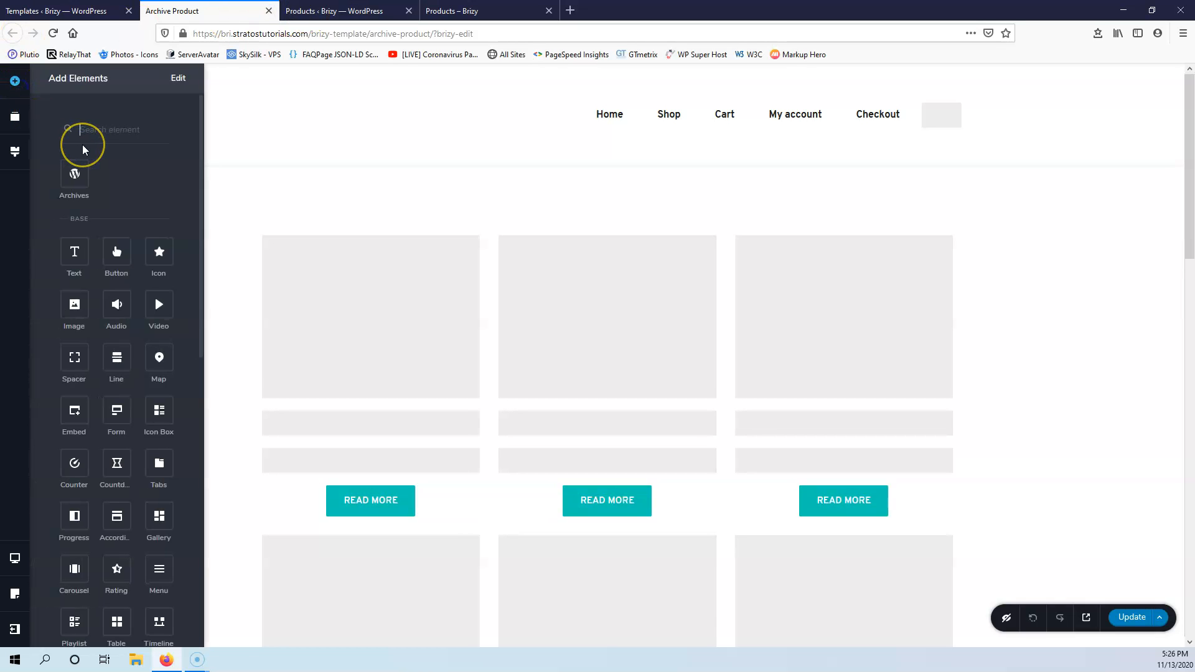
text(wi)
click(93, 138)
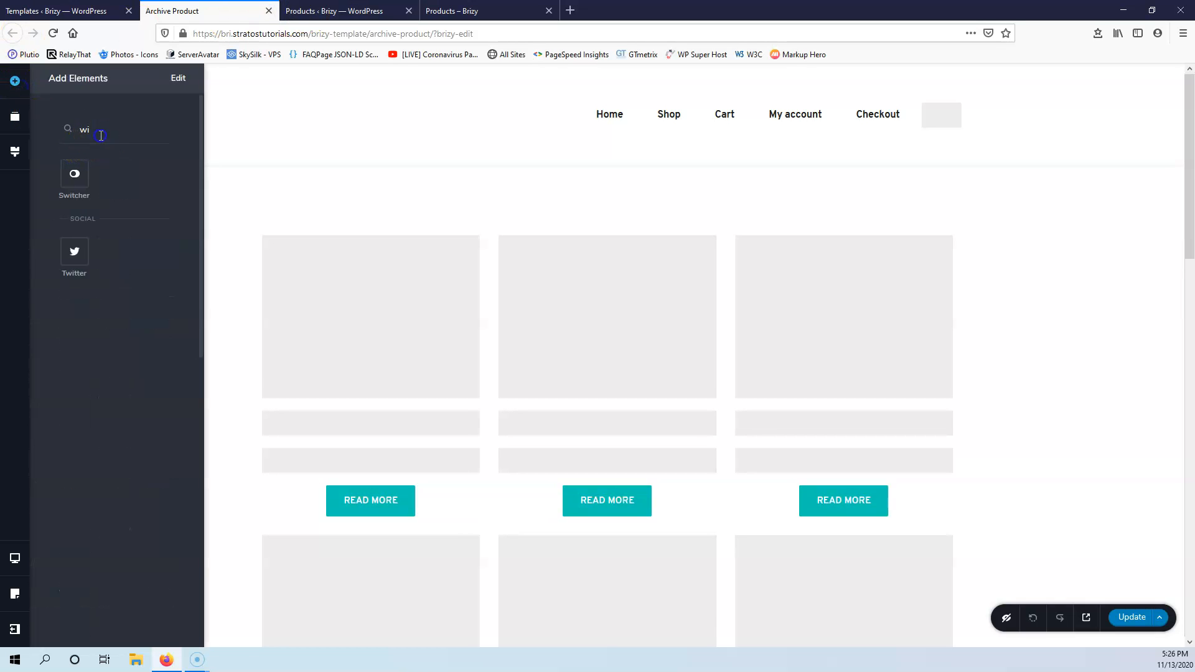
key(BackSpace)
text(si)
click(65, 181)
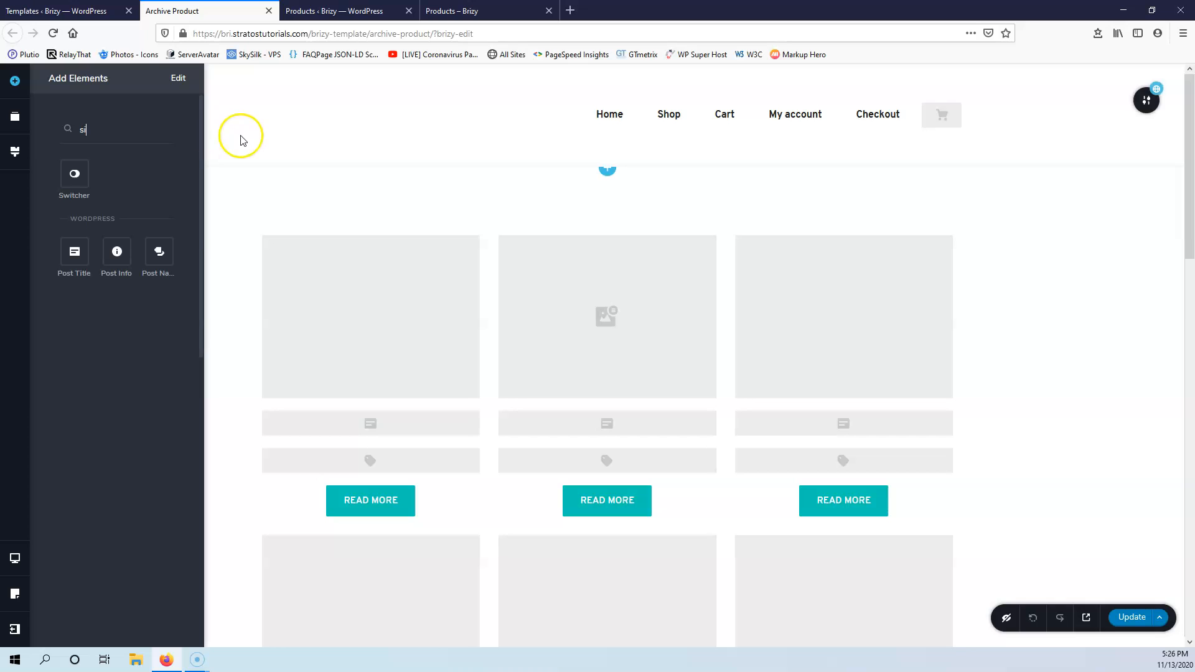
click(91, 135)
key(BackSpace)
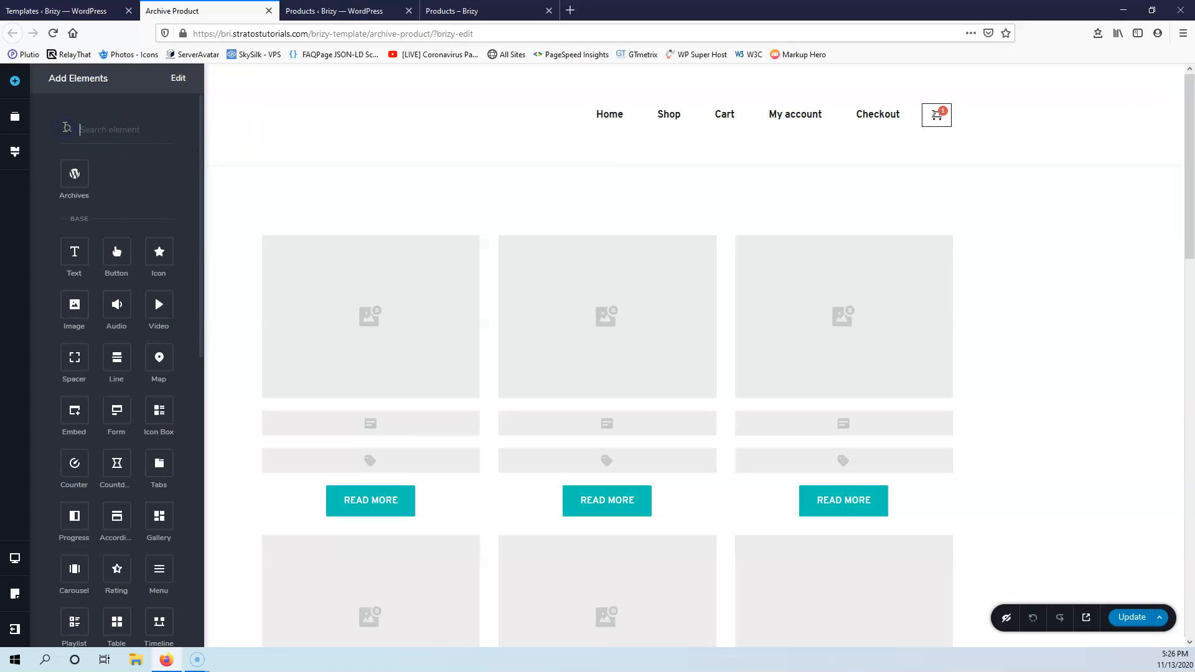
Step: Return to the WordPress dashboard and search the new plugins for "sidebar"
click(69, 12)
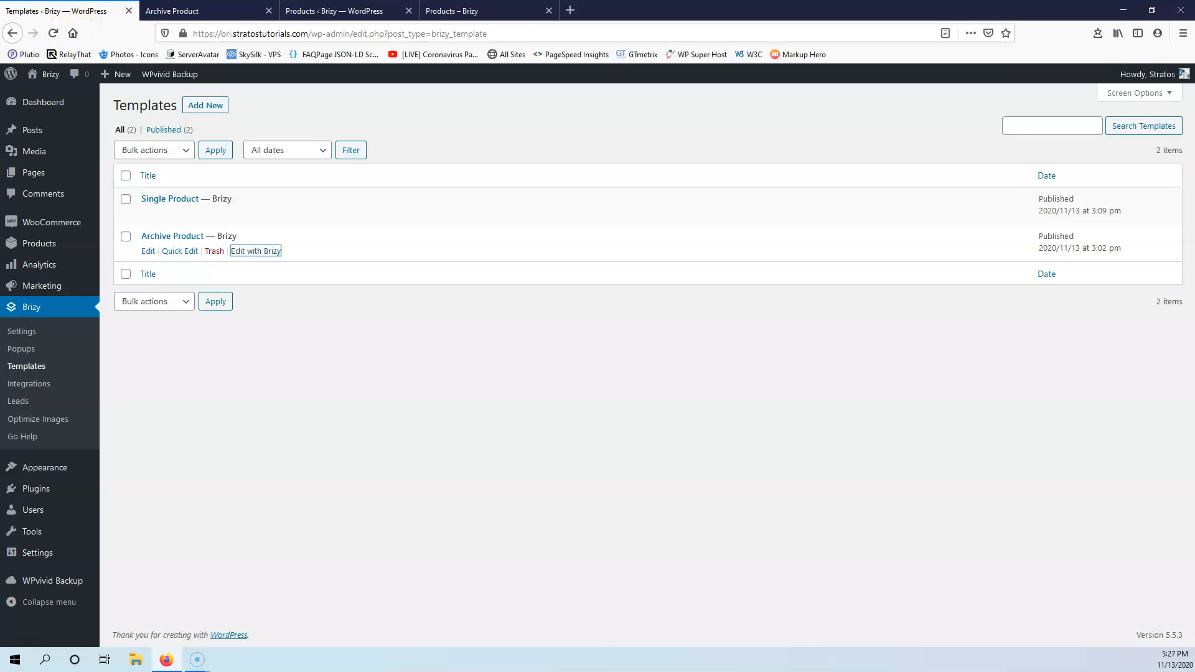
mouse_move(51, 475)
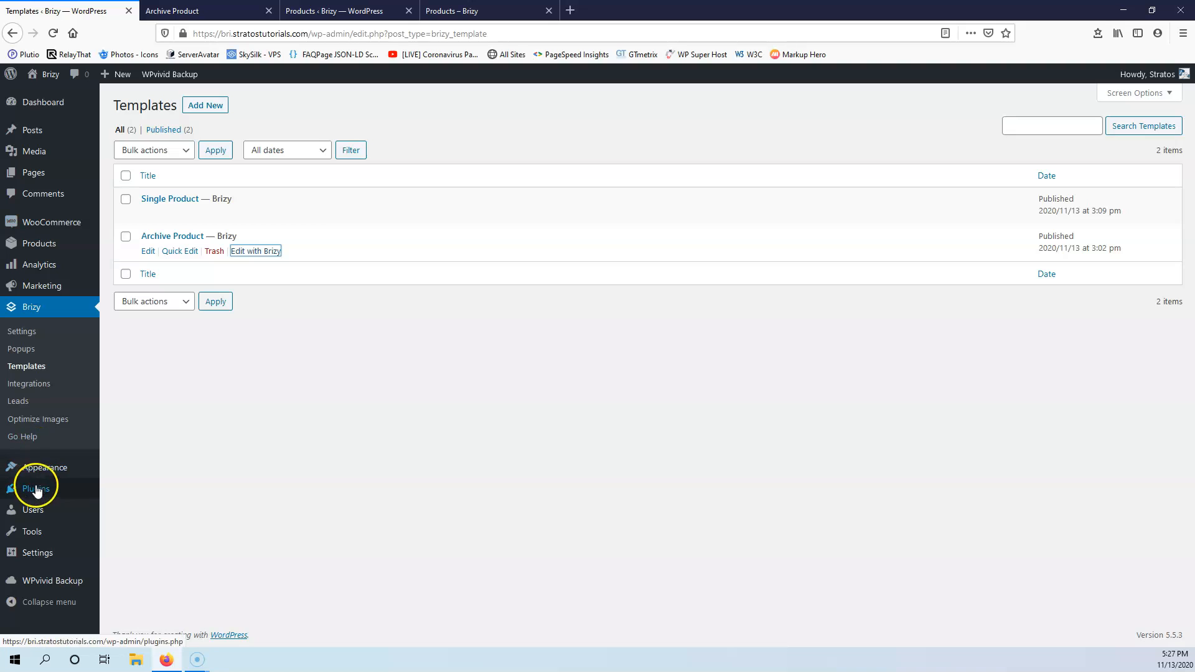
click(128, 508)
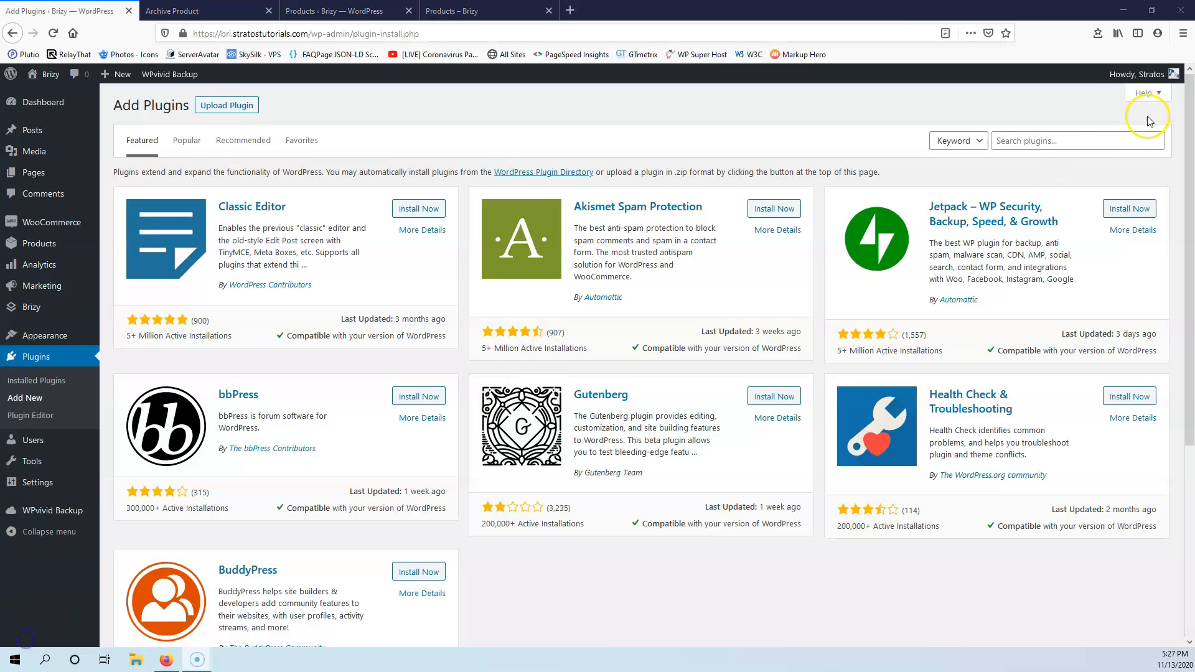
click(1059, 142)
text(sidebar)
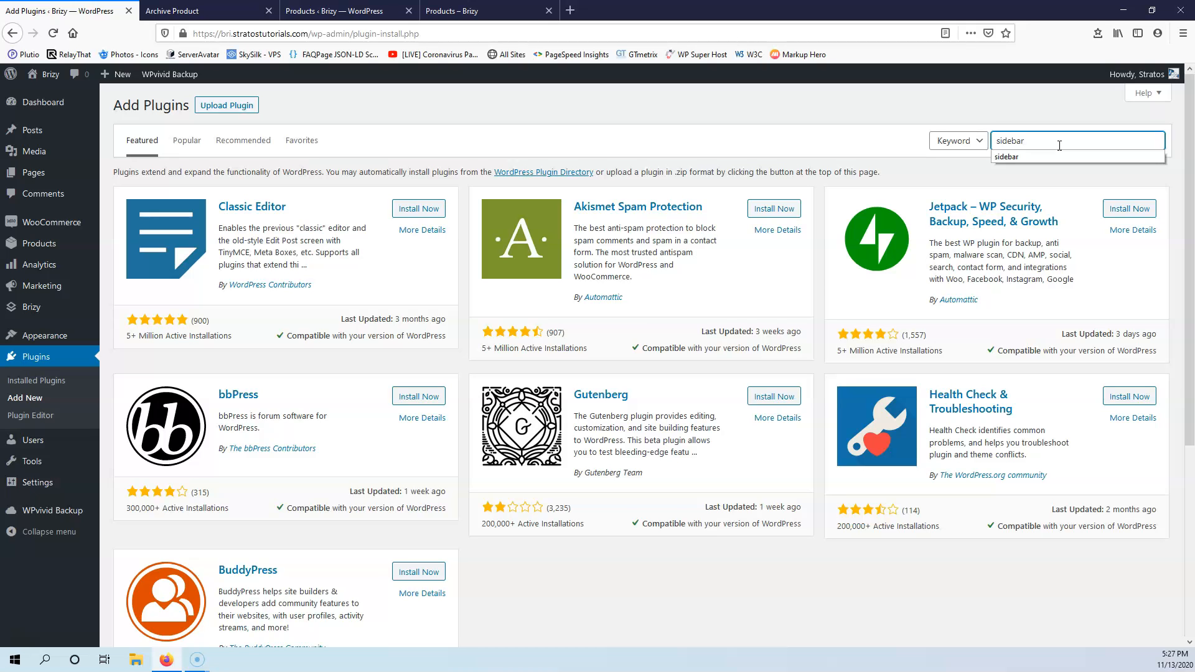
key(Return)
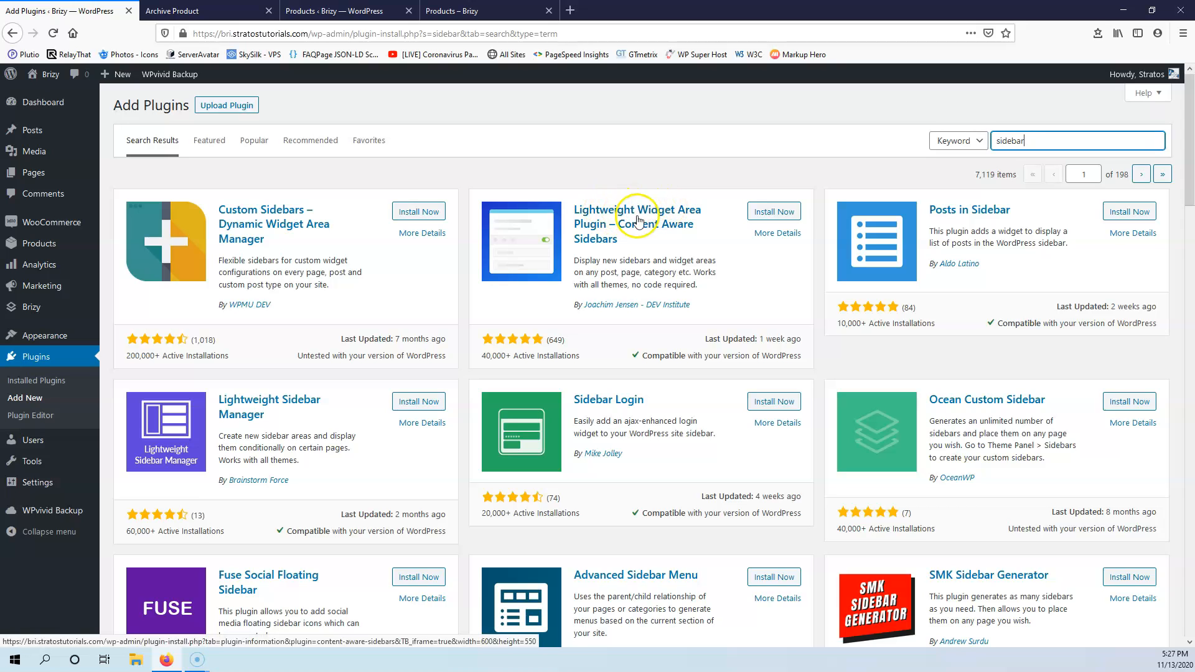
Step: Install and activate the Lightweight Widget Area Plugin – Content Aware Sidebars, skipping its usage data sharing
click(775, 212)
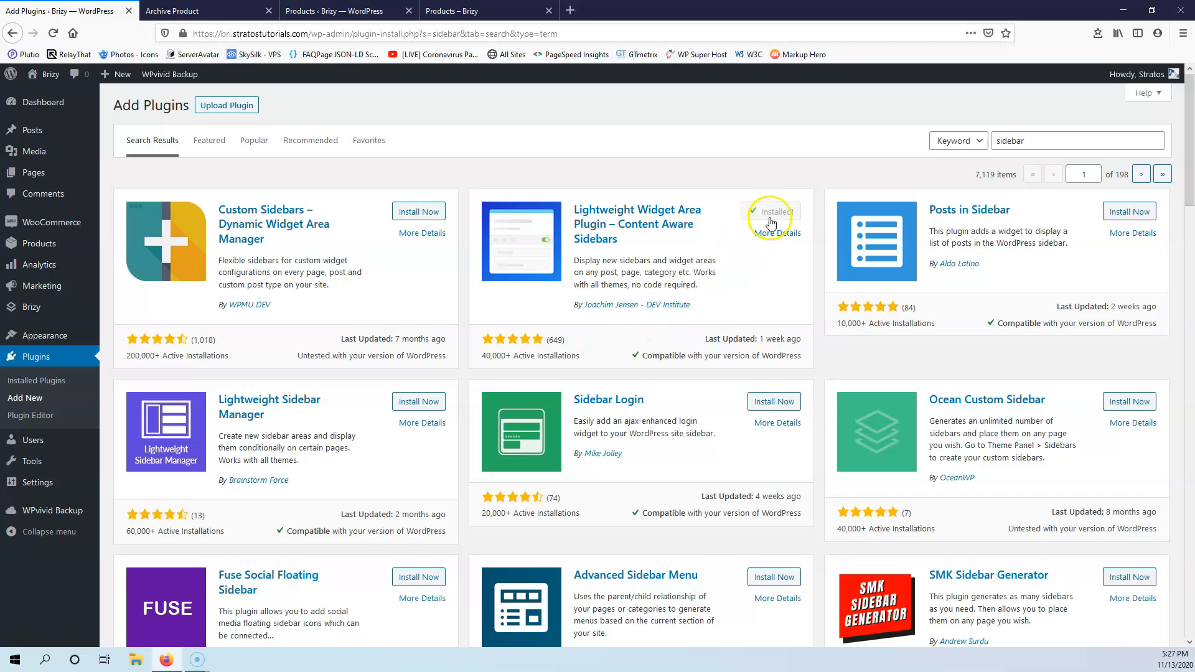
click(775, 214)
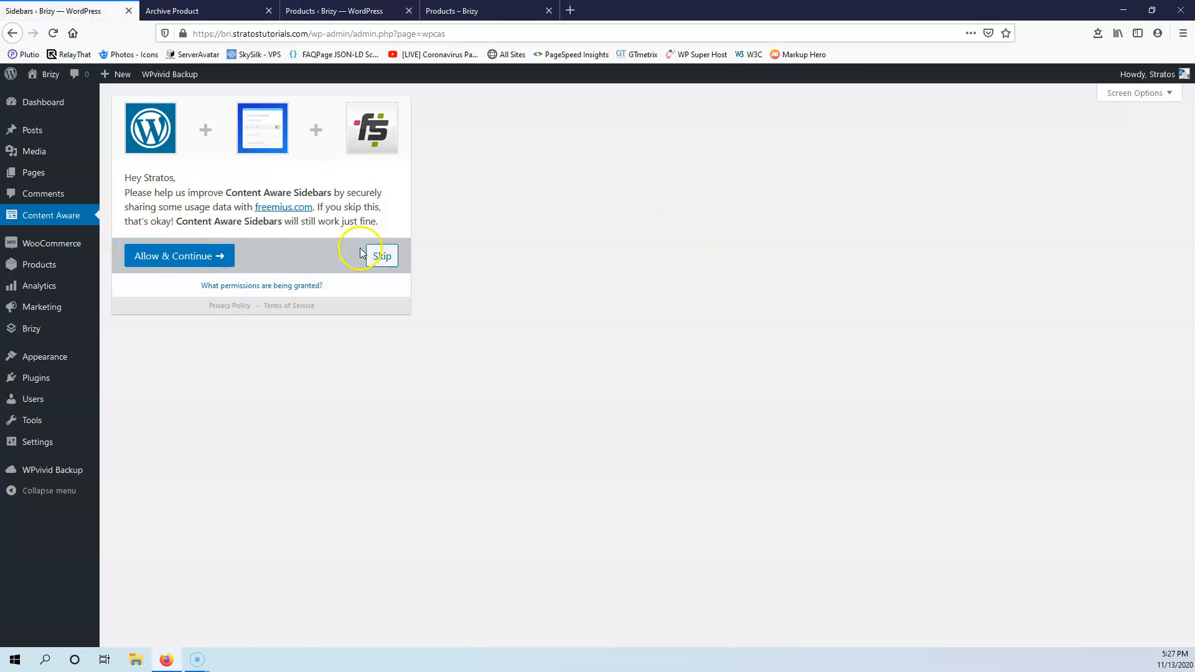
click(382, 256)
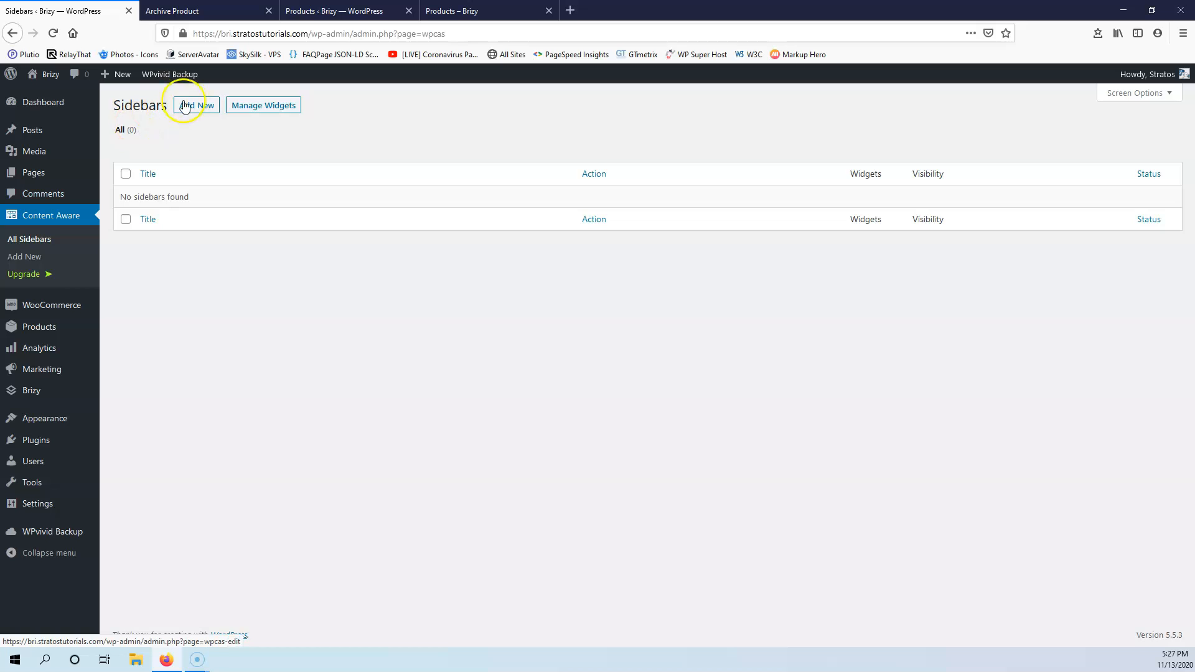
Step: Create a new sidebar named "Woo Sidebar", skipping the quick tour
click(200, 107)
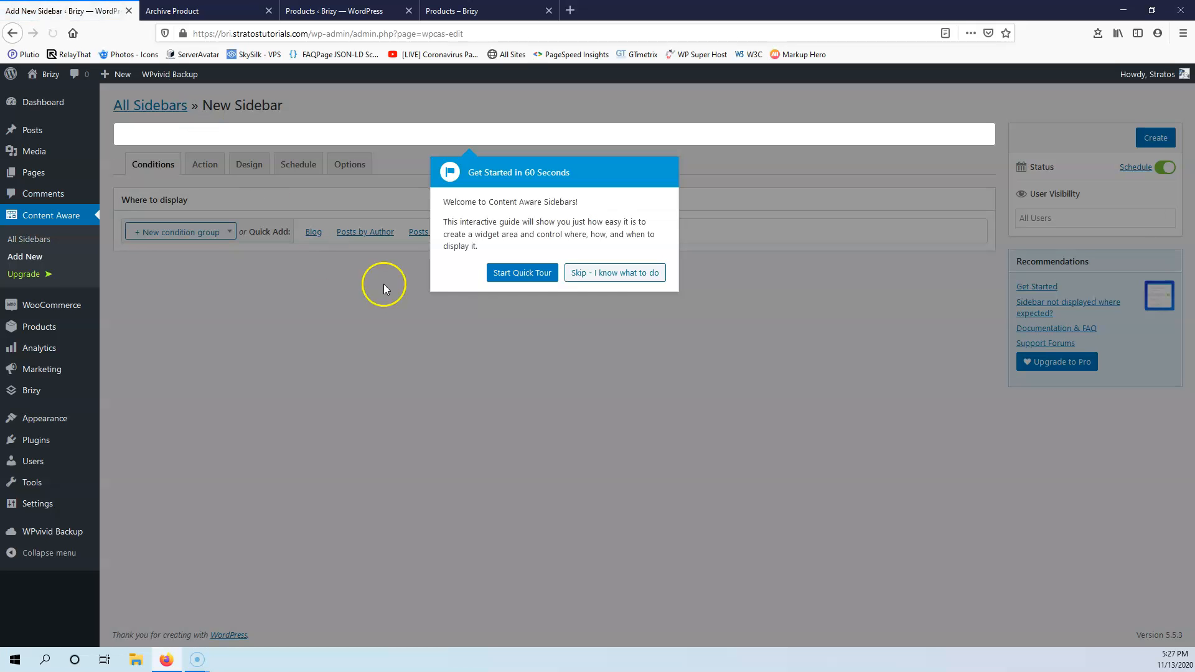
click(609, 274)
click(221, 137)
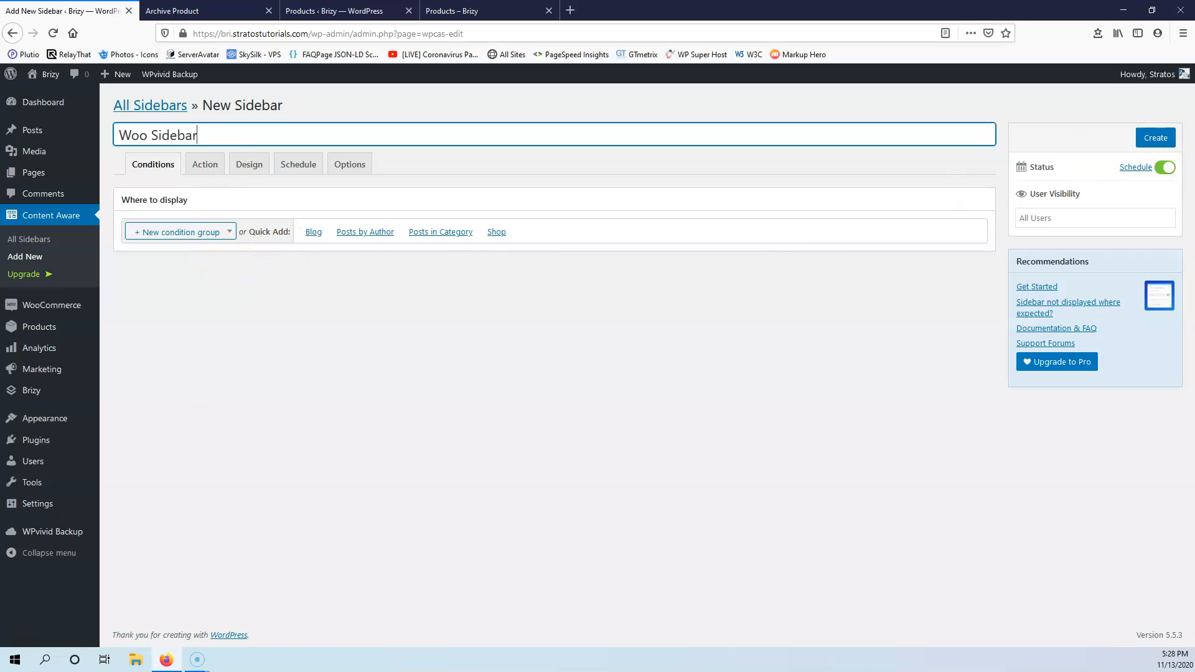
mouse_move(53, 420)
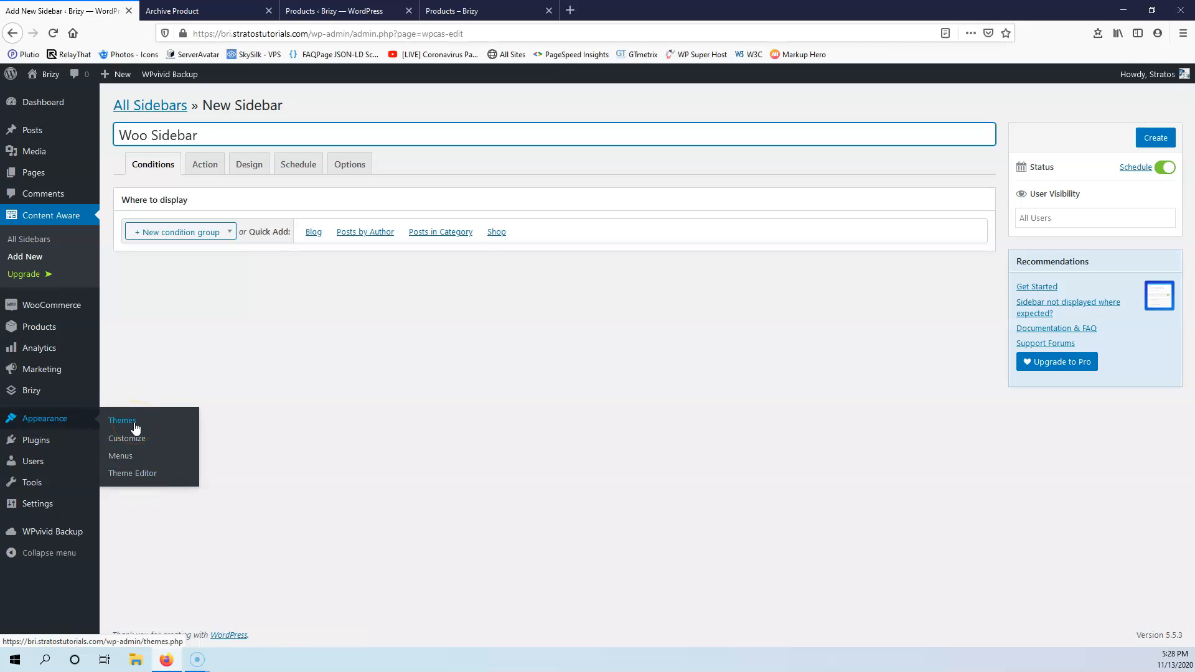
click(1155, 138)
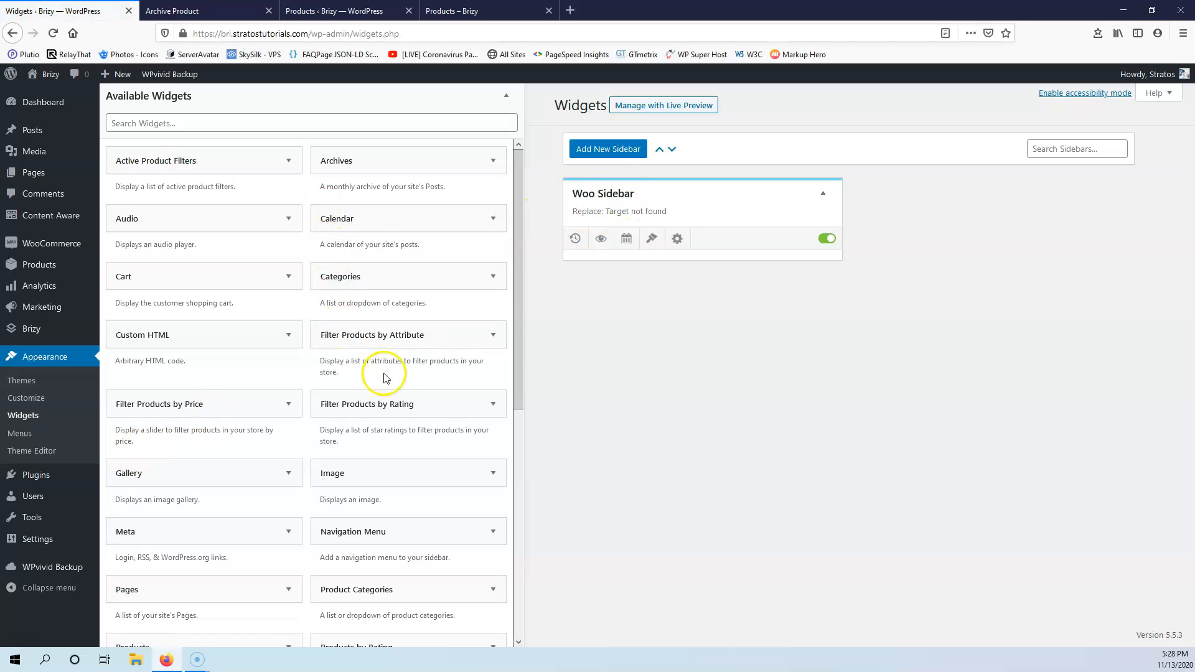
Step: Add a Filter Products by Attribute widget for color to the Woo Sidebar with the Dropdown display type
click(441, 335)
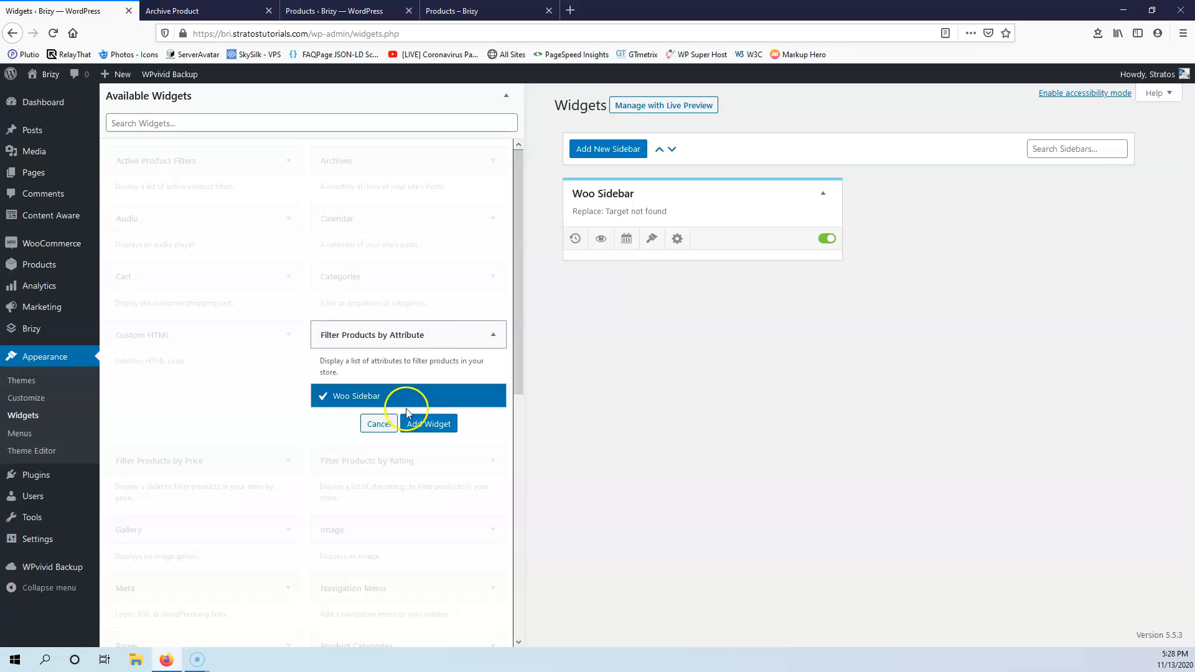
click(429, 424)
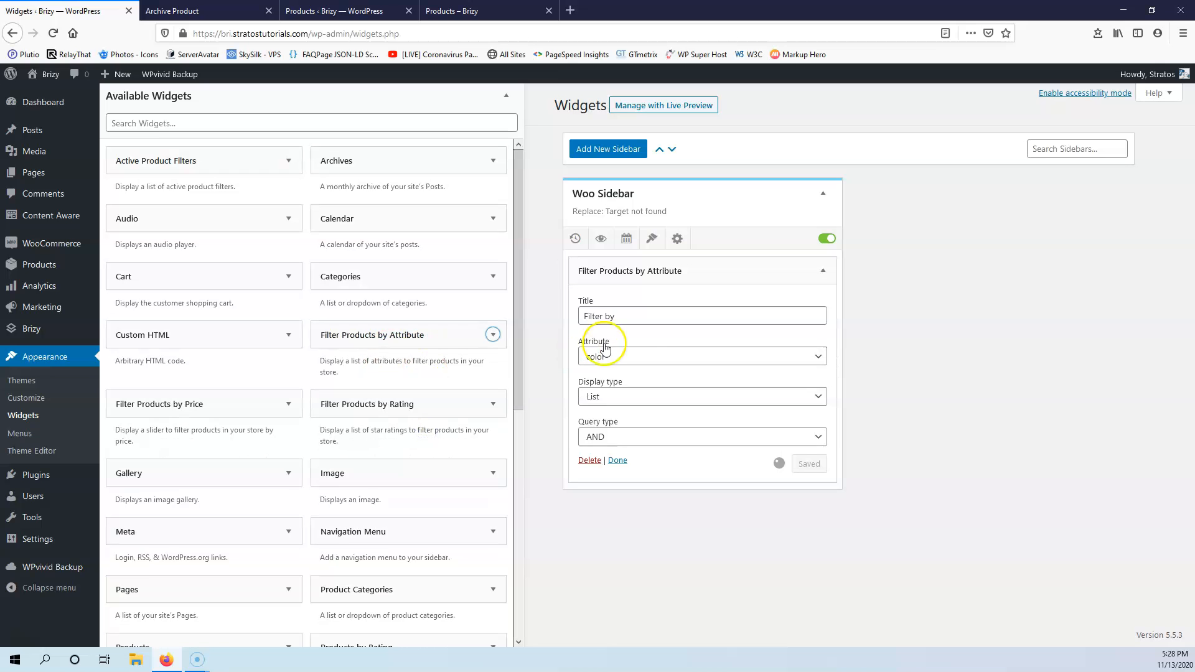
click(629, 408)
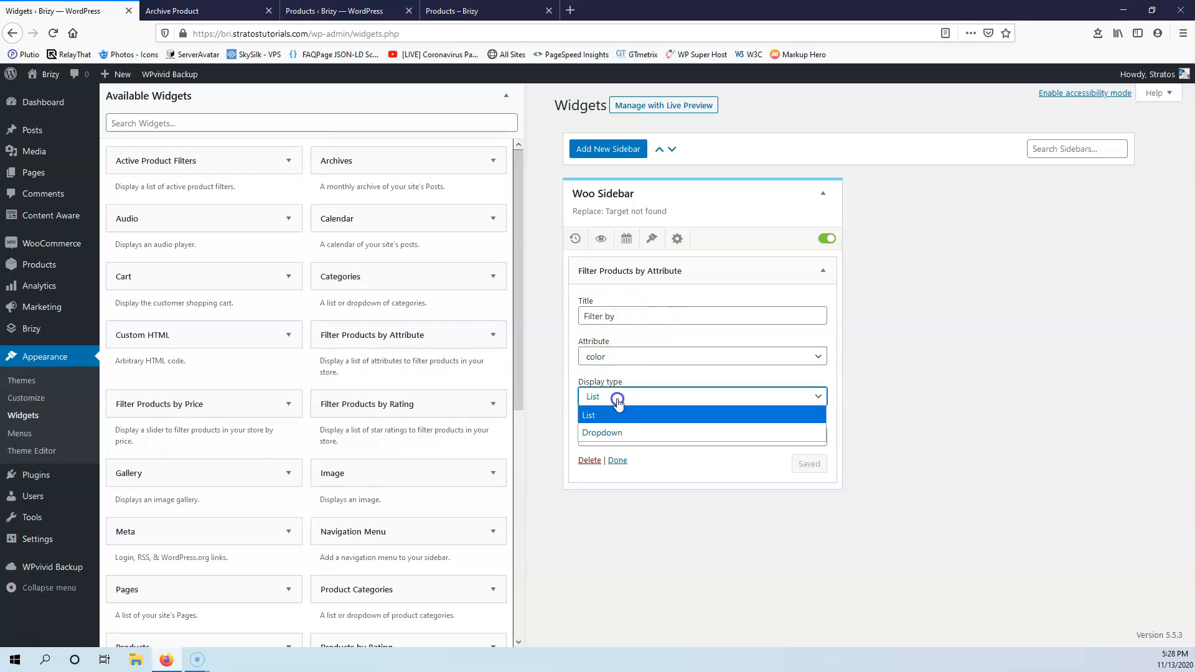
click(609, 433)
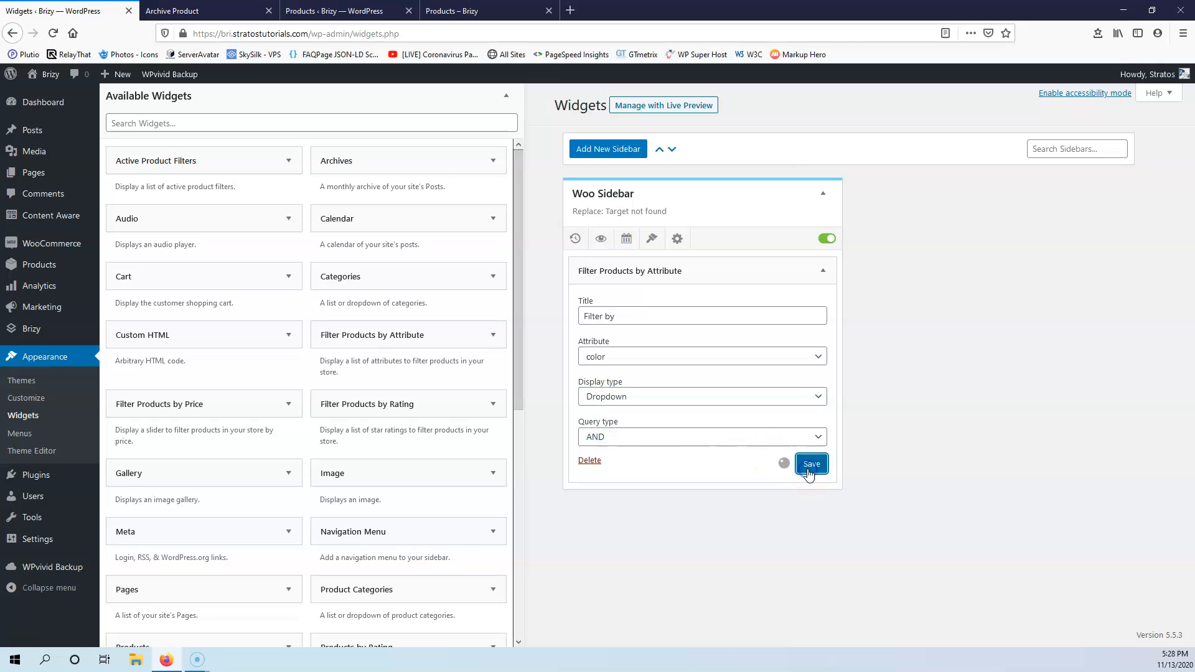
Step: Add a second Filter Products by Attribute widget to the Woo Sidebar, using the size attribute and the title "Filter by Size"
click(413, 334)
click(415, 422)
click(660, 504)
click(613, 595)
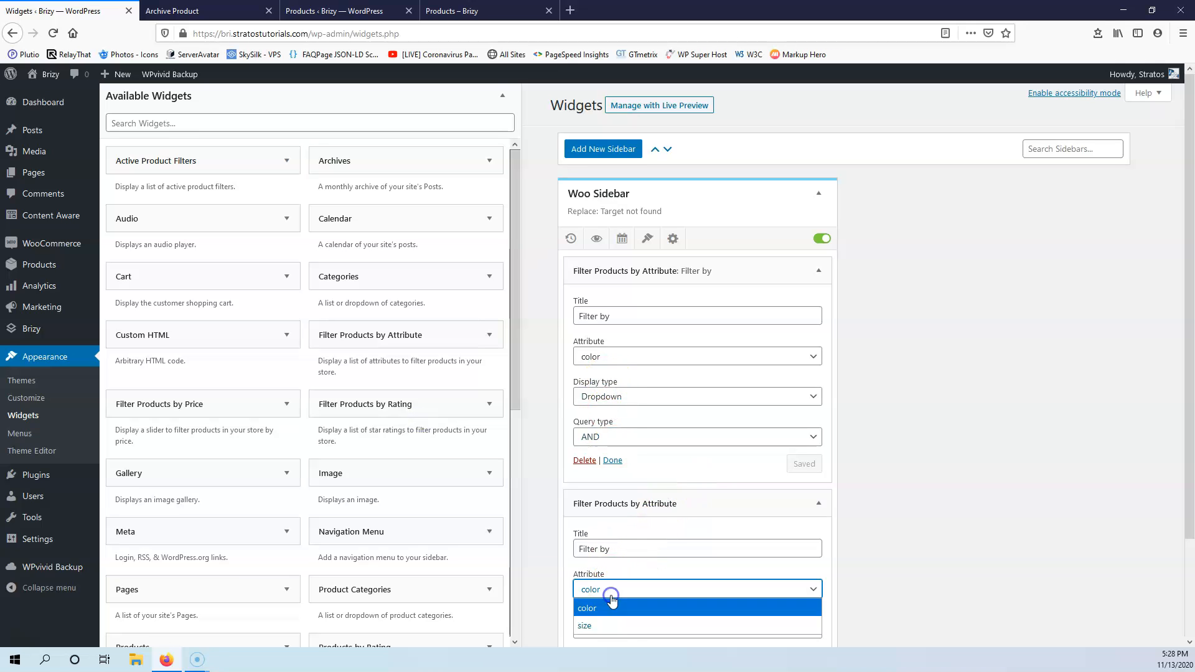
click(614, 628)
click(627, 549)
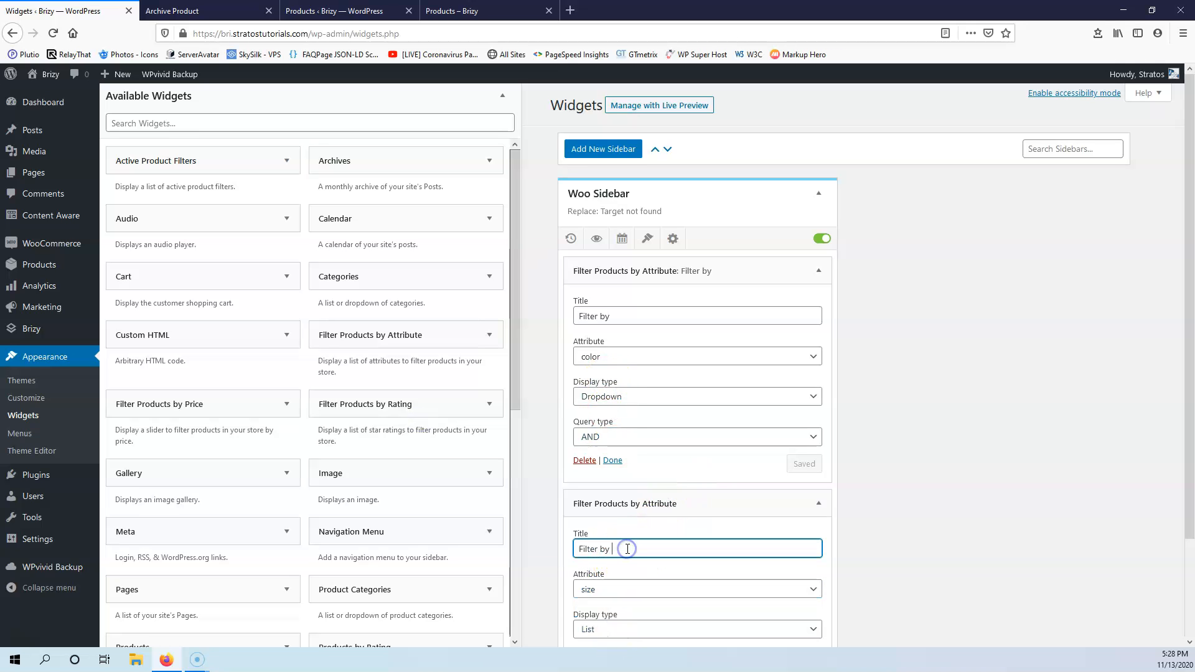
Step: Title the color filter widget "Filter by Color", and save the size filter widget with the Dropdown display type
click(643, 315)
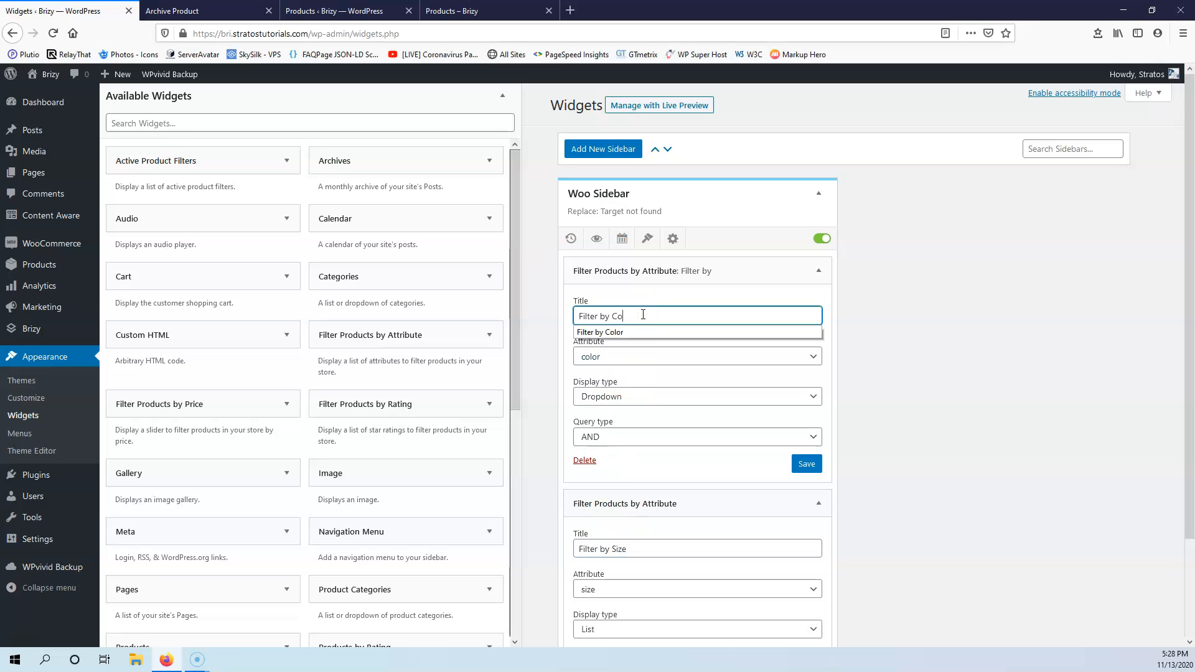
click(987, 514)
scroll(867, 473, down, 3)
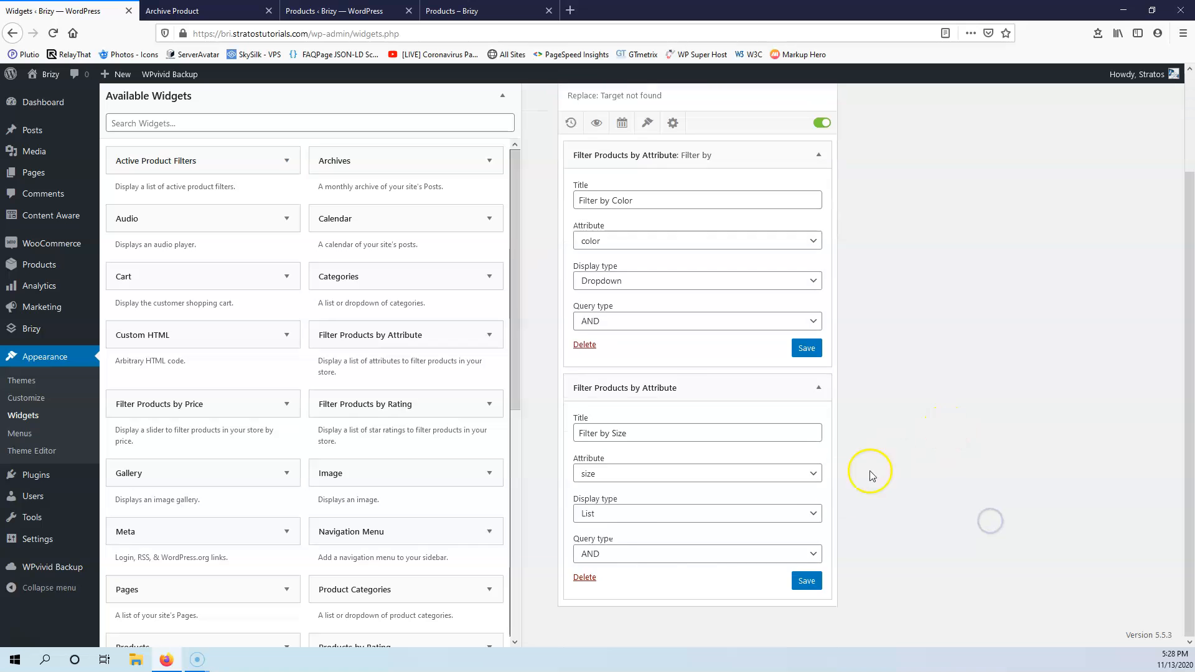
click(633, 518)
click(626, 549)
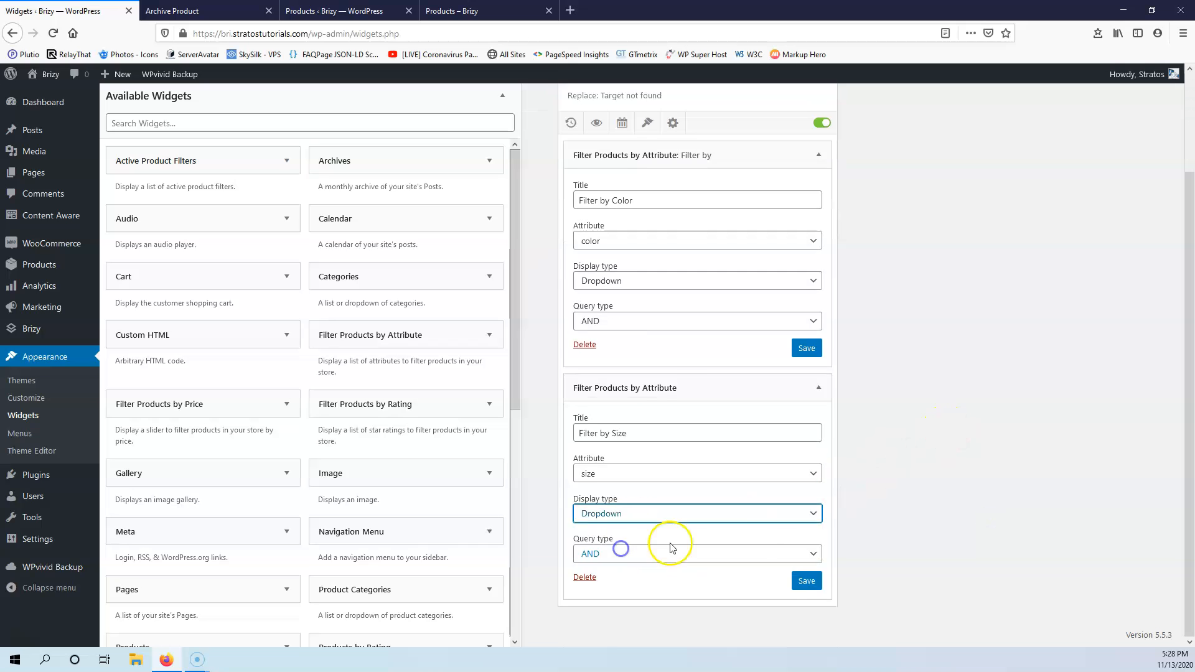
click(807, 582)
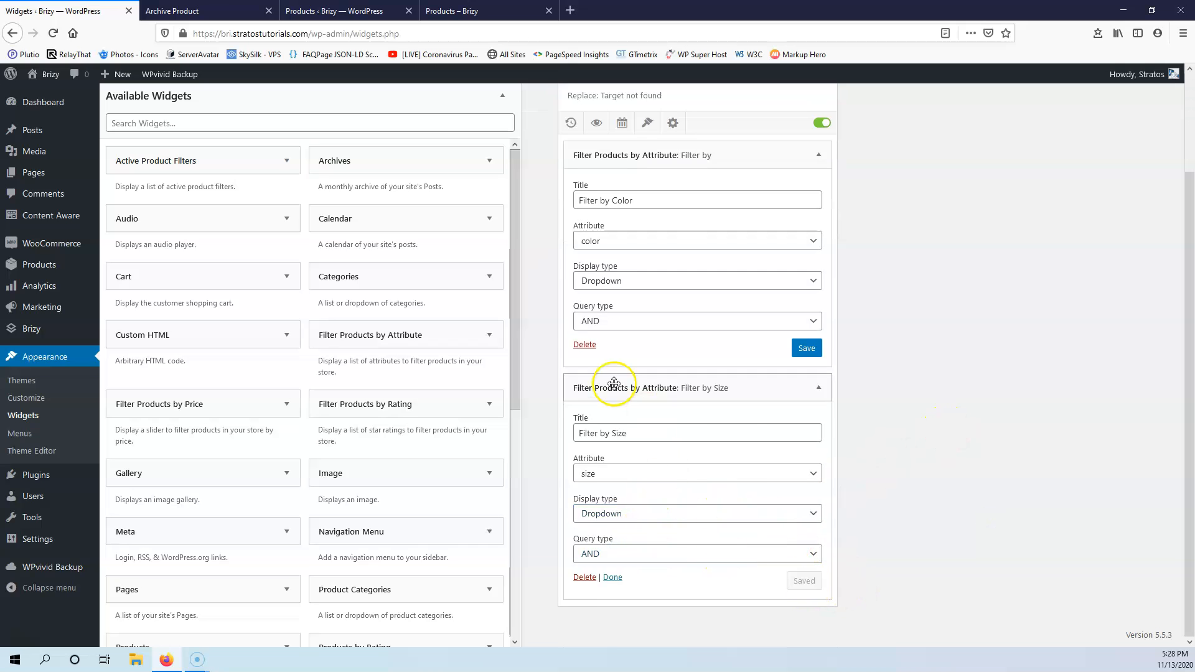
scroll(601, 376, up, 3)
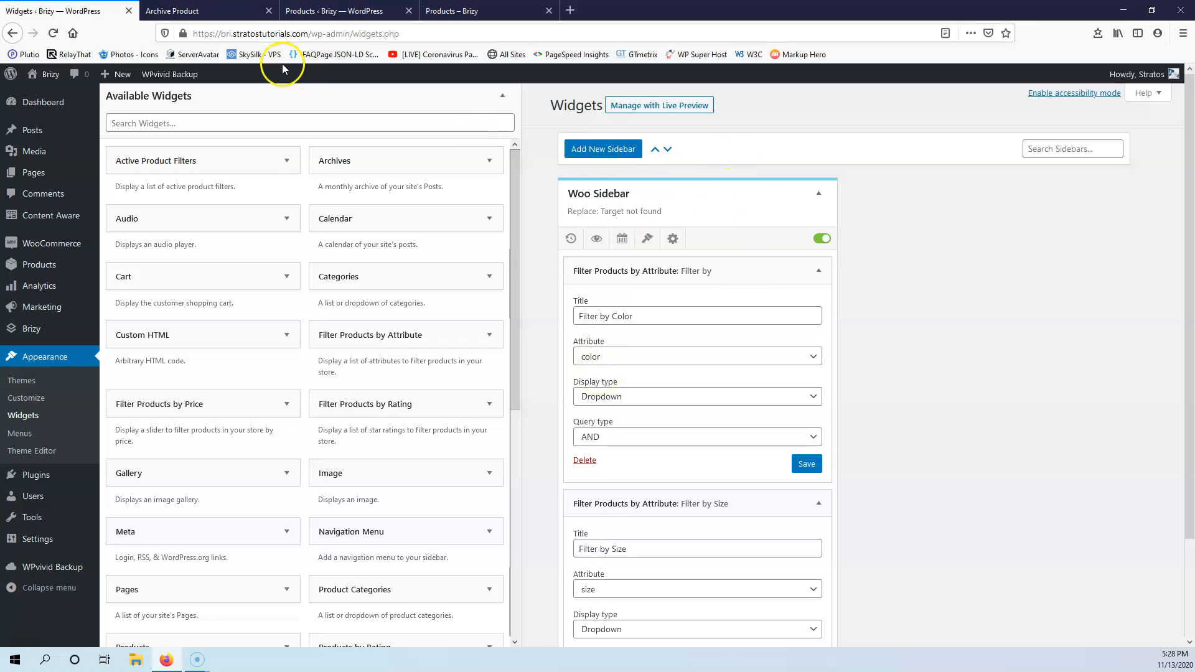
Step: Reload the Archive Product template editor and search its elements again for the Sidebar element using "si"
click(230, 12)
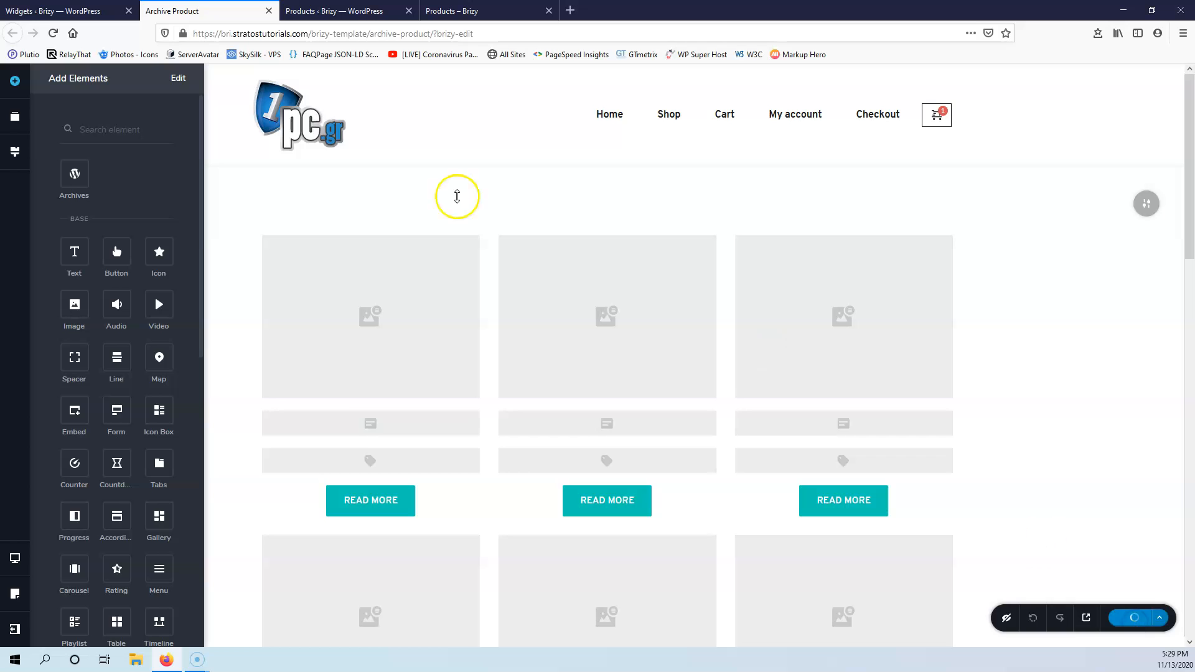
click(53, 34)
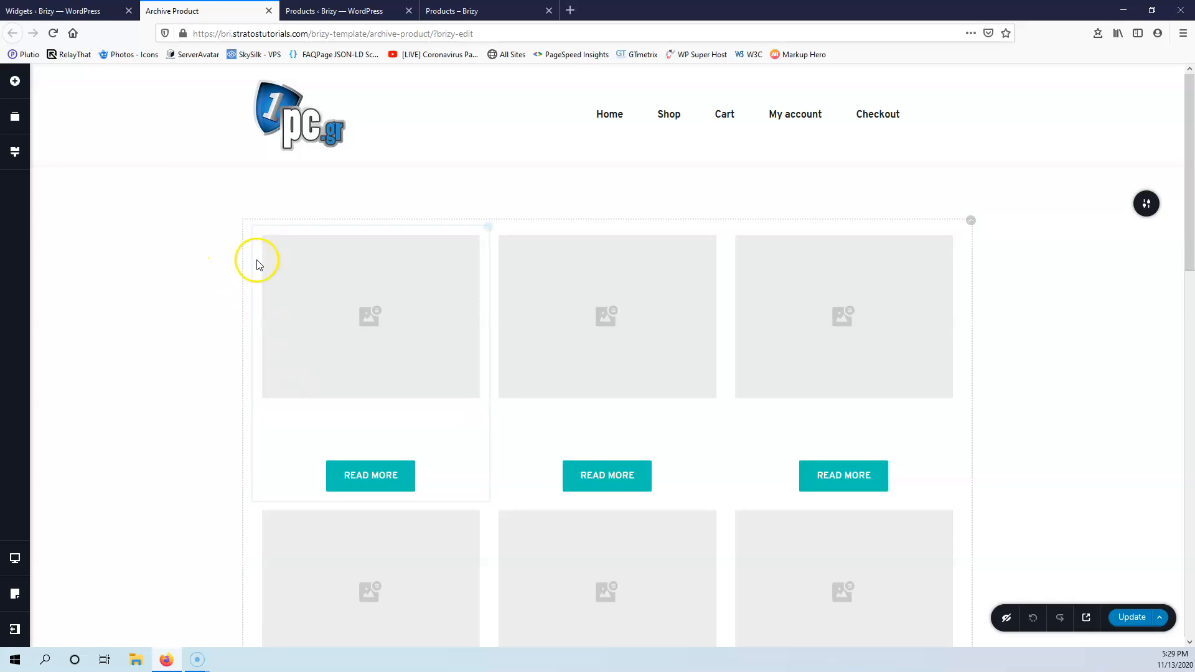
click(15, 81)
click(81, 127)
text(wi)
click(103, 130)
key(BackSpace)
text(si)
mouse_move(83, 250)
mouse_down()
mouse_move(265, 310)
mouse_move(76, 260)
mouse_up()
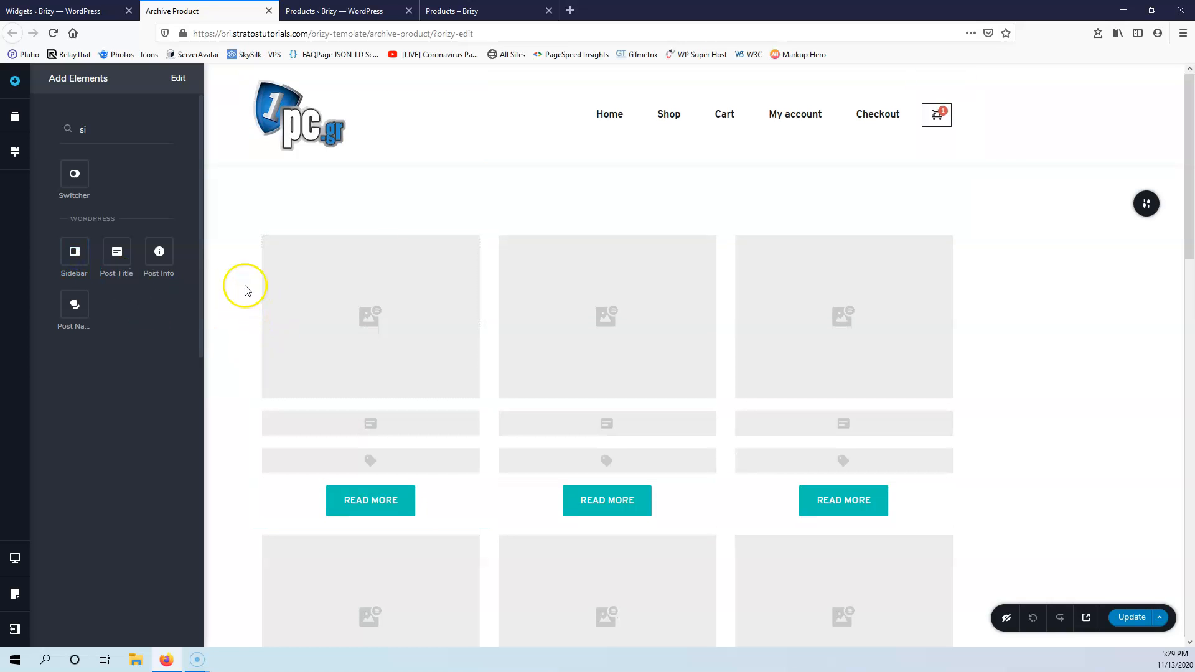
click(971, 228)
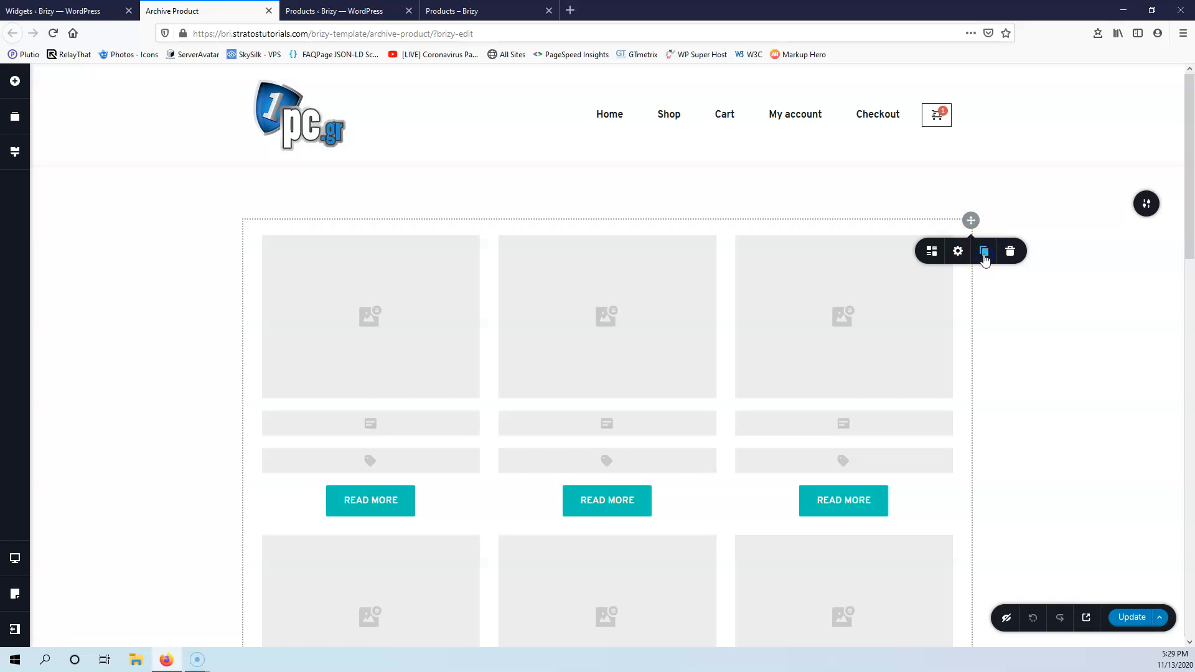
click(1011, 253)
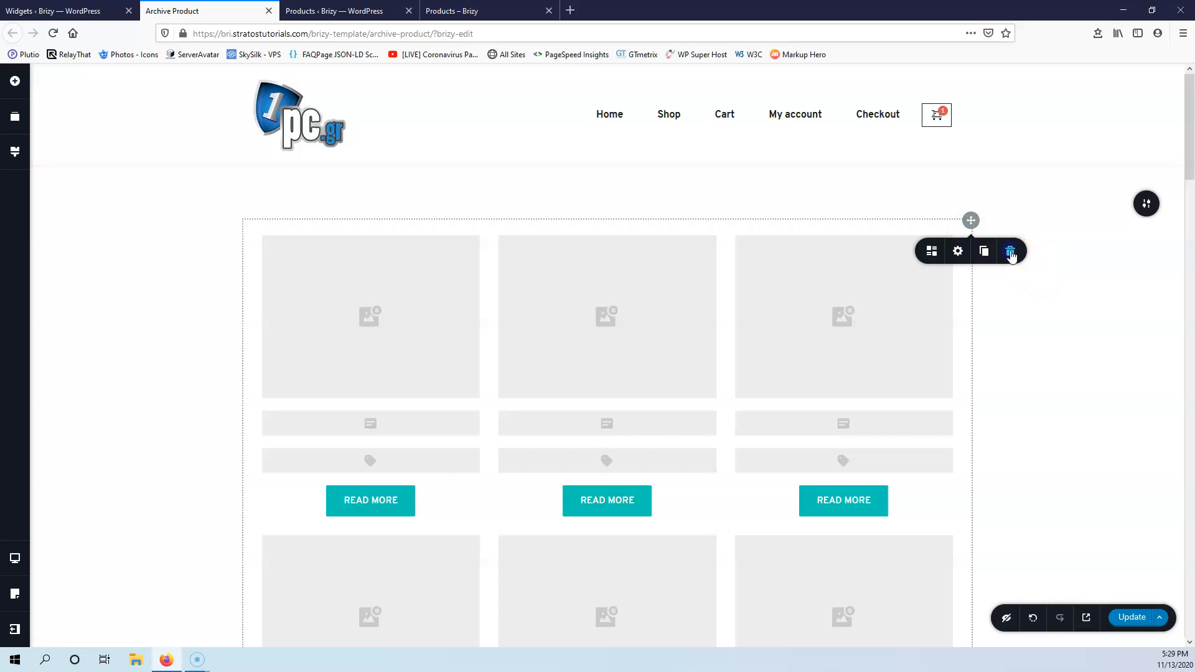
click(1010, 251)
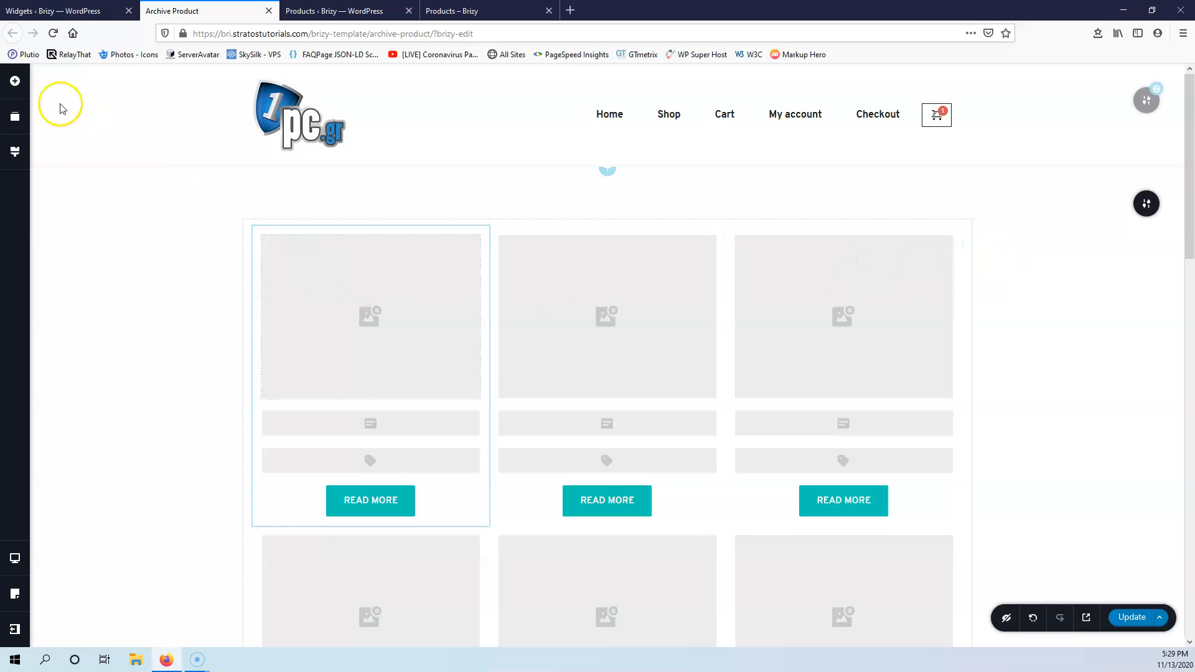
Step: Add a two-column Row element above the product archive in the Archive Product template
click(15, 81)
scroll(80, 387, down, 5)
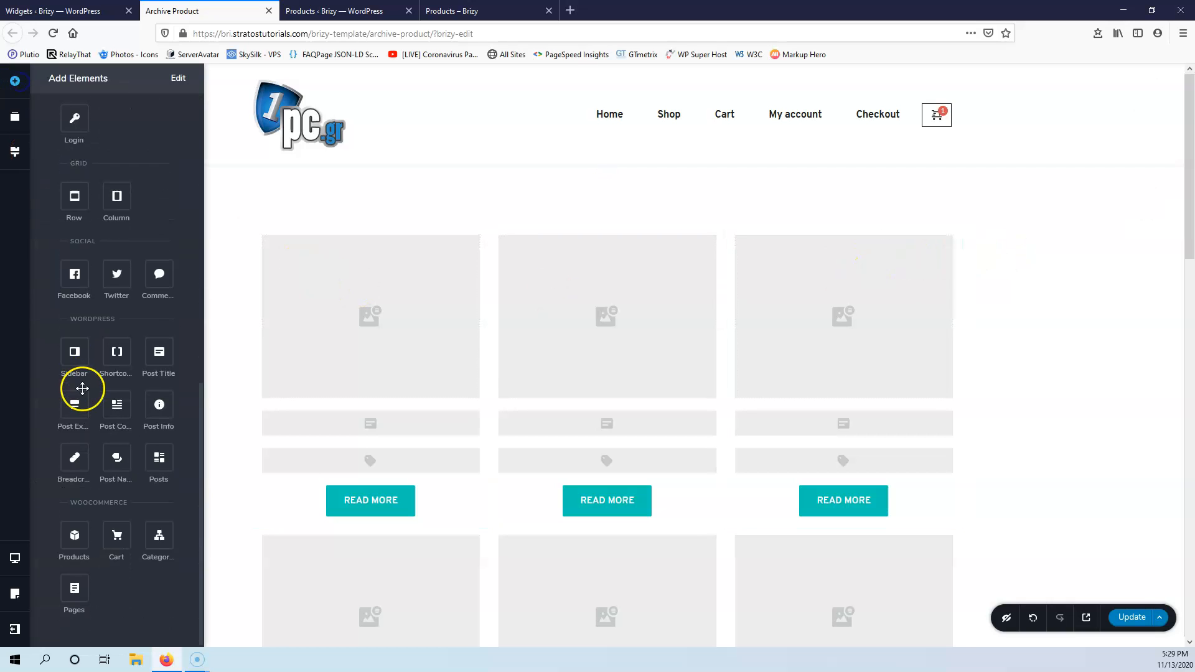
drag(81, 459, 502, 217)
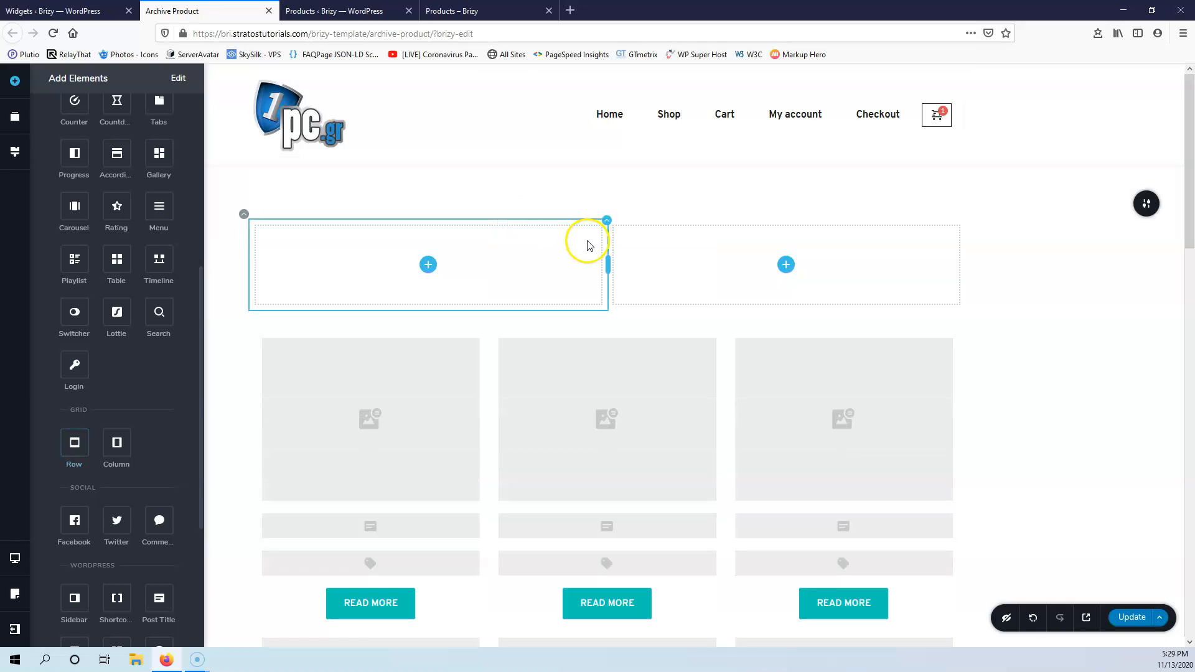
Step: Move the product archive into the new row's right column and narrow the left column to about a quarter of the row
click(972, 325)
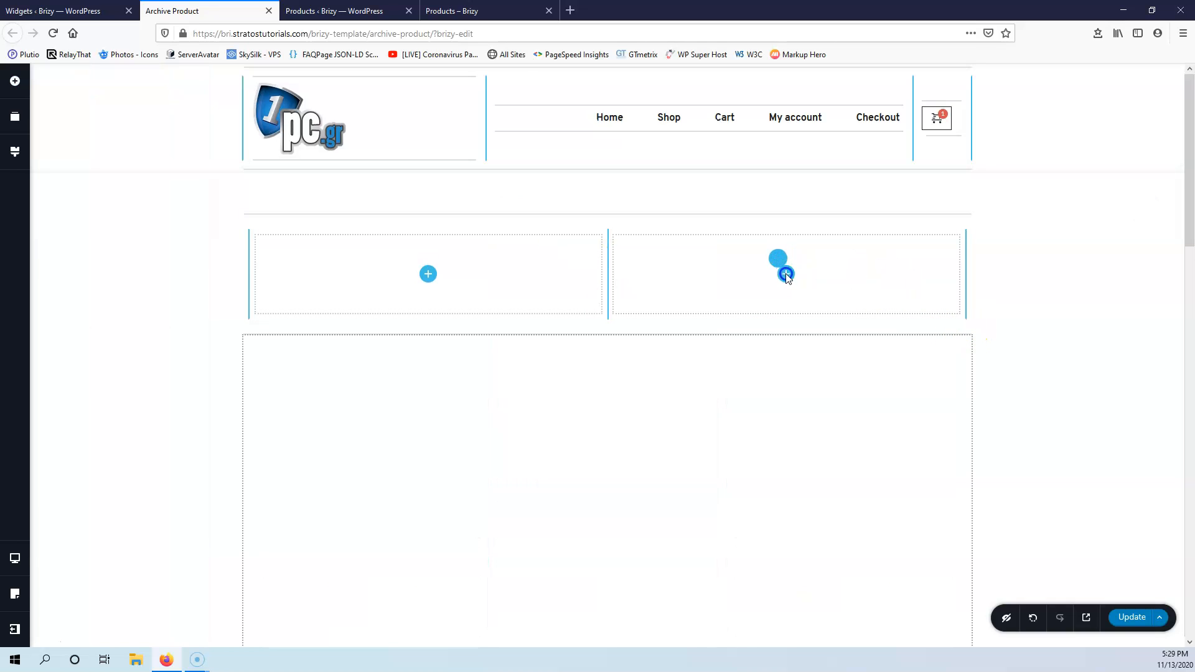
drag(788, 277, 789, 278)
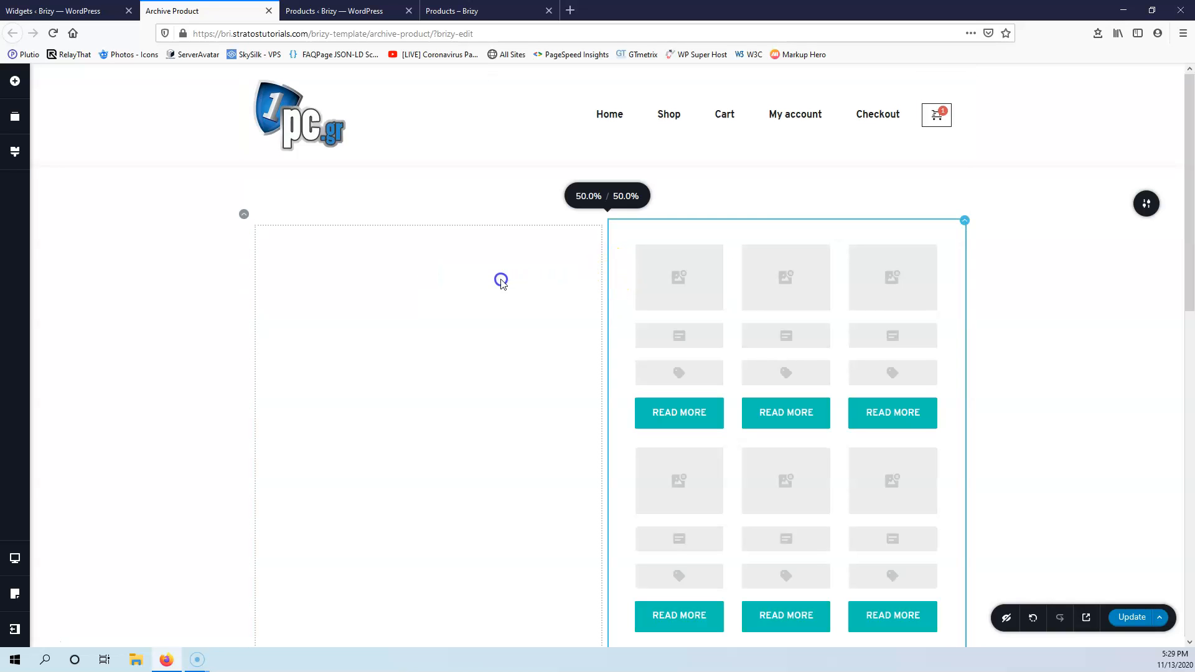
drag(472, 284, 421, 283)
Step: Search the elements for "side" and place the Sidebar element in the empty left column
click(15, 81)
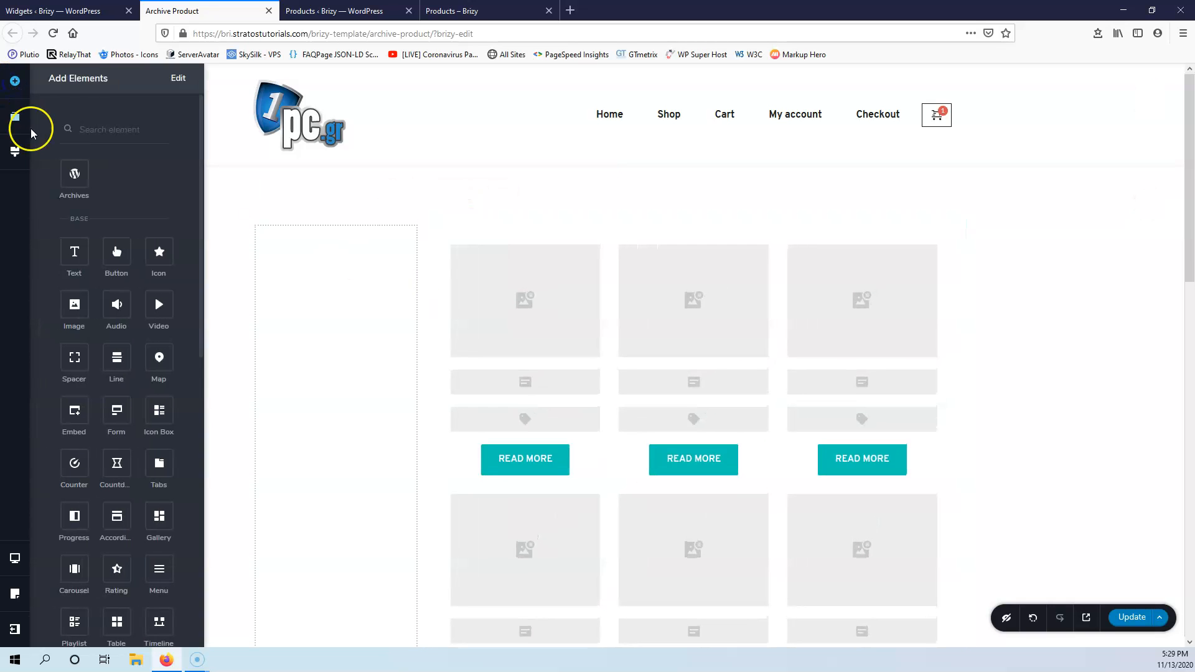
click(100, 127)
text(side)
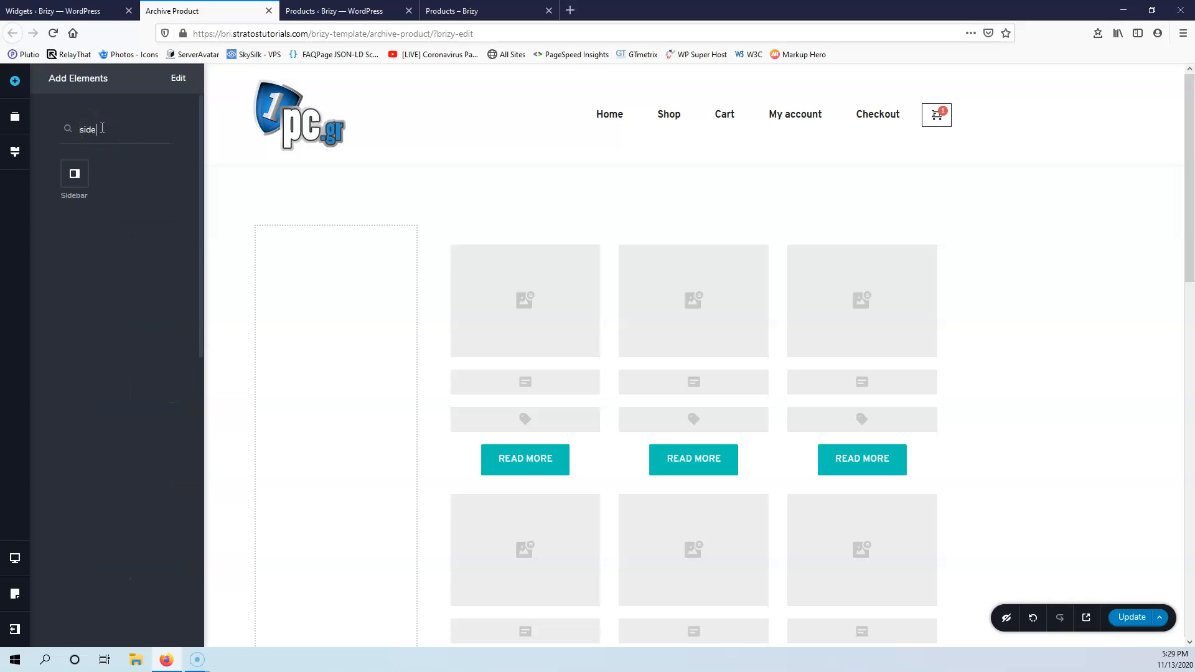
drag(76, 172, 341, 330)
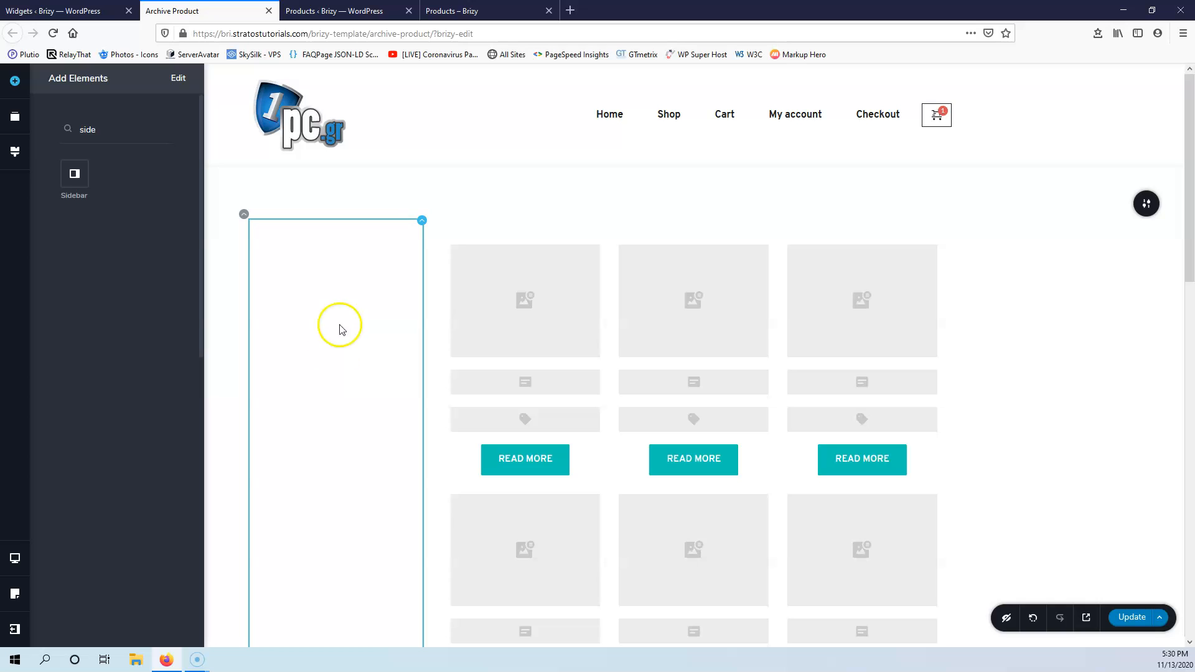
Step: Update the Archive Product template, using Woo Sidebar as the Sidebar element's source
scroll(360, 401, down, 3)
scroll(360, 400, down, 2)
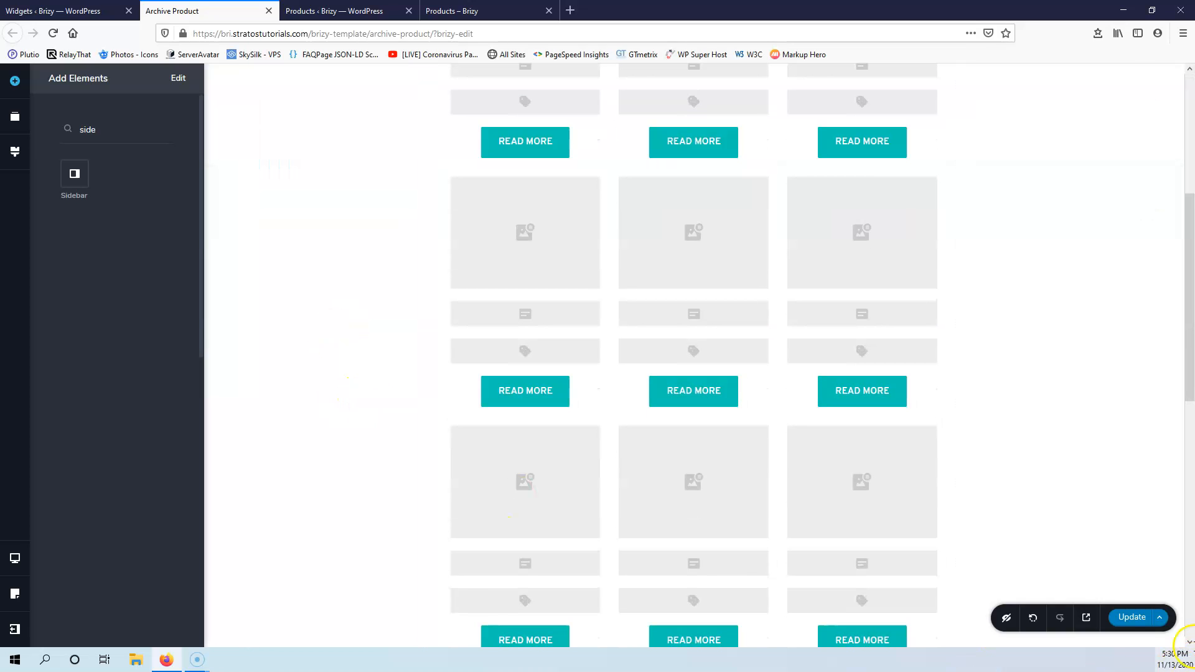
click(1125, 619)
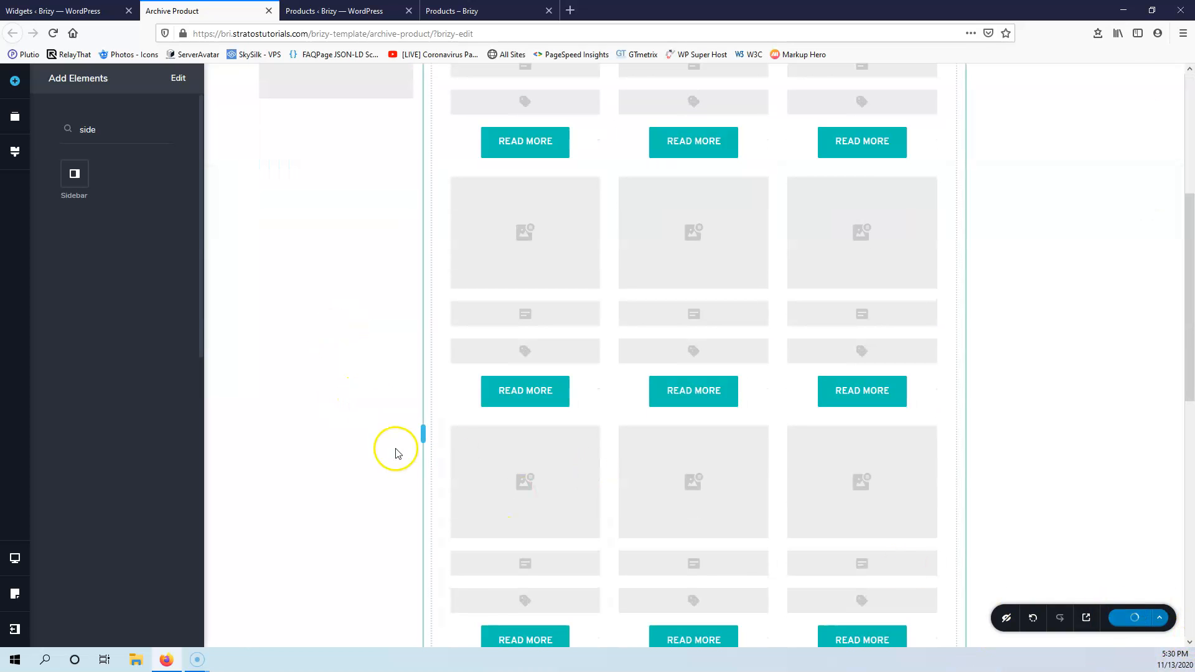
scroll(395, 449, up, 5)
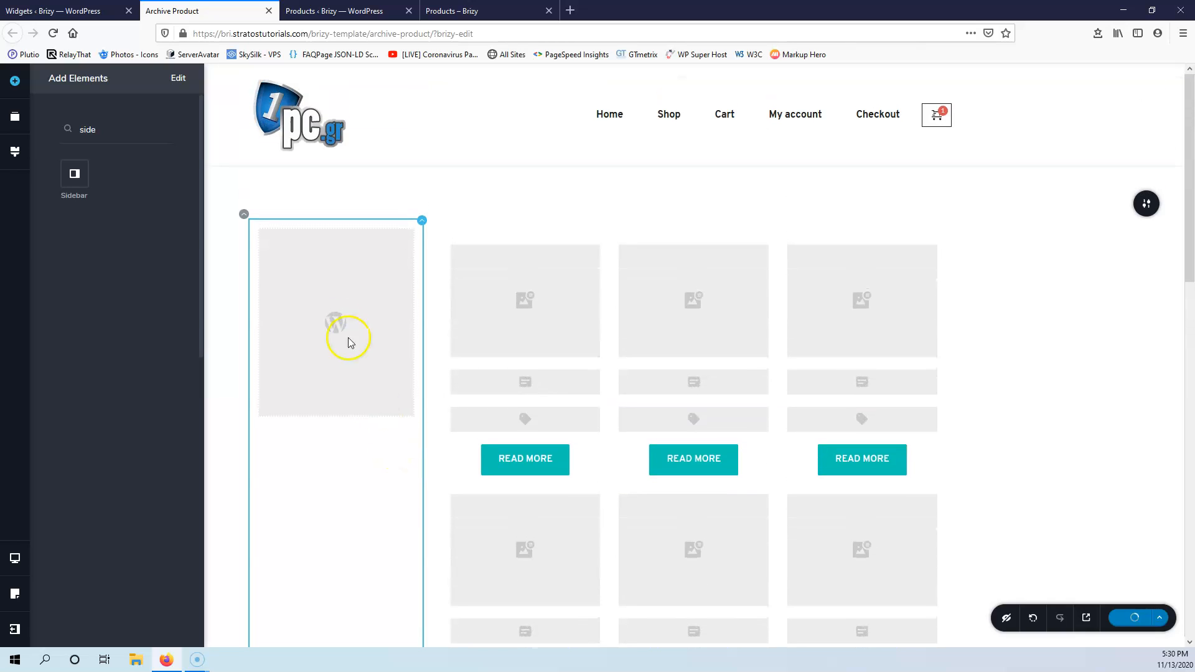
click(325, 324)
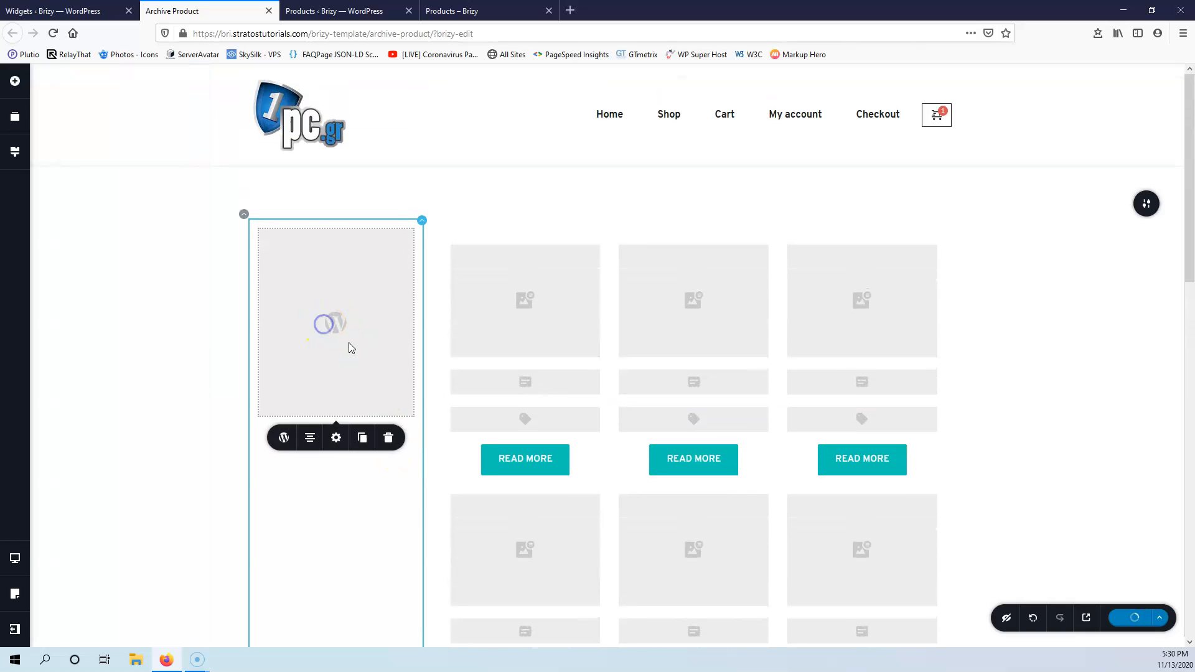
click(283, 438)
click(327, 478)
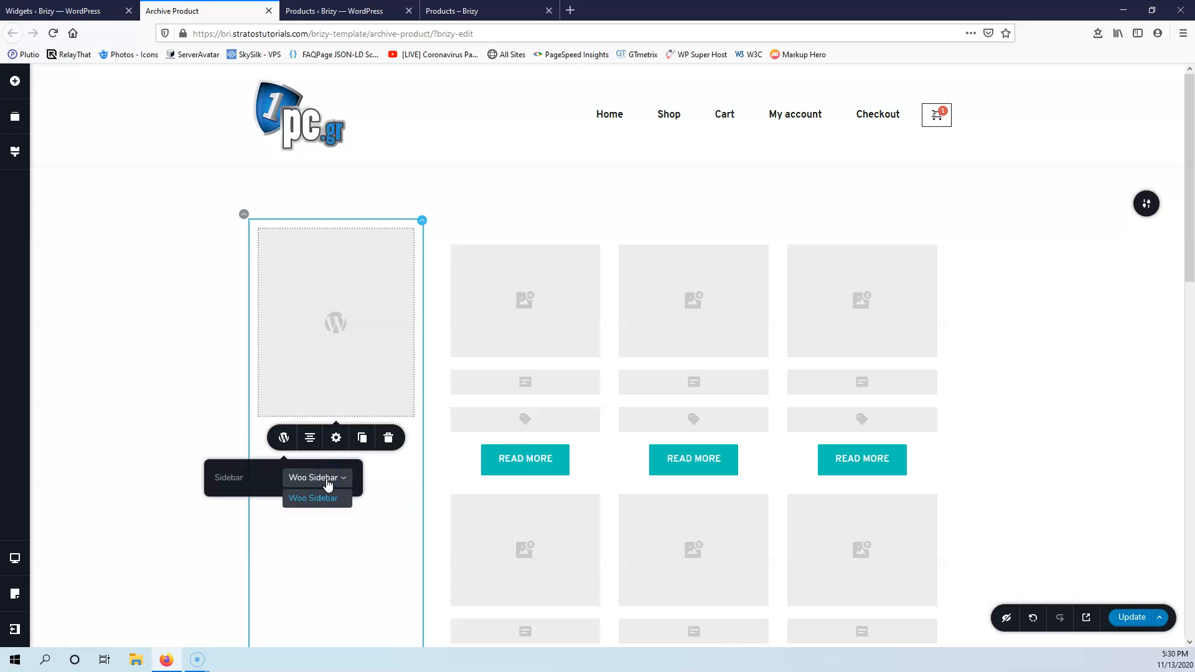
click(342, 535)
Step: Reload the shop page to check the filter sidebar, and close the WordPress Products admin tab
click(353, 11)
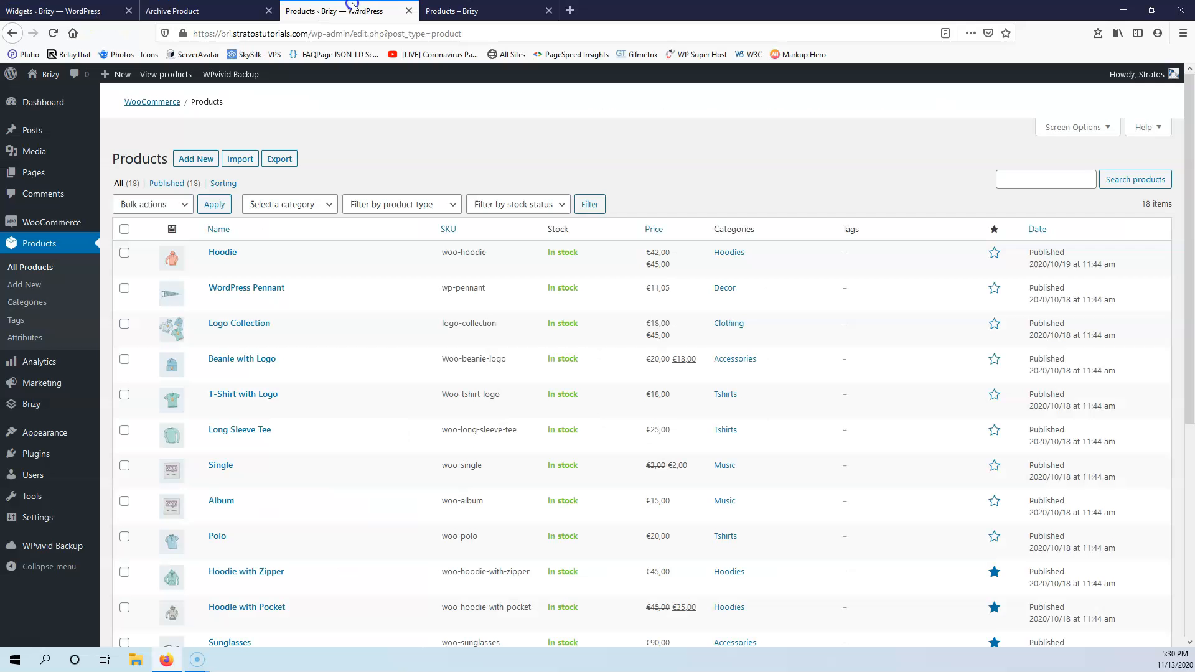
click(84, 11)
click(465, 15)
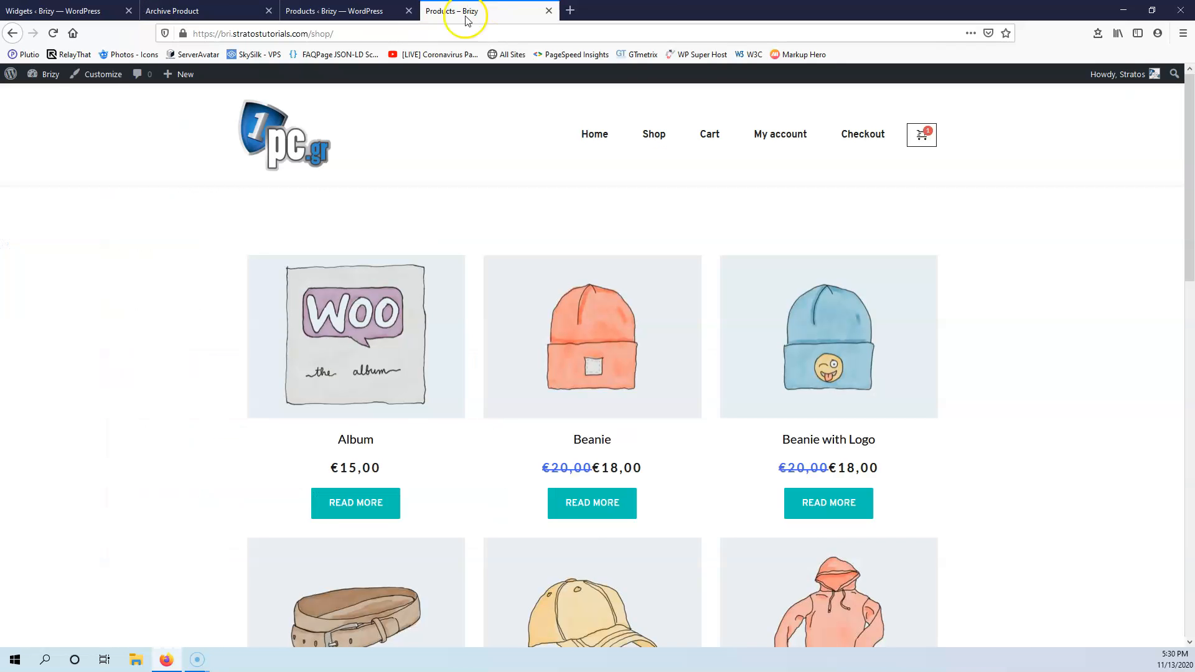
click(53, 33)
drag(476, 11, 347, 66)
click(549, 11)
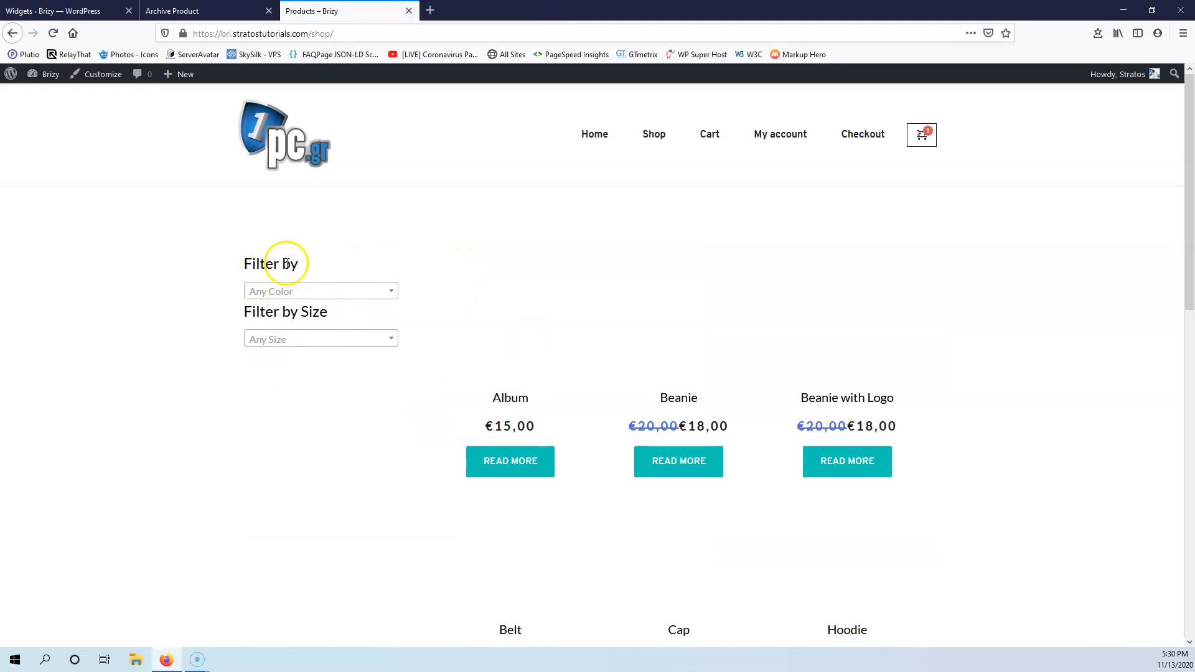
Step: Save the color filter widget with the title "Filter by Color" and reload the shop page
click(79, 10)
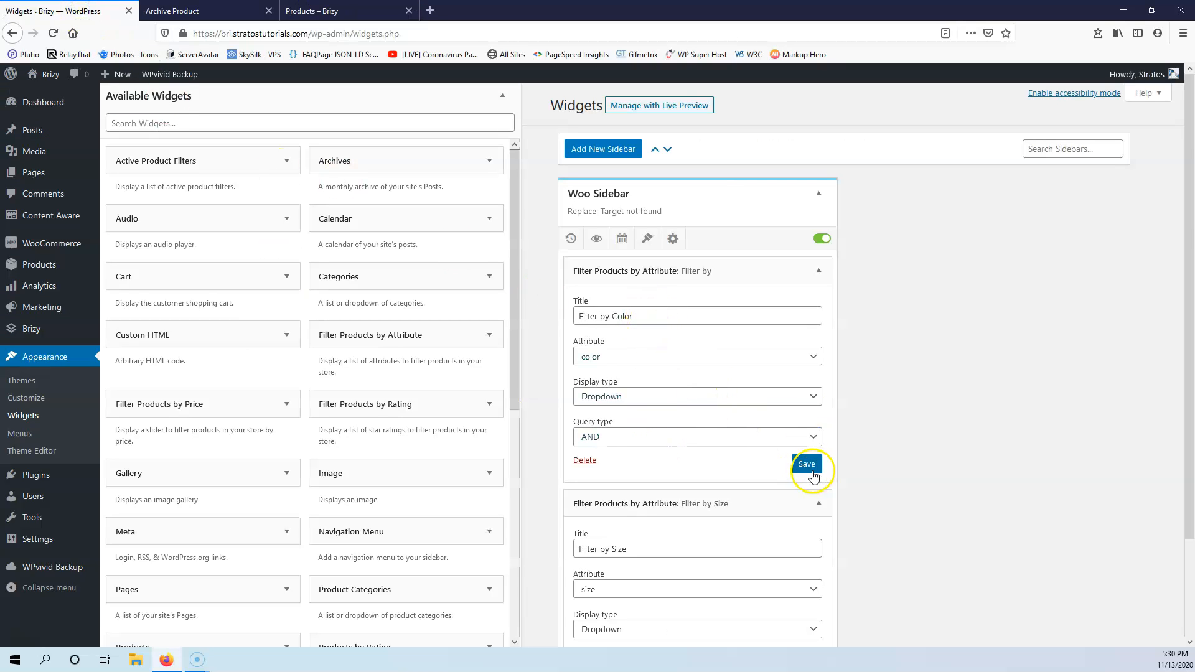
click(212, 10)
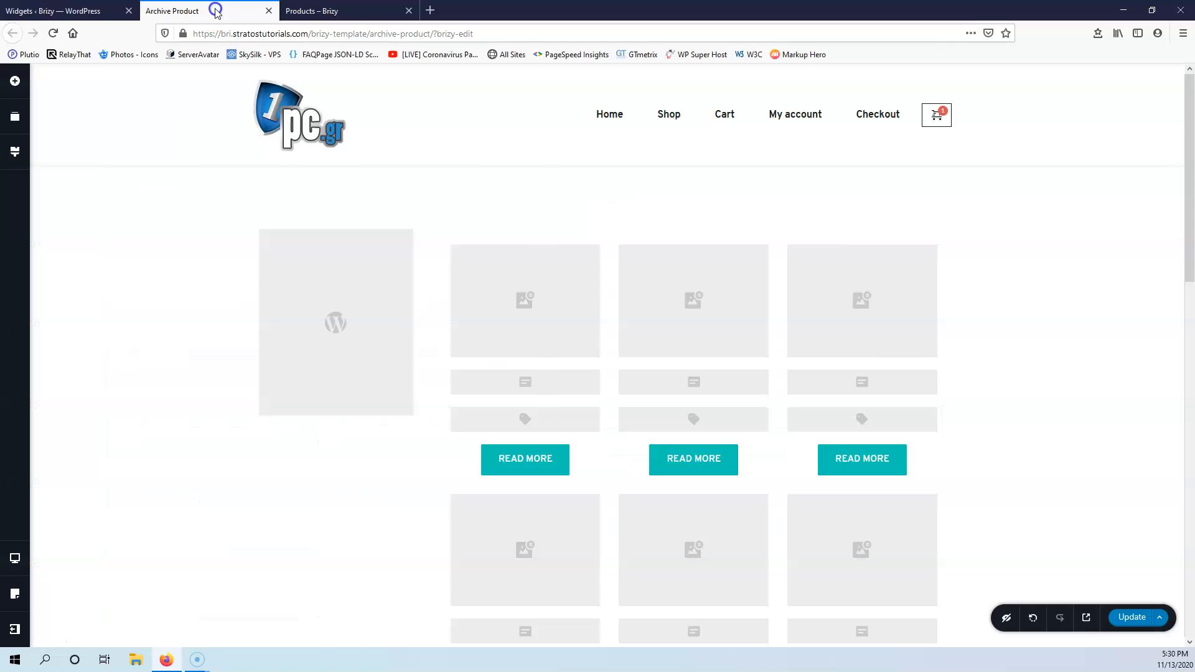
key(ctrl+Tab)
click(53, 33)
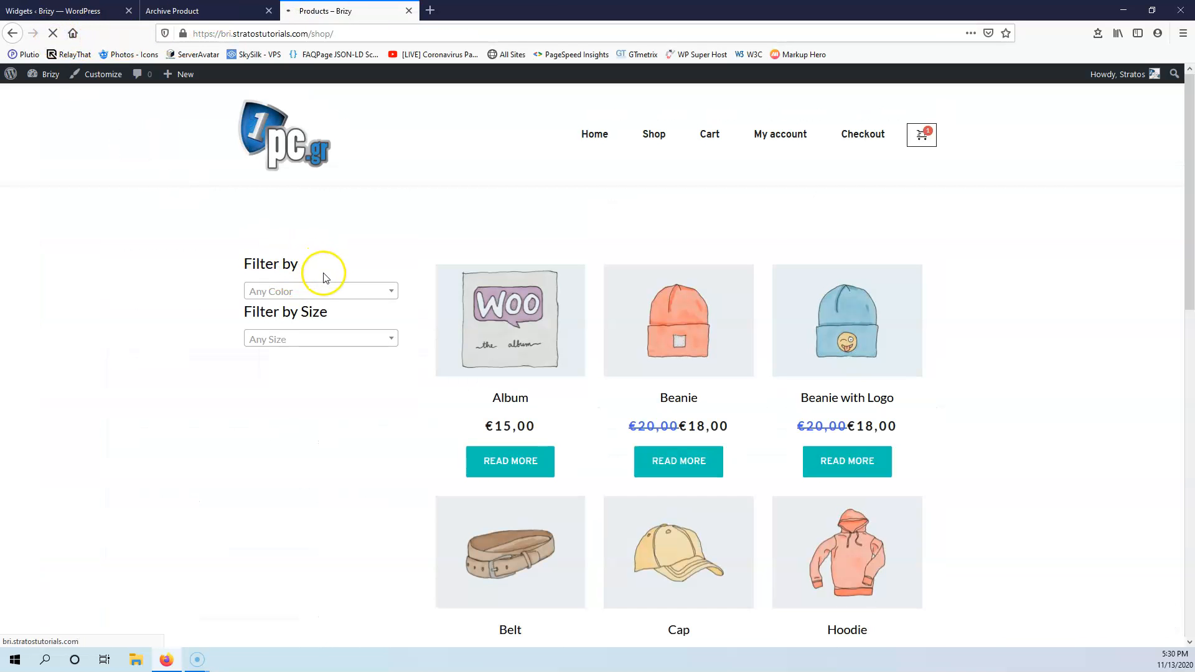
Step: Test the color filter on the shop page with Green, and clear the filter
click(351, 292)
click(326, 374)
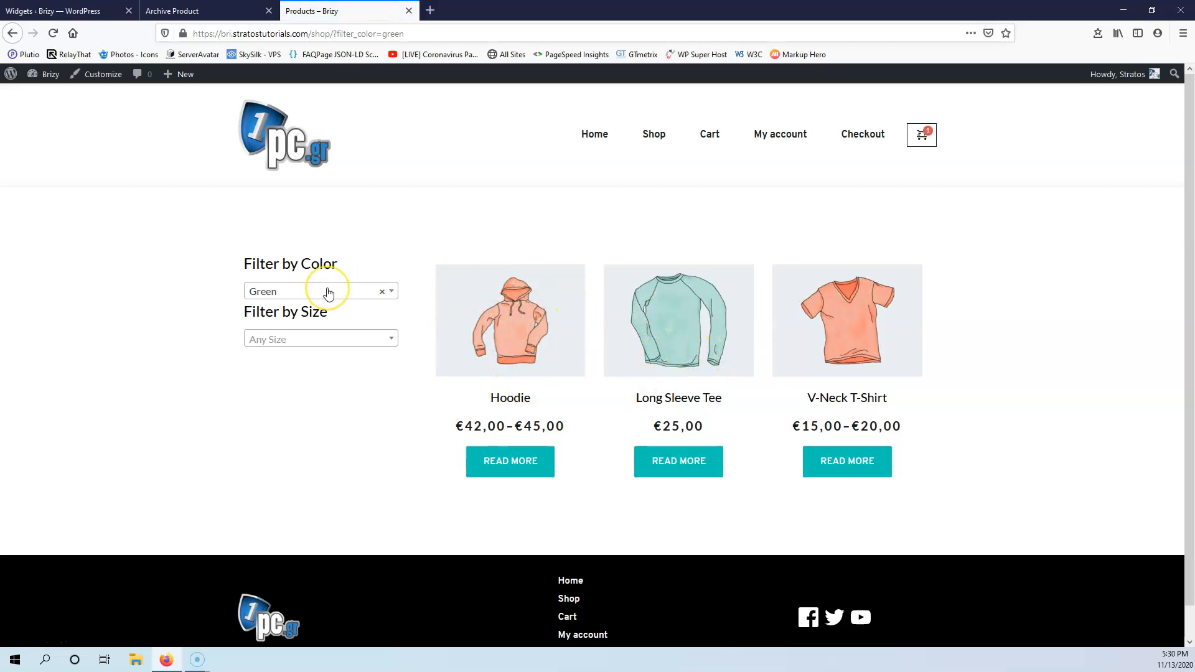
click(382, 292)
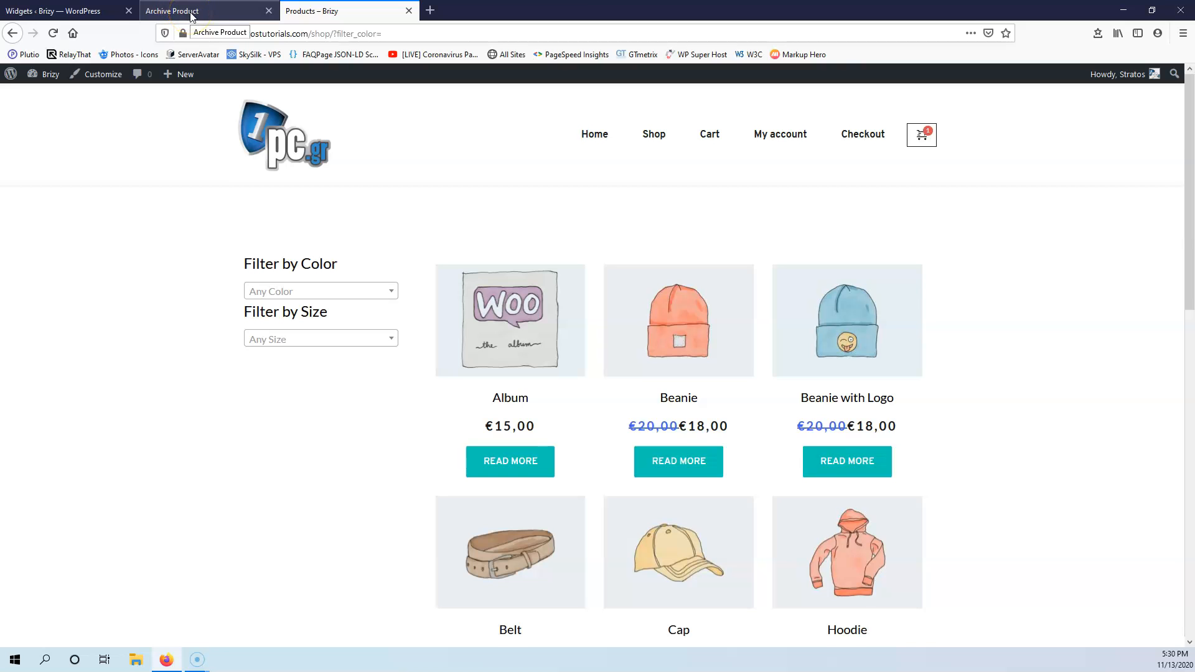
Step: Review the Sidebar element and the available elements in the Archive Product template editor
click(191, 15)
click(324, 352)
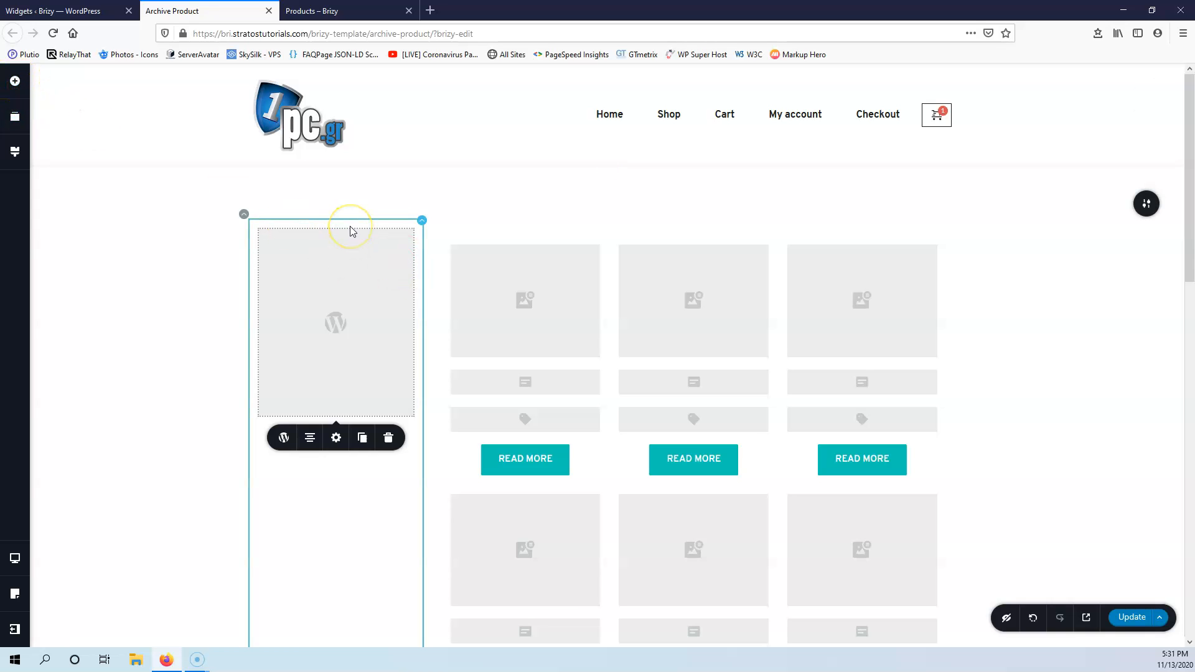
click(15, 81)
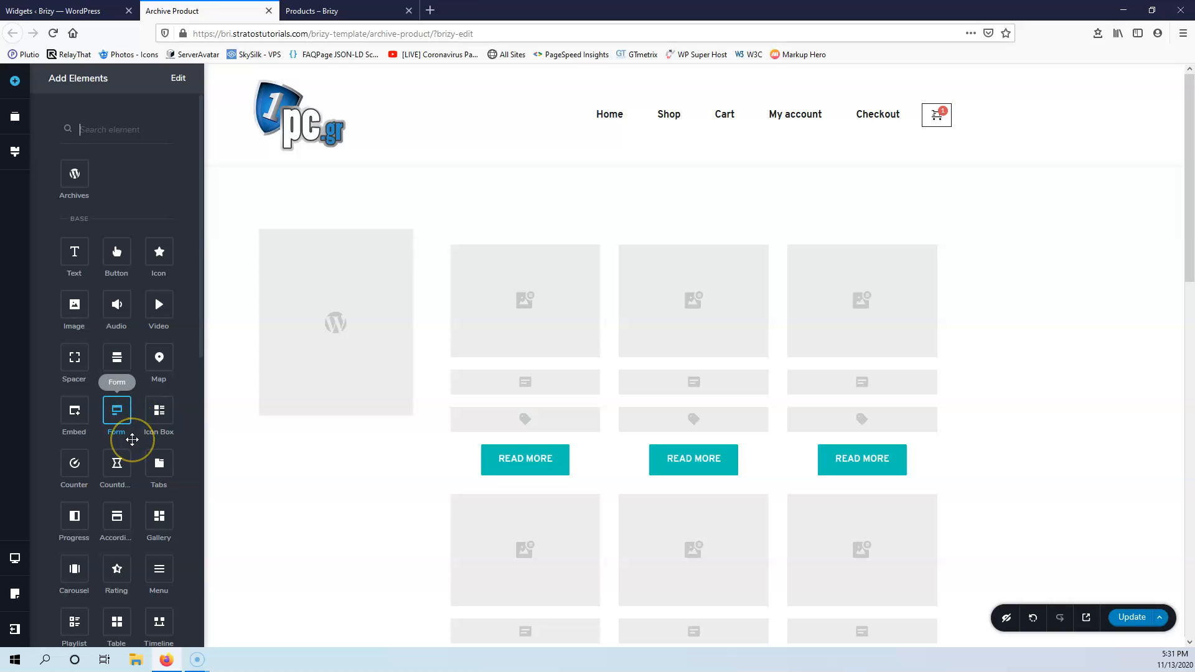
drag(159, 412, 281, 200)
Step: Return to the shop page and look at the color filter's options without choosing one
click(315, 10)
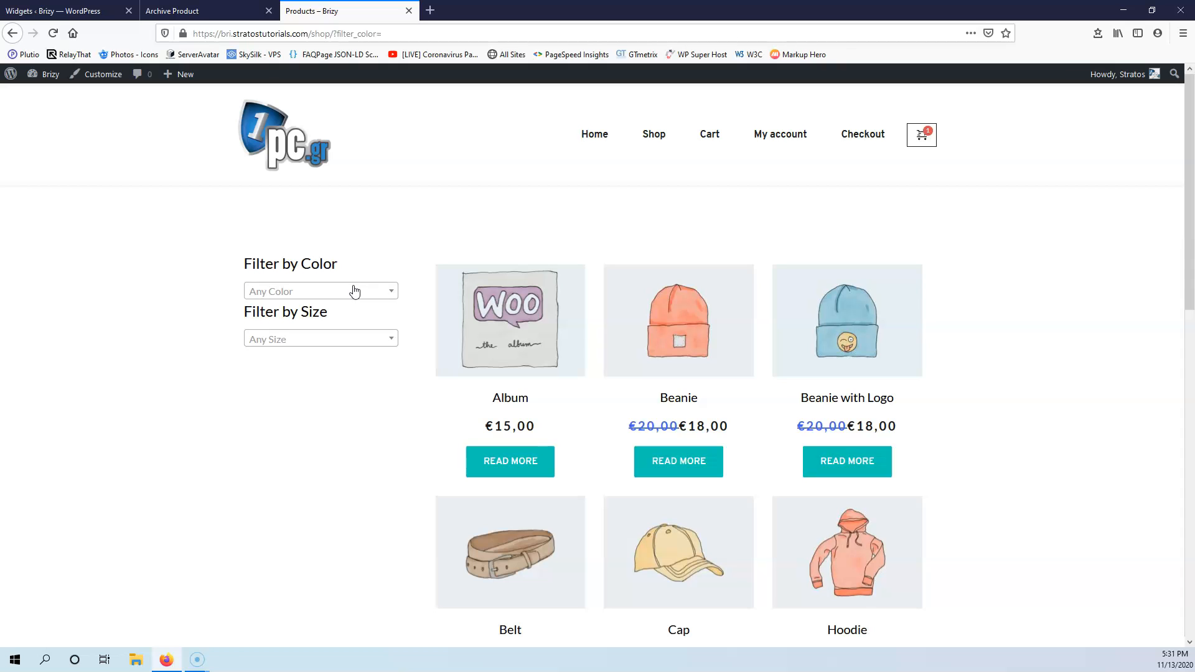
click(377, 293)
click(214, 533)
click(217, 526)
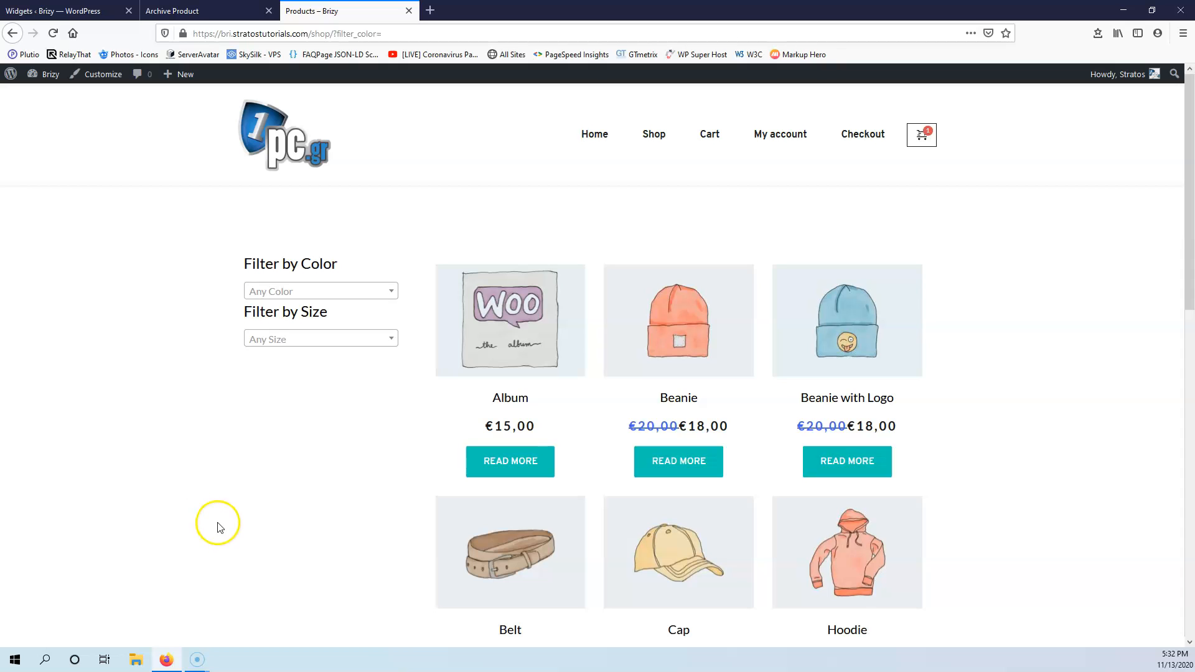